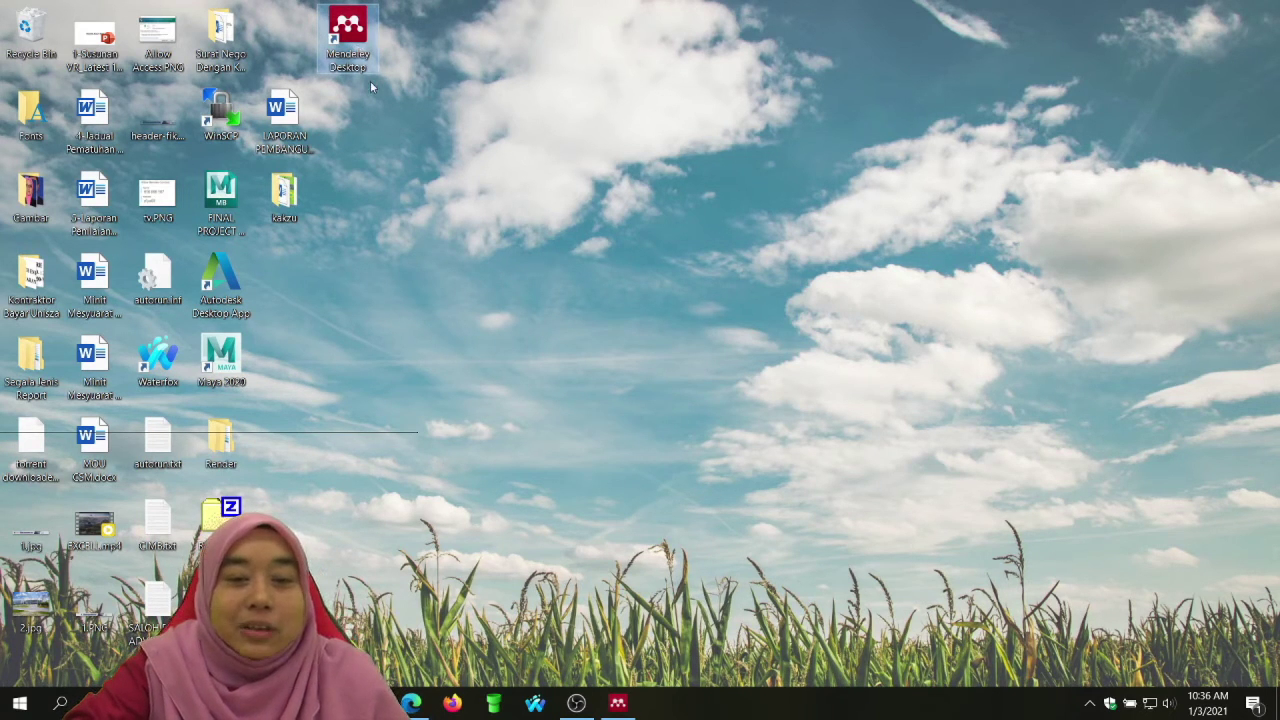
Launch Mendeley Desktop and maximize its window.
left_click(348, 46)
double_click(348, 46)
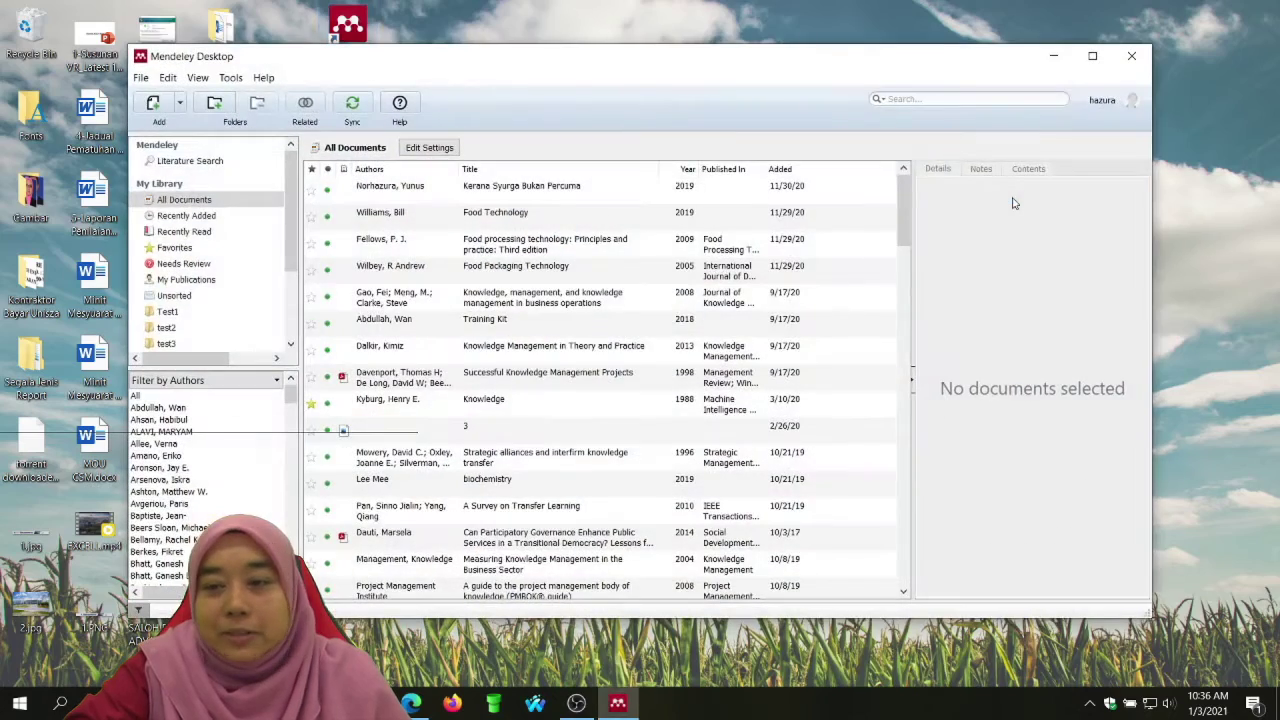
left_click(1094, 60)
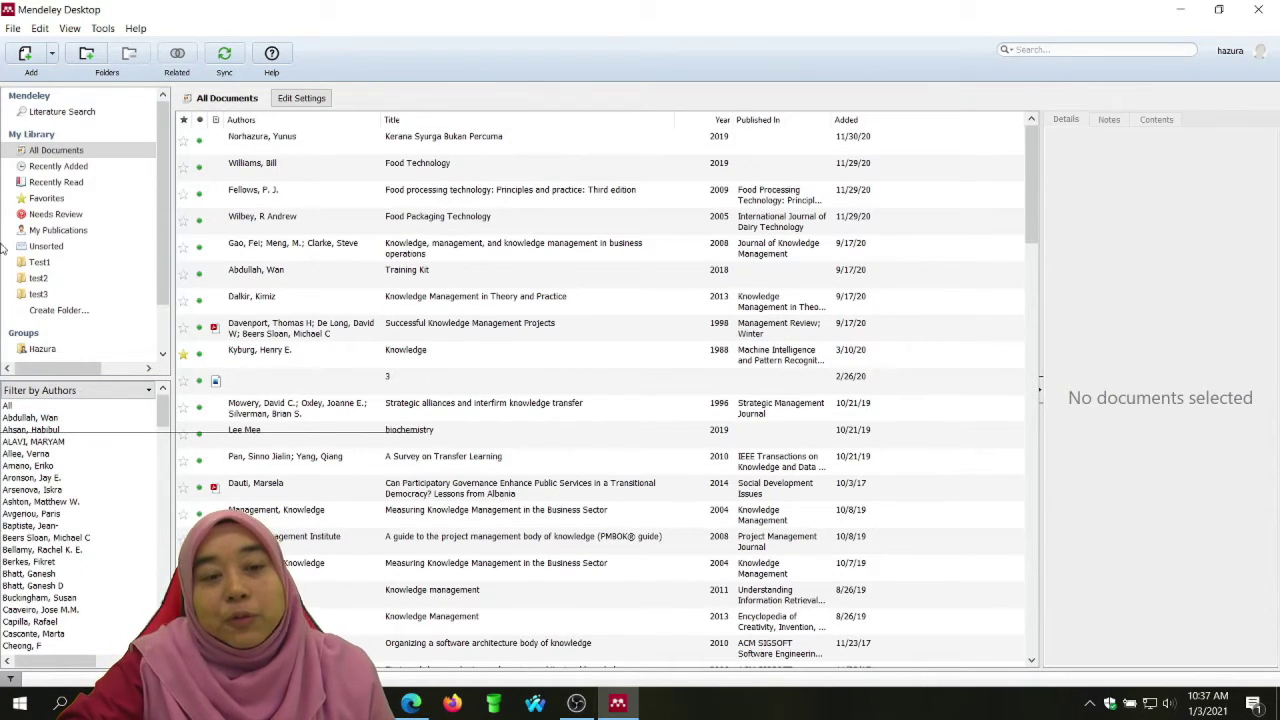
Try adding the WhatsApp image from the Downloads folder to the library as a file, and cancel the selection.
left_click(13, 29)
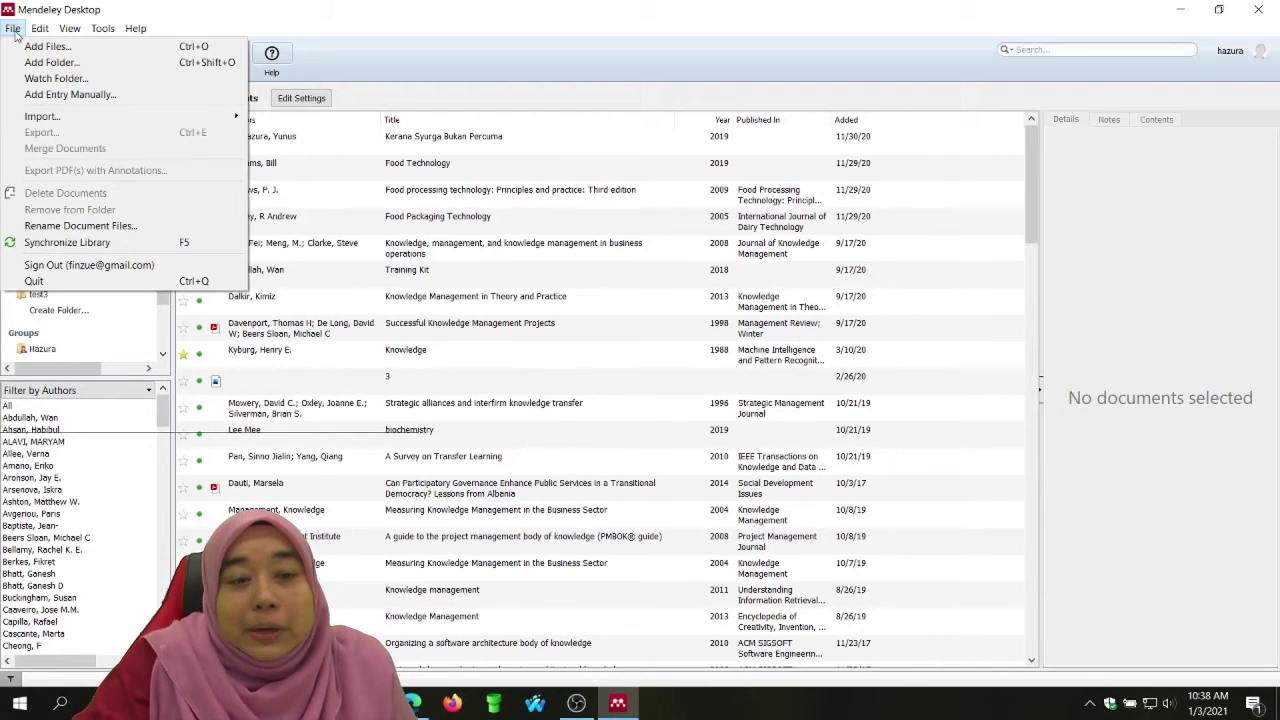
left_click(104, 47)
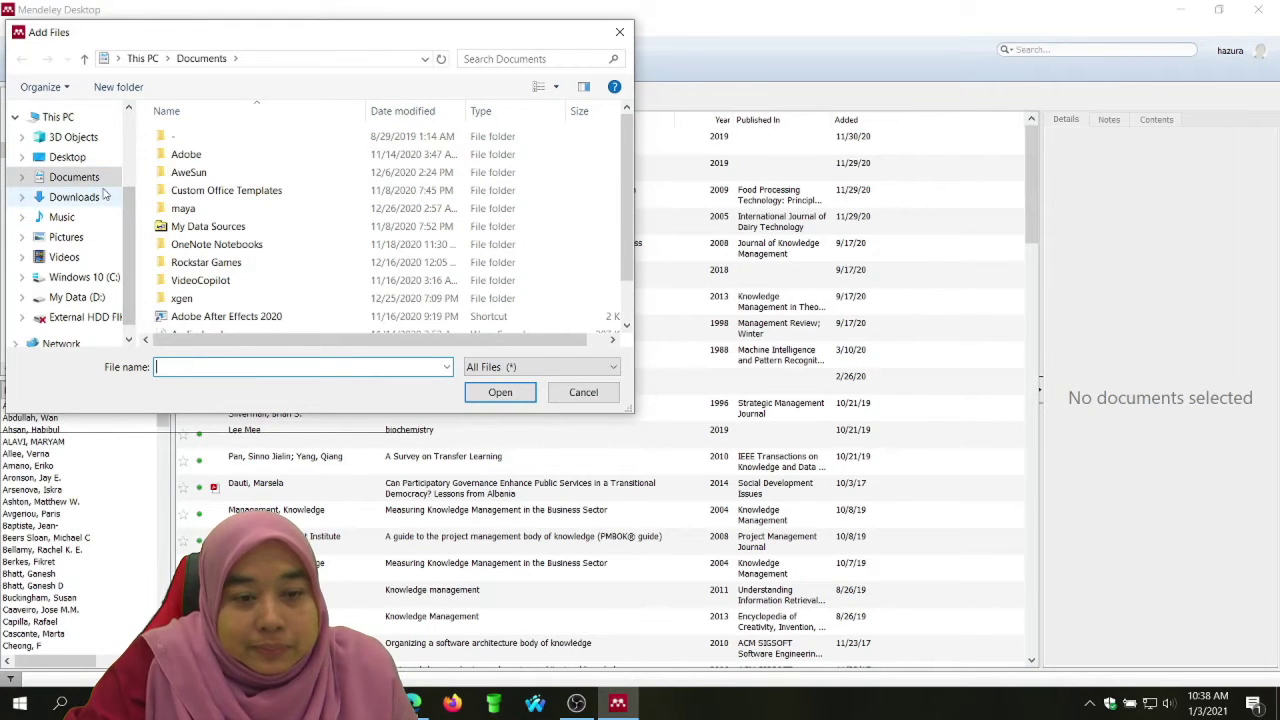
left_click(100, 200)
scroll(300, 192, "down", 10)
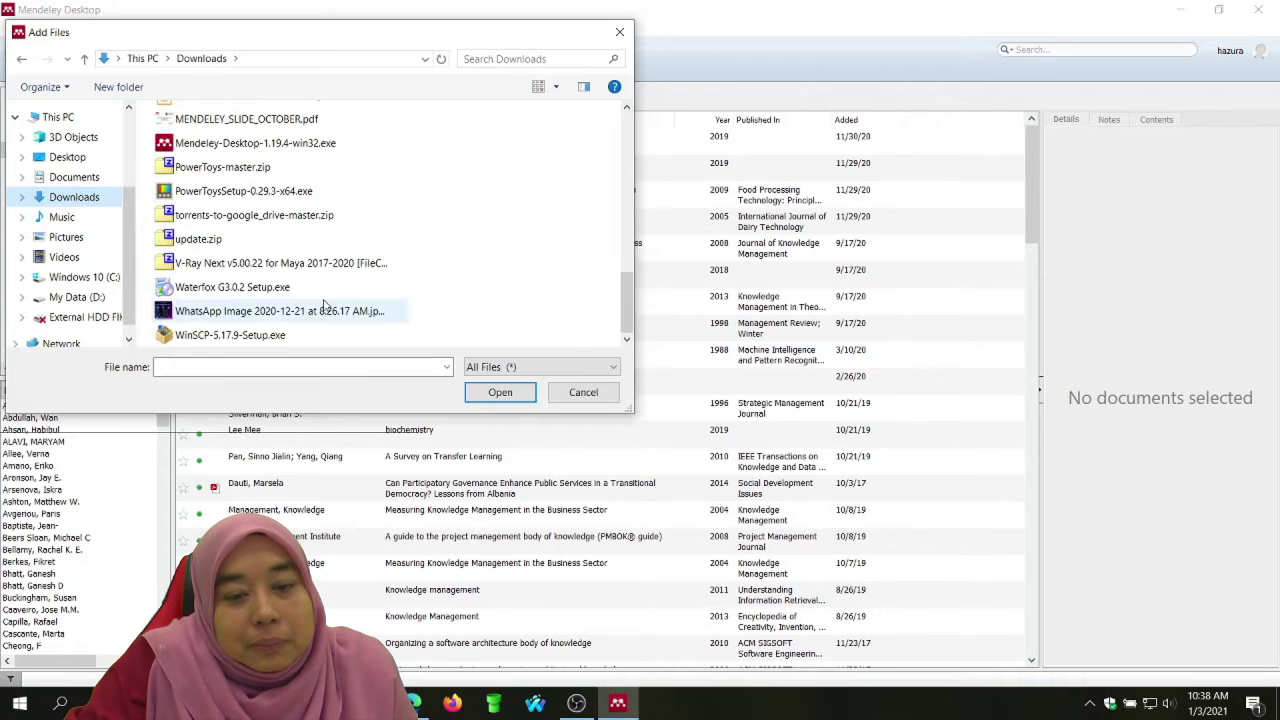
left_click(368, 304)
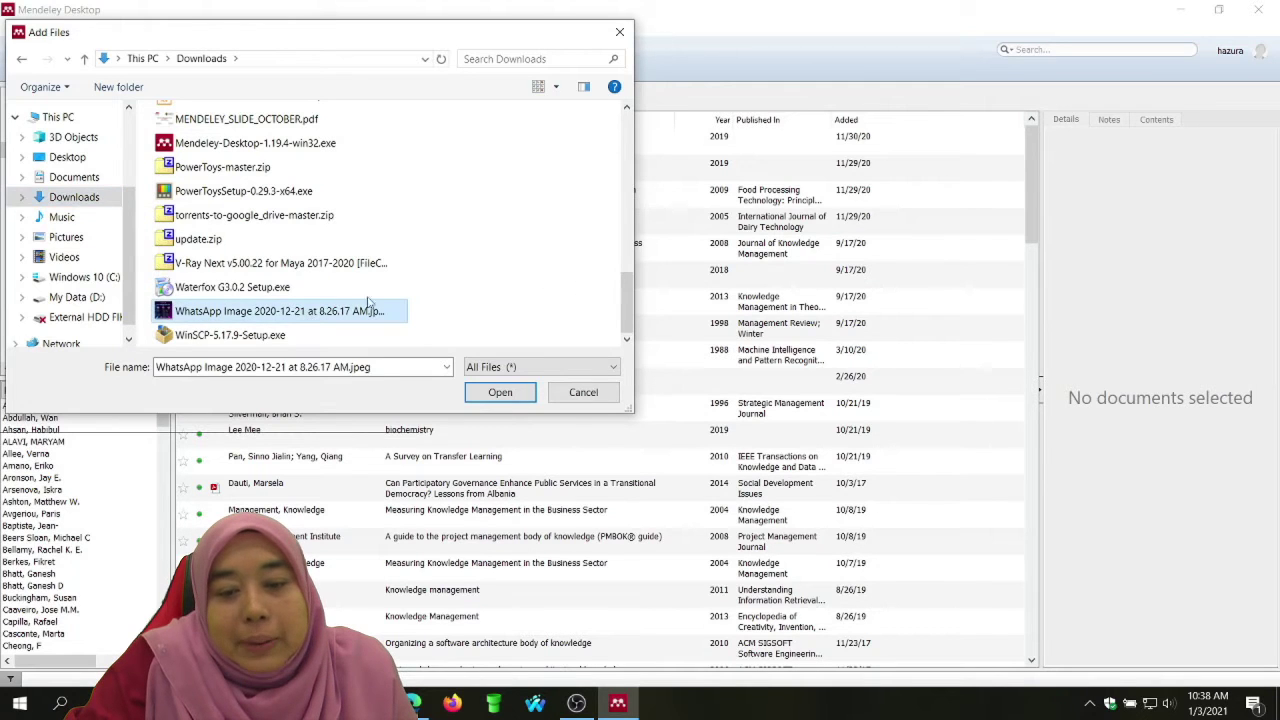
left_click(583, 392)
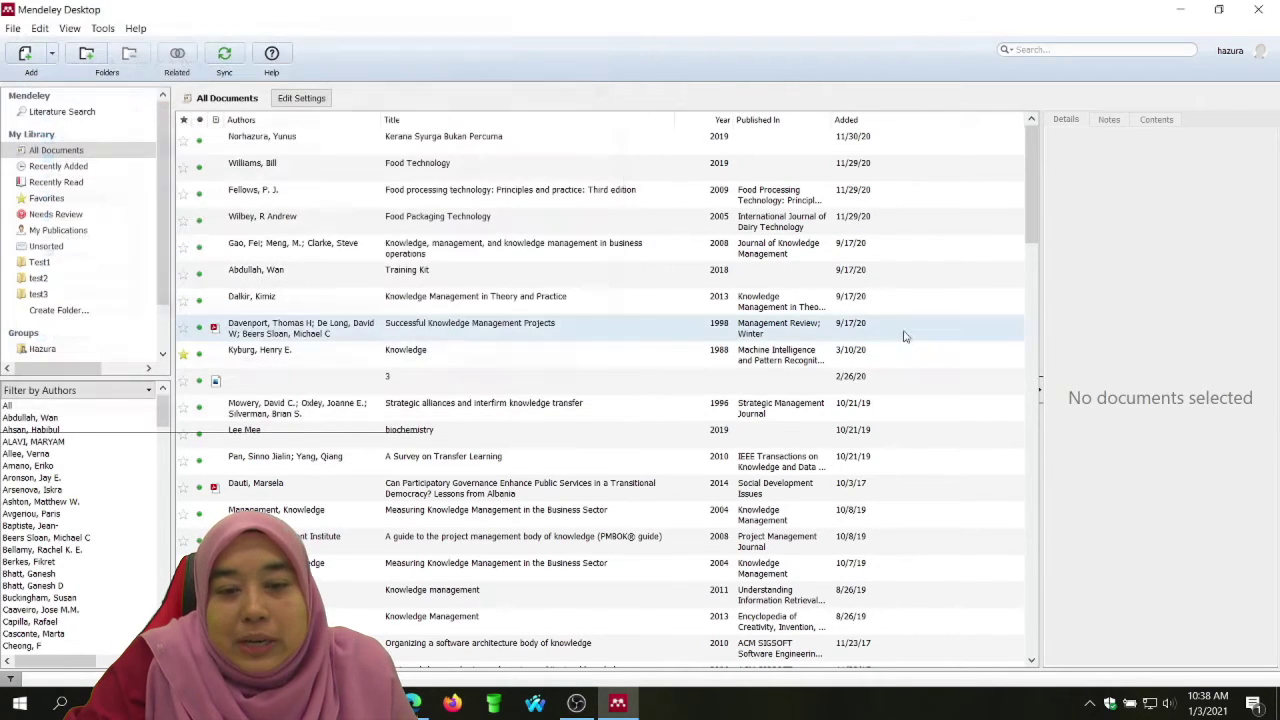
Try adding a folder to the library by expanding Program Files in the folder tree, and cancel the import.
left_click(15, 28)
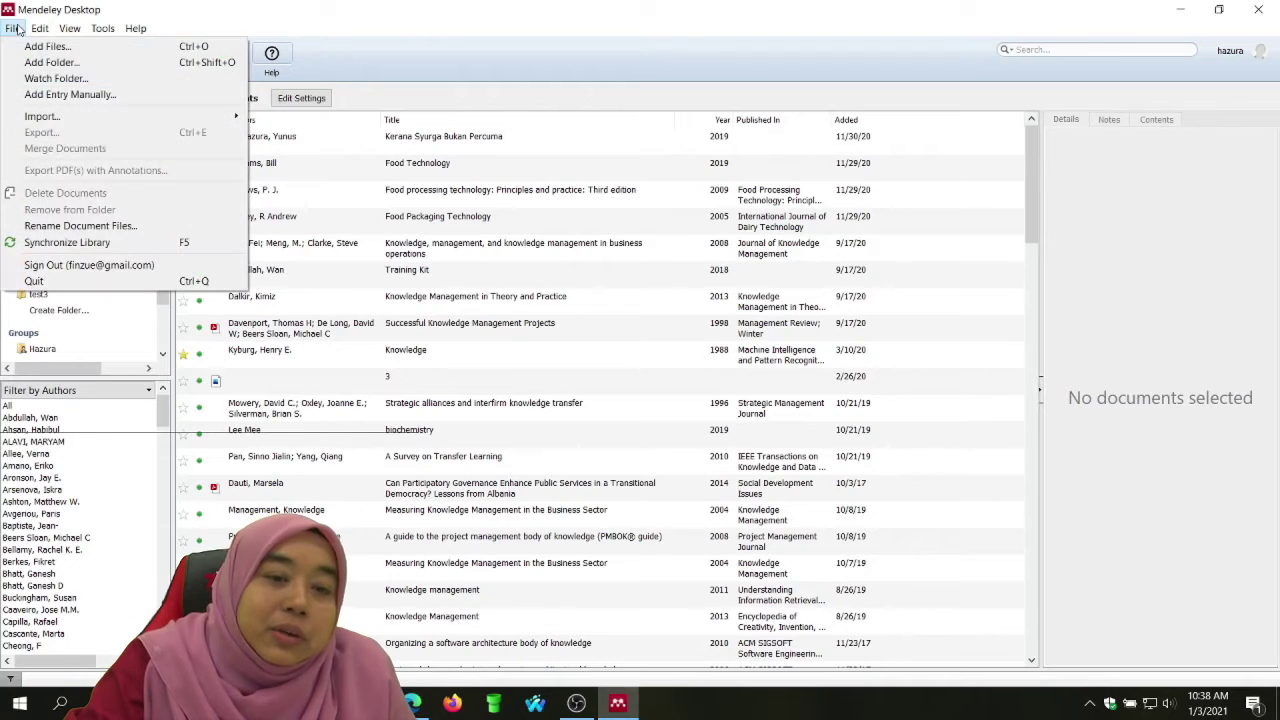
left_click(92, 63)
left_click(506, 312)
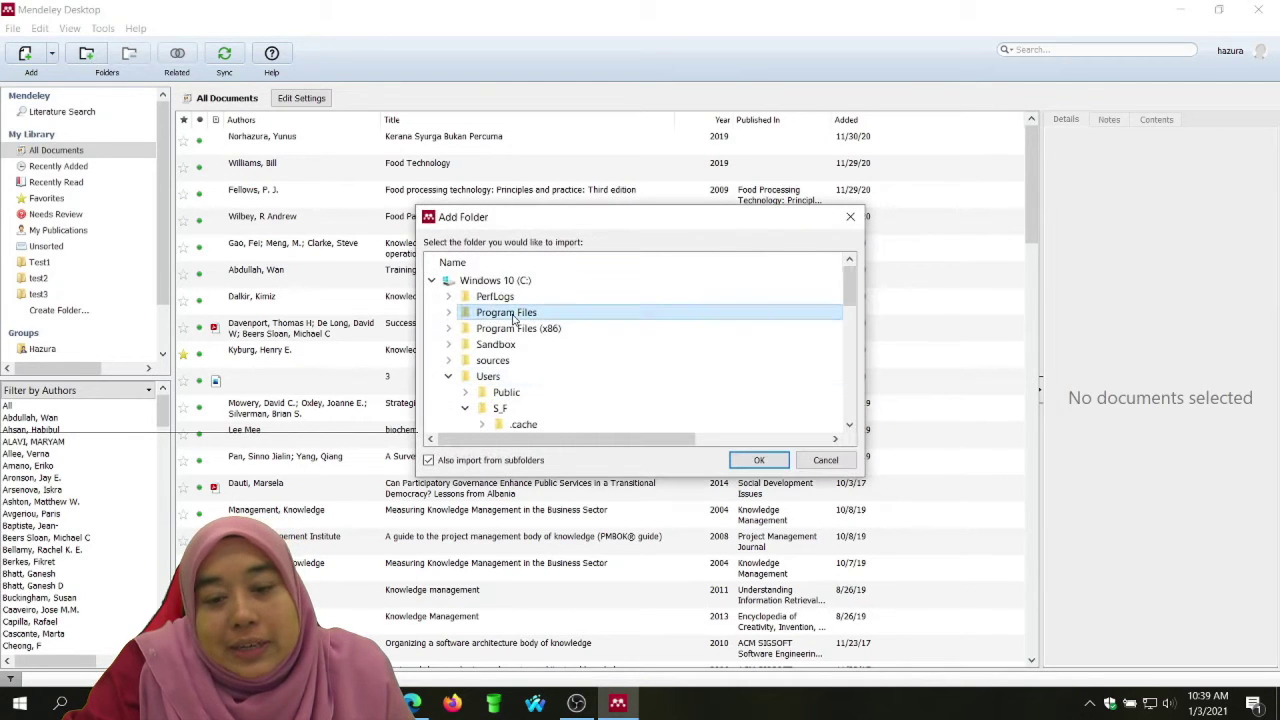
left_click(448, 312)
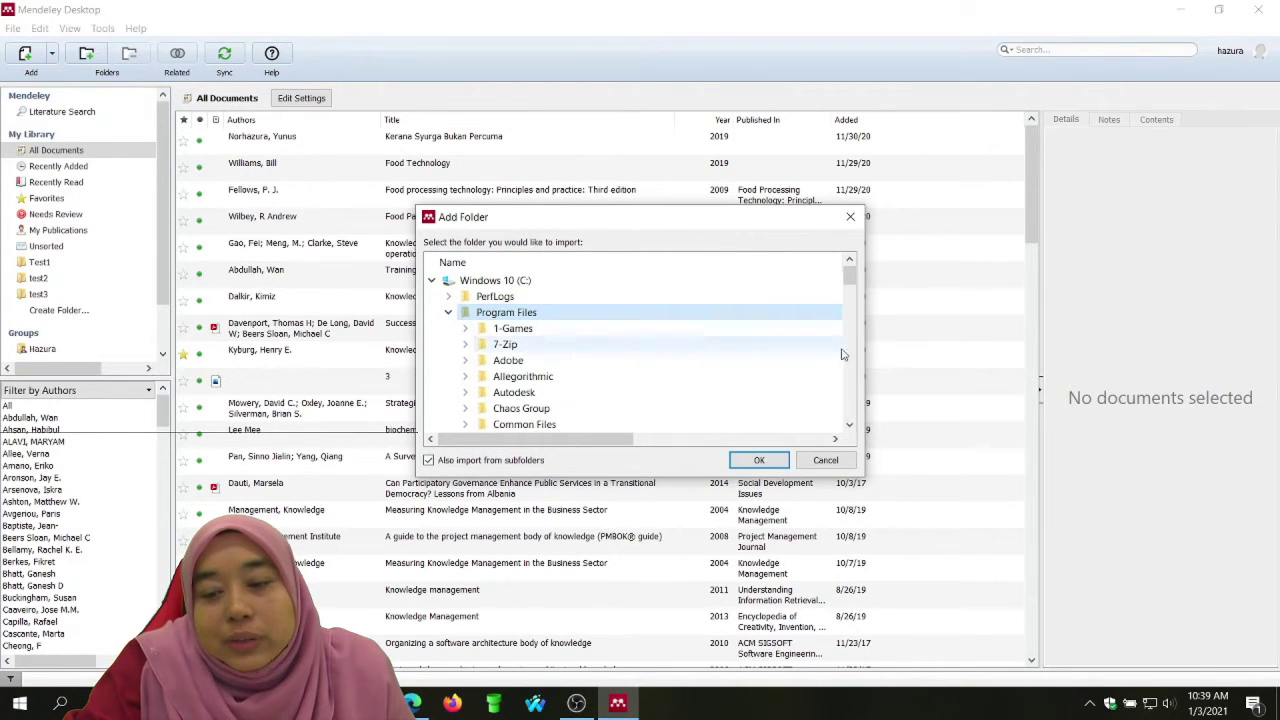
left_click(826, 460)
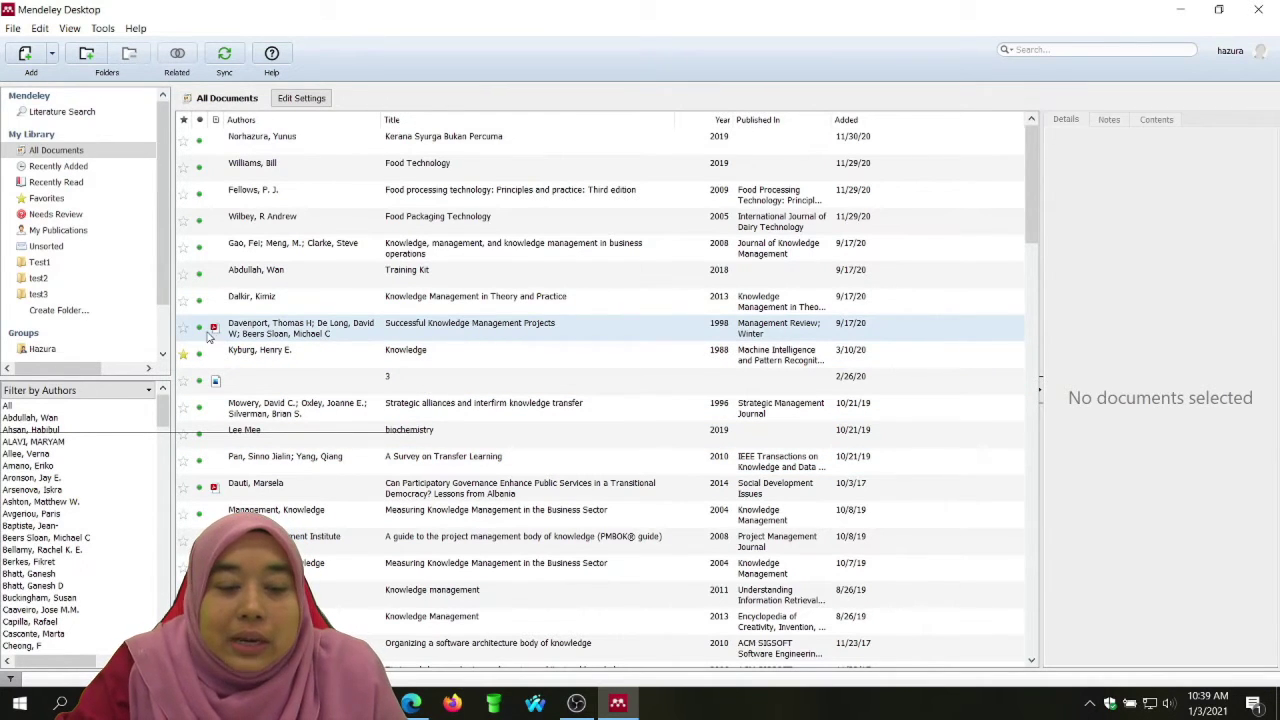
Look through the document list and view the details of "GARIS PANDUAN MODUL LITERASI MAKLUMAT_final".
scroll(243, 449, "down", 15)
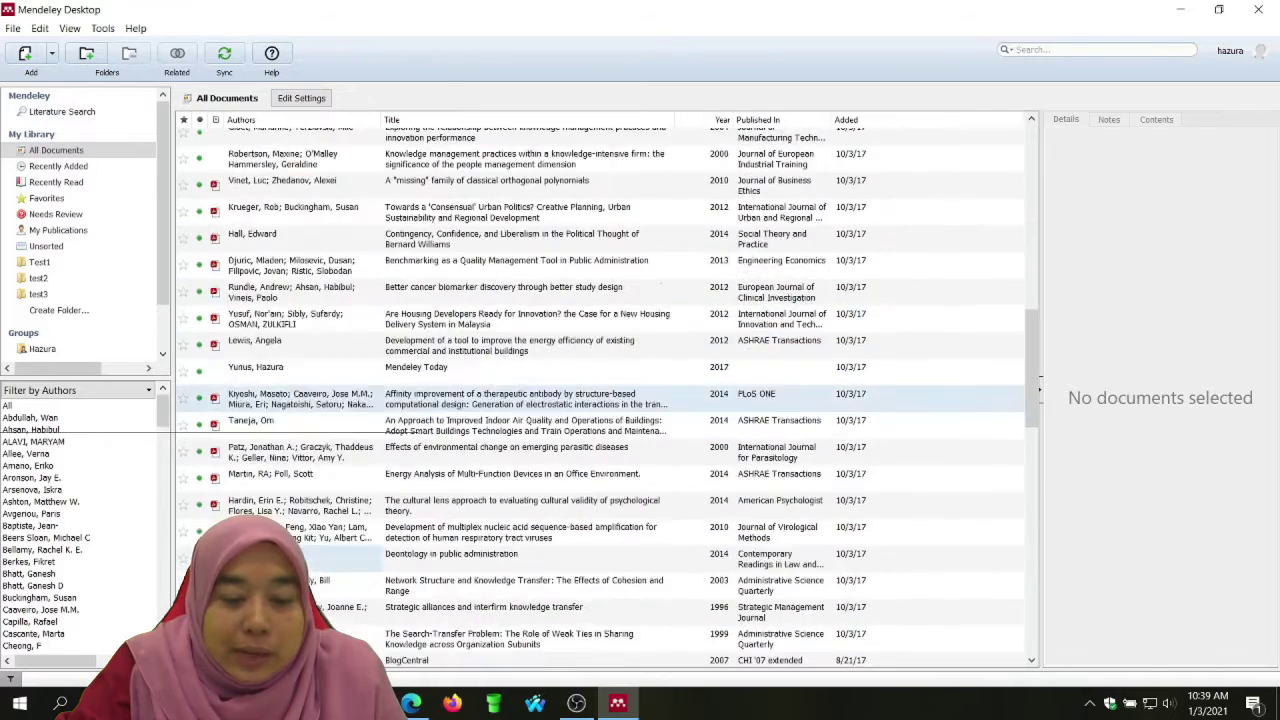
scroll(270, 547, "down", 3)
left_click(273, 400)
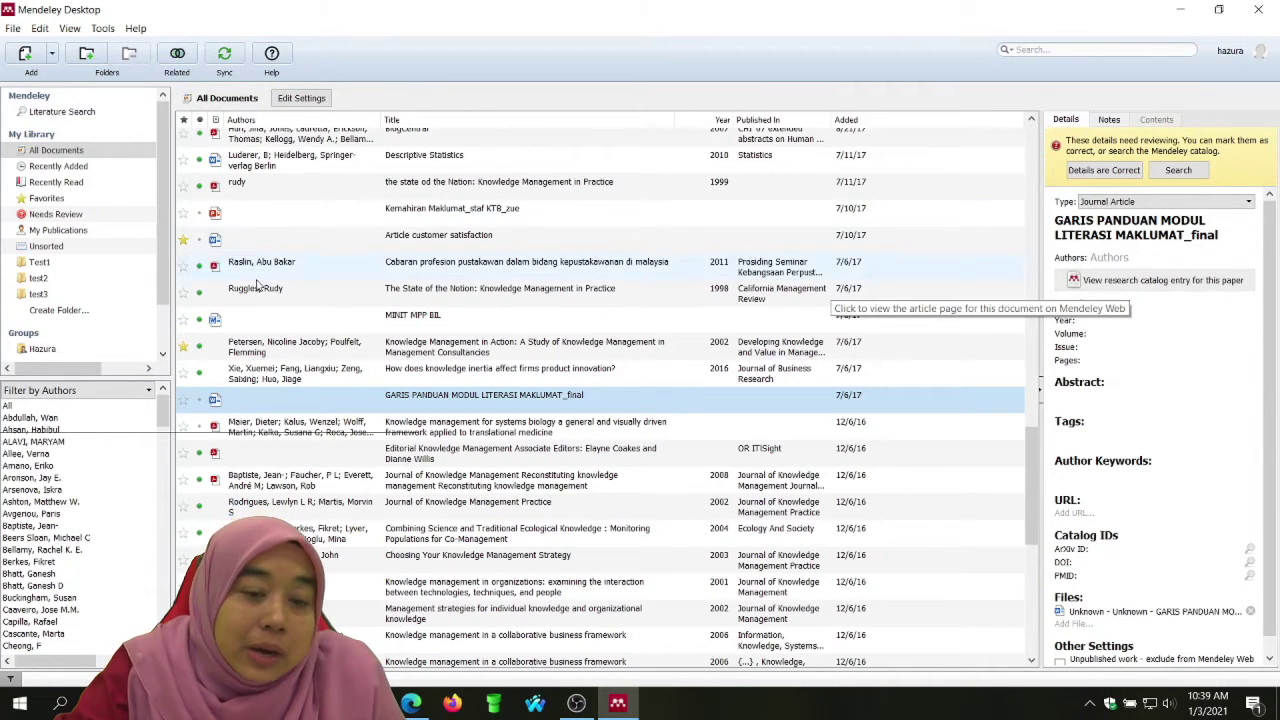
scroll(213, 427, "up", 5)
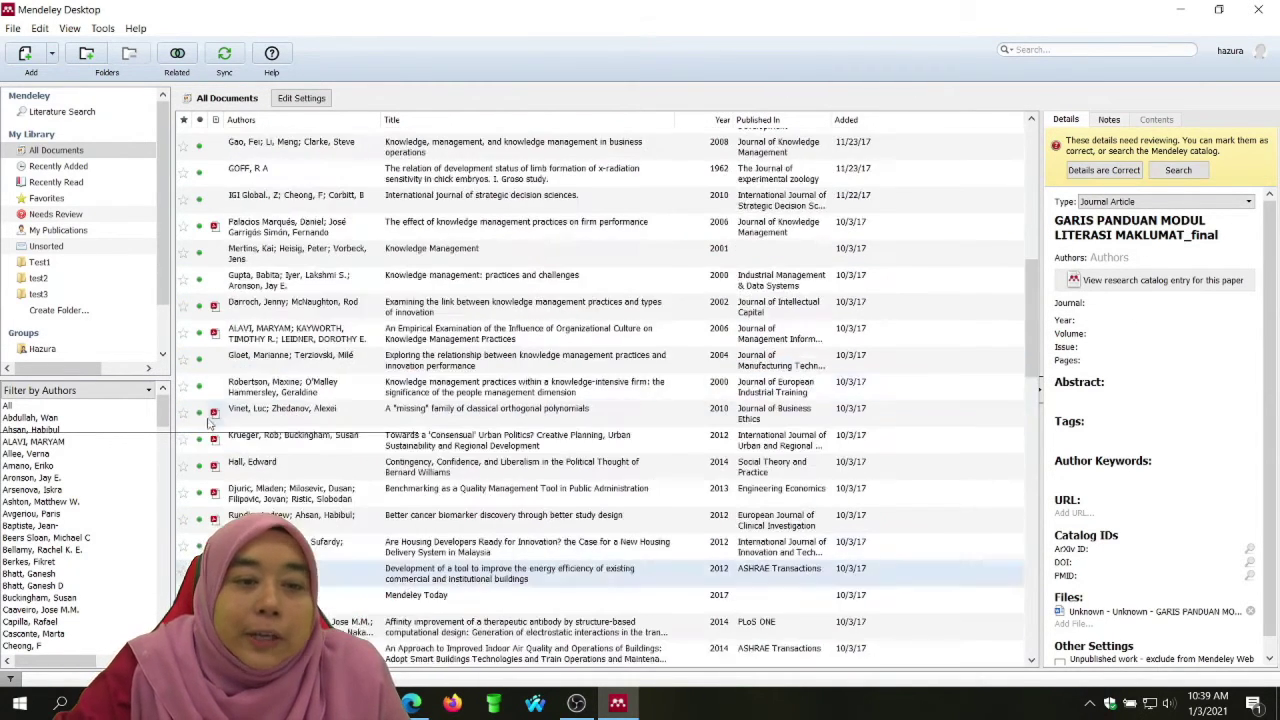
Start a manual document entry and switch its type to Book, Case, and back to Book.
left_click(13, 29)
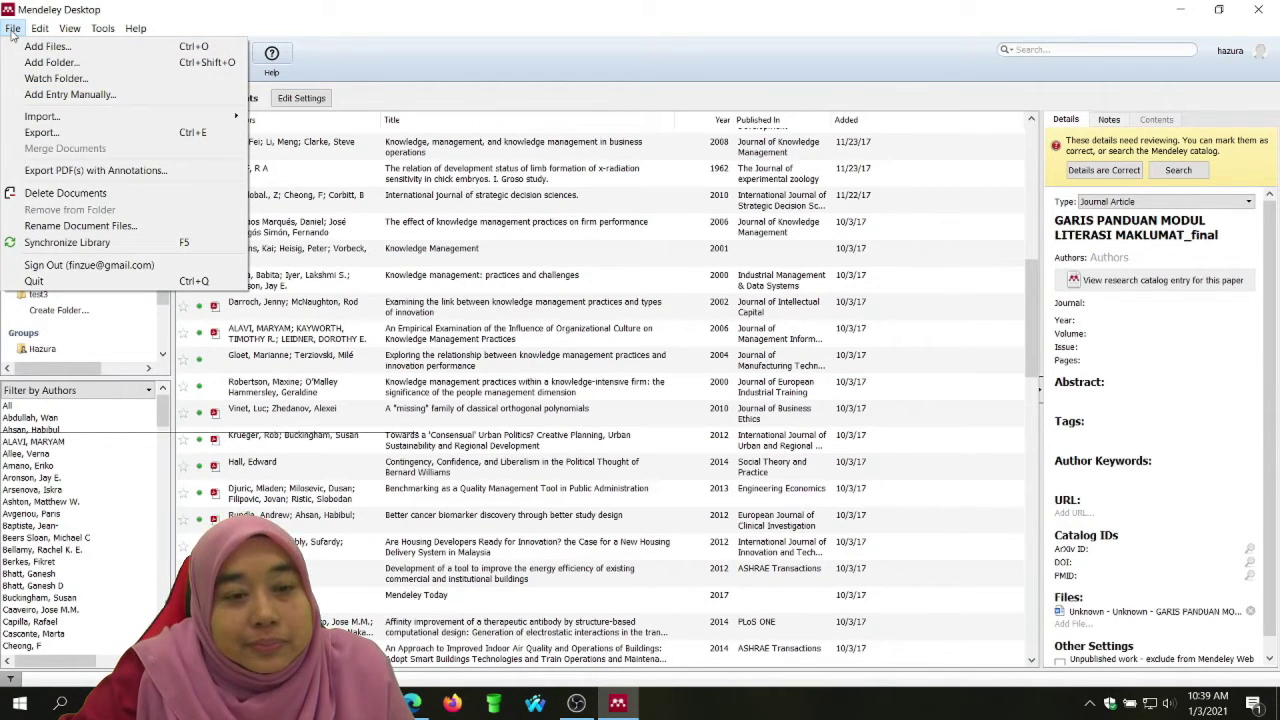
left_click(60, 94)
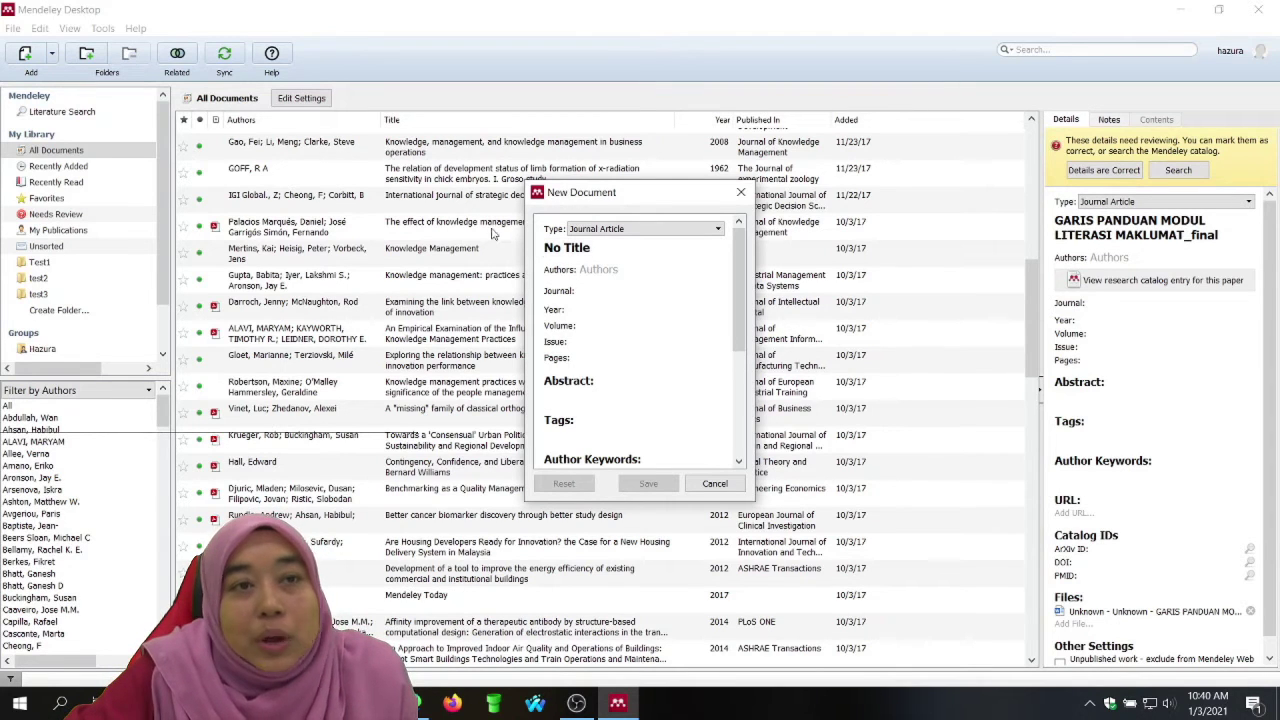
left_click(708, 230)
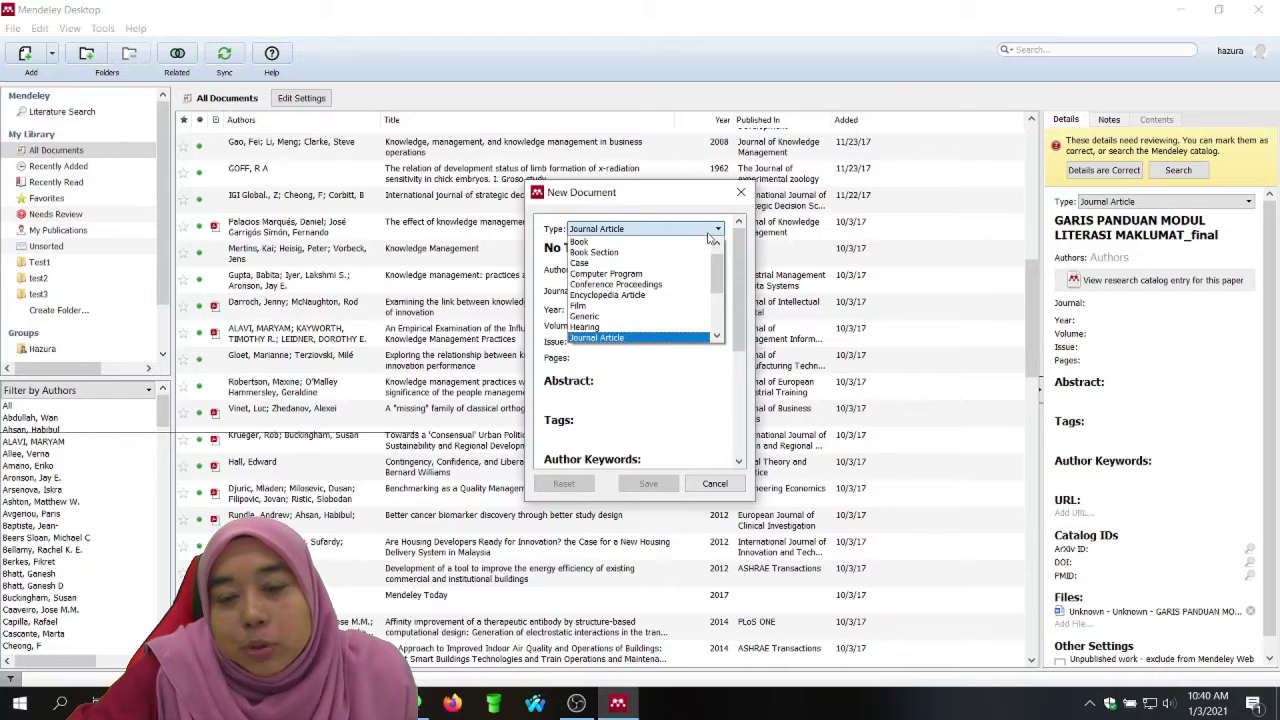
left_click(683, 246)
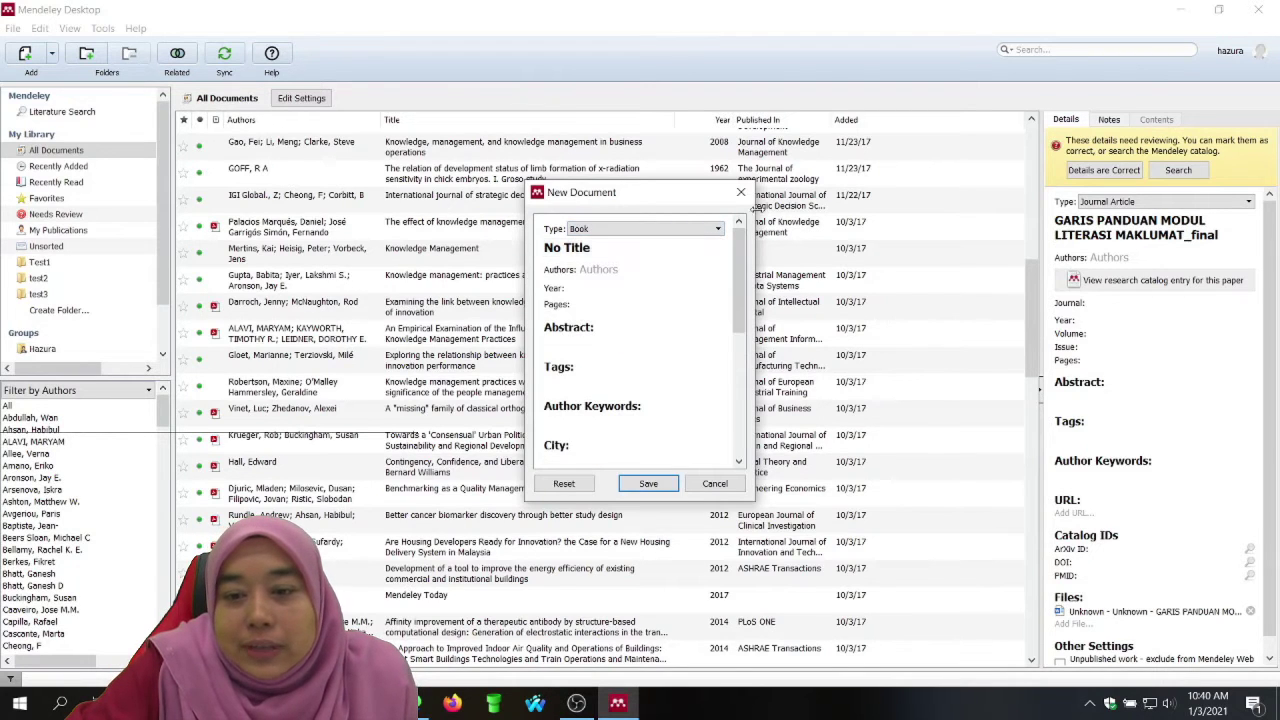
left_click(691, 230)
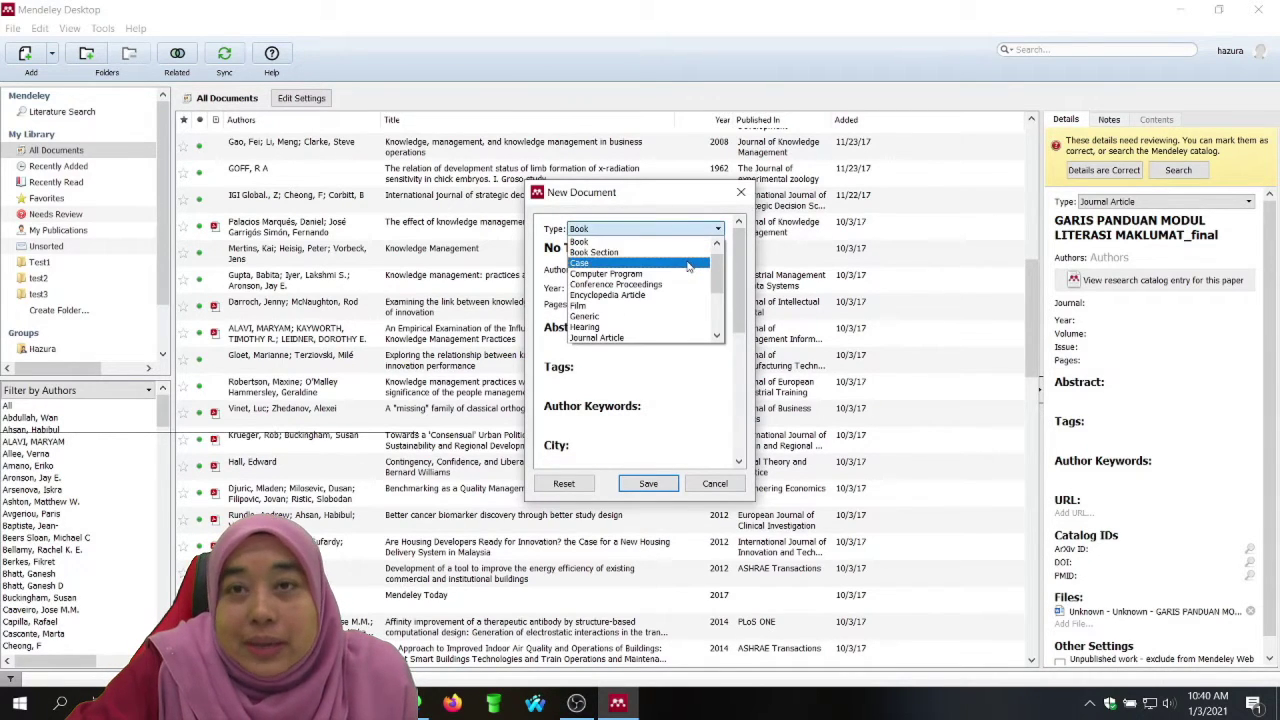
left_click(688, 263)
left_click(691, 229)
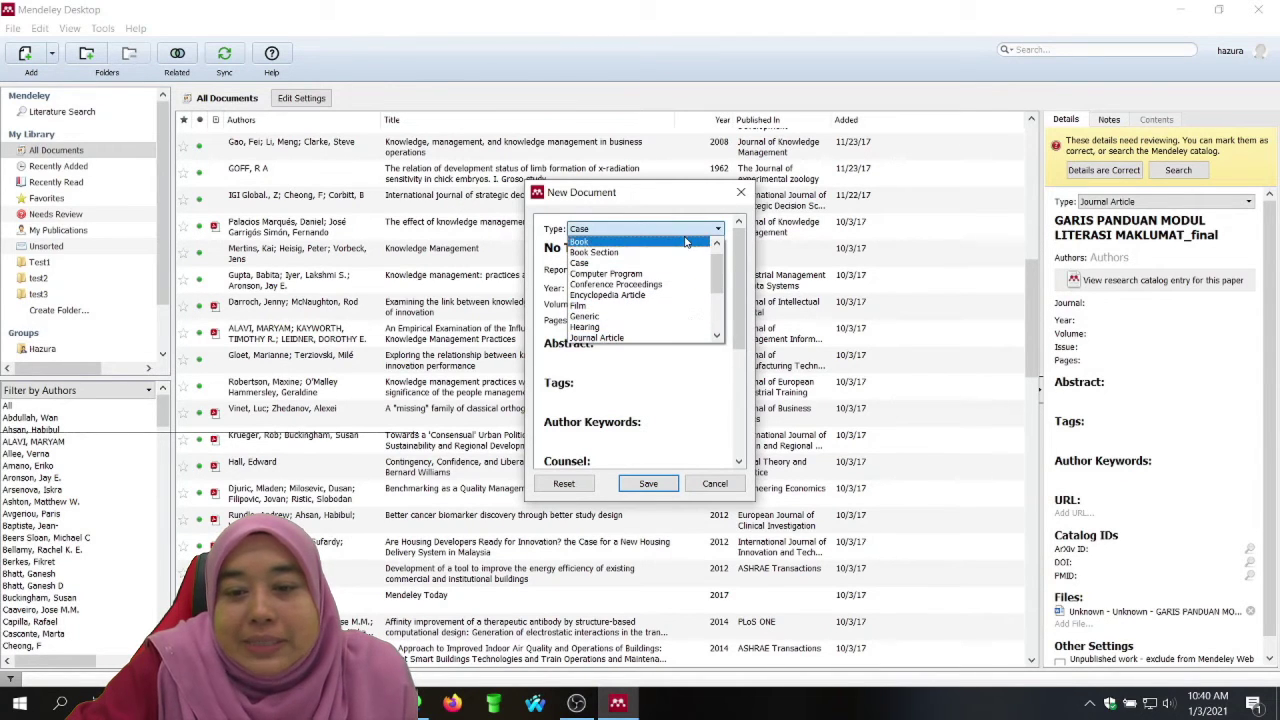
left_click(655, 242)
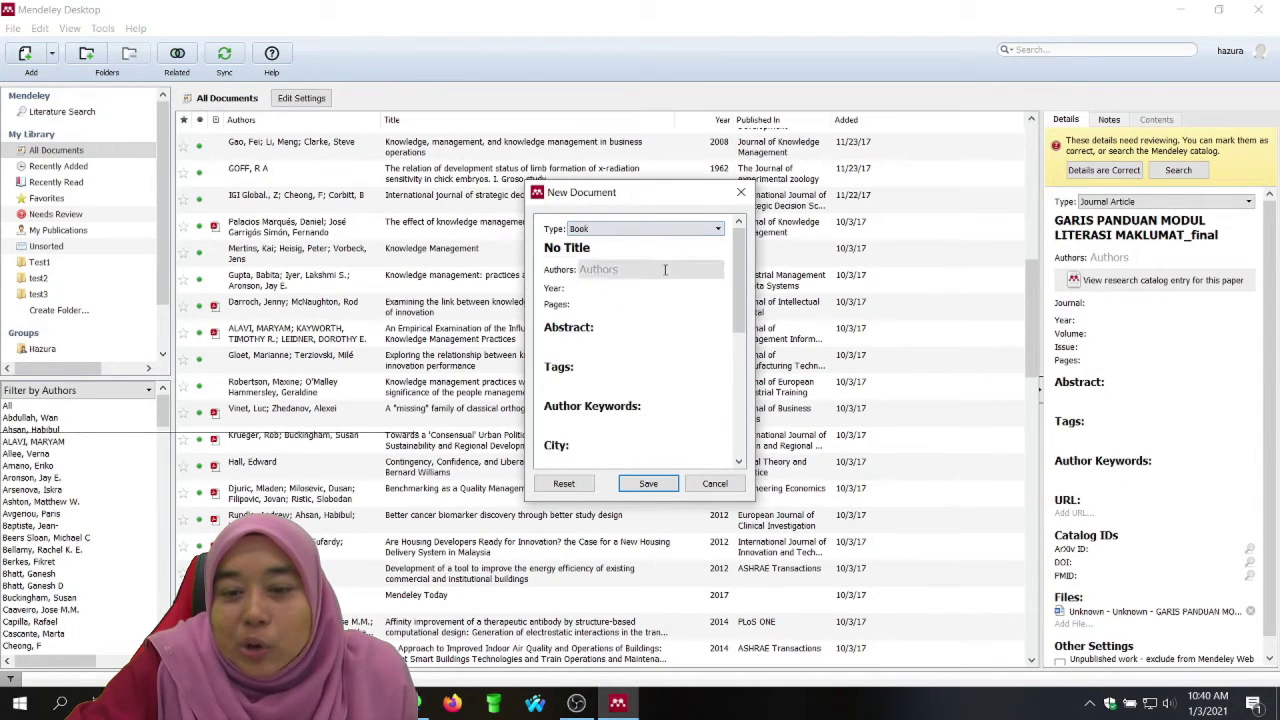
Examine the Book entry's fields, from title, authors, pages, abstract and tags down to editors, publisher, catalog IDs and files.
left_click(600, 251)
double_click(598, 251)
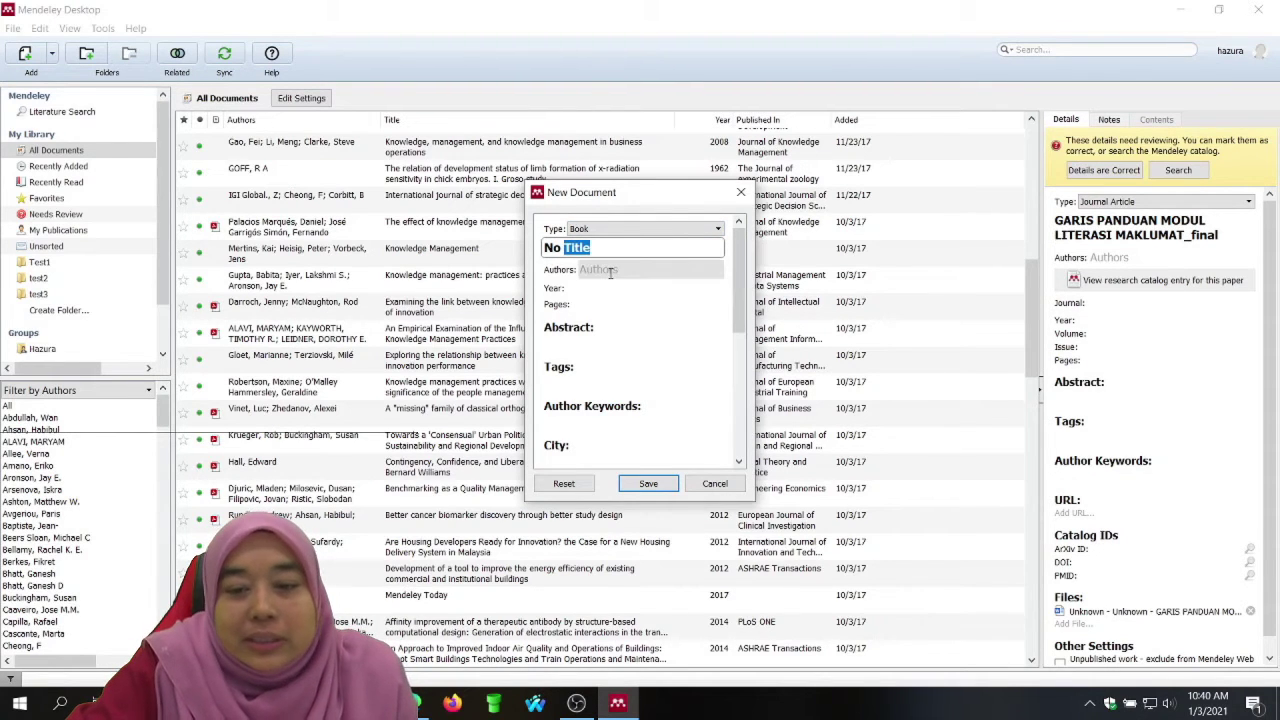
left_click(610, 272)
left_click(611, 305)
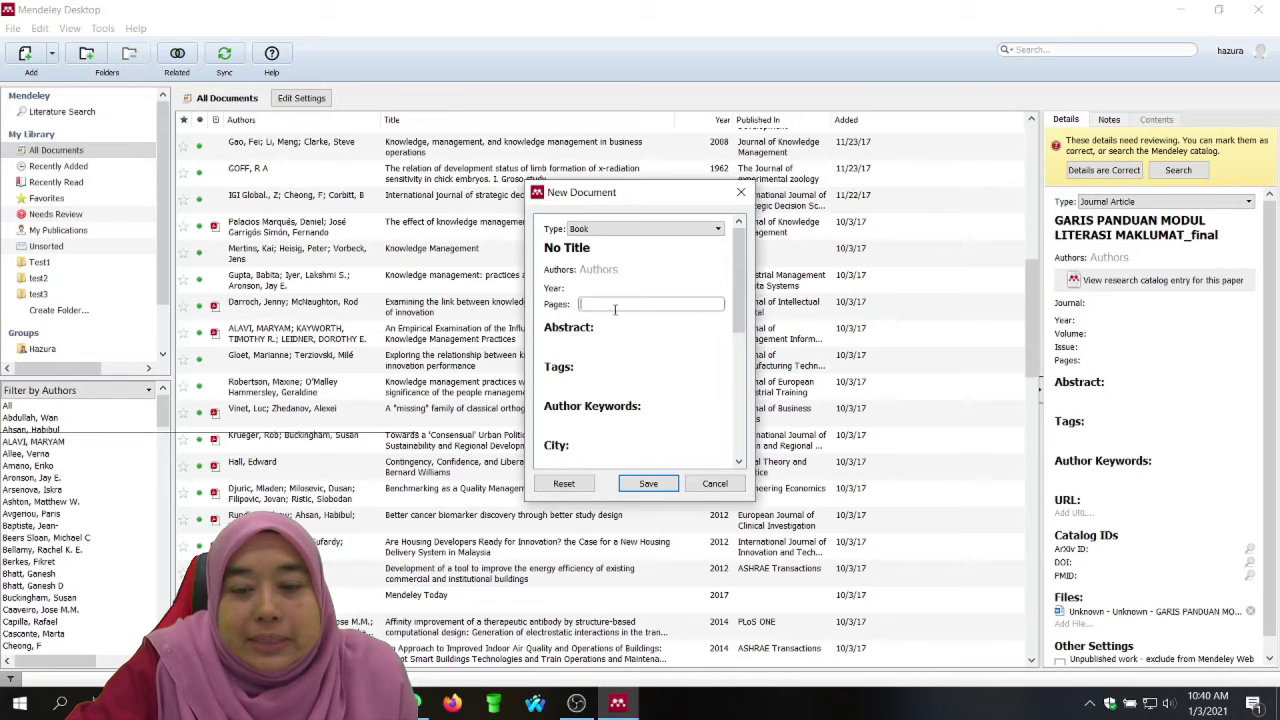
left_click(617, 335)
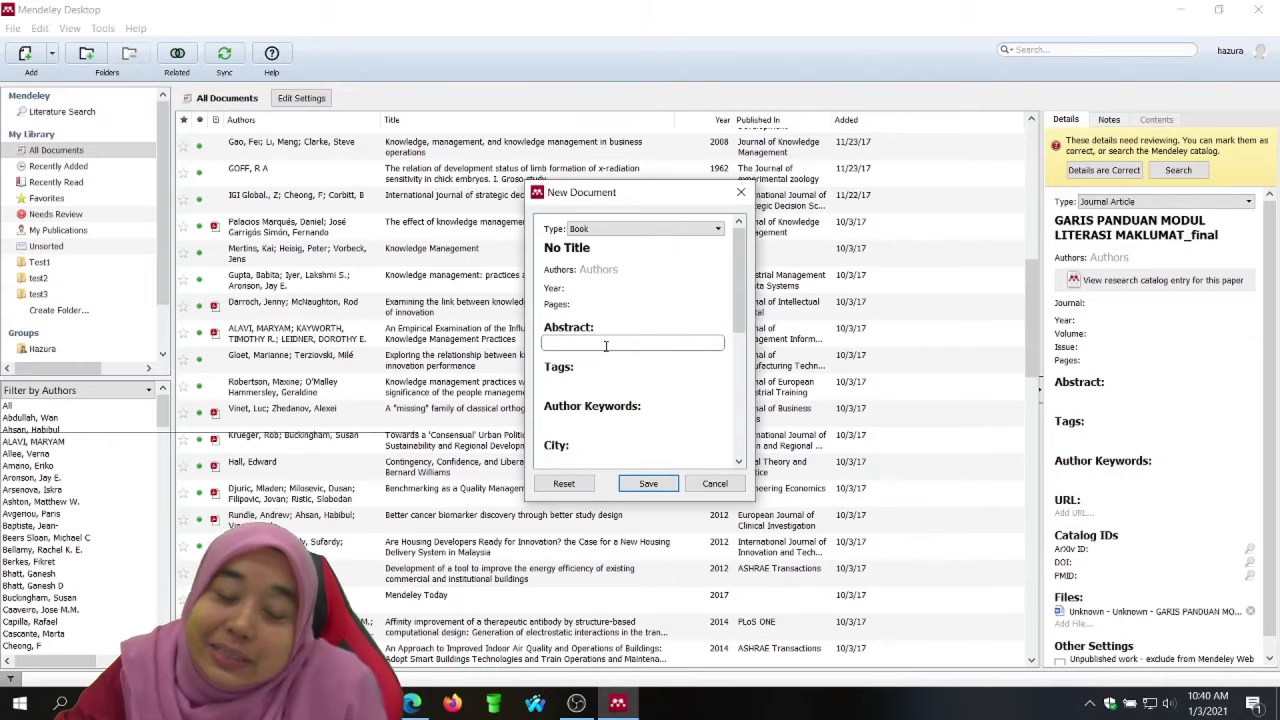
left_click(562, 366)
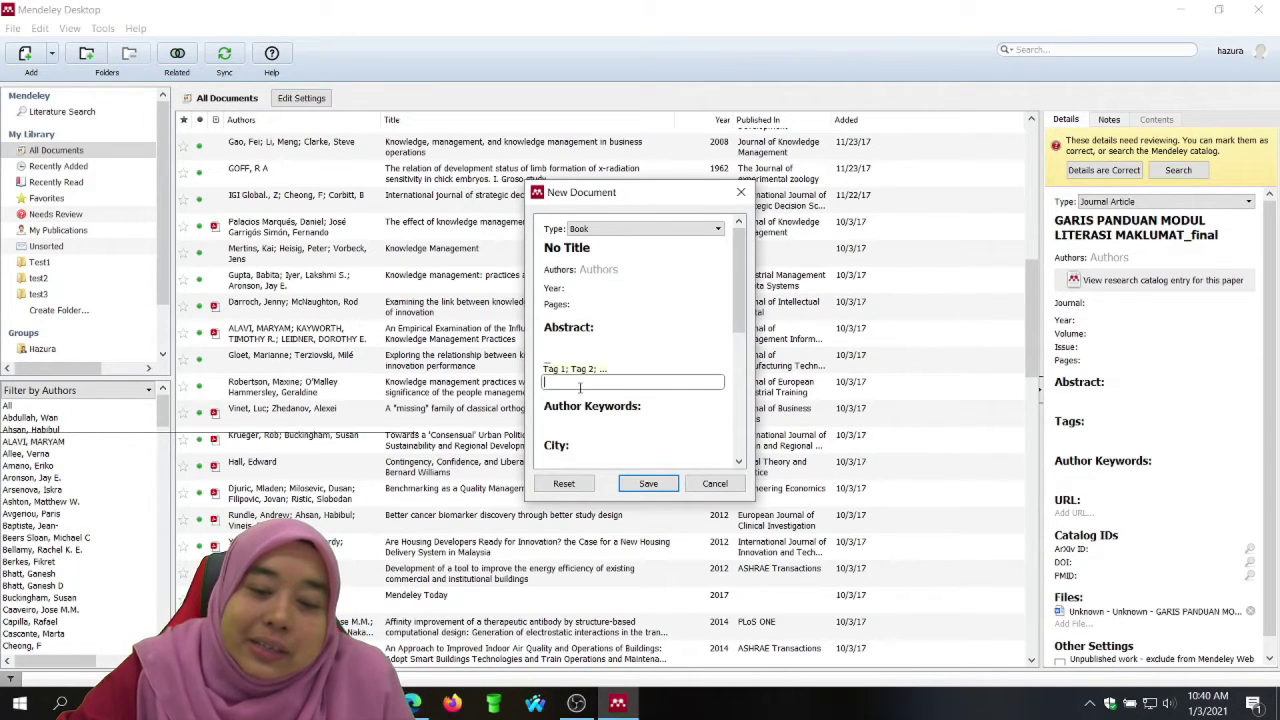
scroll(579, 388, "down", 1)
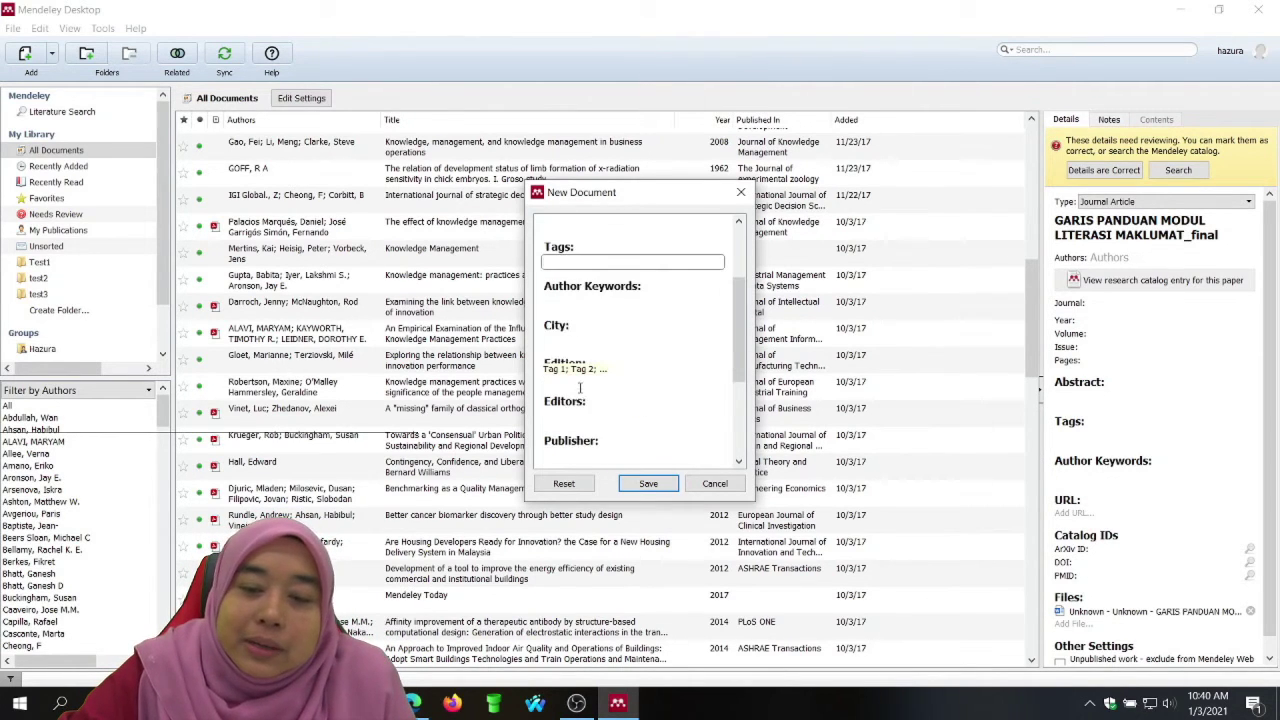
left_click(634, 378)
scroll(634, 380, "down", 1)
left_click(632, 380)
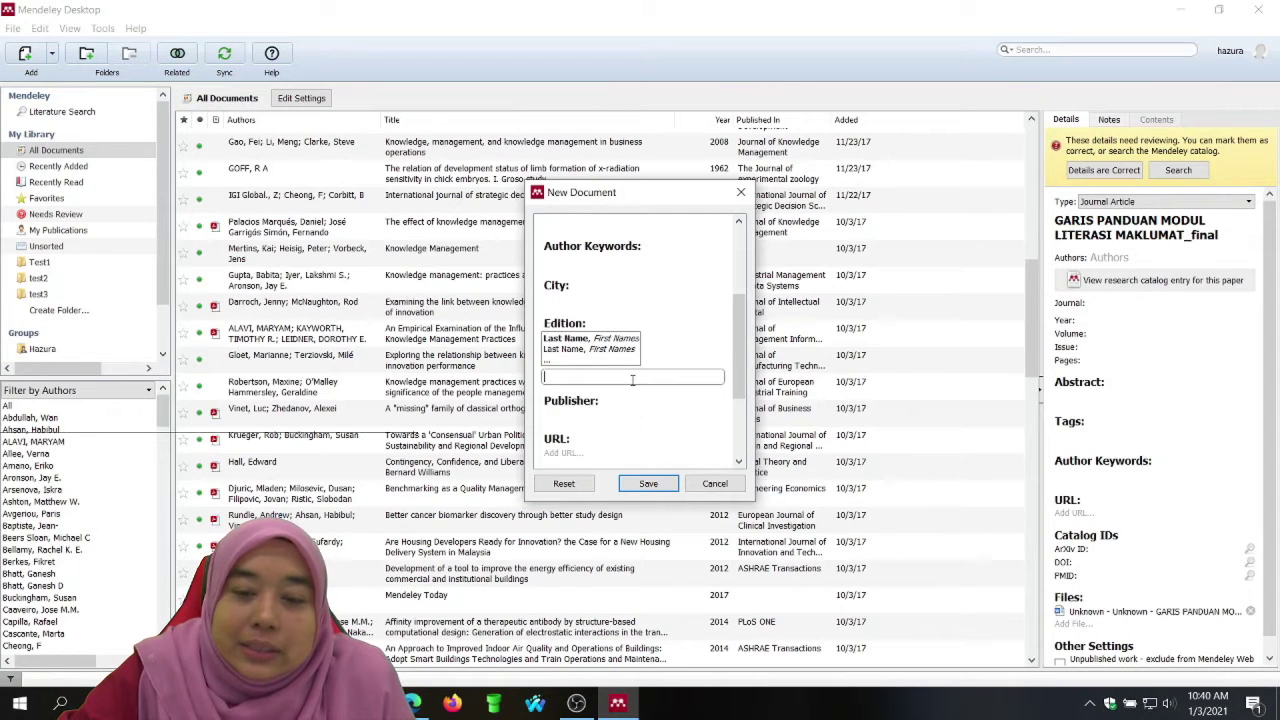
scroll(632, 380, "down", 1)
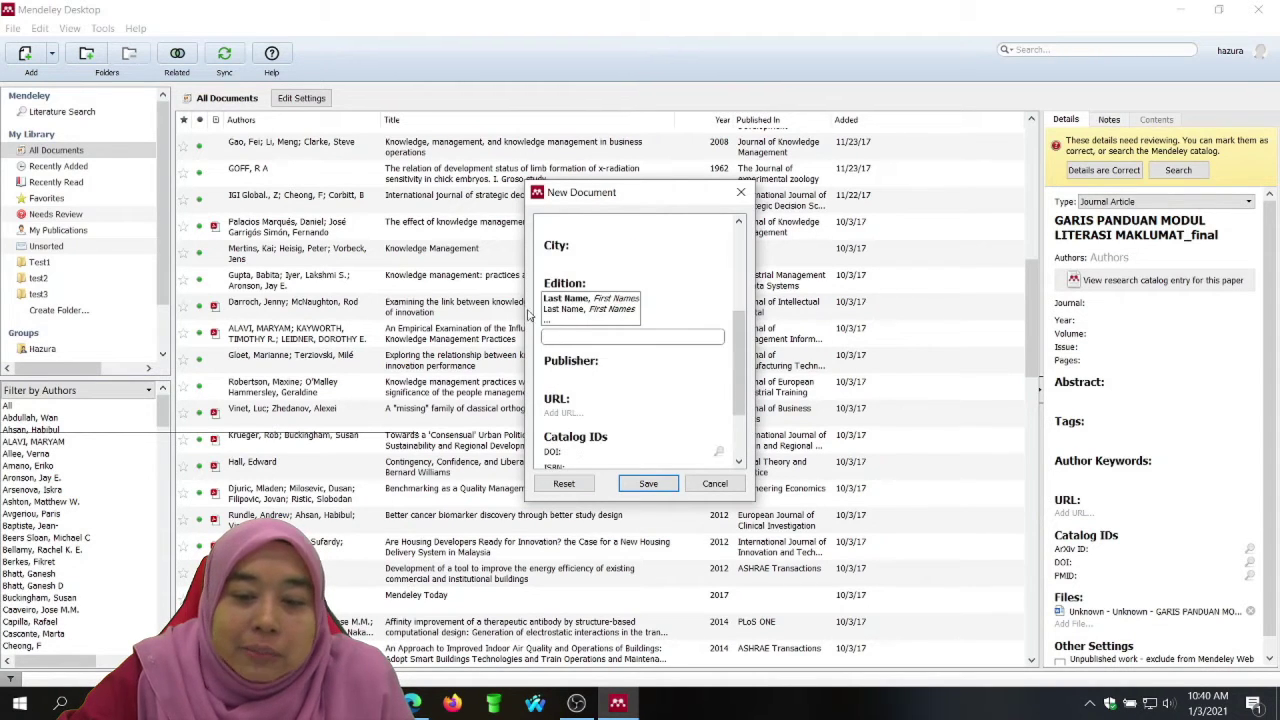
left_click(581, 378)
scroll(581, 381, "down", 1)
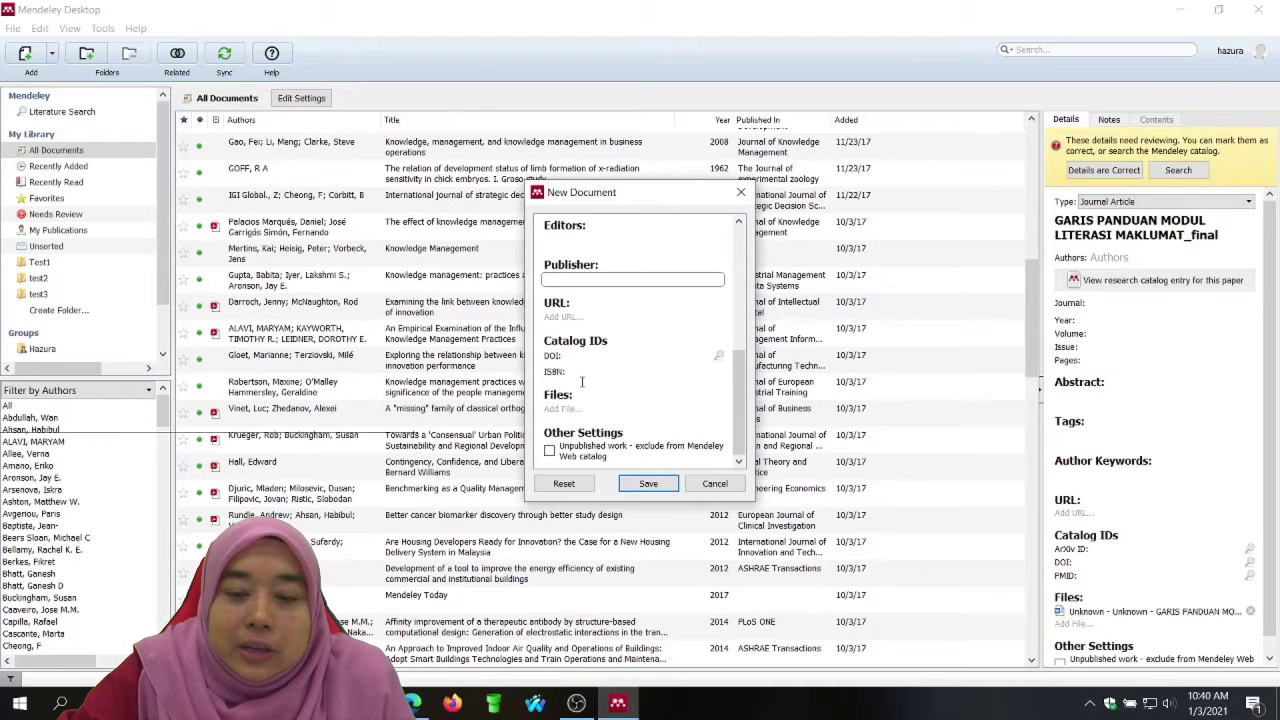
scroll(654, 260, "up", 6)
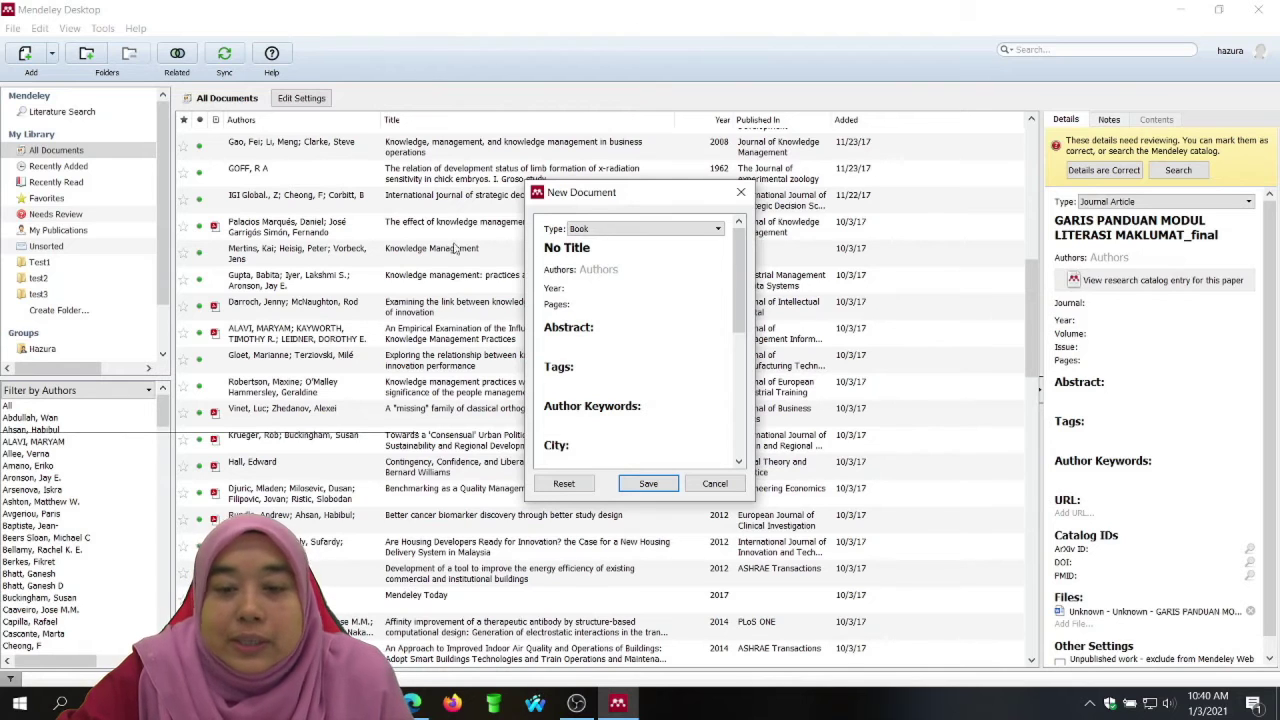
Set the new entry's type to Report, review its fields, and cancel the entry.
left_click(586, 228)
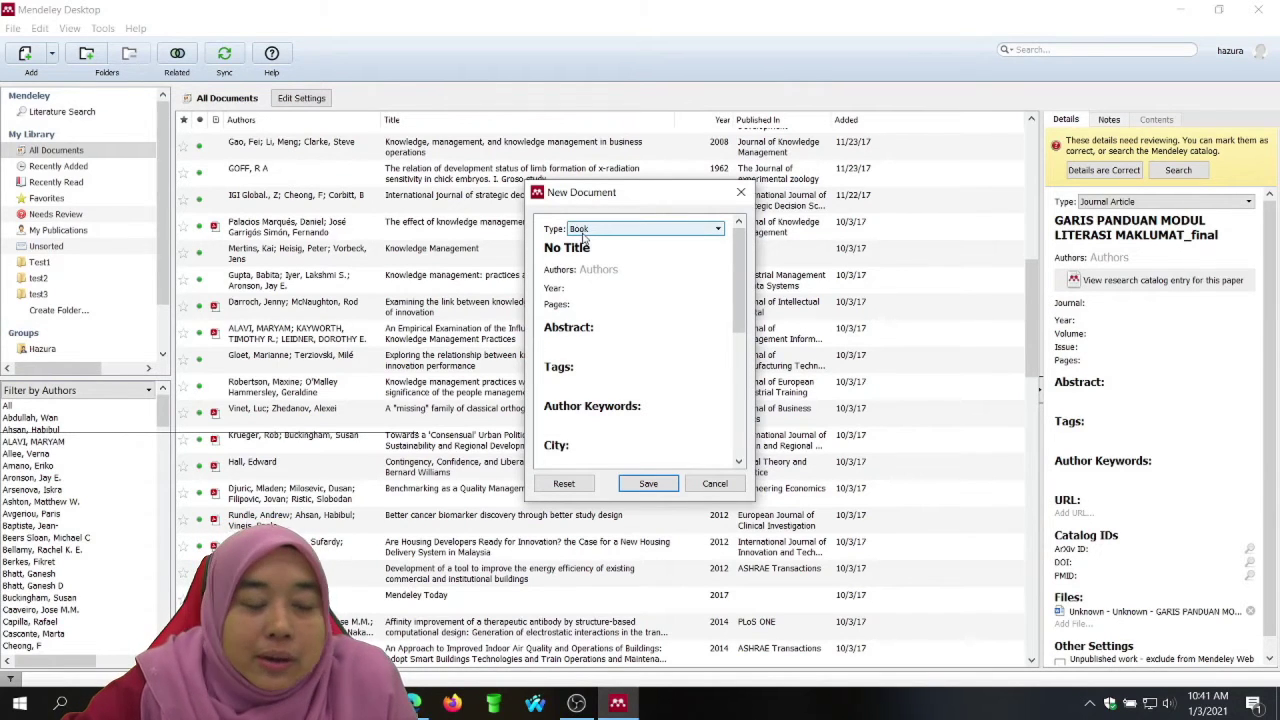
left_click(676, 230)
scroll(680, 260, "down", 3)
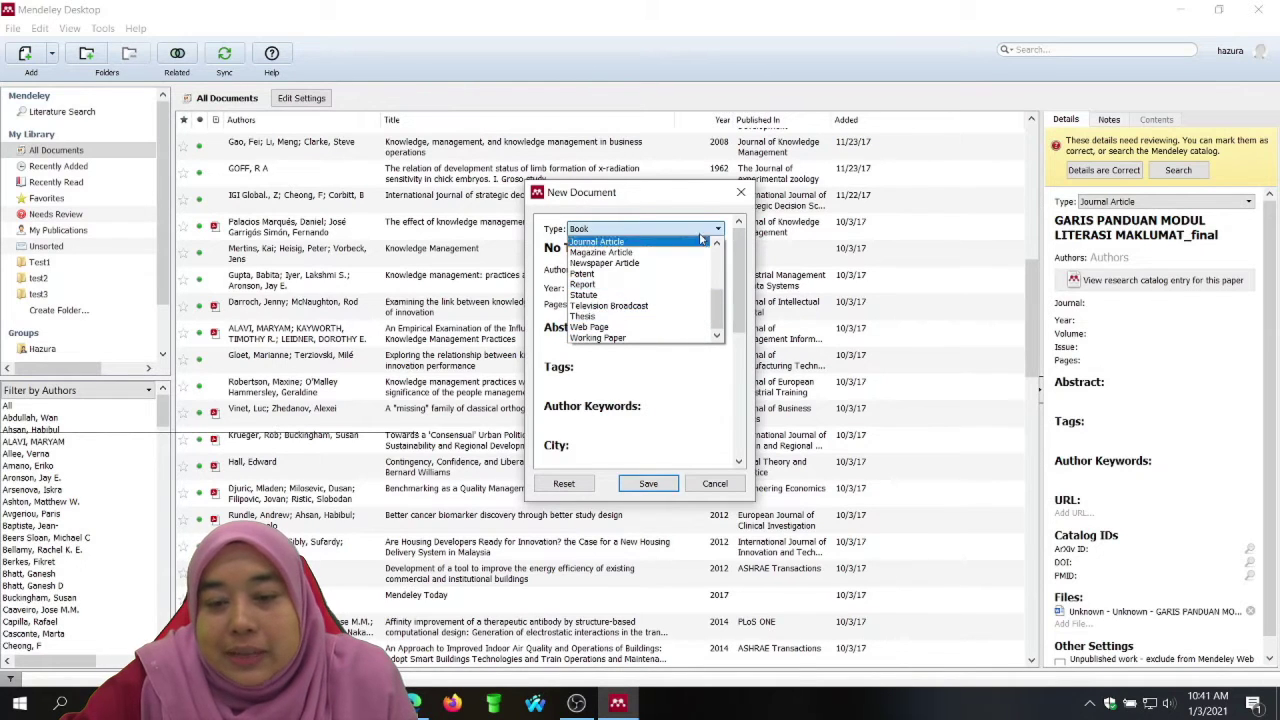
left_click(678, 288)
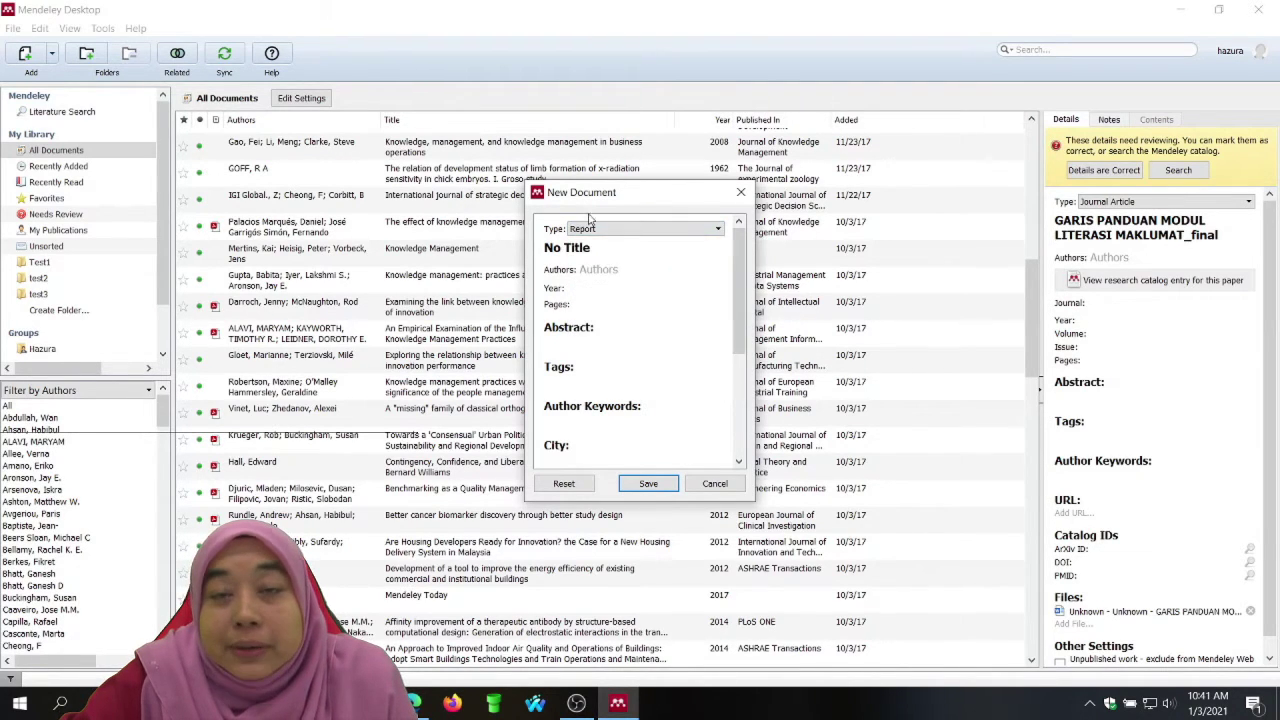
scroll(650, 372, "down", 3)
scroll(645, 354, "down", 2)
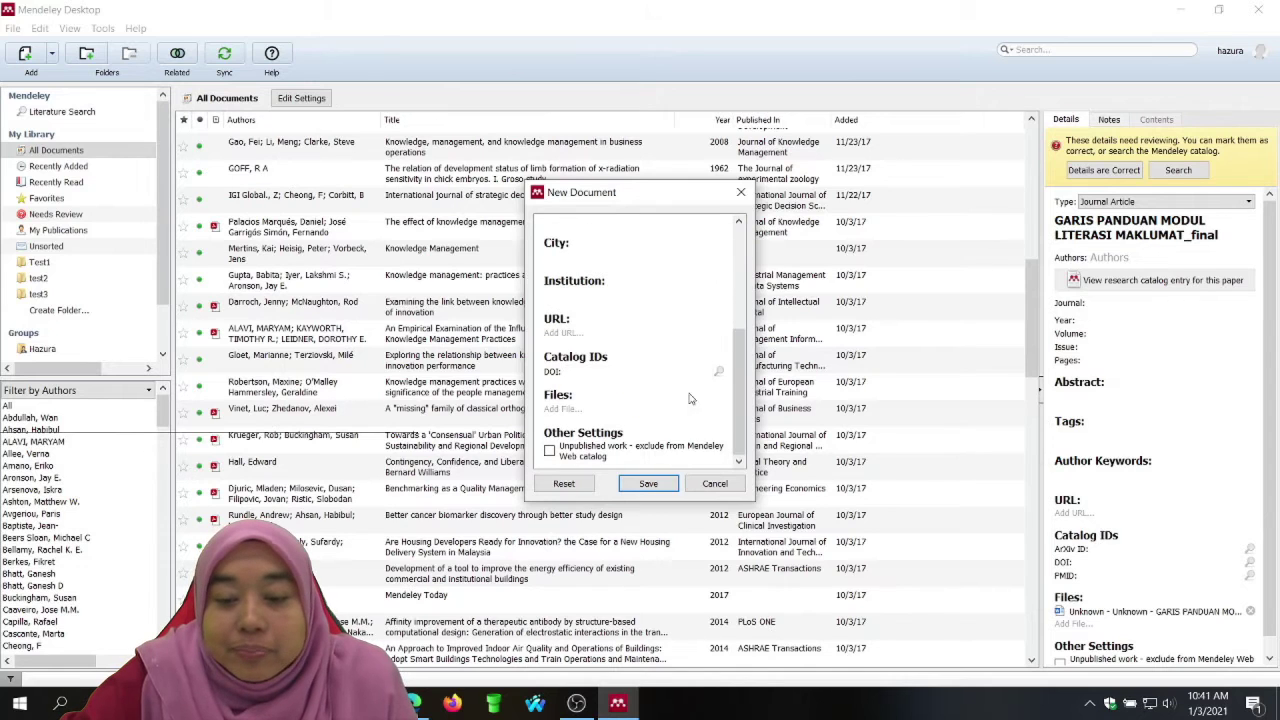
left_click(714, 484)
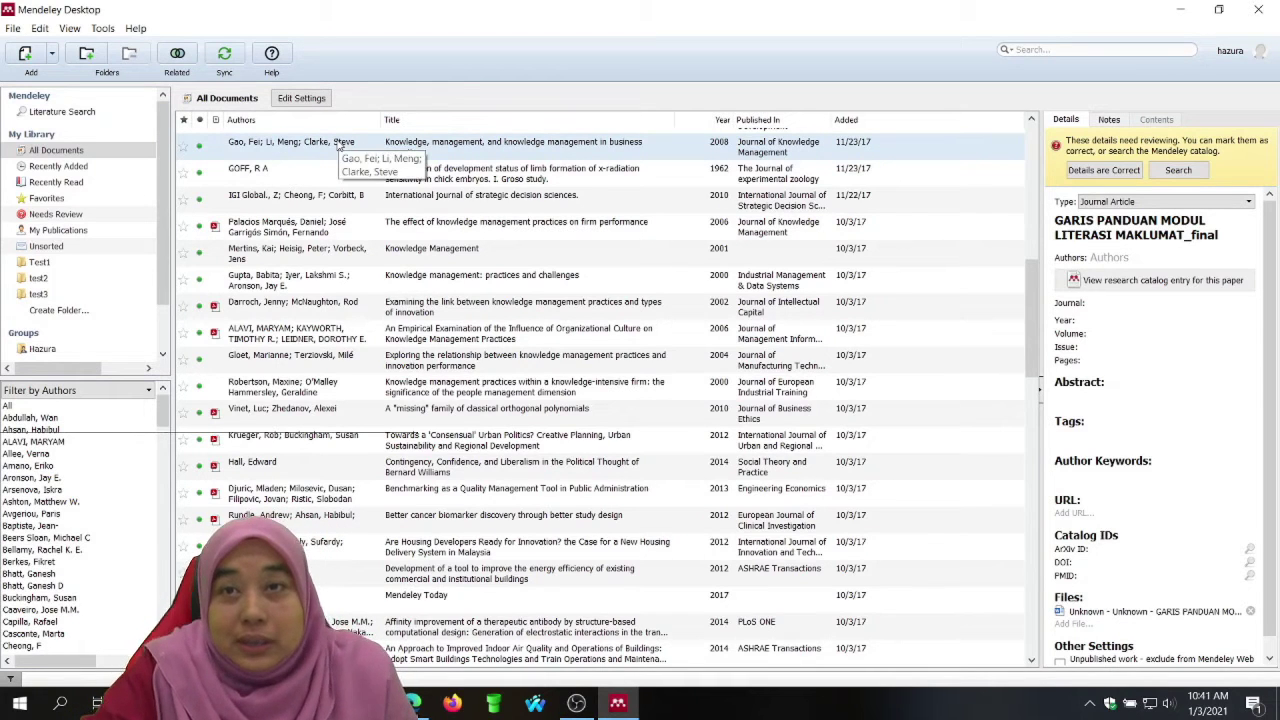
left_click(13, 28)
mouse_move(135, 28)
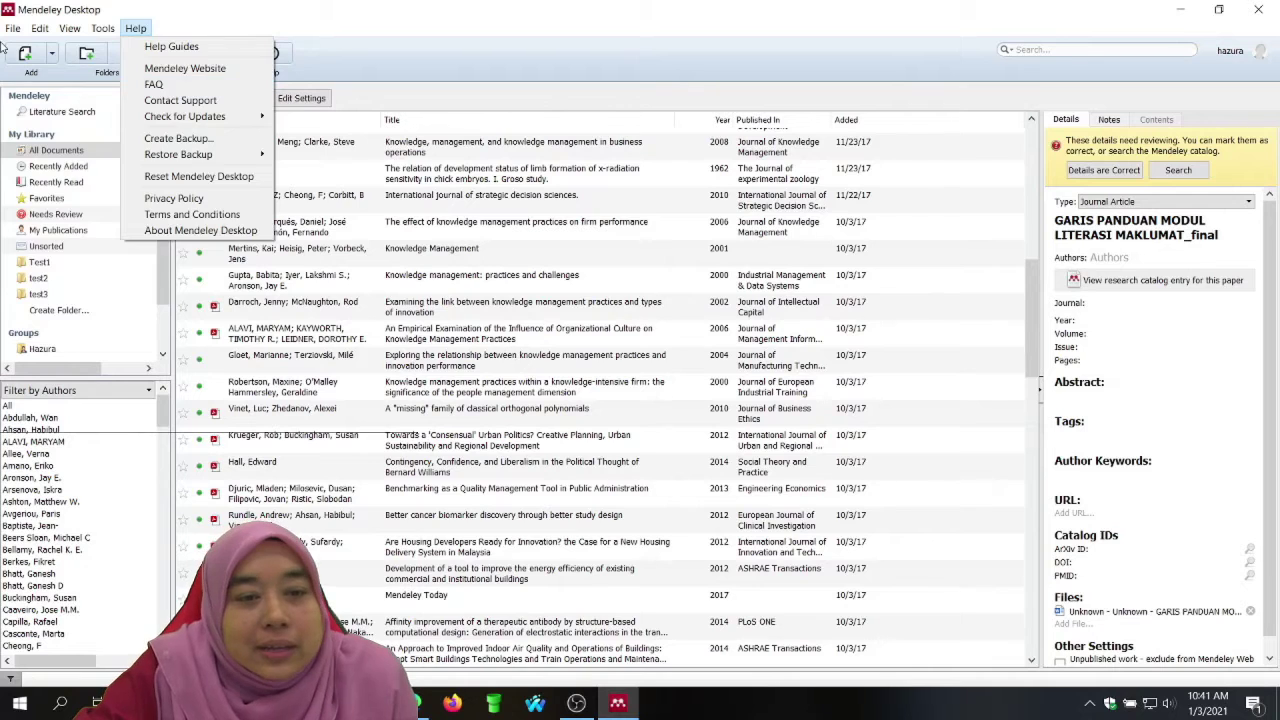
mouse_move(13, 28)
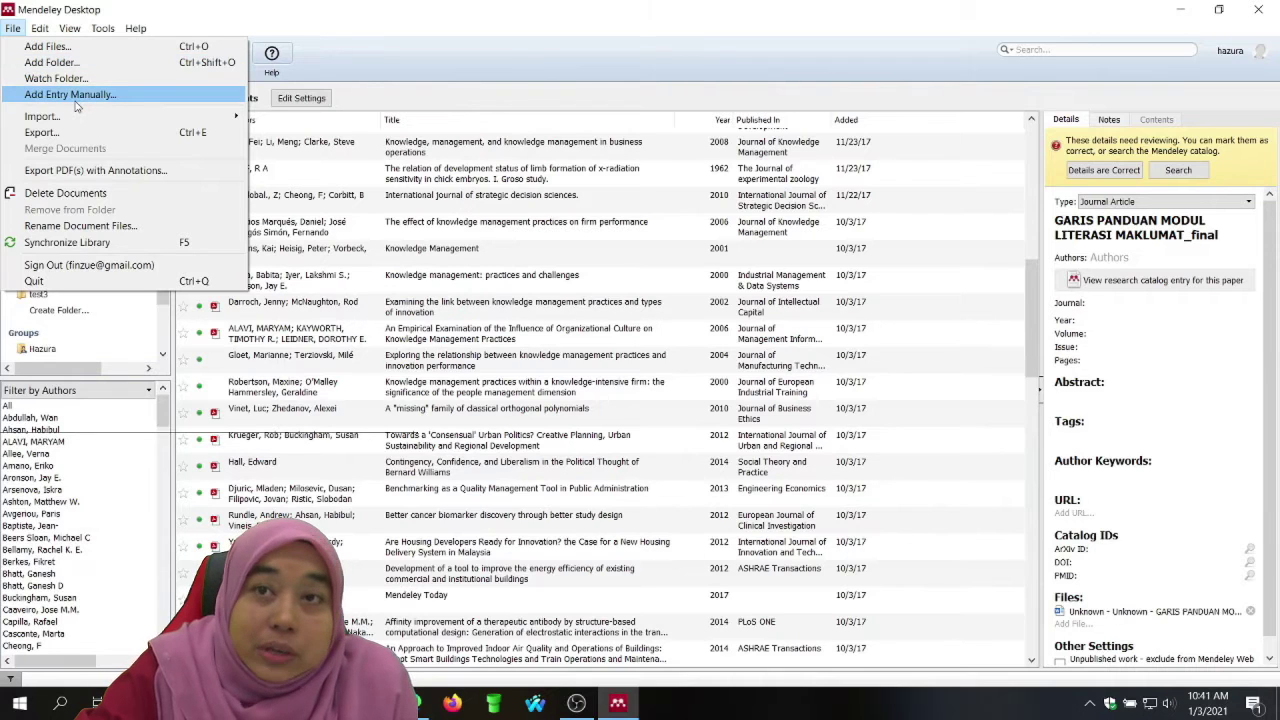
left_click(511, 286)
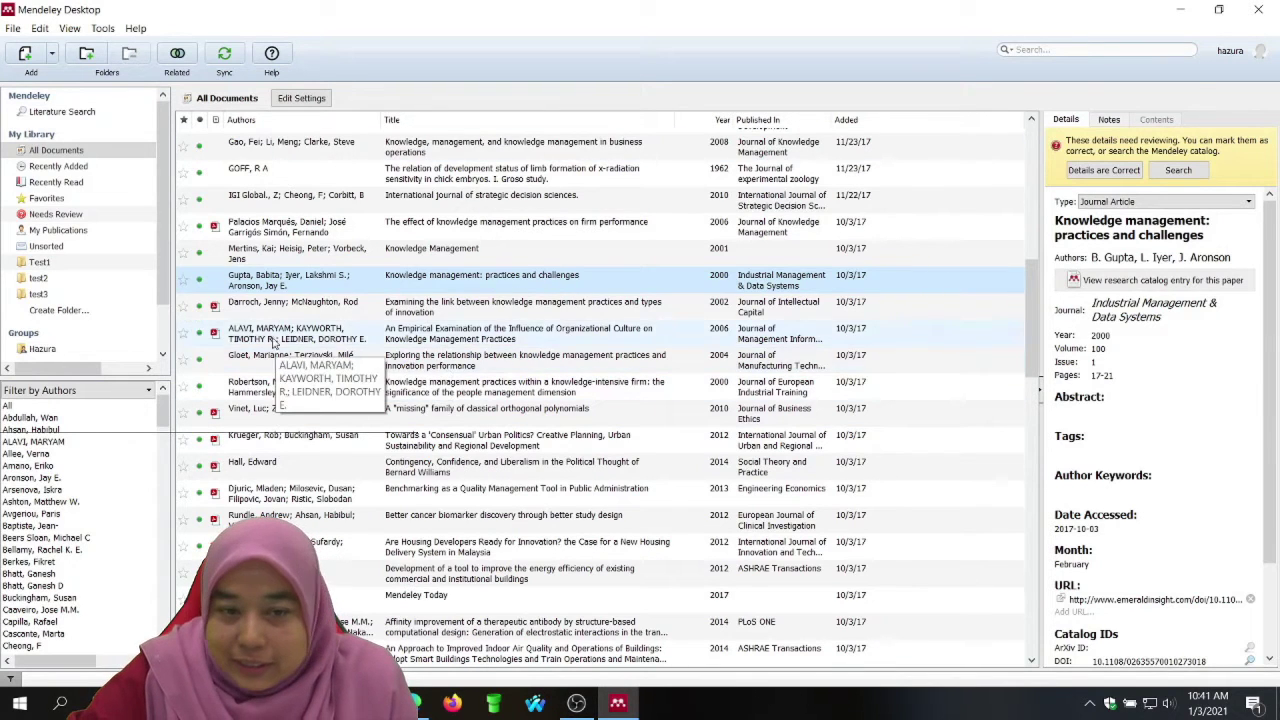
View the Literature Search page and its available file commands, and return to the All Documents list.
left_click(62, 113)
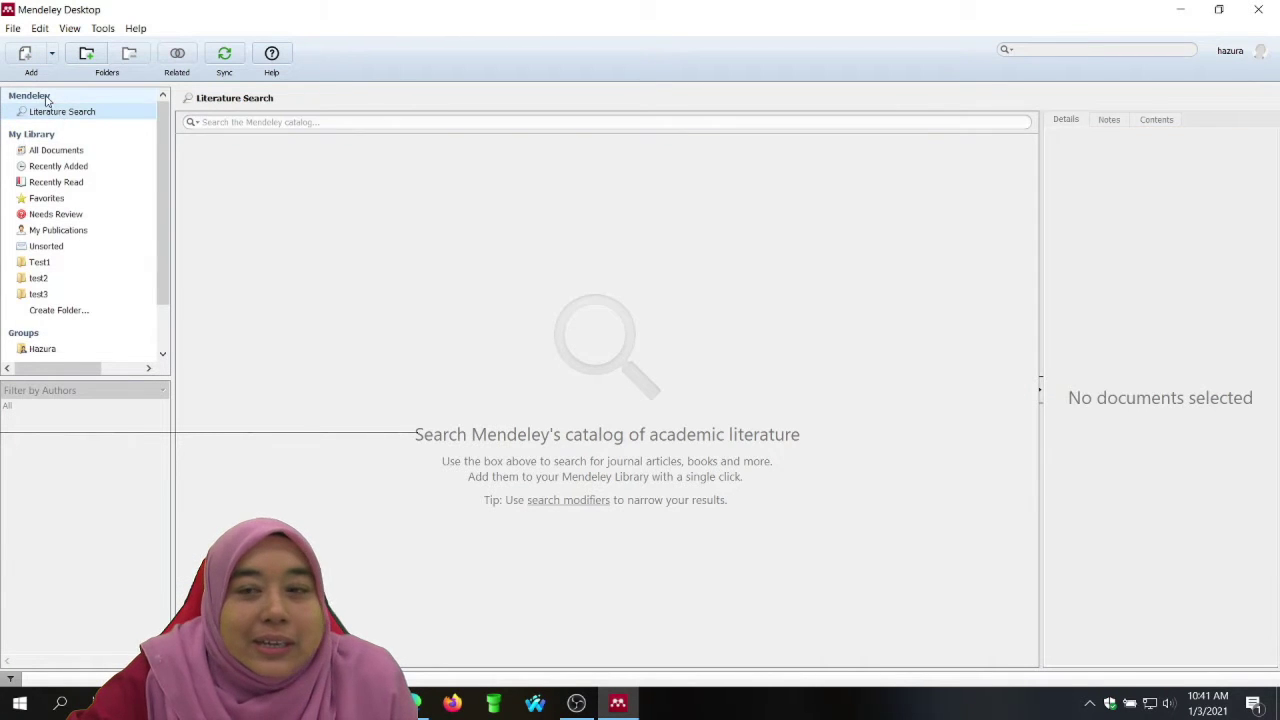
left_click(13, 28)
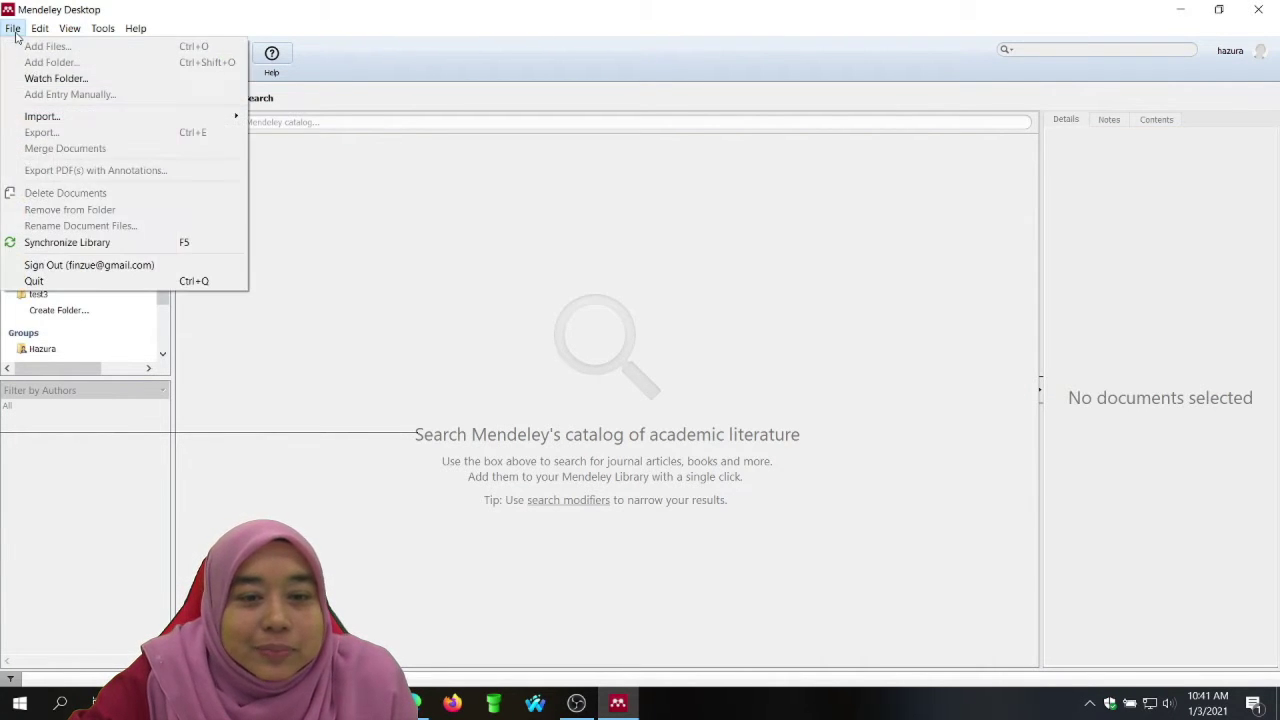
left_click(13, 28)
left_click(70, 150)
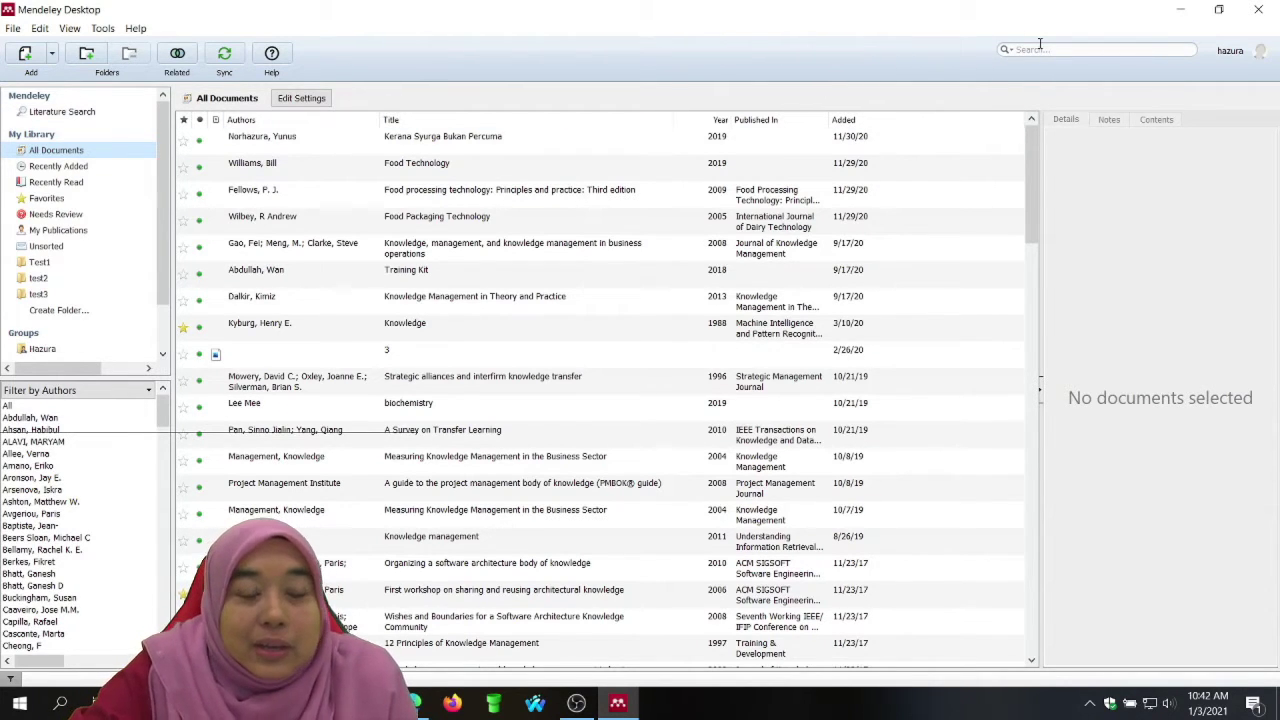
Search Mendeley's literature catalog for "data analytics".
left_click(87, 117)
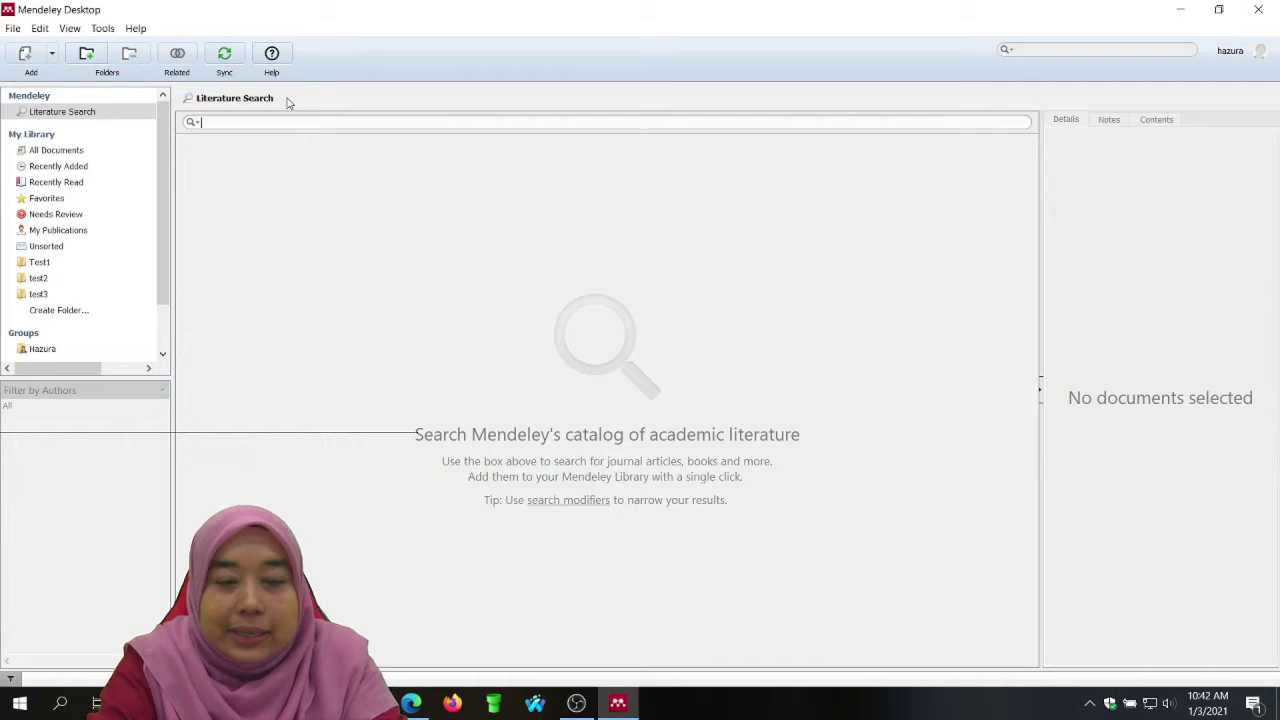
type("data a")
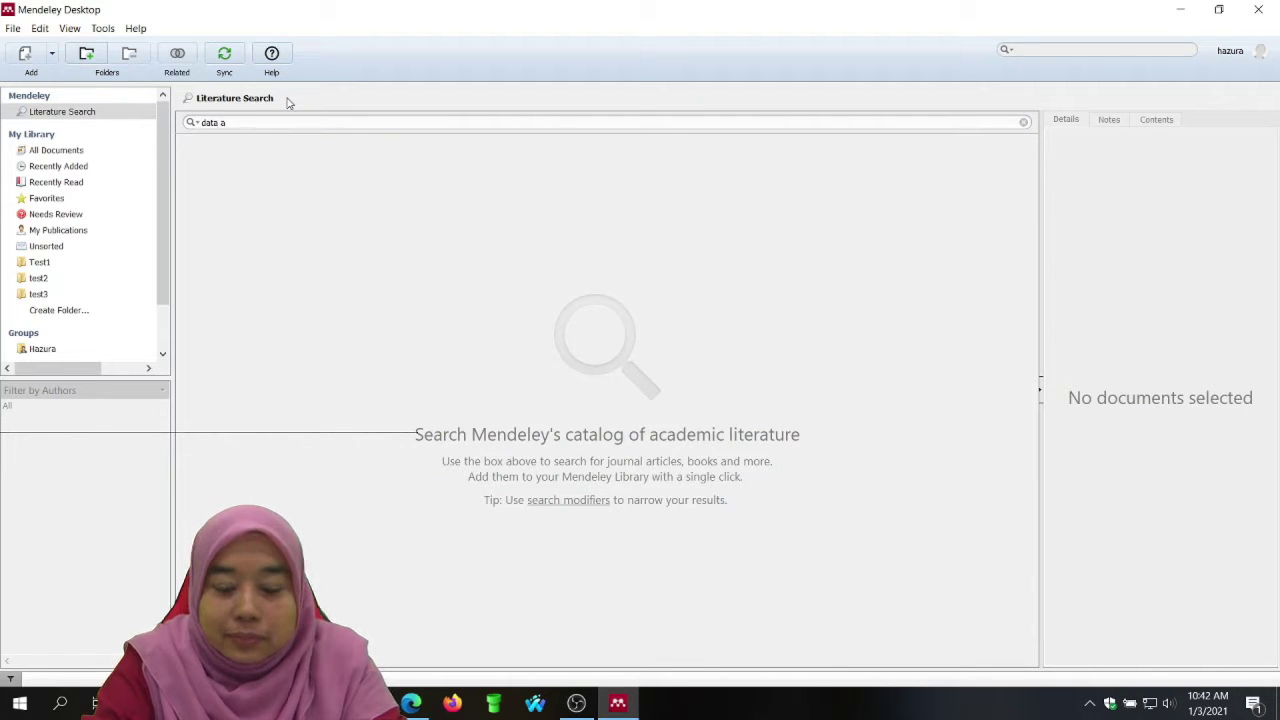
type("nalytics")
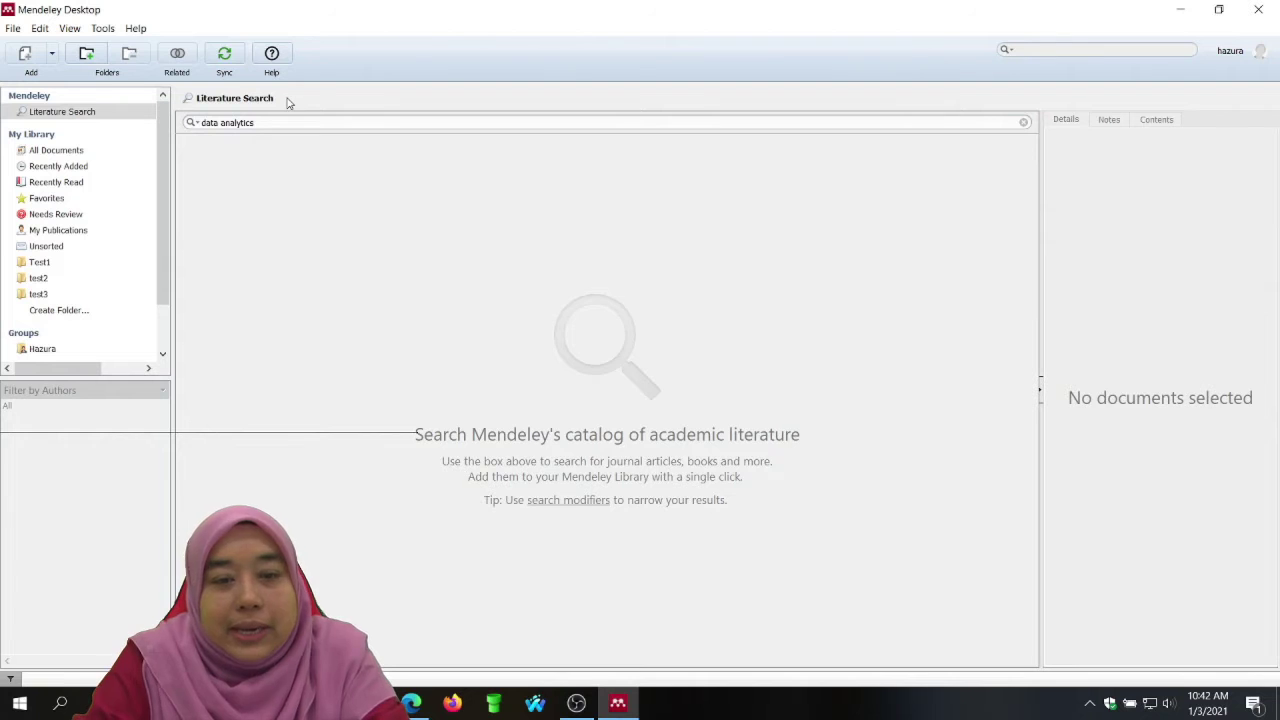
key("Return")
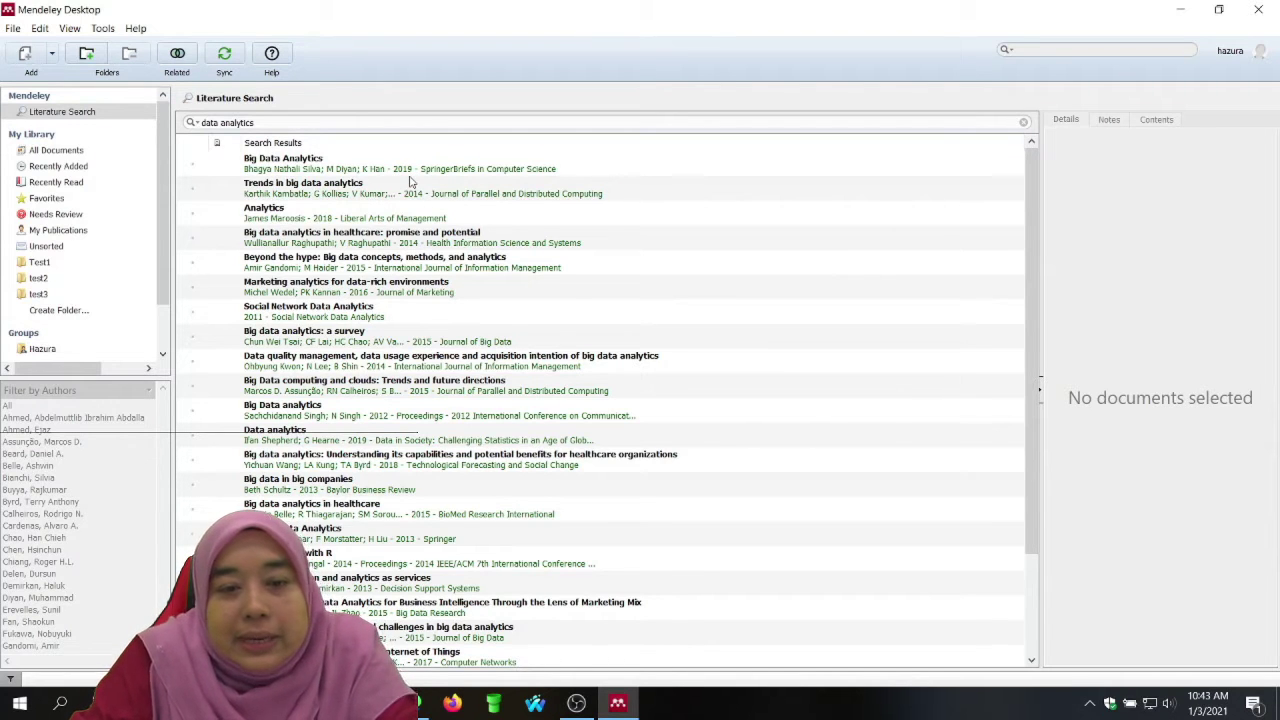
Save the 2019 book section "Big Data Analytics" from the catalog search results to the library.
left_click(409, 182)
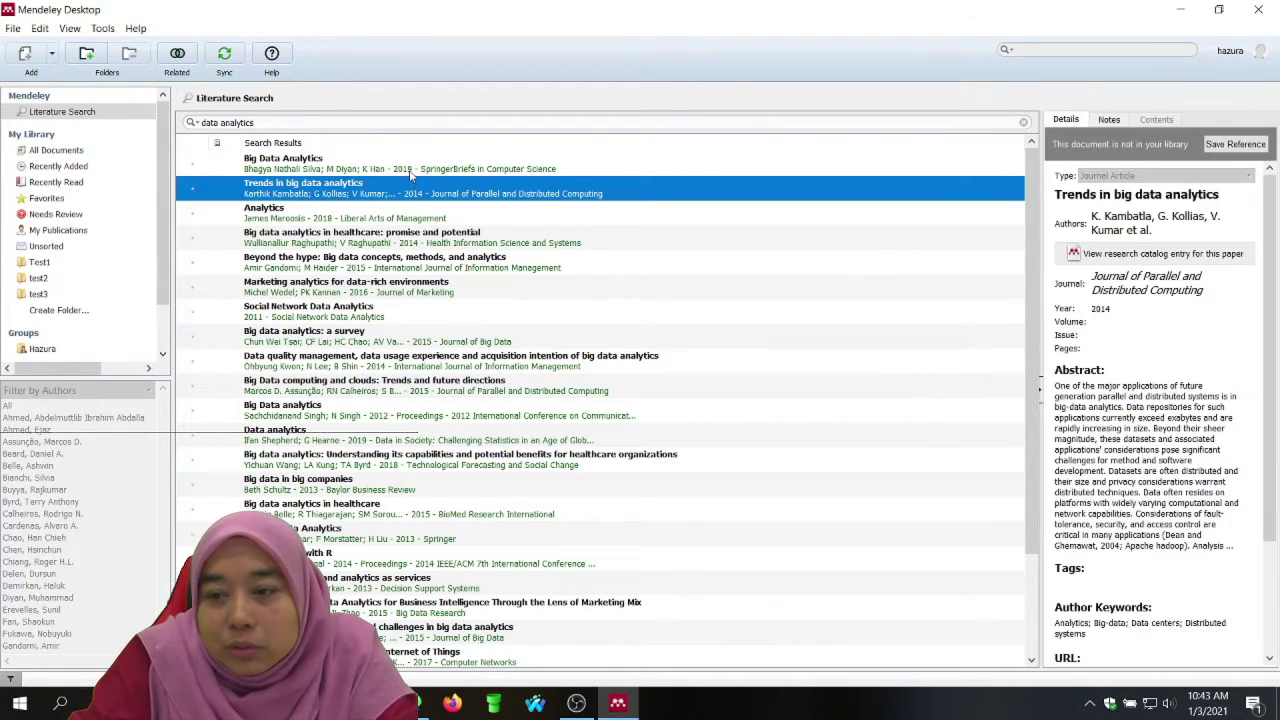
left_click(417, 170)
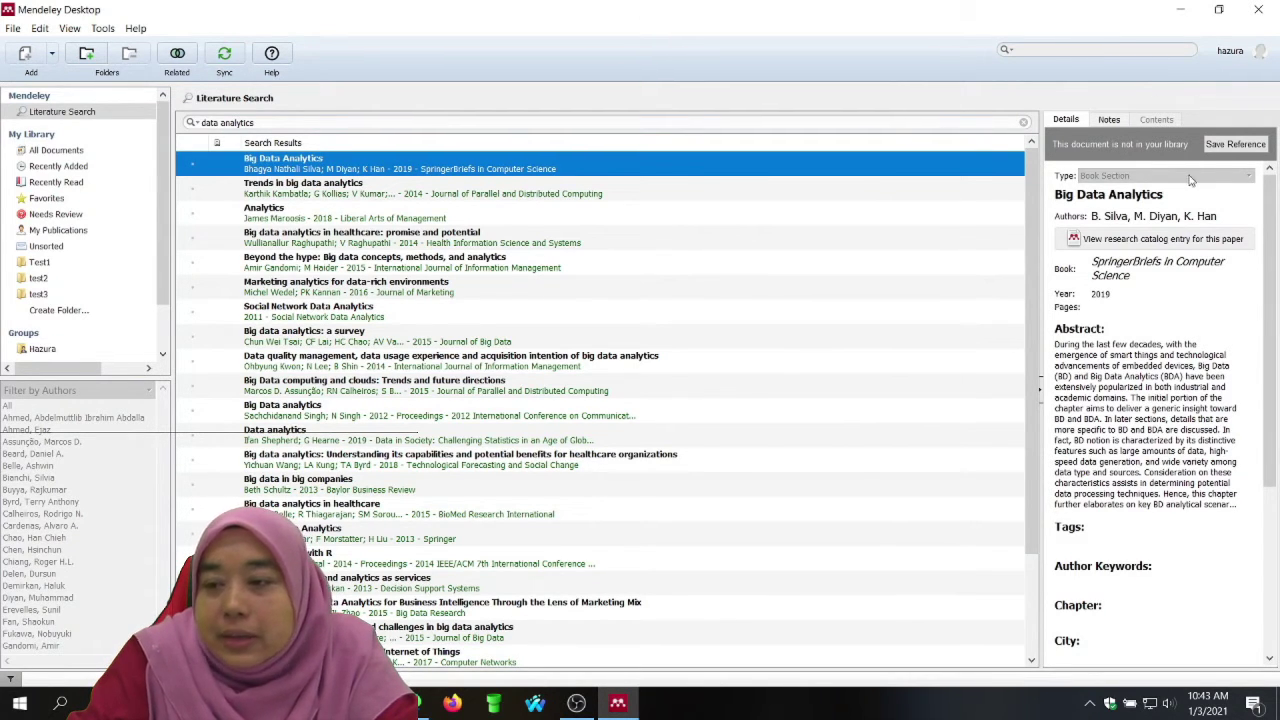
left_click(1250, 148)
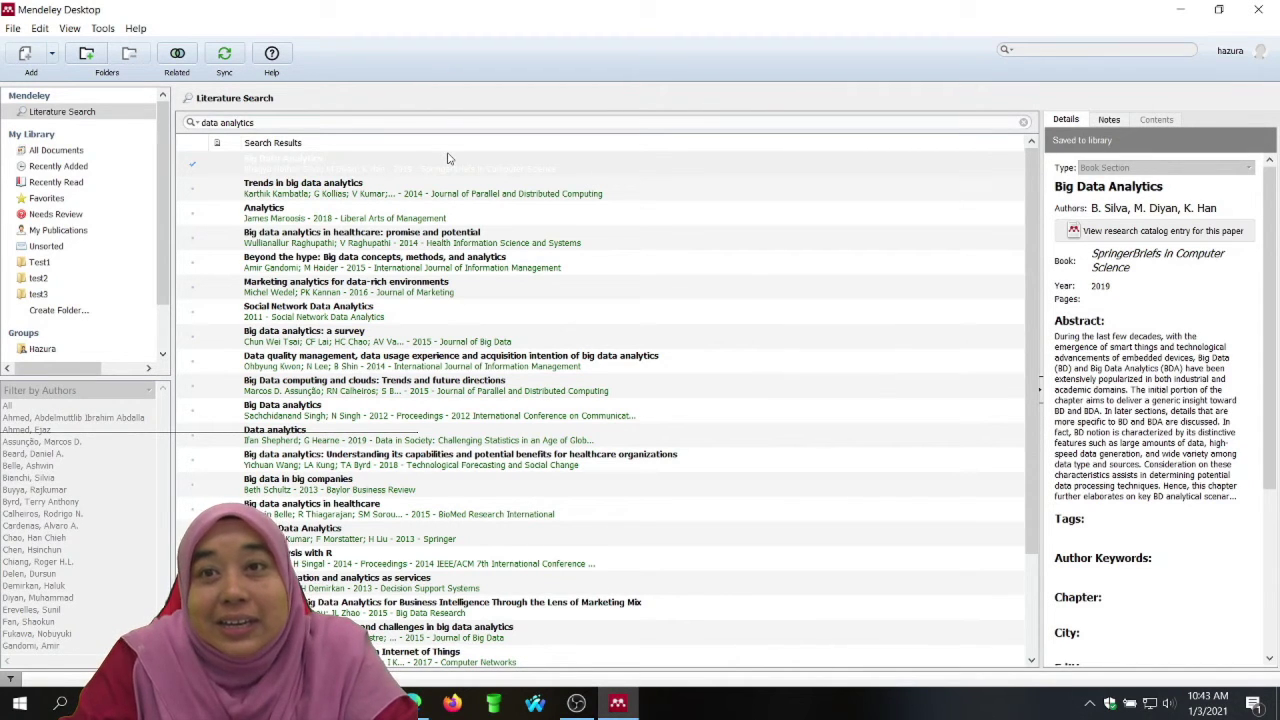
Review the saved Big Data Analytics entry's details and copy its DOI from the catalog IDs.
scroll(1192, 433, "down", 4)
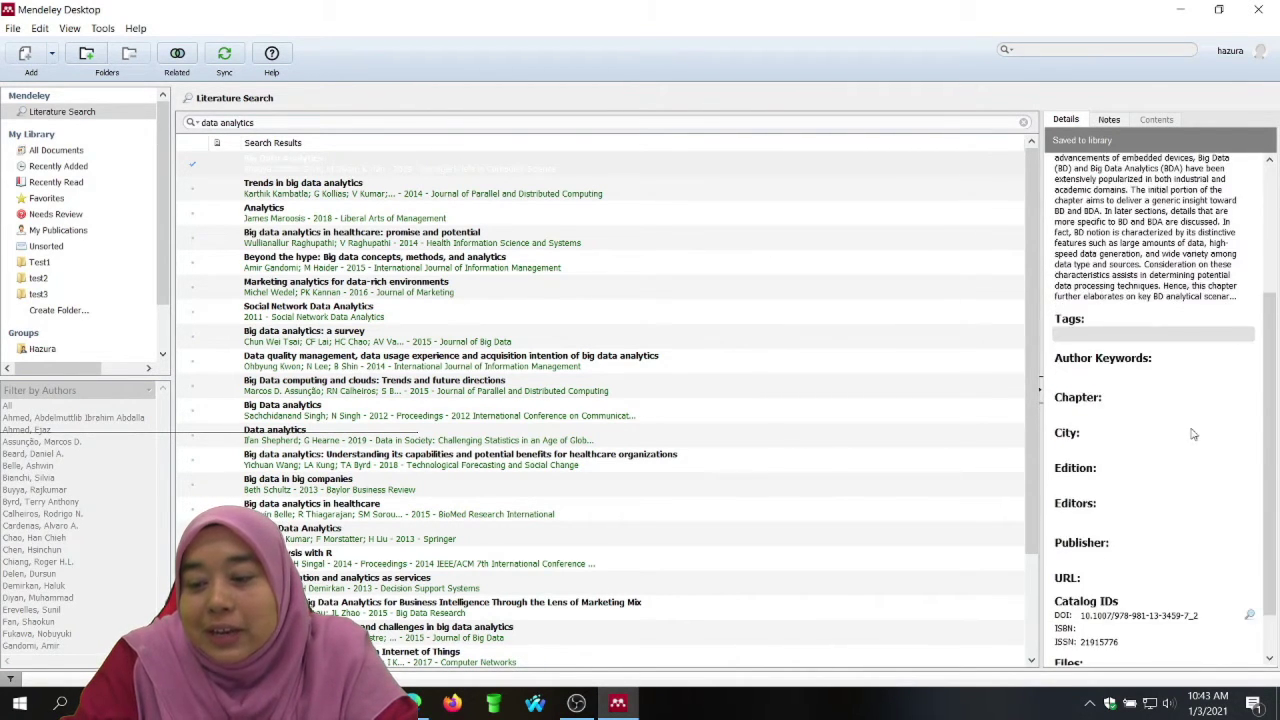
scroll(1195, 438, "down", 1)
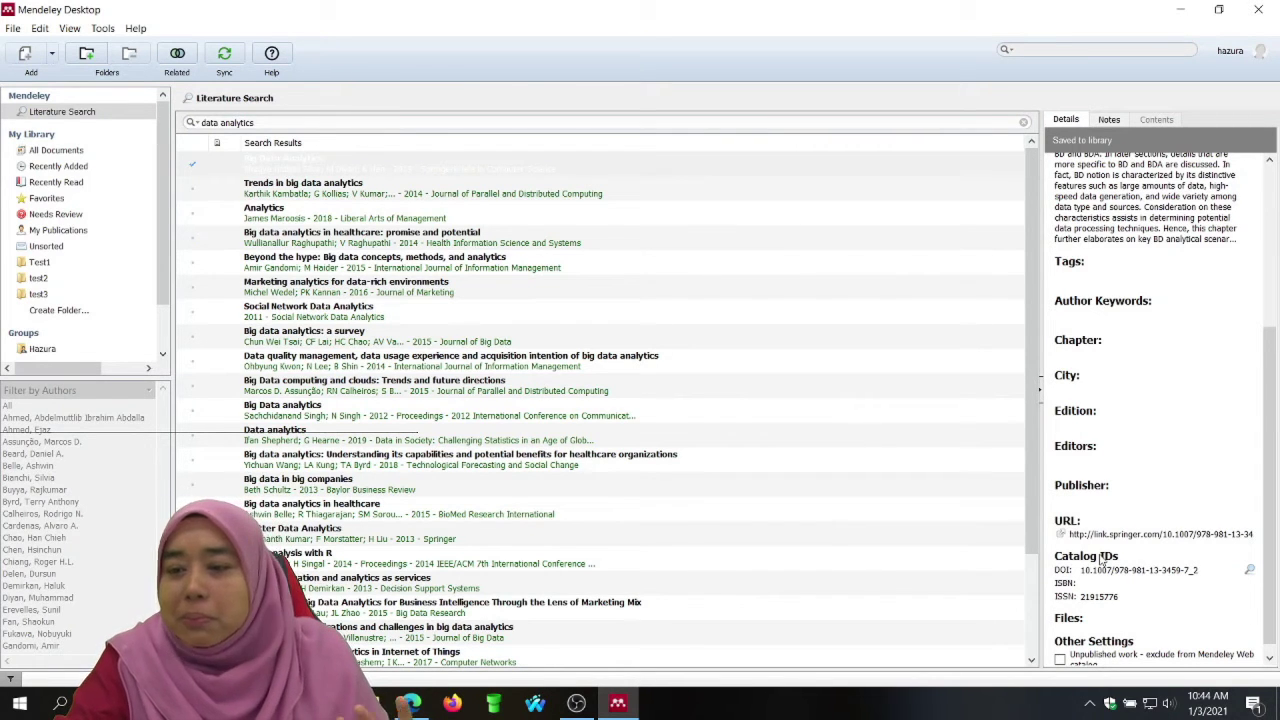
scroll(1100, 561, "up", 1)
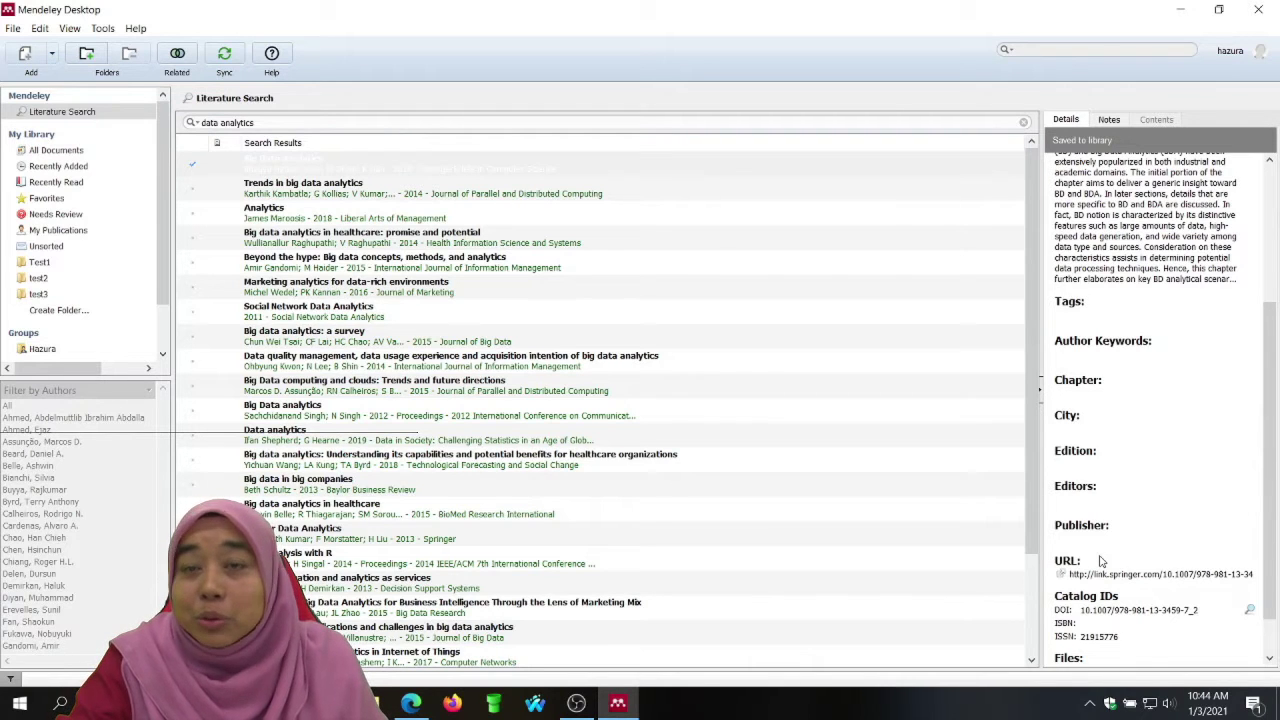
scroll(1100, 561, "down", 1)
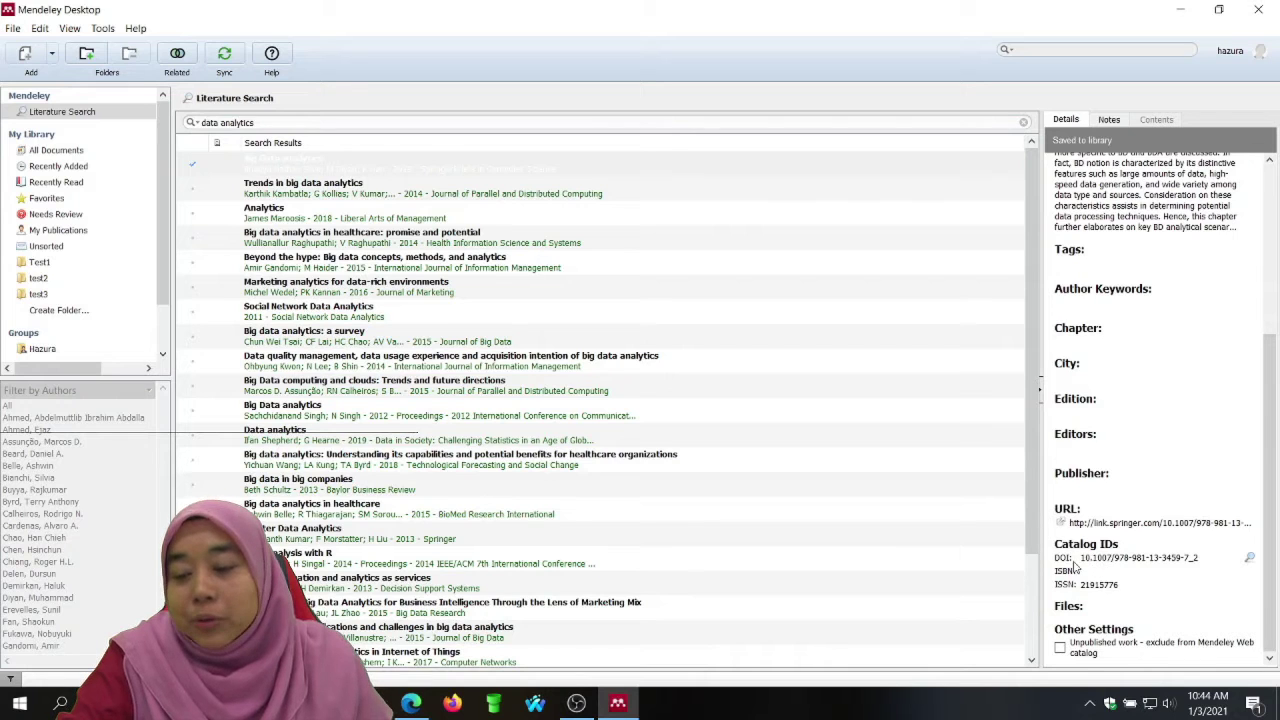
left_click_drag(1080, 560, 1217, 563)
right_click(1190, 563)
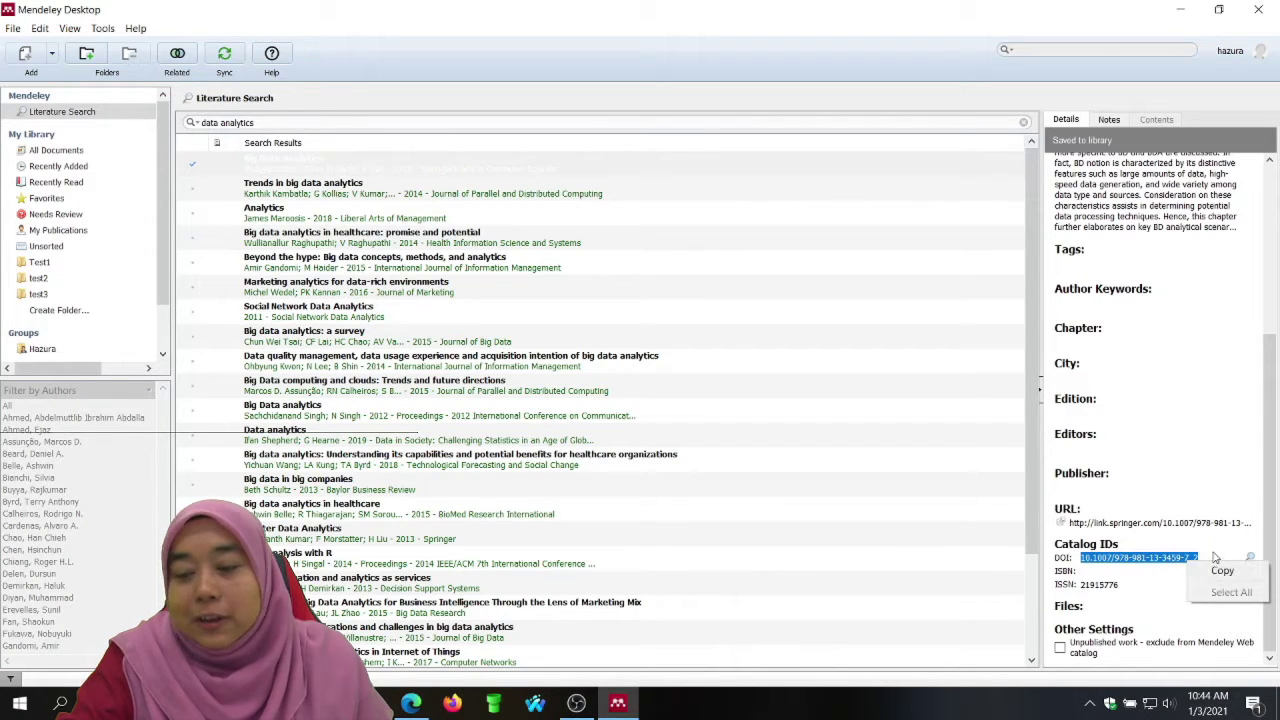
left_click(1222, 571)
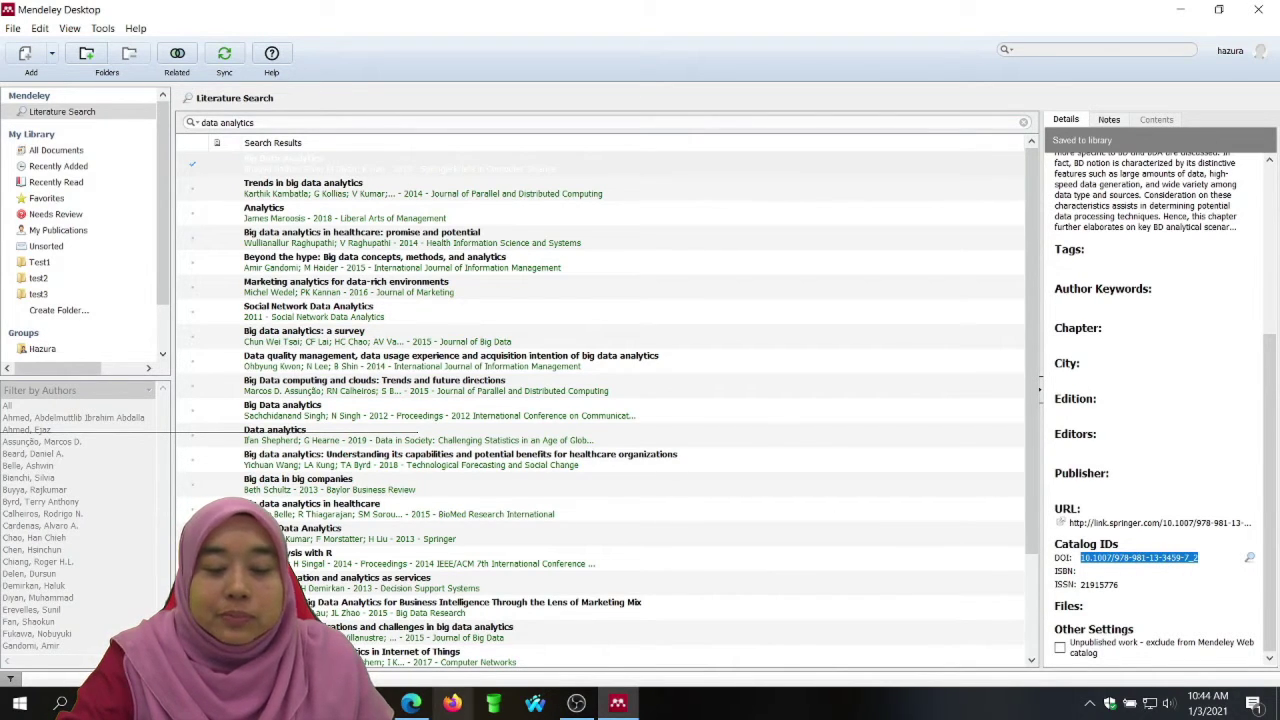
left_click(412, 703)
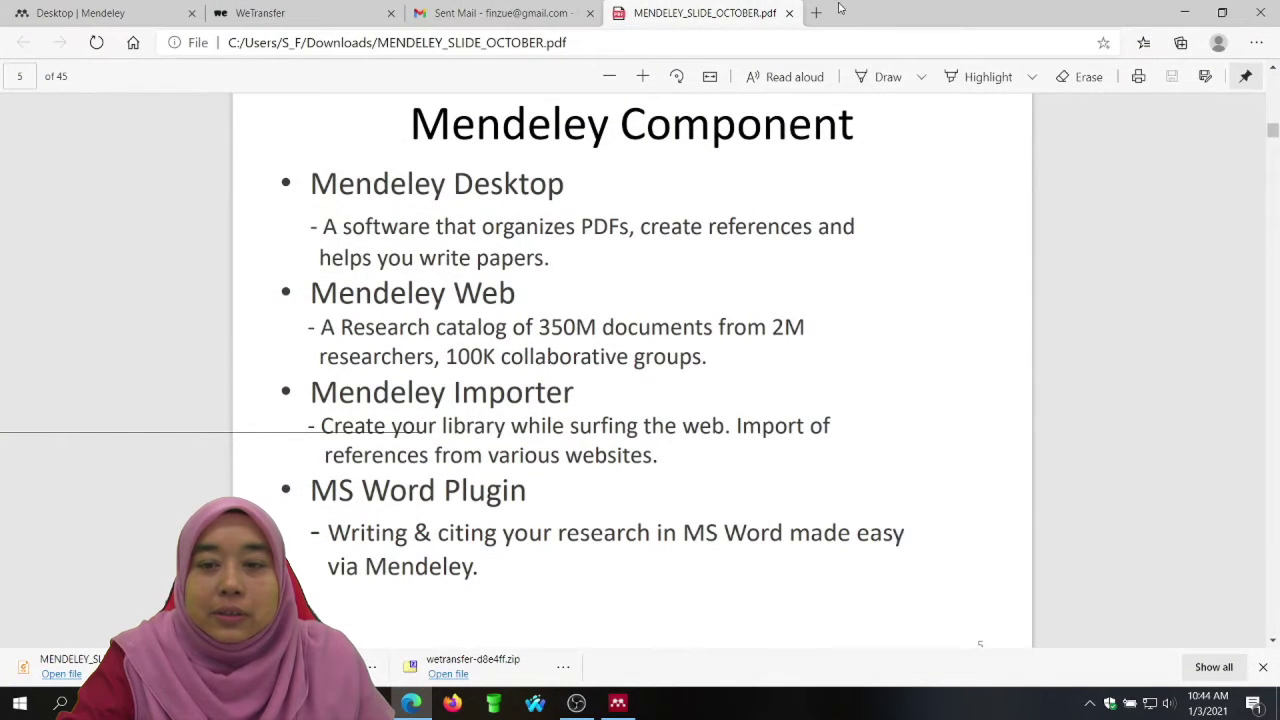
left_click(822, 13)
right_click(198, 42)
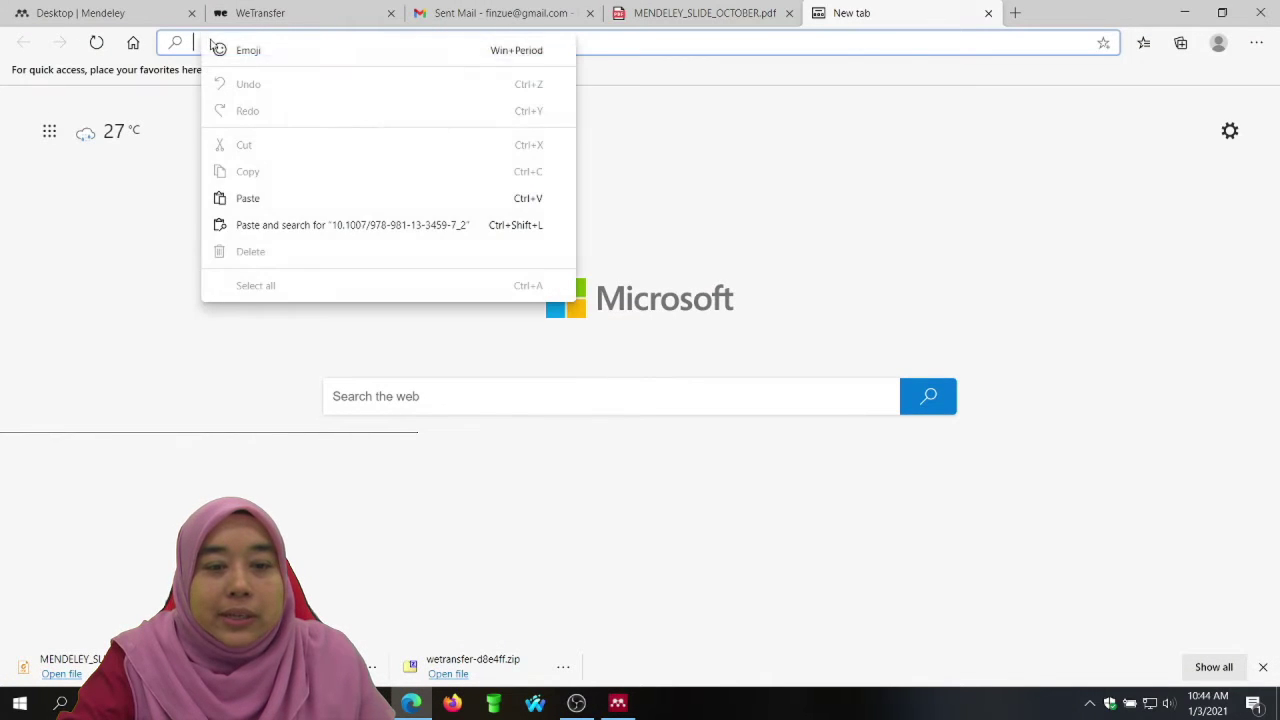
left_click(297, 206)
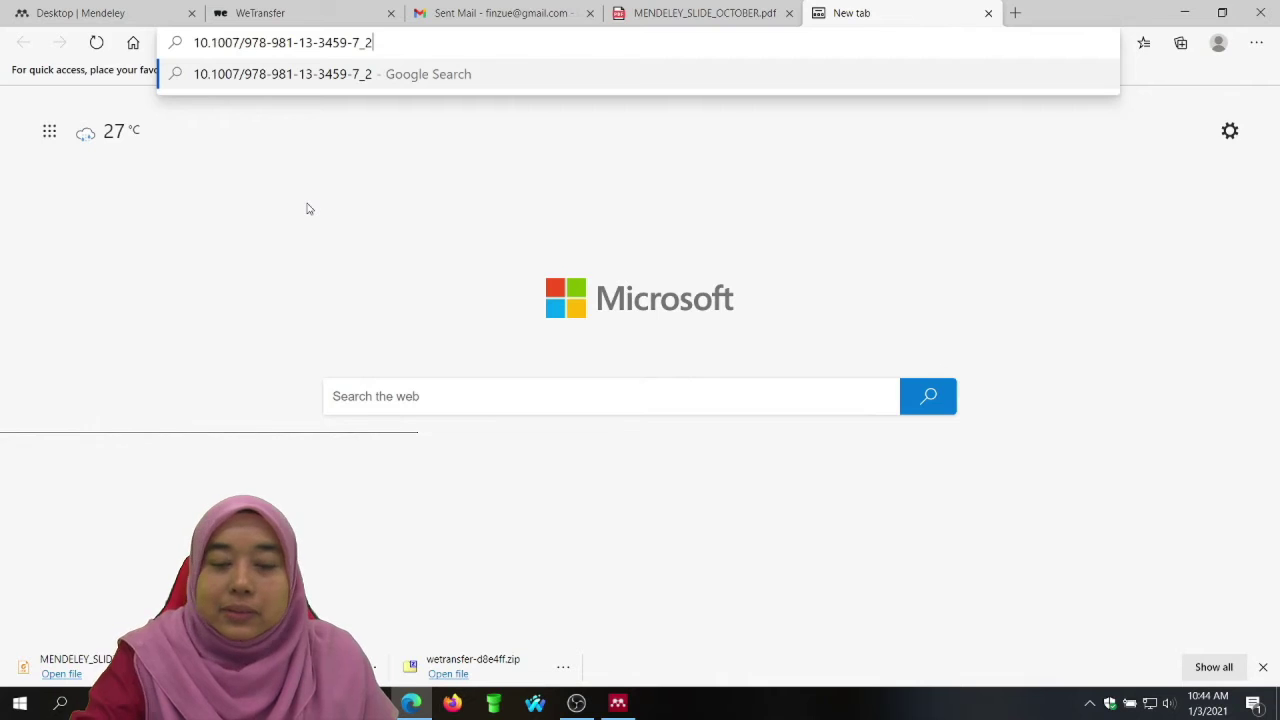
key("Return")
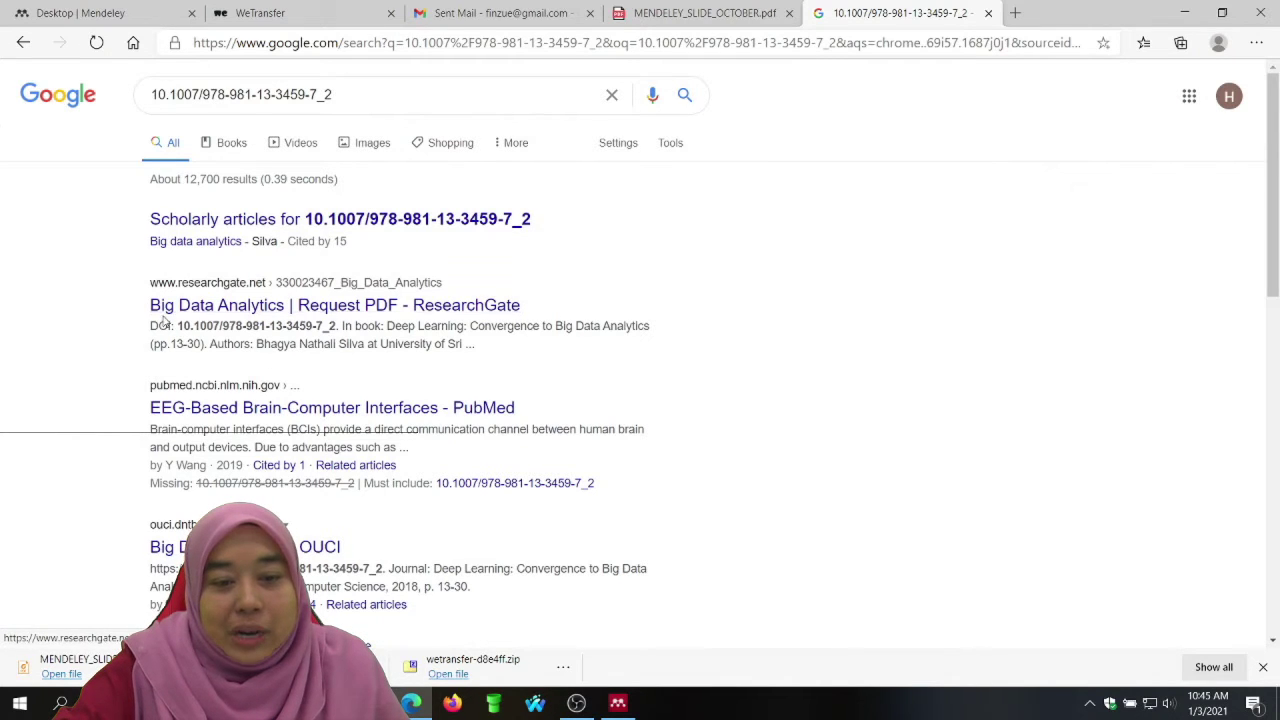
Open the ResearchGate result for "Big Data Analytics" and return to Mendeley Desktop.
left_click(242, 308)
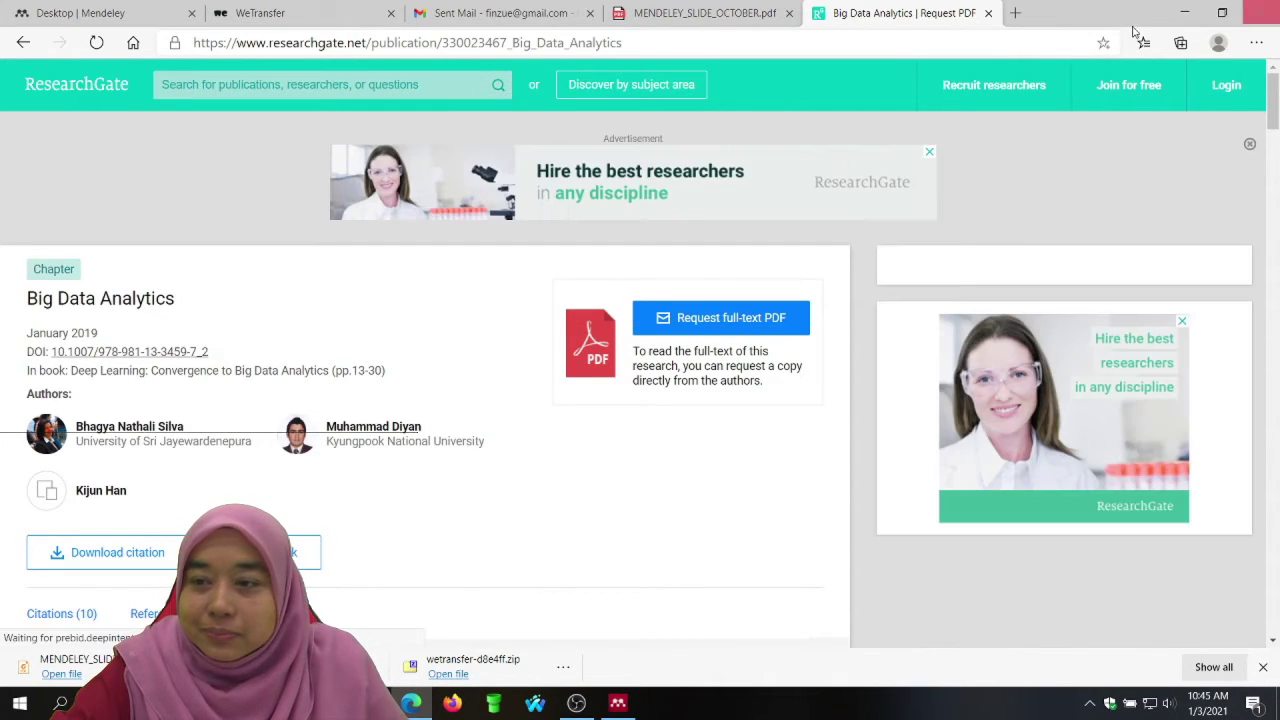
left_click(1184, 12)
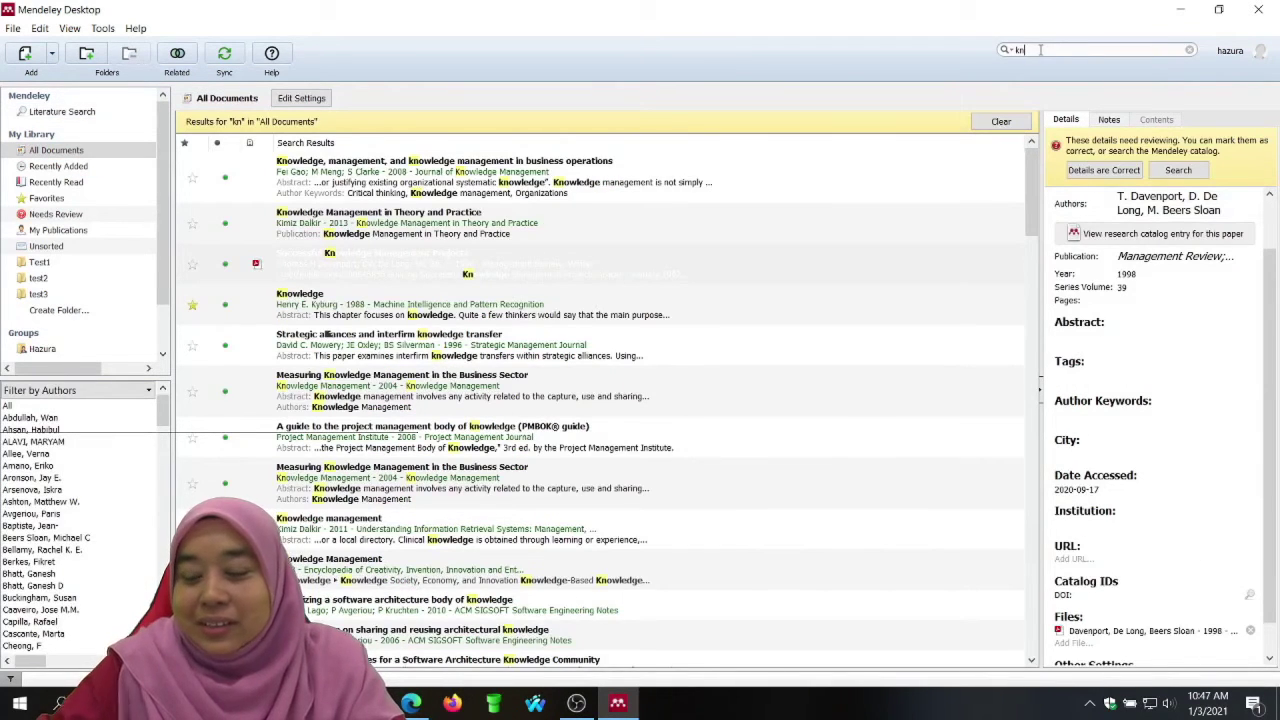
Clear the library search and browse the full All Documents list.
key("BackSpace")
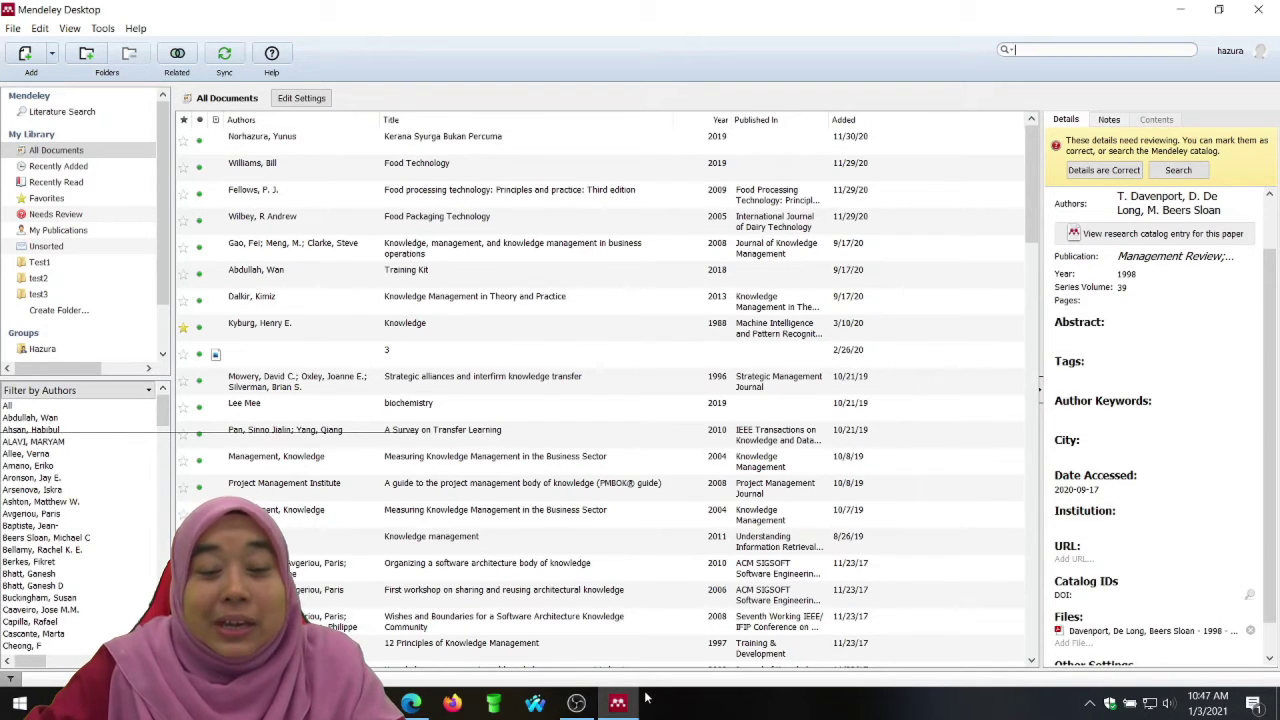
scroll(474, 577, "down", 10)
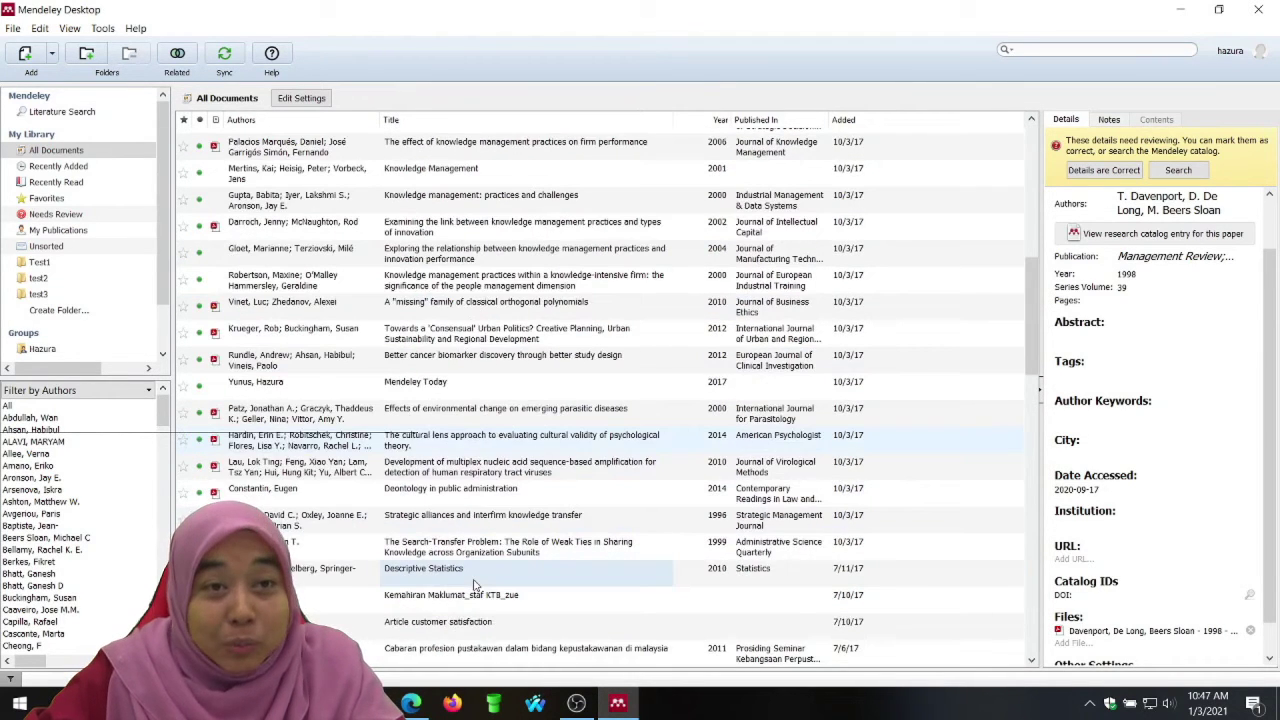
scroll(560, 570, "up", 4)
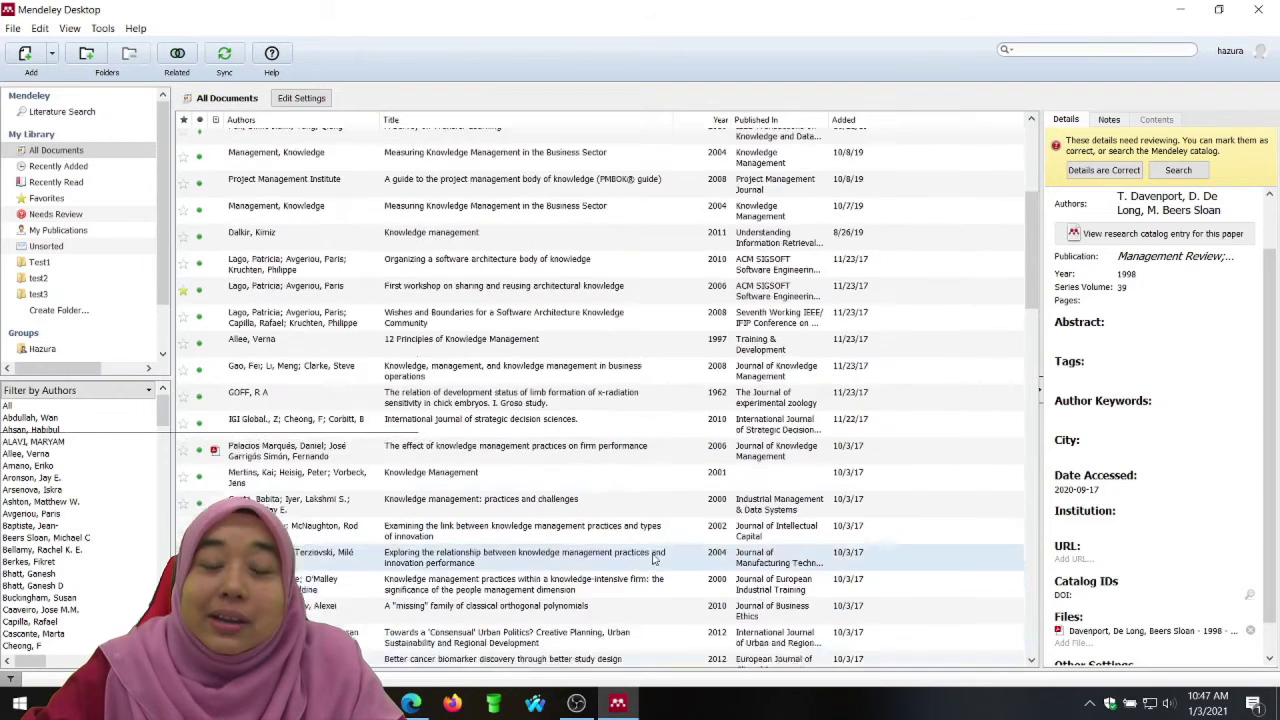
scroll(655, 560, "up", 4)
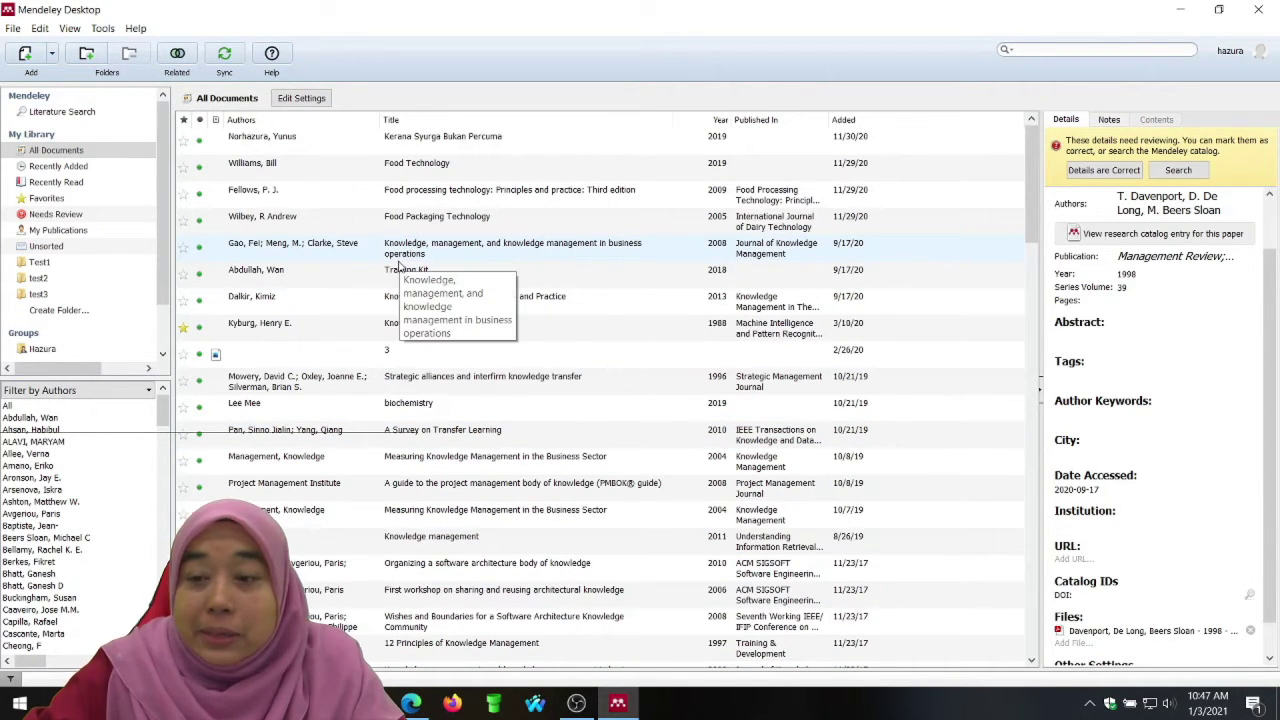
Search All Documents for "know" and open the PDF of "Successful Knowledge Management Projects".
left_click(1018, 50)
type("kno")
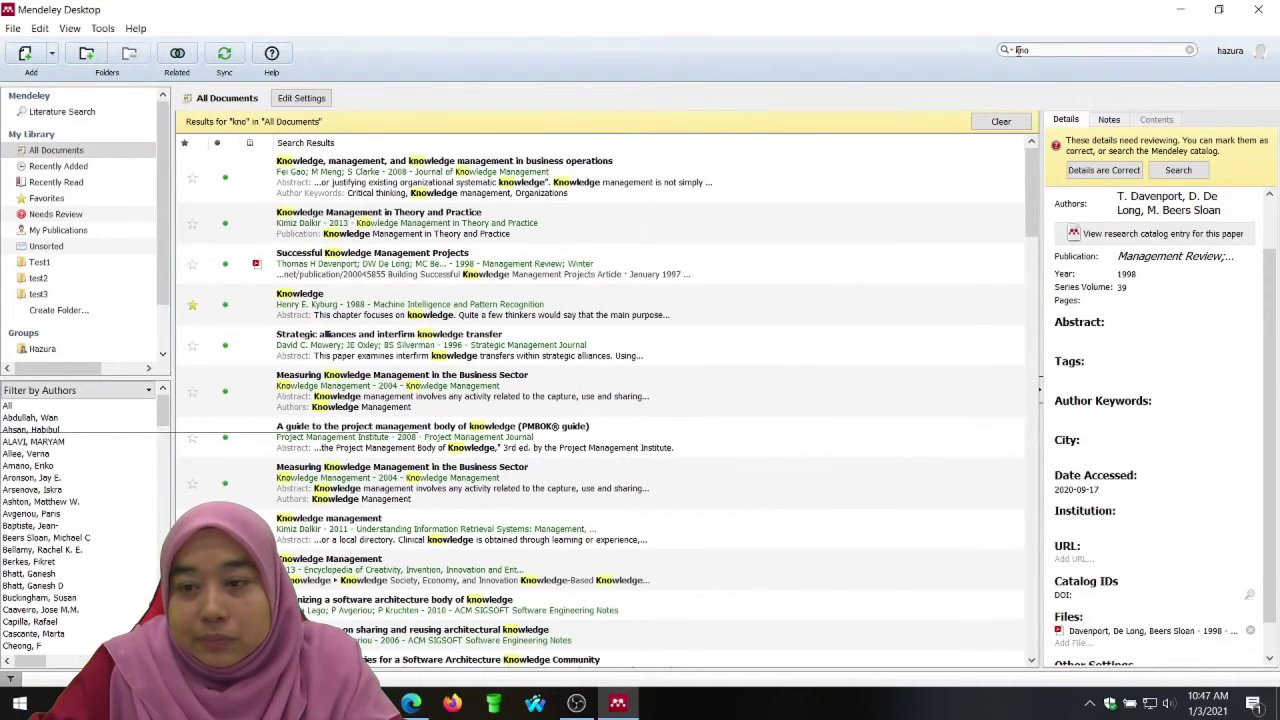
type("w")
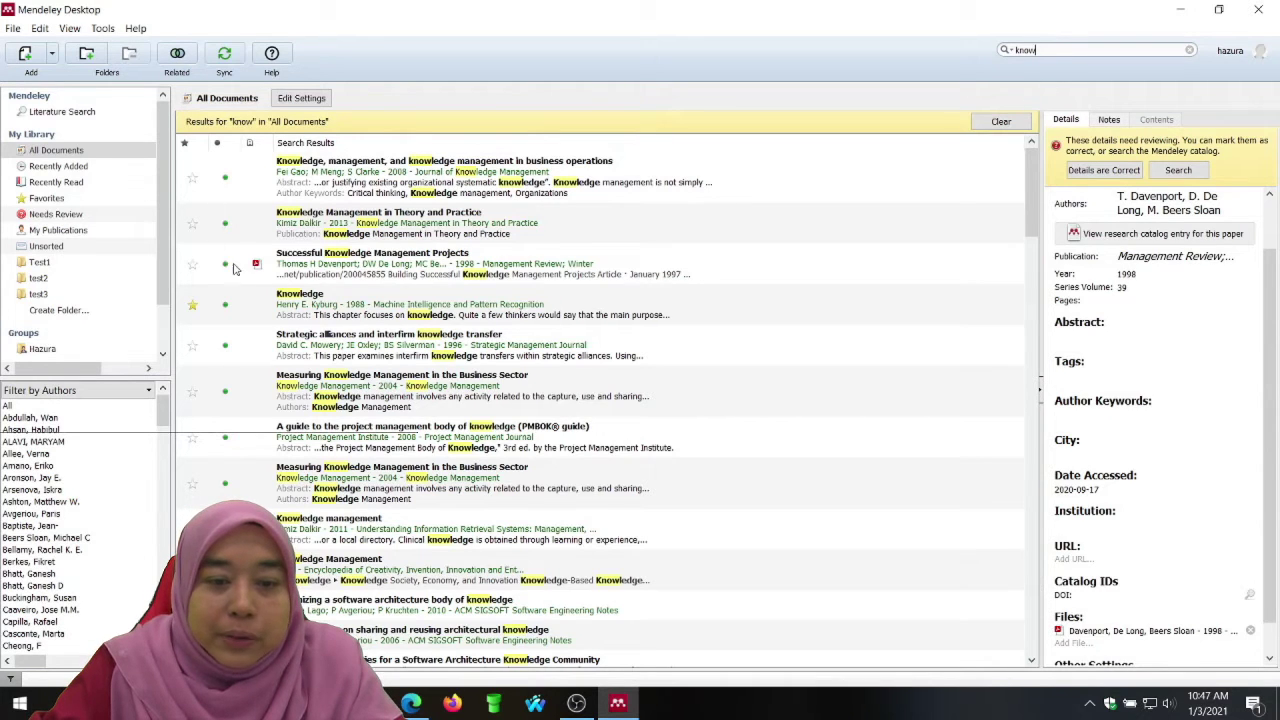
double_click(349, 268)
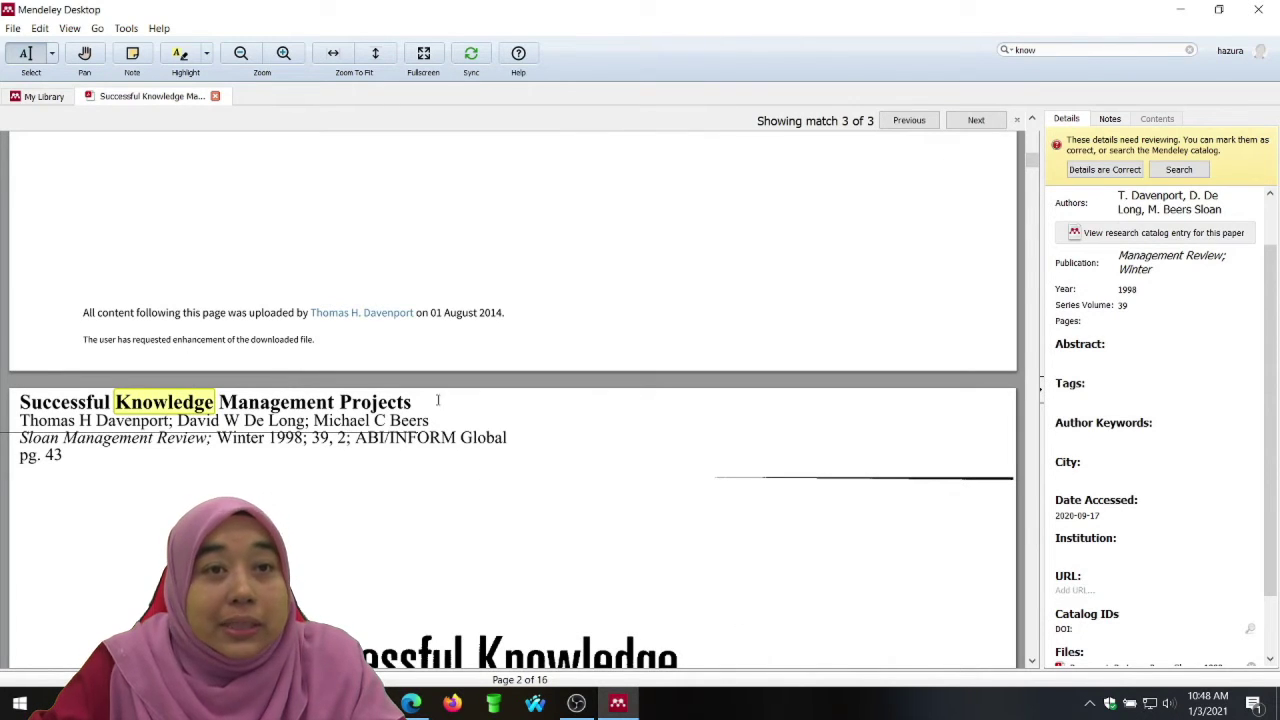
Search the text of the open Successful Knowledge Management Projects PDF for "frame".
double_click(1058, 52)
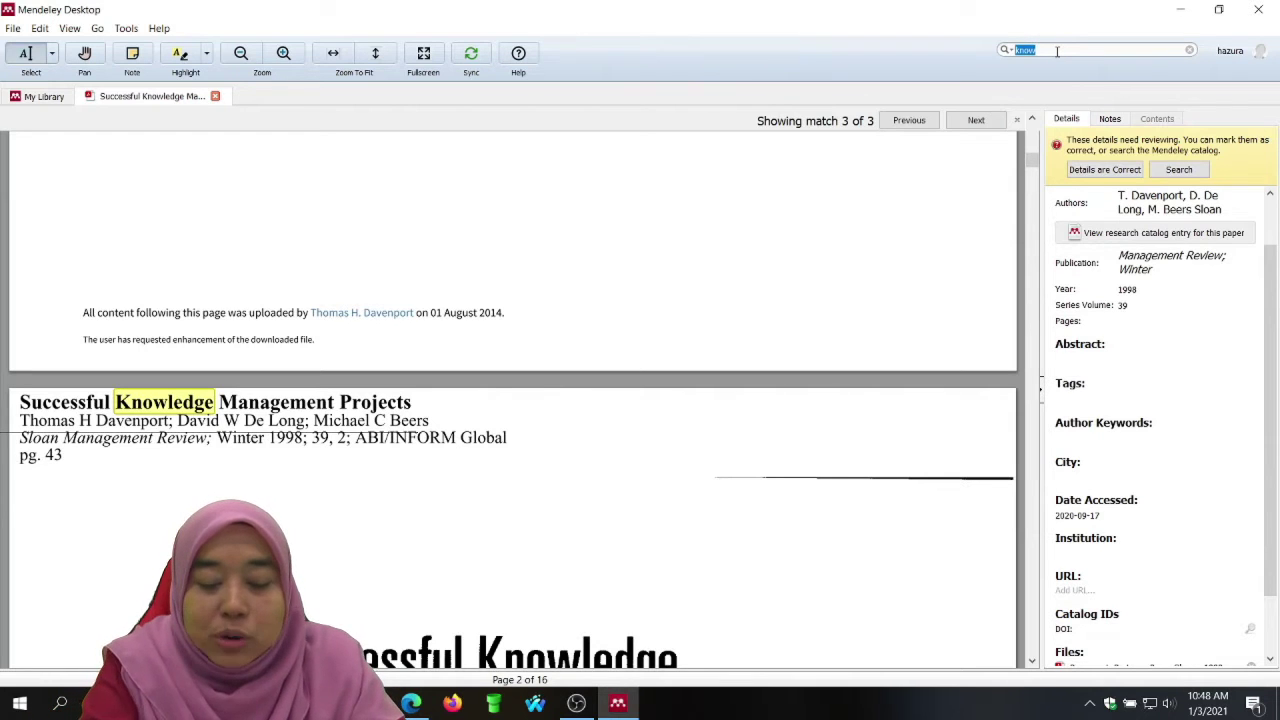
type("frs")
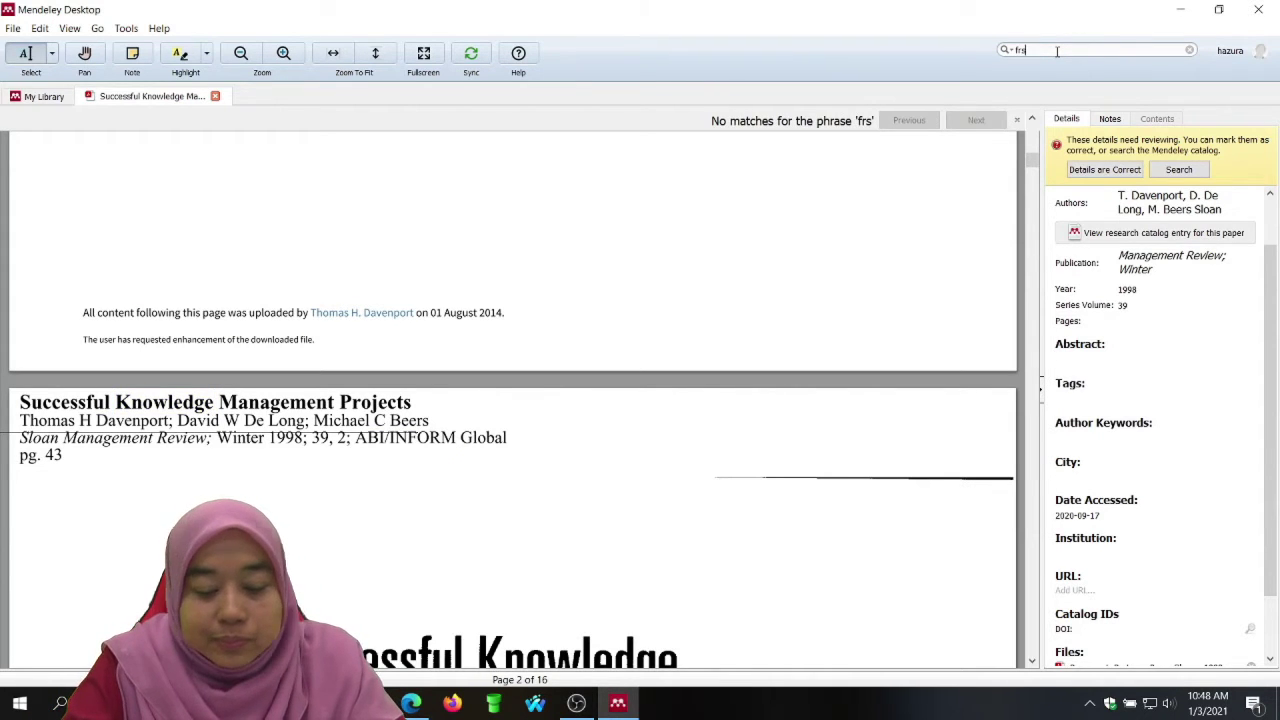
key("BackSpace")
type("ame")
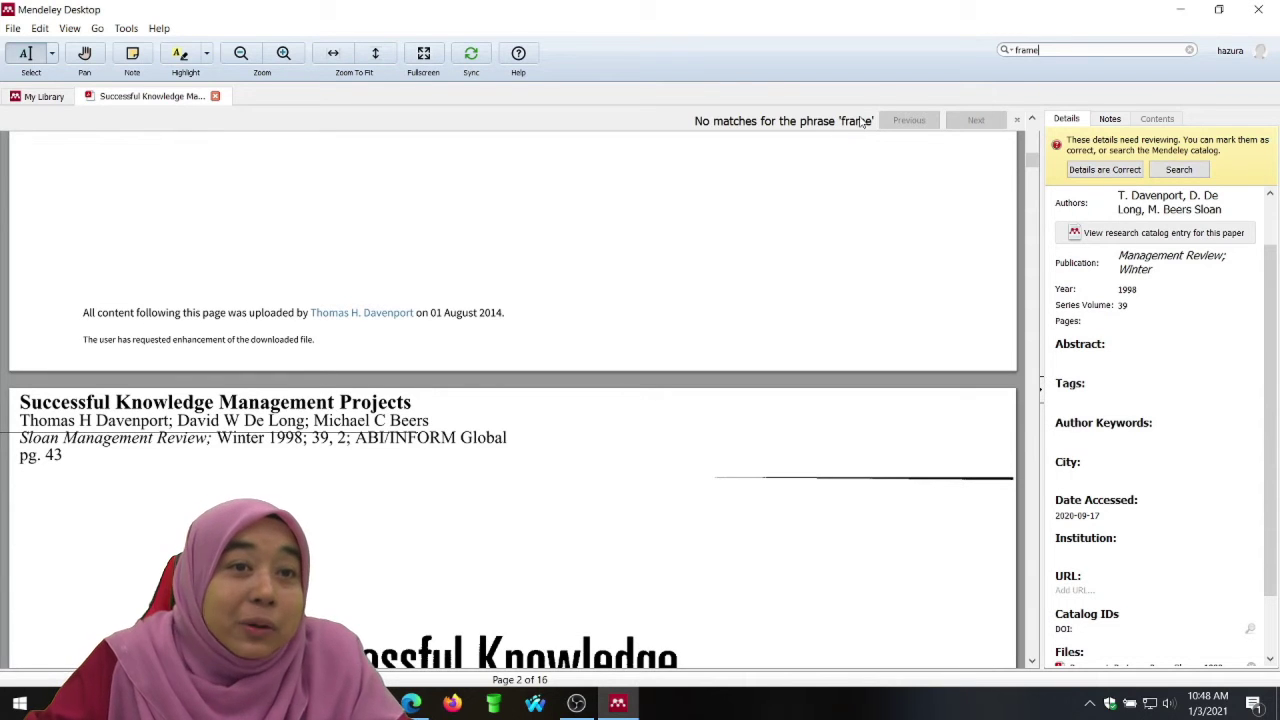
Look through the opening pages of the Successful Knowledge Management Projects PDF and close it to return to the library.
scroll(724, 297, "down", 1)
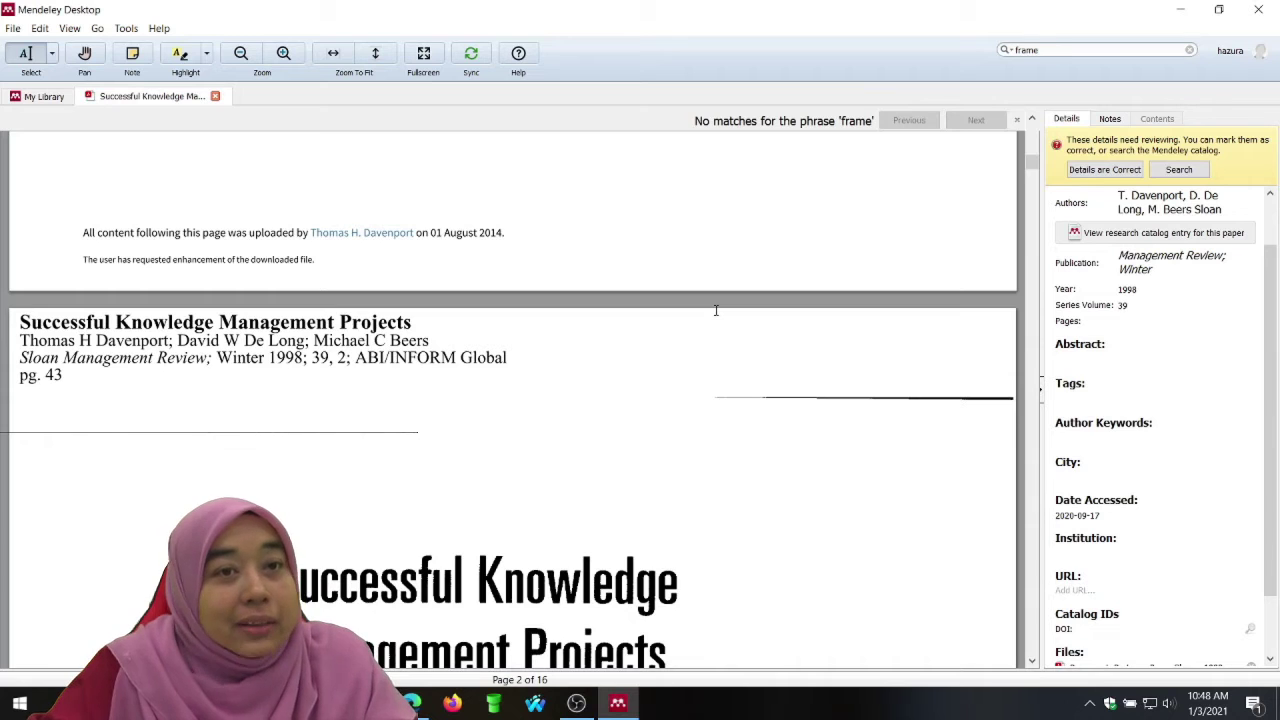
scroll(716, 311, "down", 3)
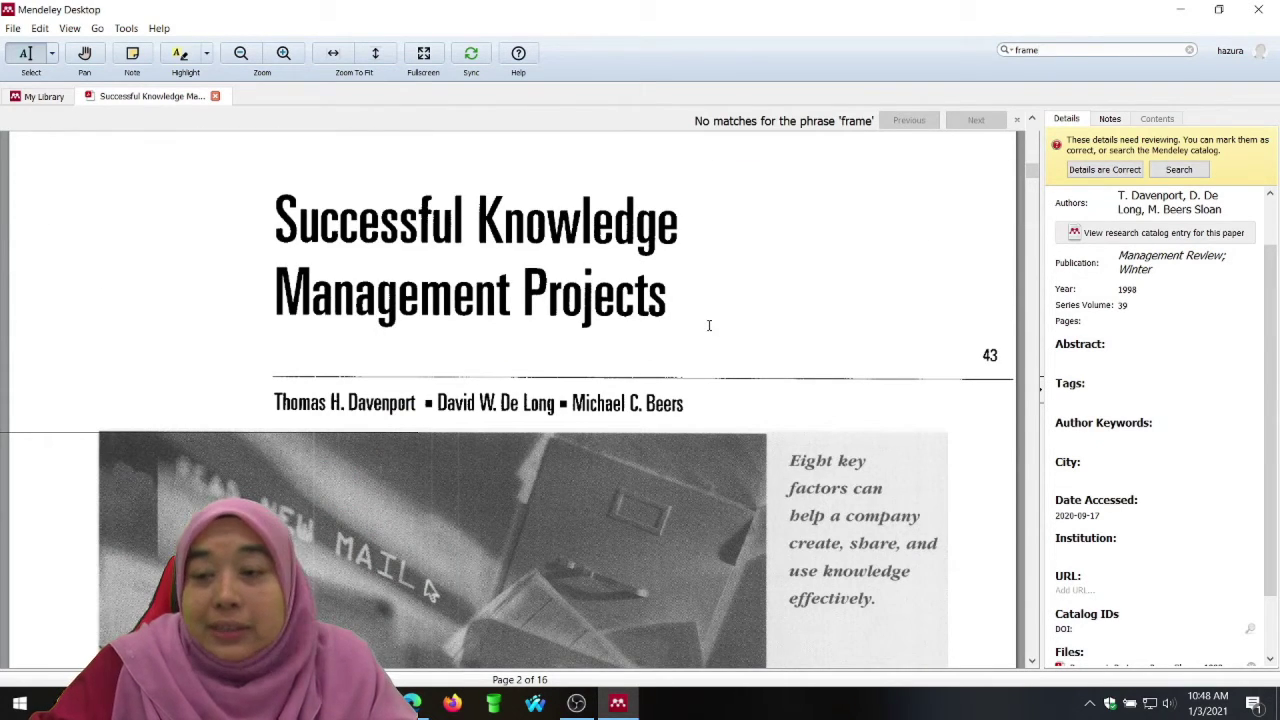
double_click(1046, 50)
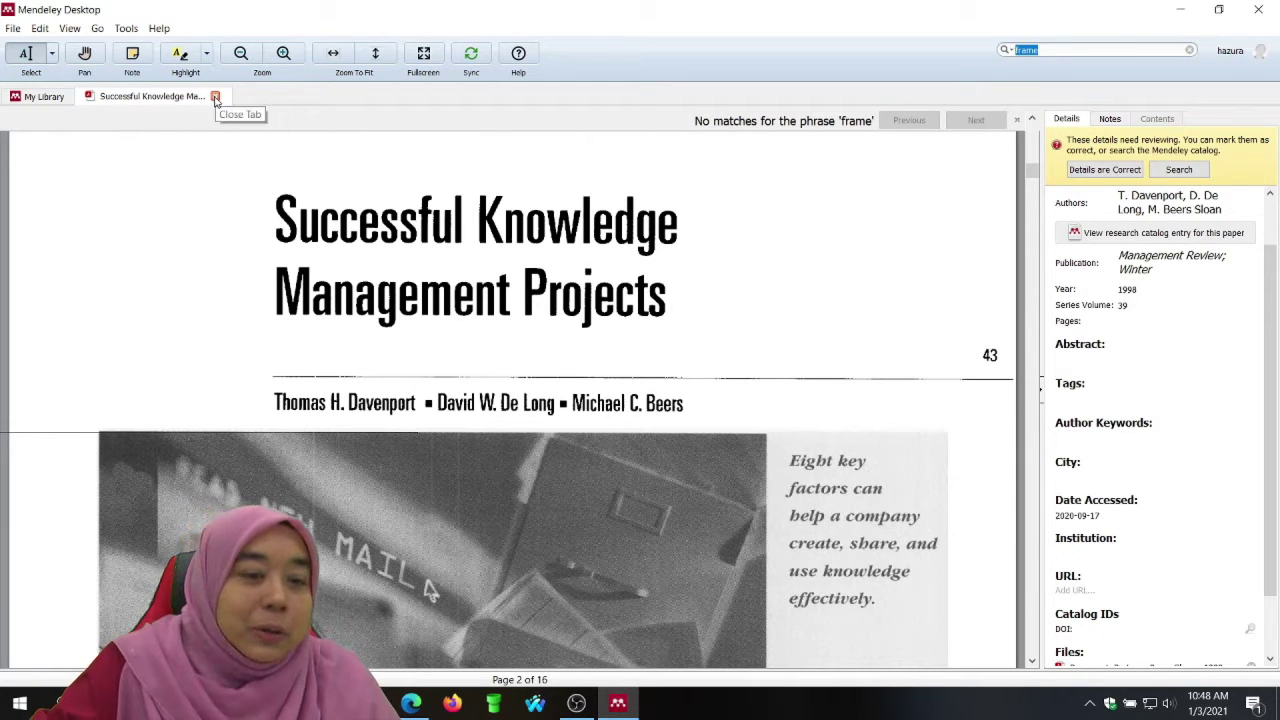
left_click(47, 100)
left_click(214, 96)
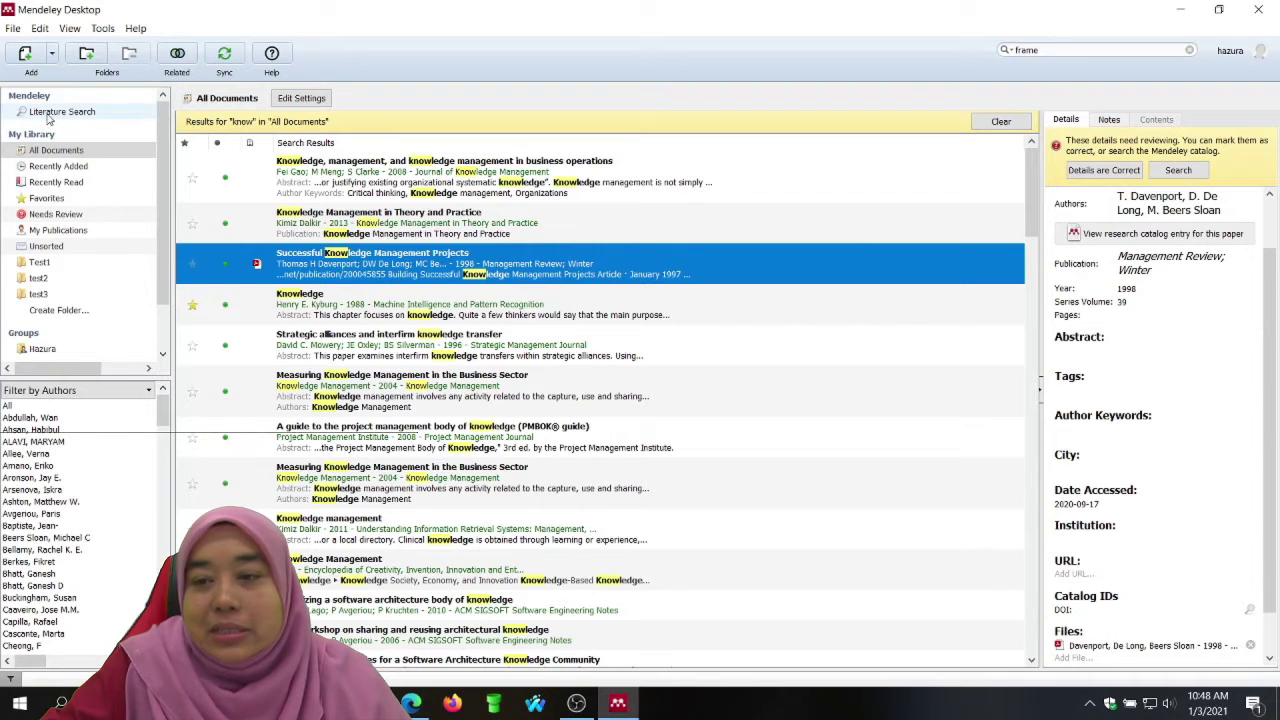
Clear the "frame" search text and show the full All Documents list.
left_click(1064, 55)
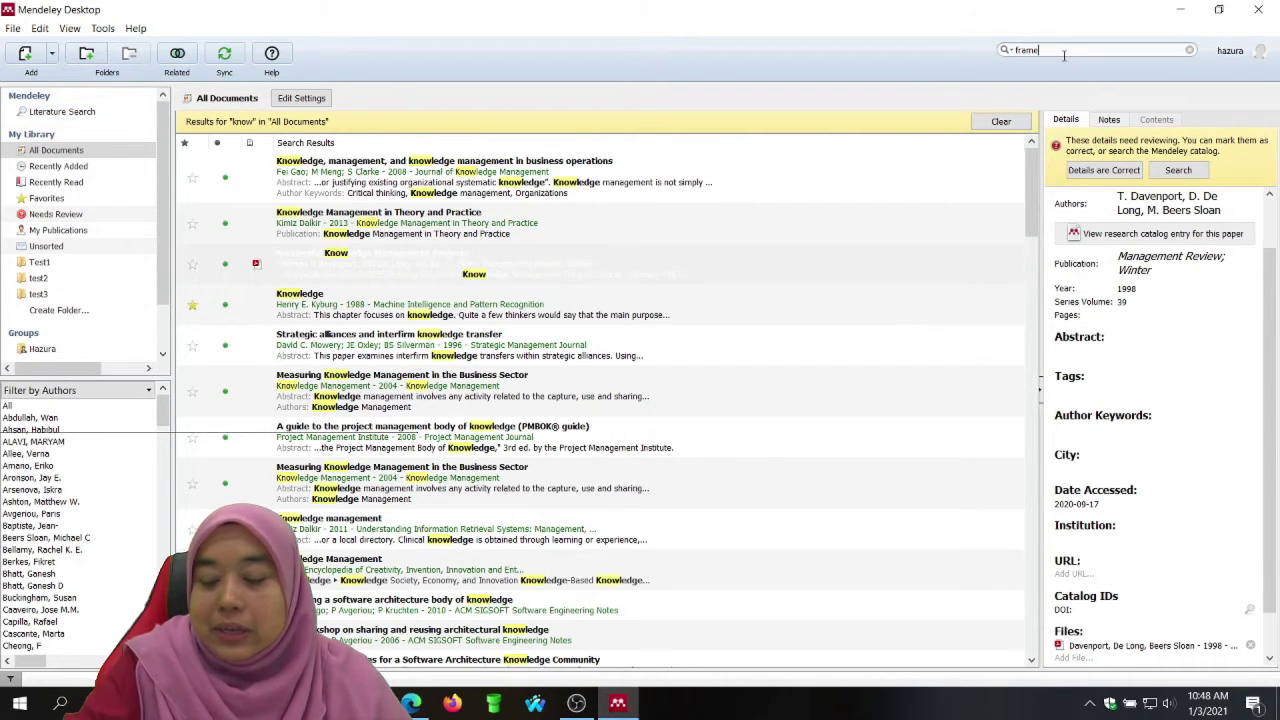
key("Return")
key("BackSpace")
key("BackSpace")
key("BackSpace")
key("BackSpace")
key("BackSpace")
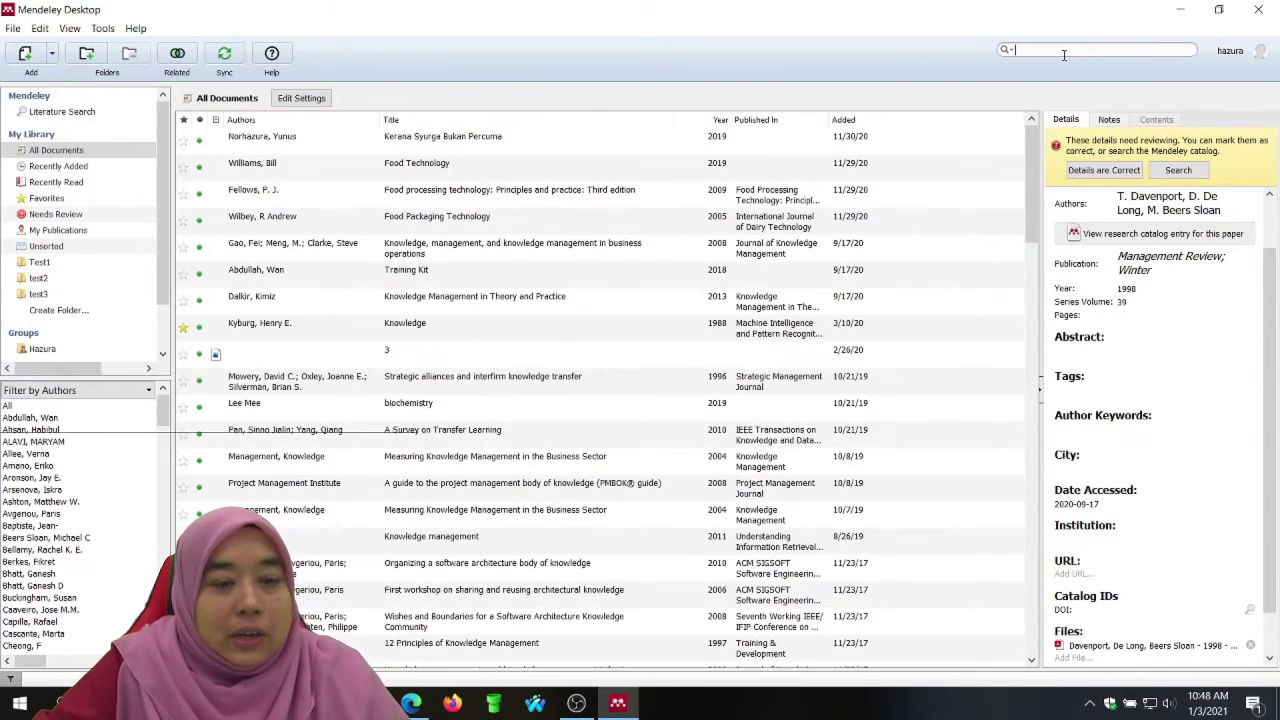
left_click(76, 155)
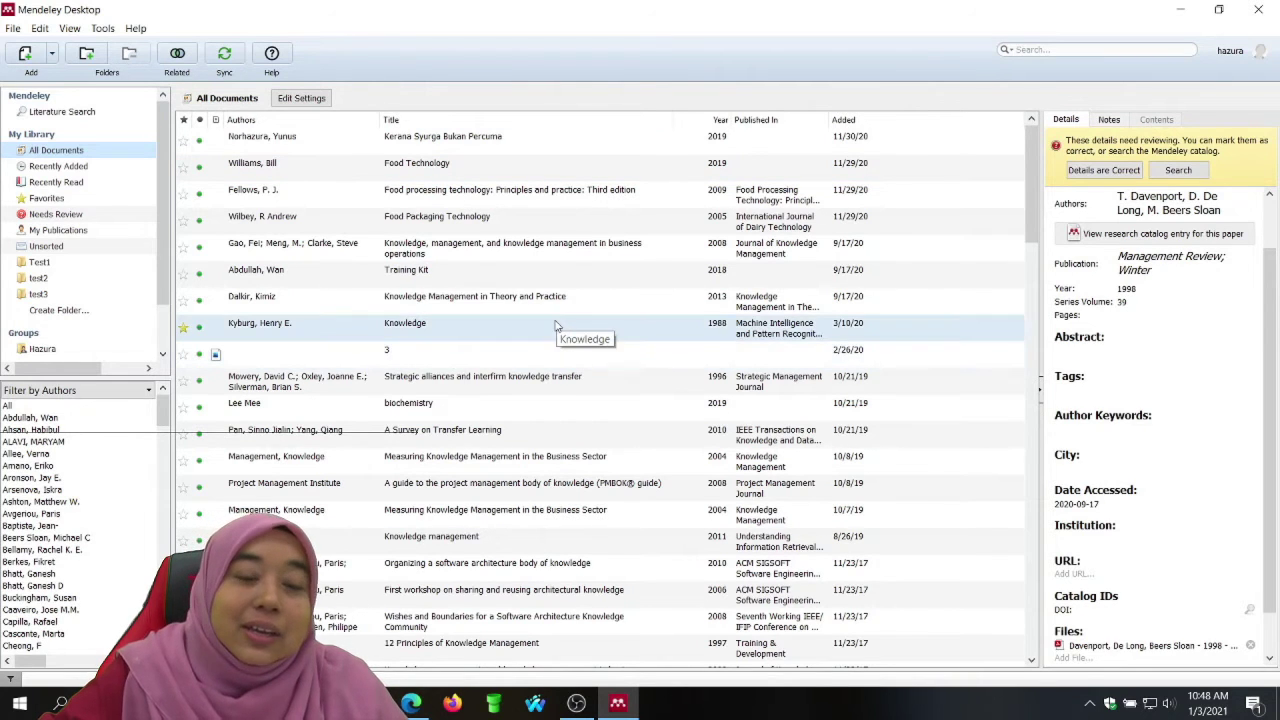
Browse the Recently Added, Recently Read, Favorites and Needs Review collections in turn.
left_click(92, 166)
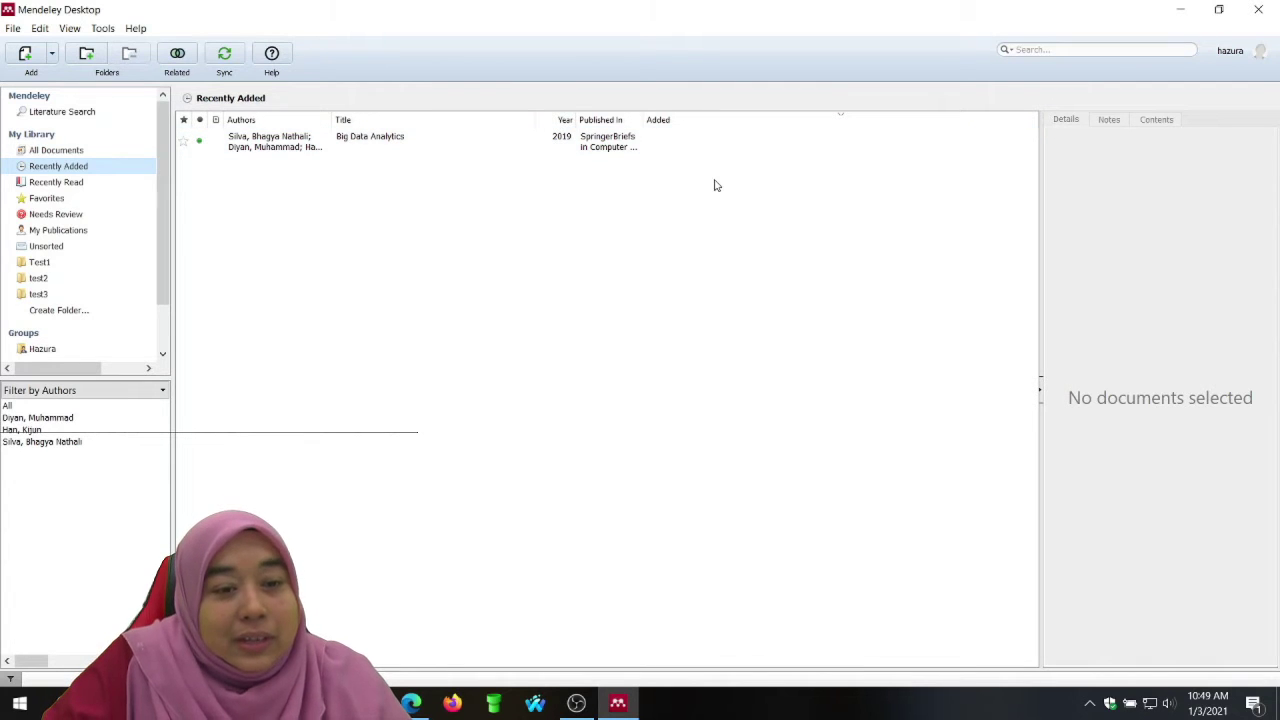
left_click(111, 184)
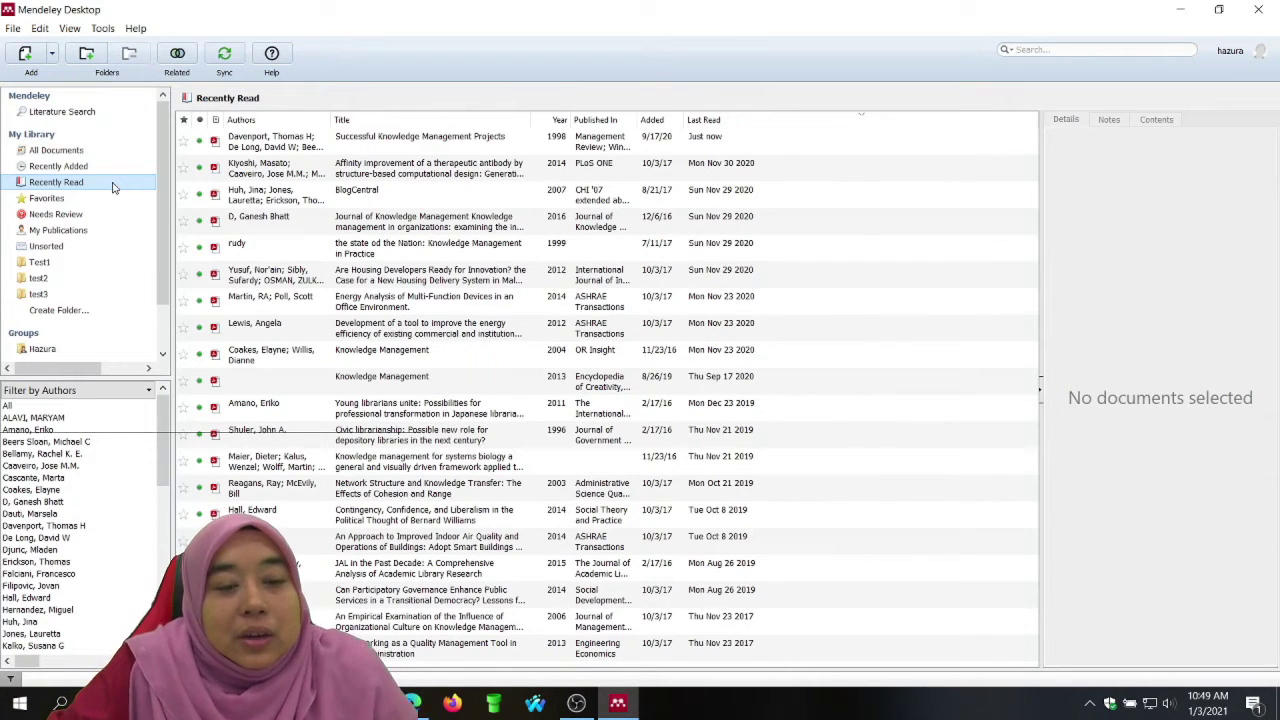
left_click(114, 199)
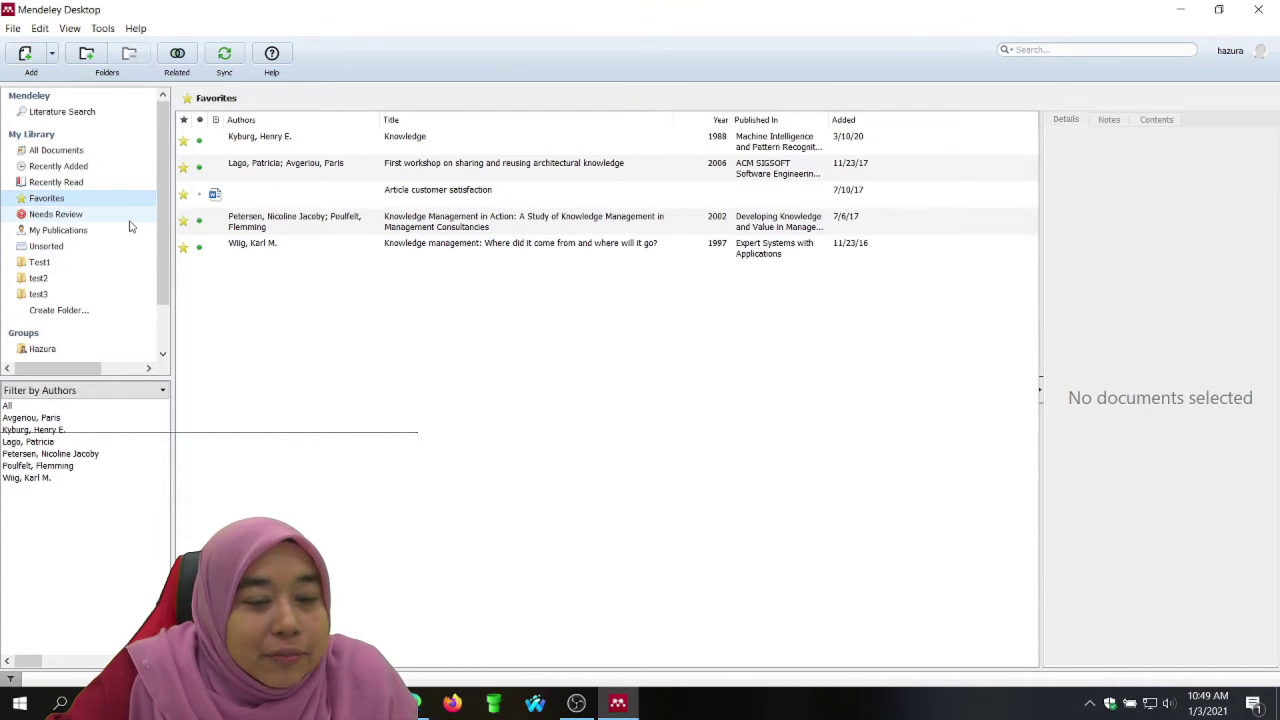
left_click(140, 214)
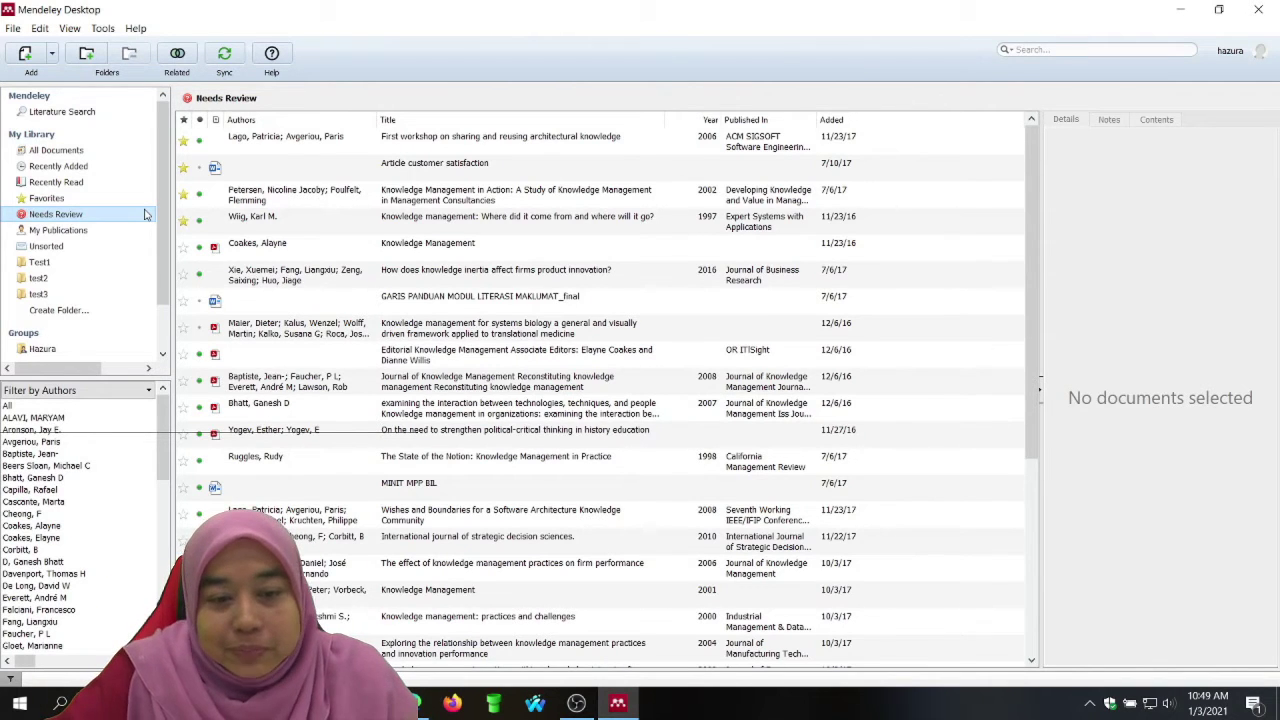
Inspect the journal and year details of the Knowledge Management entry added 11/23/16 and open its attached PDF.
left_click(365, 261)
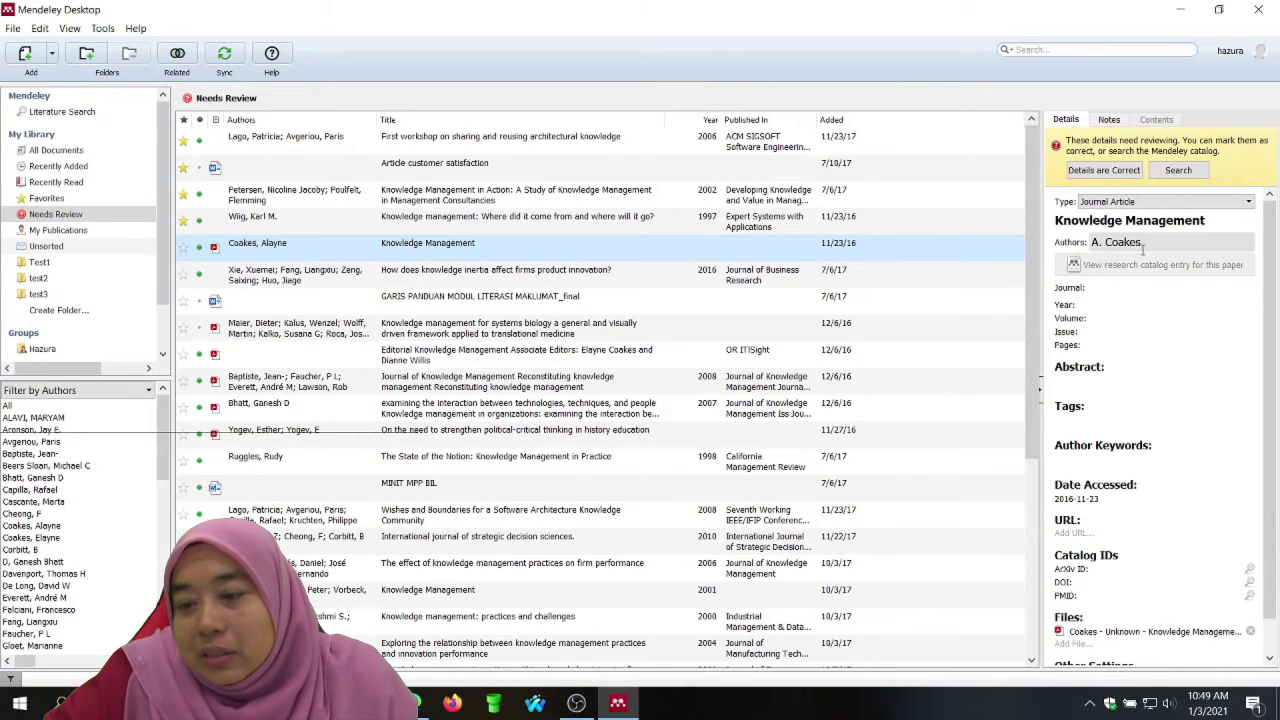
left_click(1128, 288)
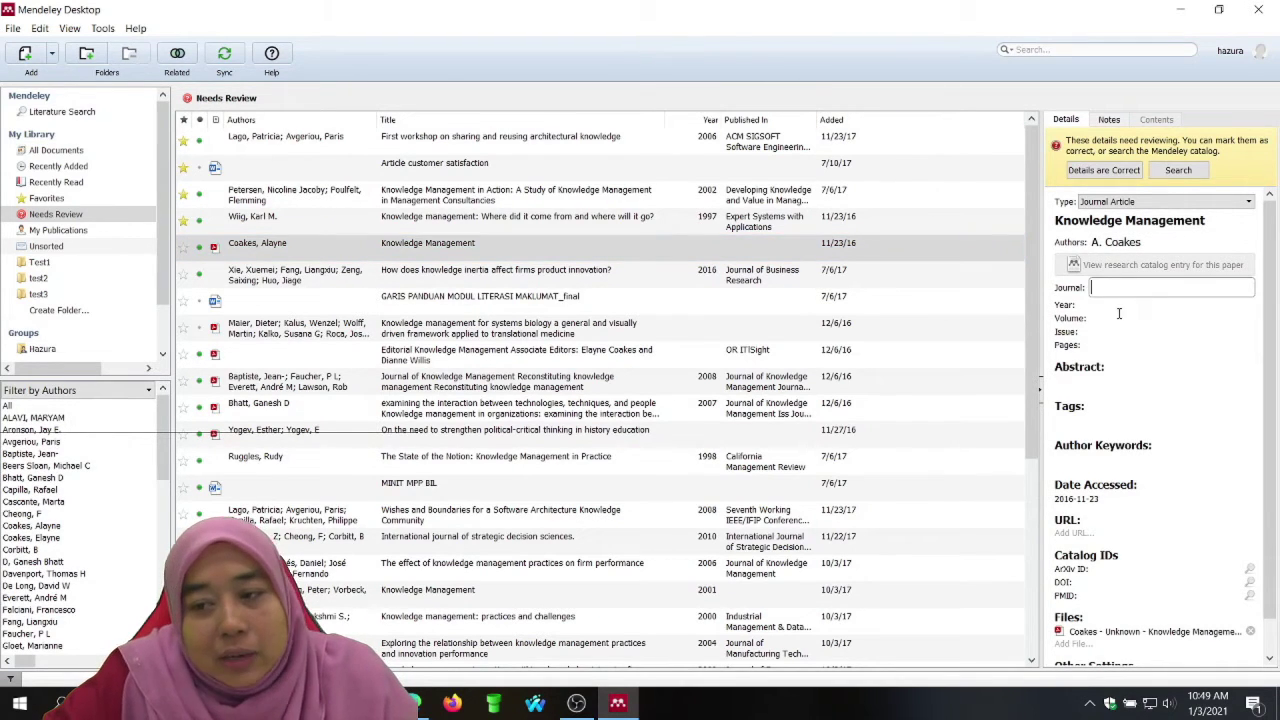
left_click(1126, 310)
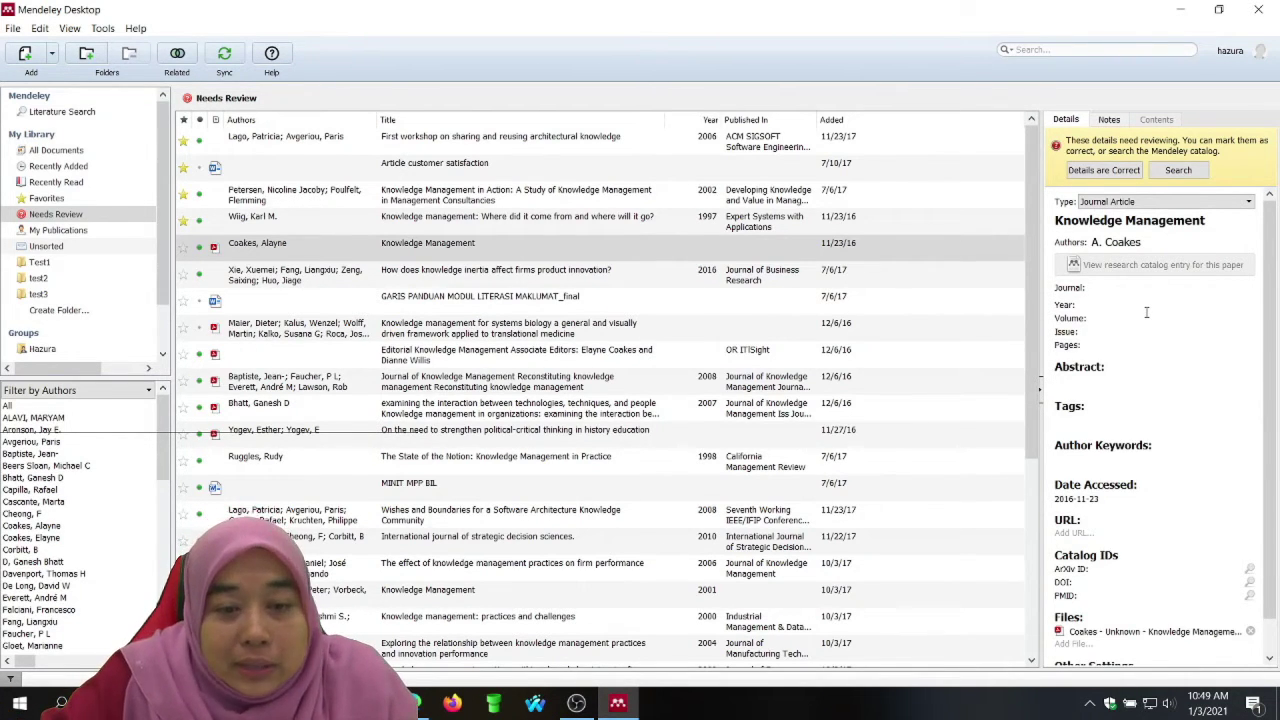
left_click(514, 251)
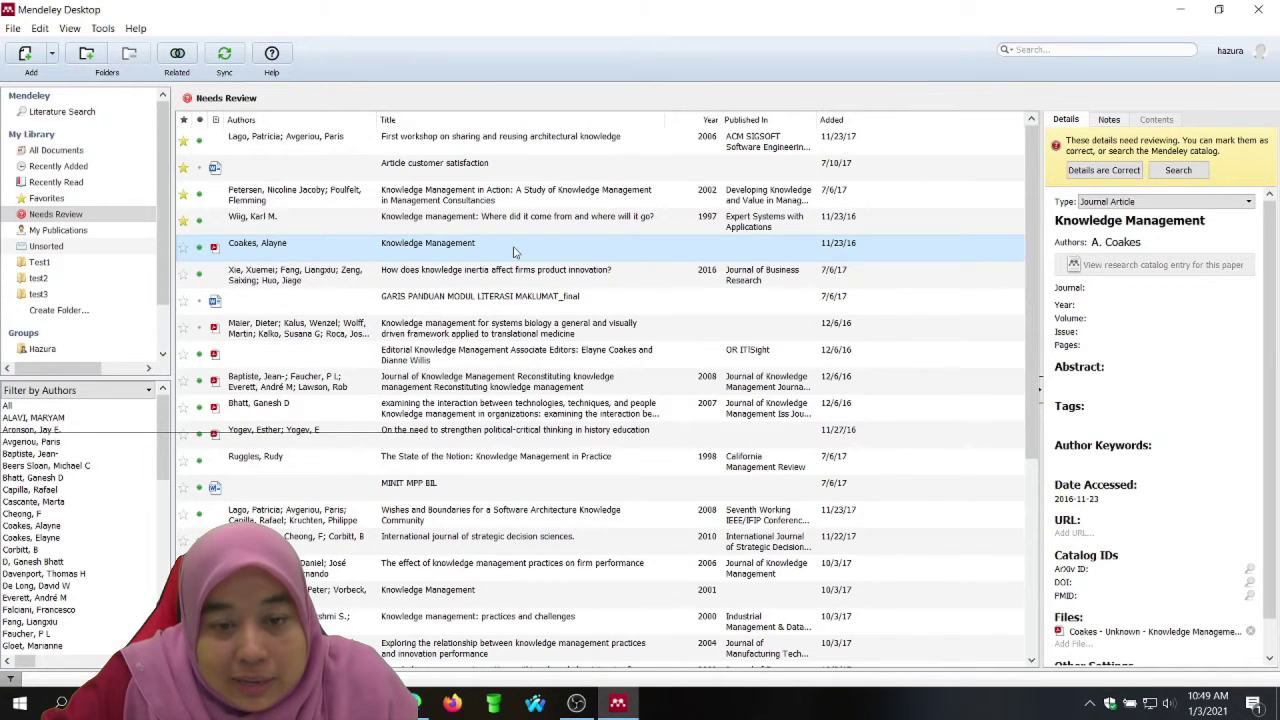
double_click(423, 251)
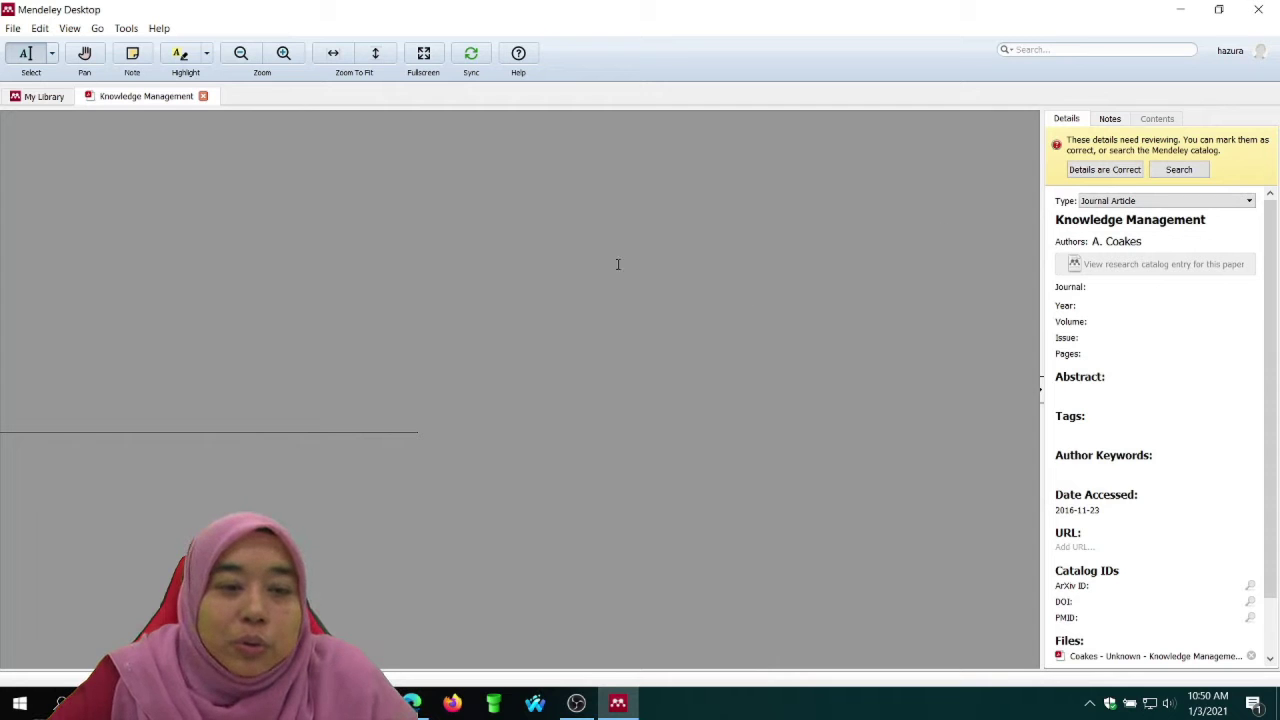
Close the PDF and remove the Knowledge Management entry added 11/23/16 from Needs Review.
left_click(203, 96)
right_click(311, 250)
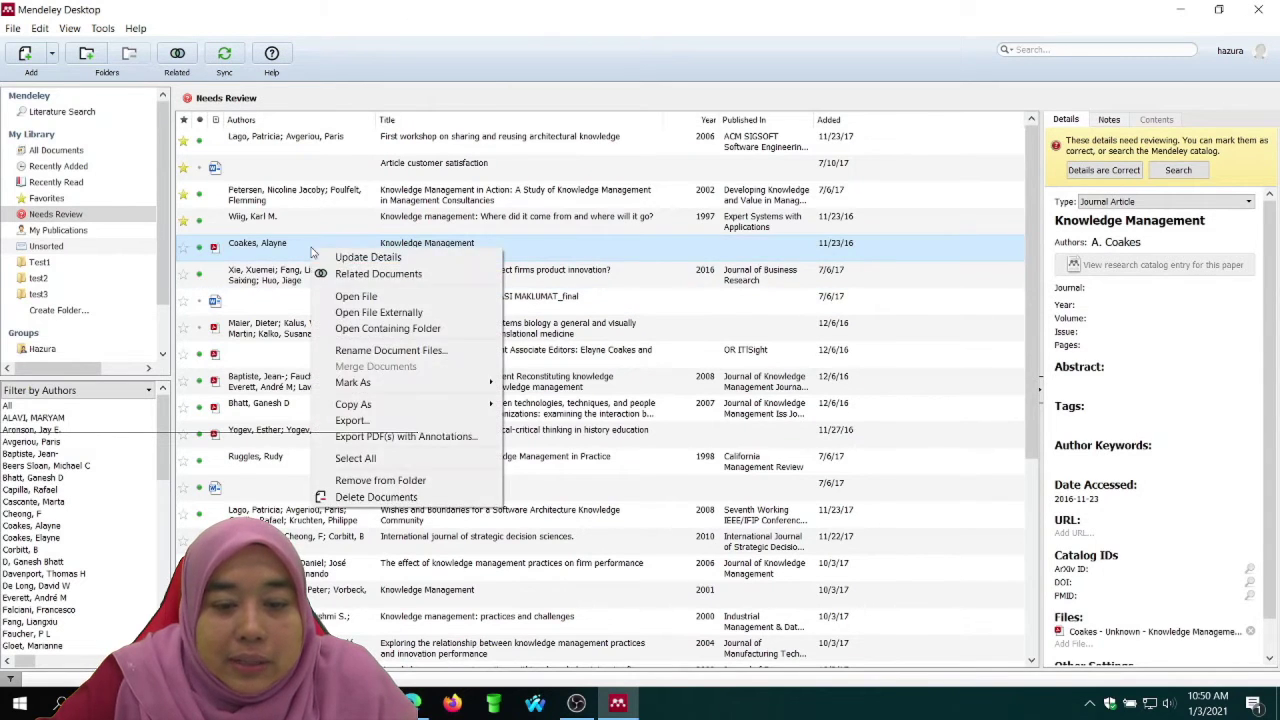
left_click(482, 481)
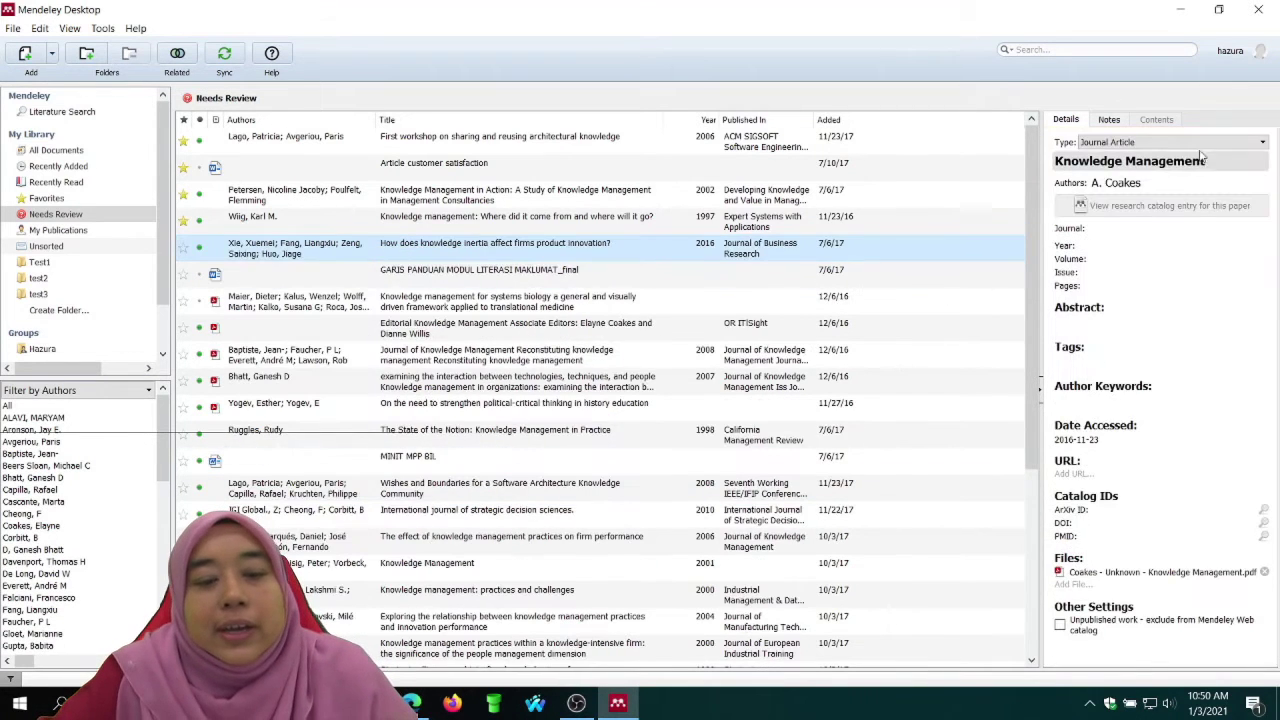
Open the PDF of "Knowledge management for systems biology" from Needs Review.
left_click(373, 303)
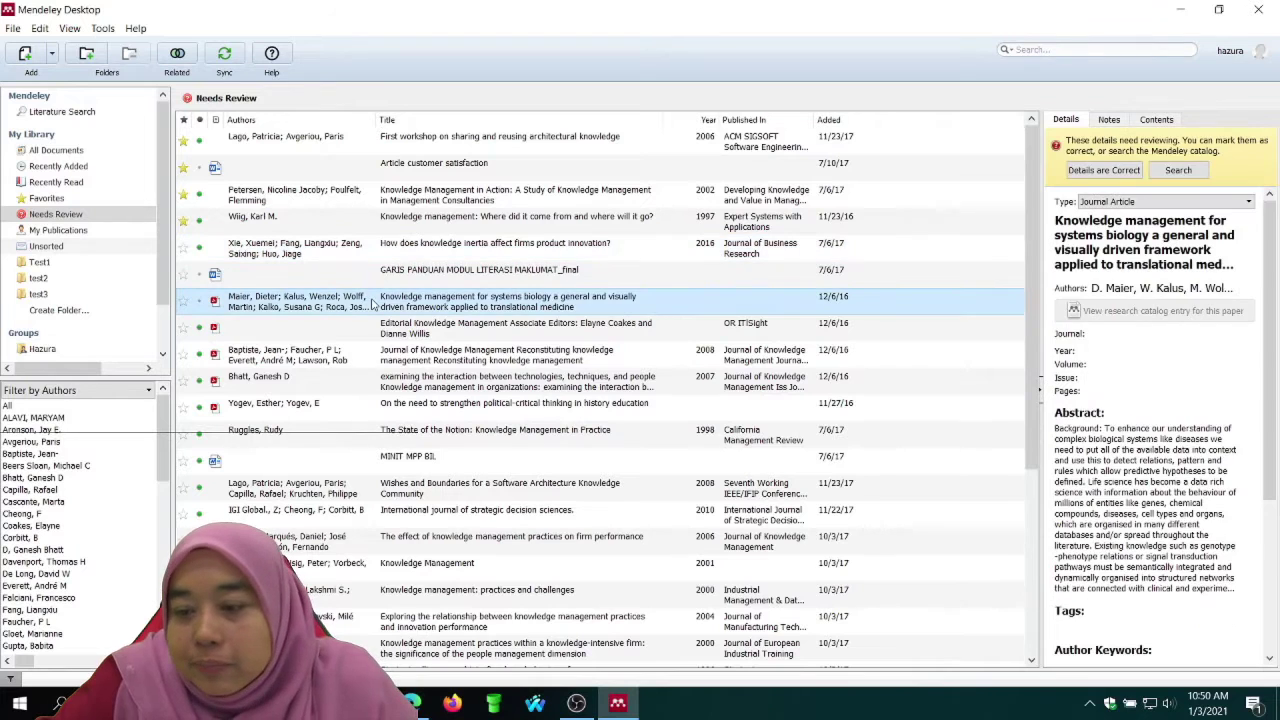
double_click(373, 303)
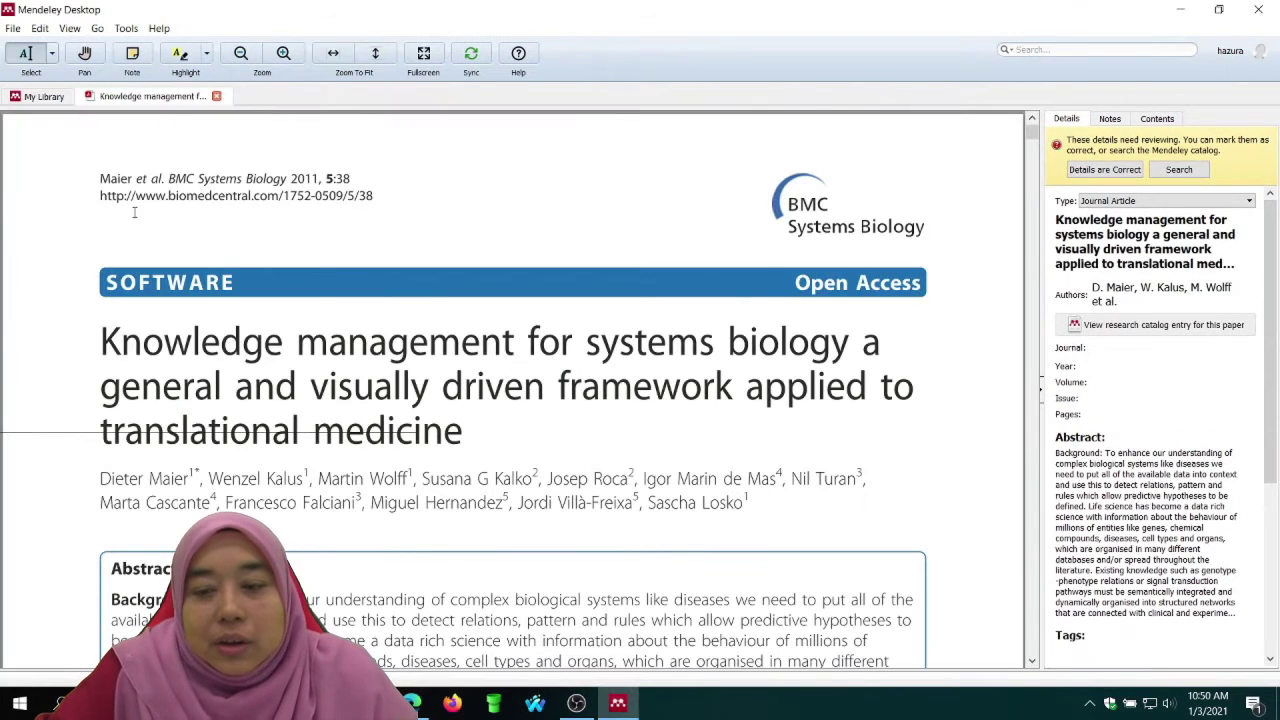
scroll(333, 334, "down", 1)
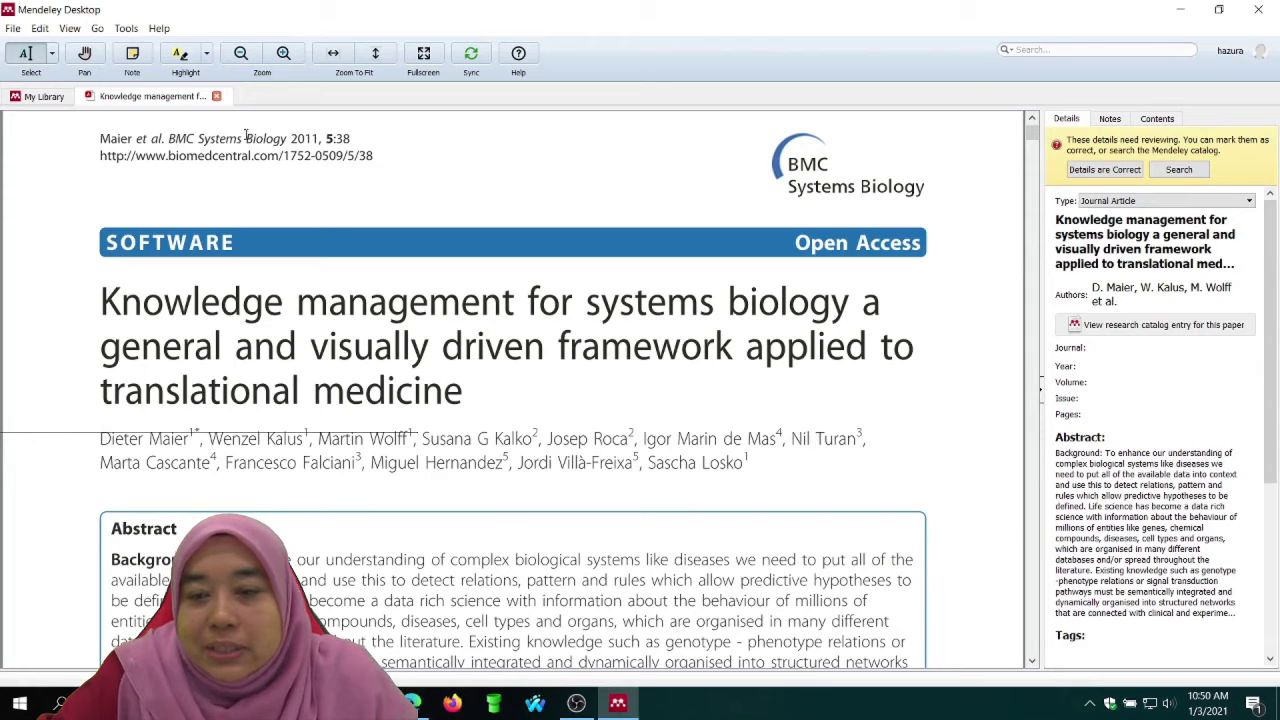
Copy the citation text ending in "BMC Systems Biology" from the PDF's first-page header into the article's Journal detail.
left_click(1182, 348)
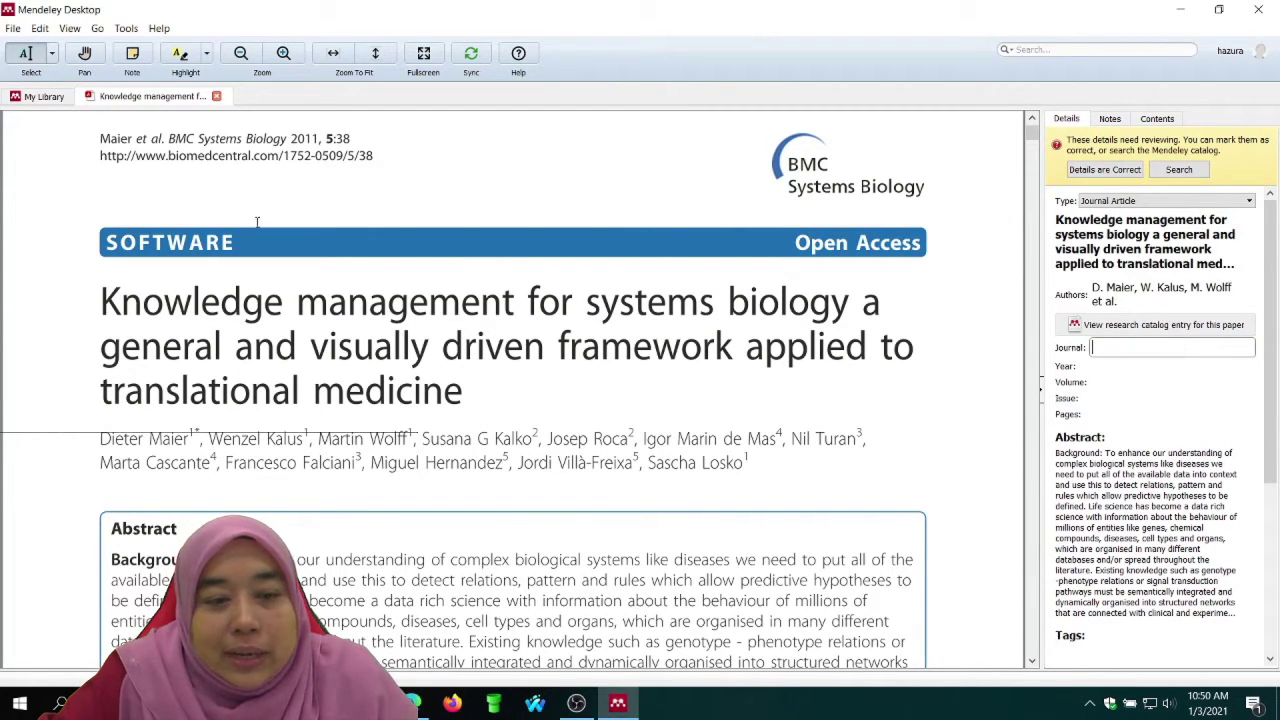
left_click(100, 139)
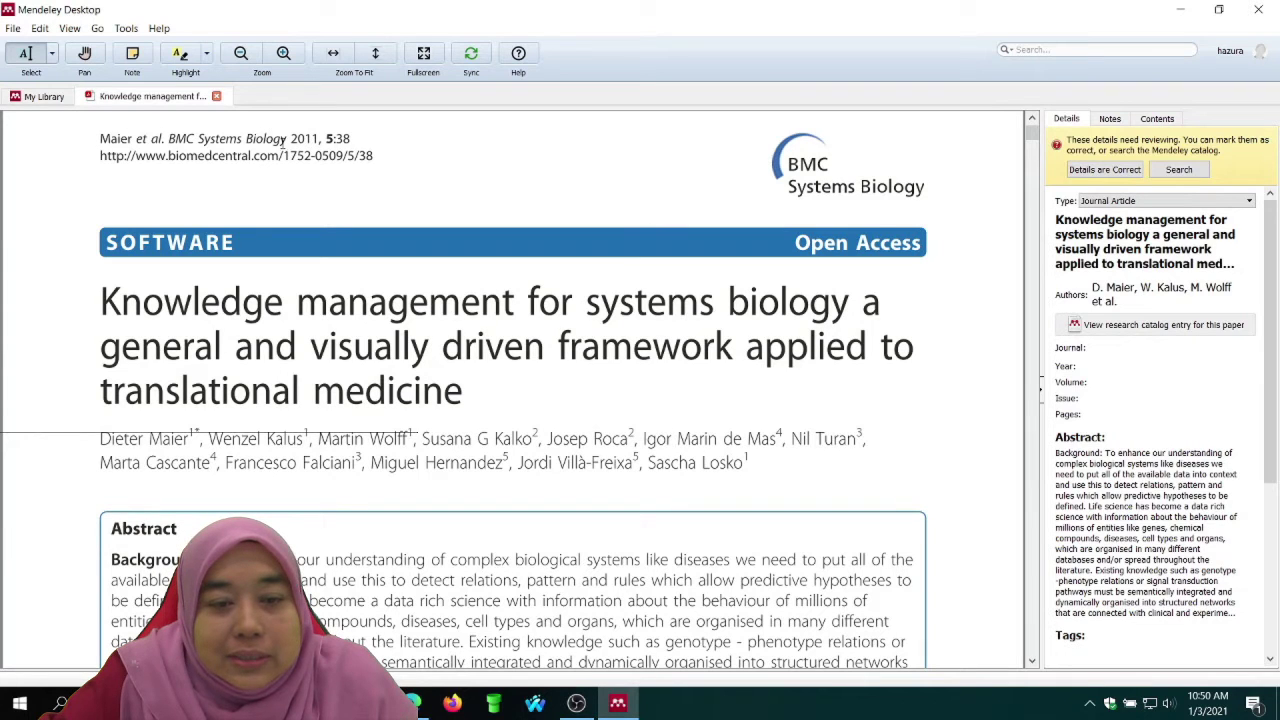
left_click_drag(288, 140, 100, 140)
right_click(110, 141)
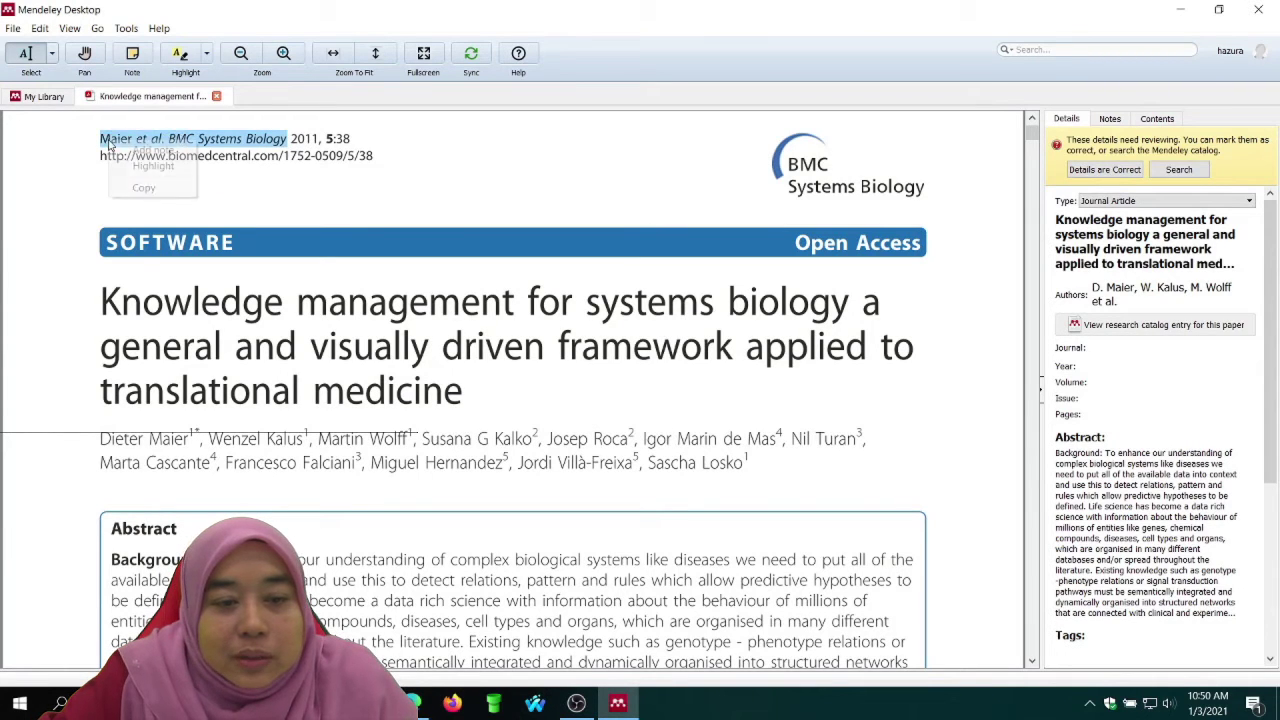
left_click(144, 187)
left_click(1170, 347)
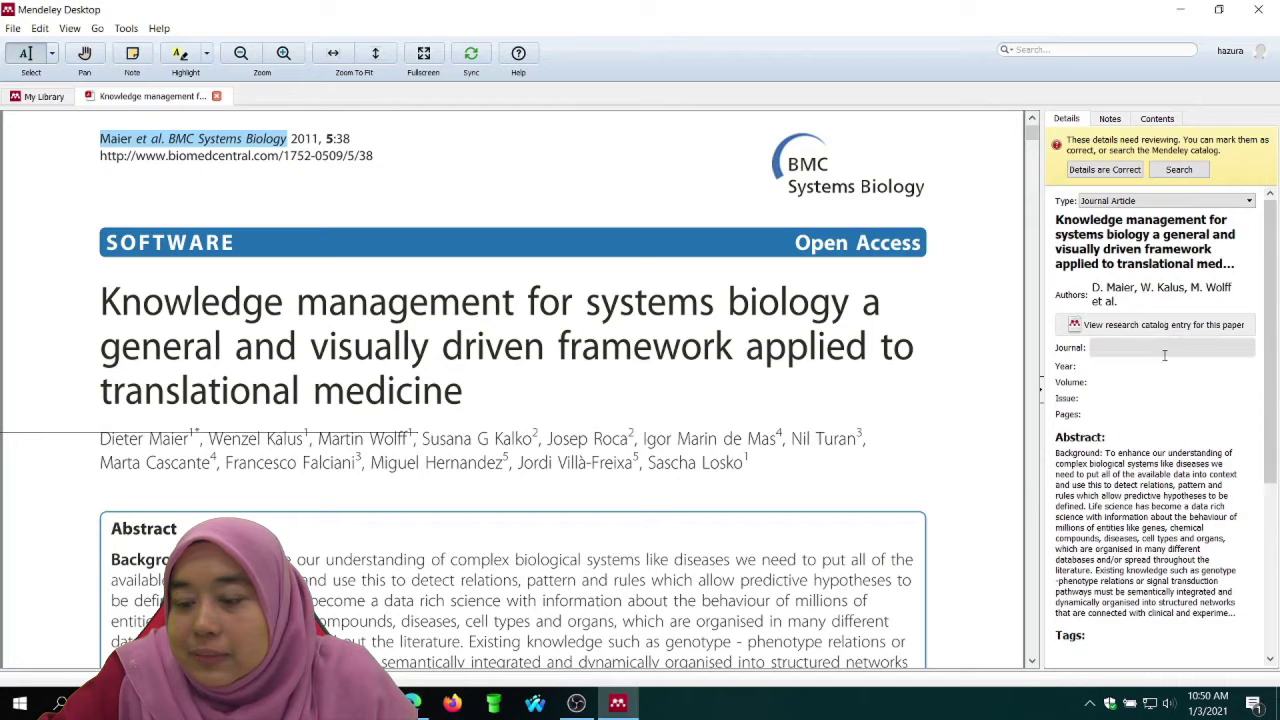
right_click(1166, 349)
left_click(1236, 430)
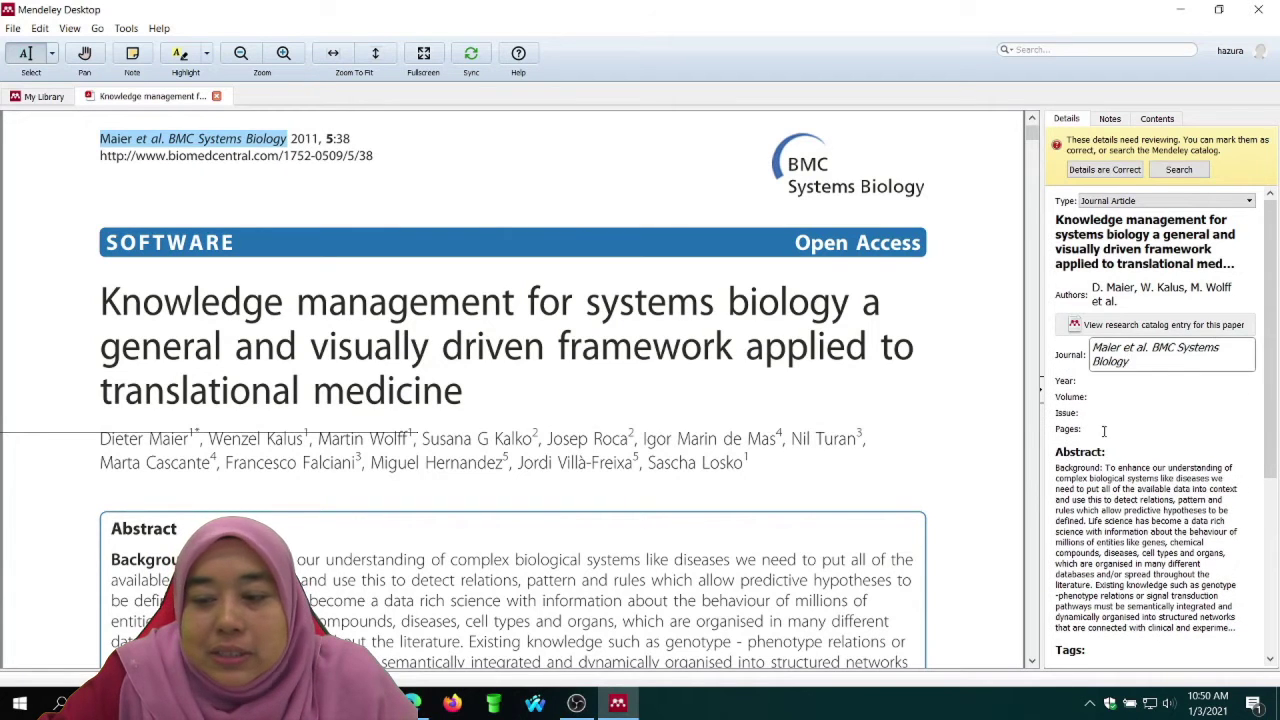
Set the article's year to 2011, volume to 5 and issue to 38.
key("Tab")
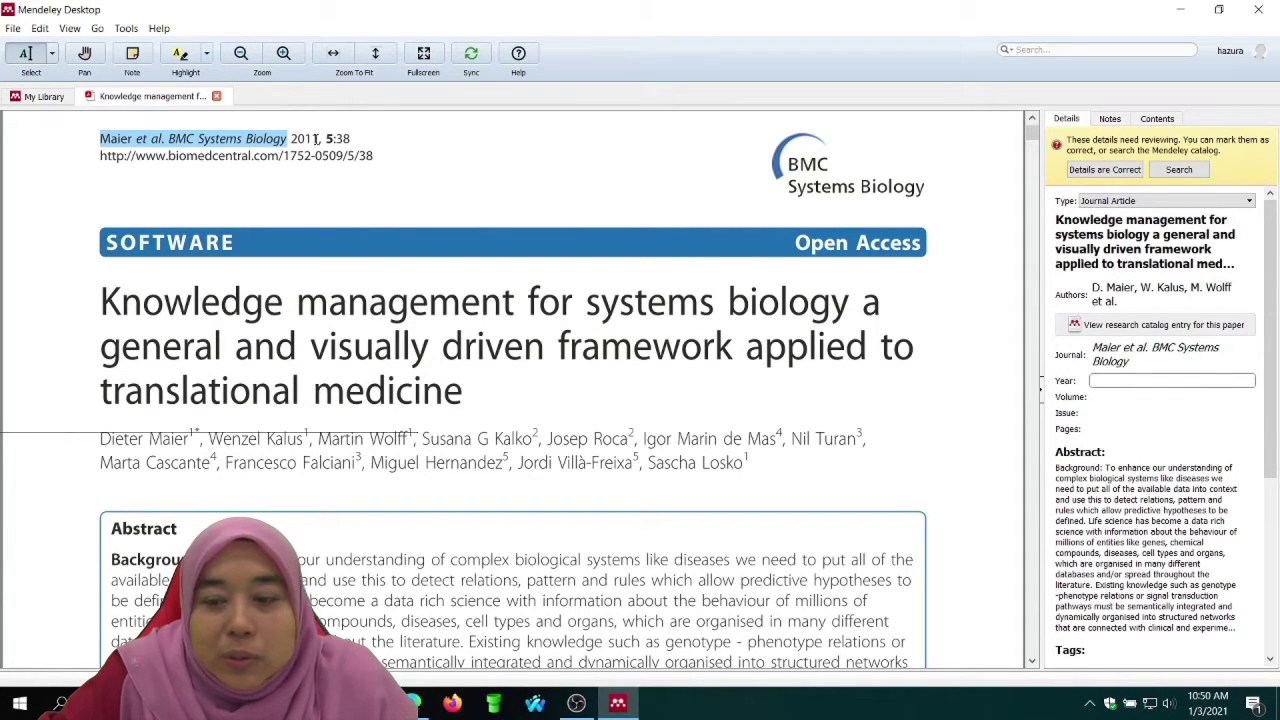
left_click_drag(318, 140, 303, 140)
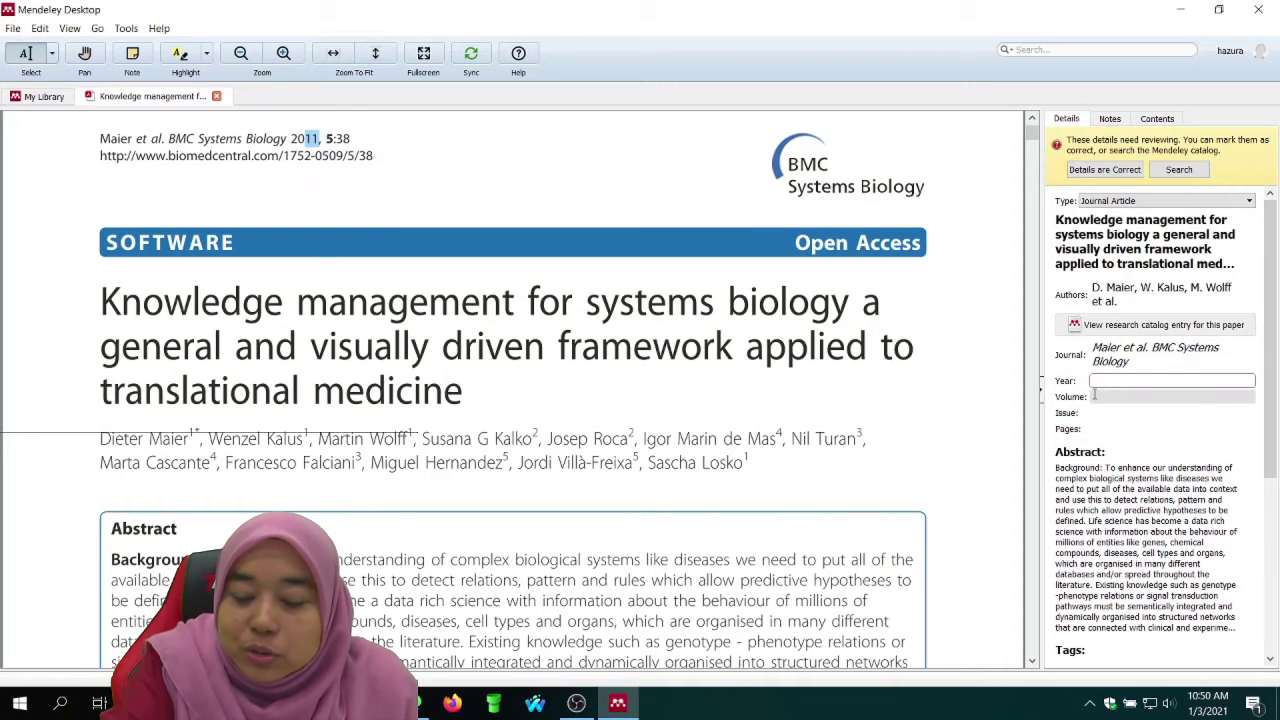
type("2011")
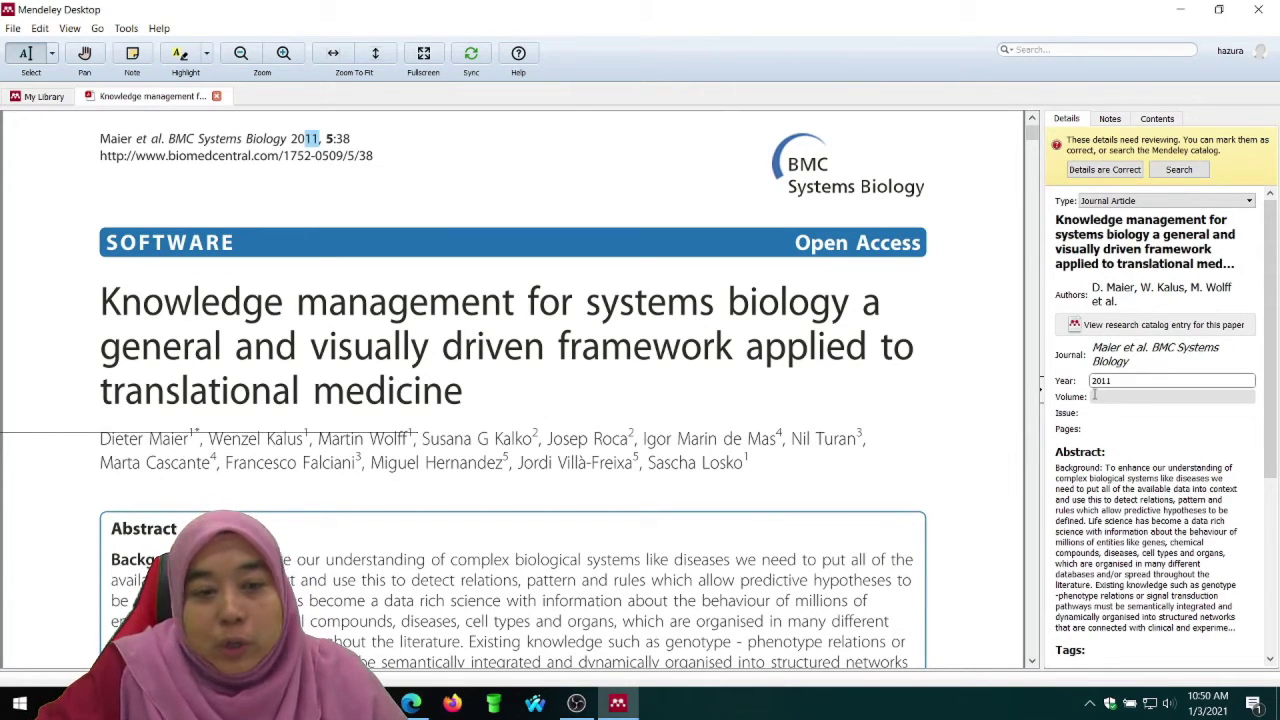
left_click(1094, 395)
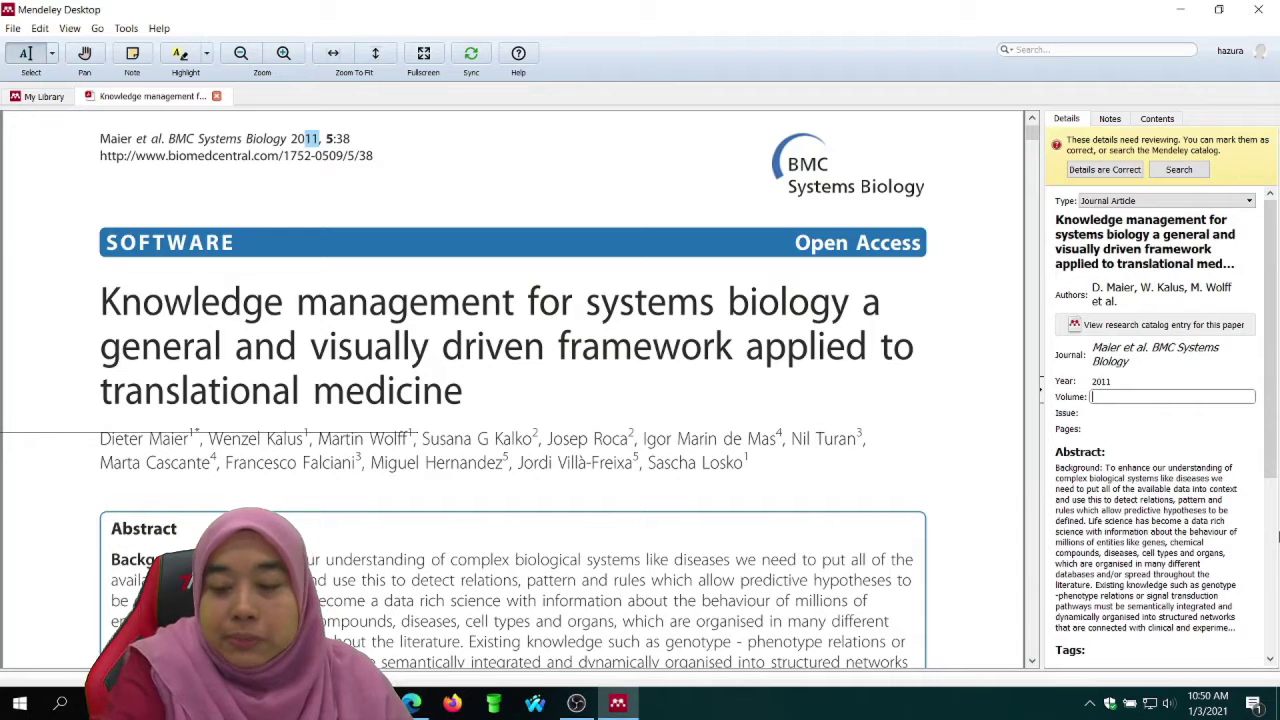
type("5")
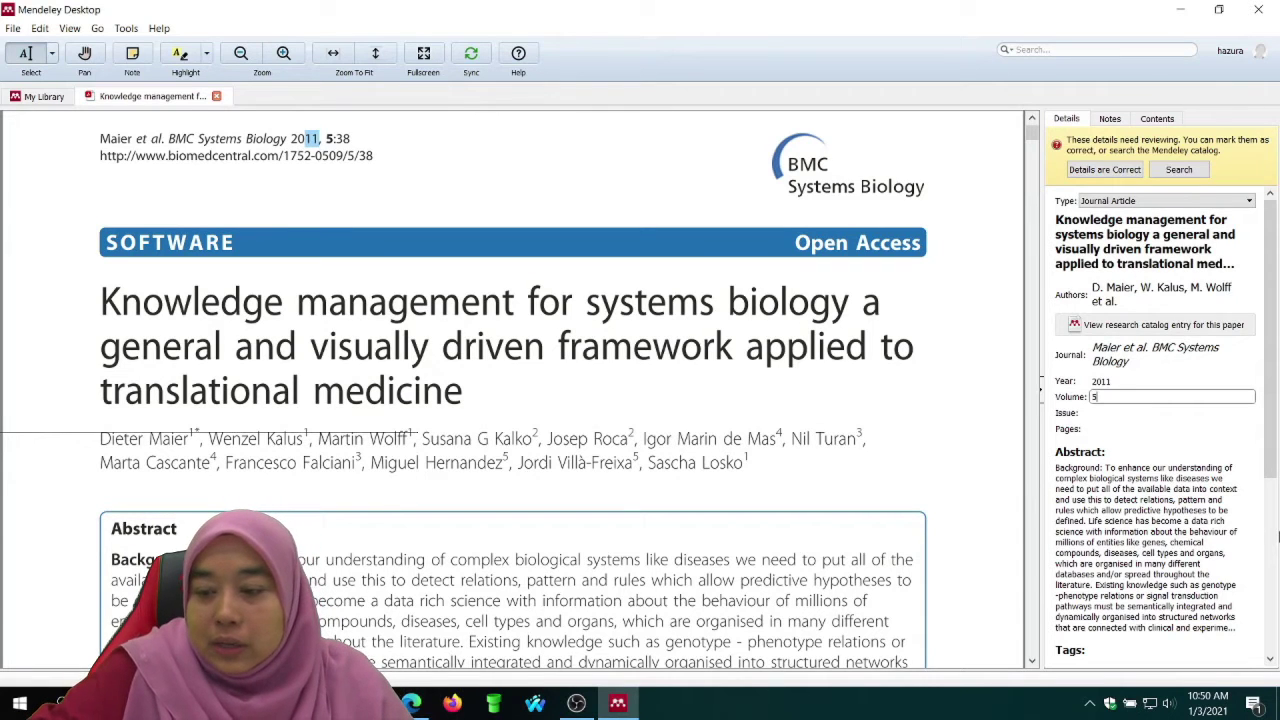
left_click(1154, 414)
type("38")
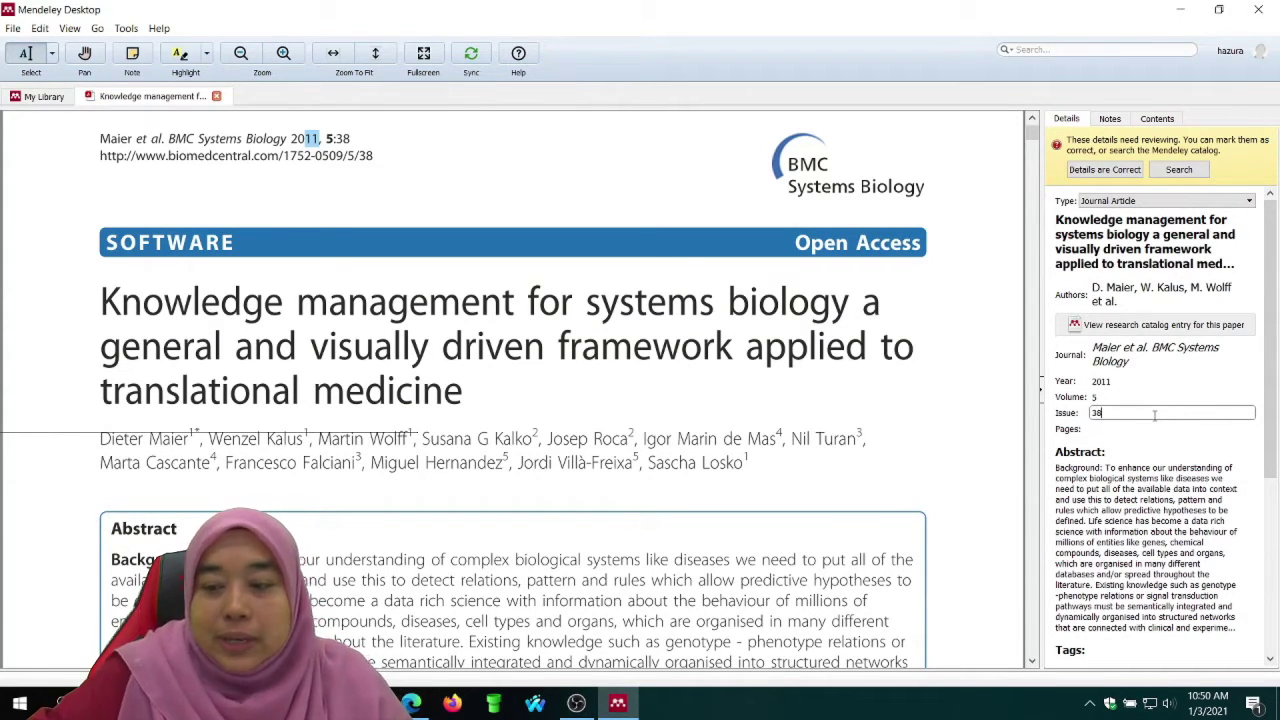
left_click(578, 342)
Find the page numbering in the PDF's page header and set the article's pages to 2-16.
scroll(578, 342, "down", 1)
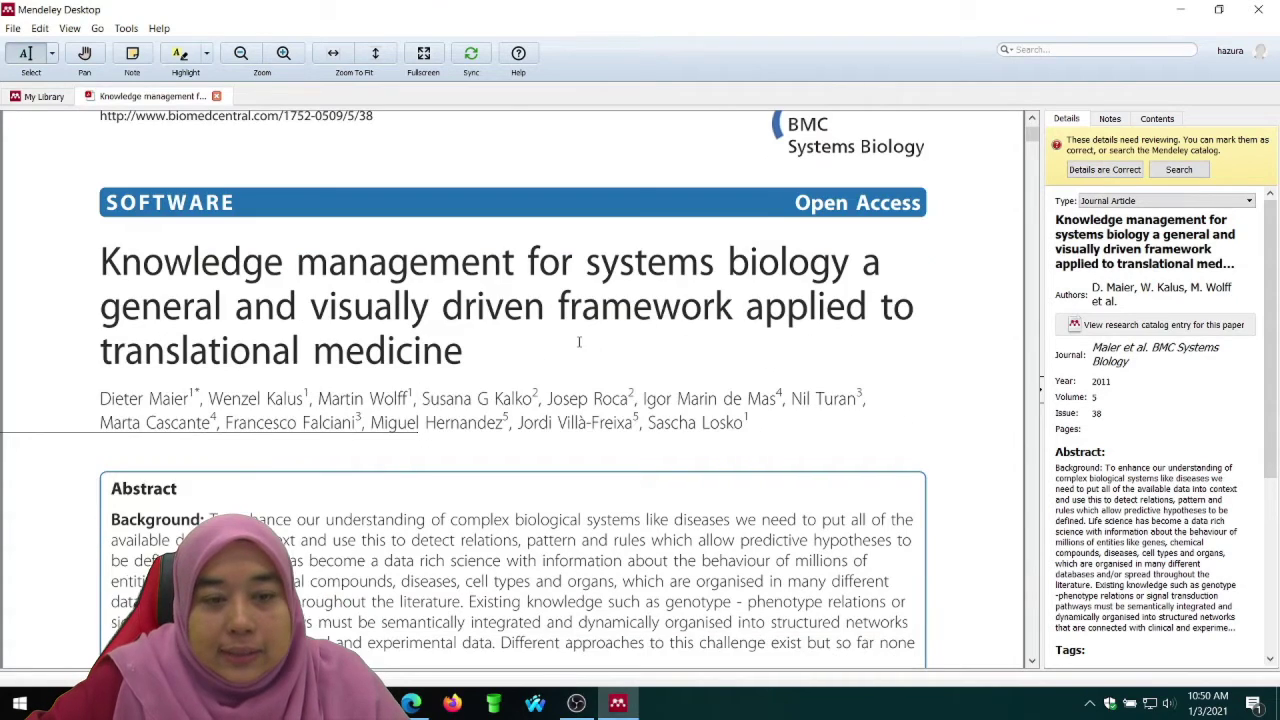
scroll(578, 342, "up", 1)
scroll(580, 360, "down", 10)
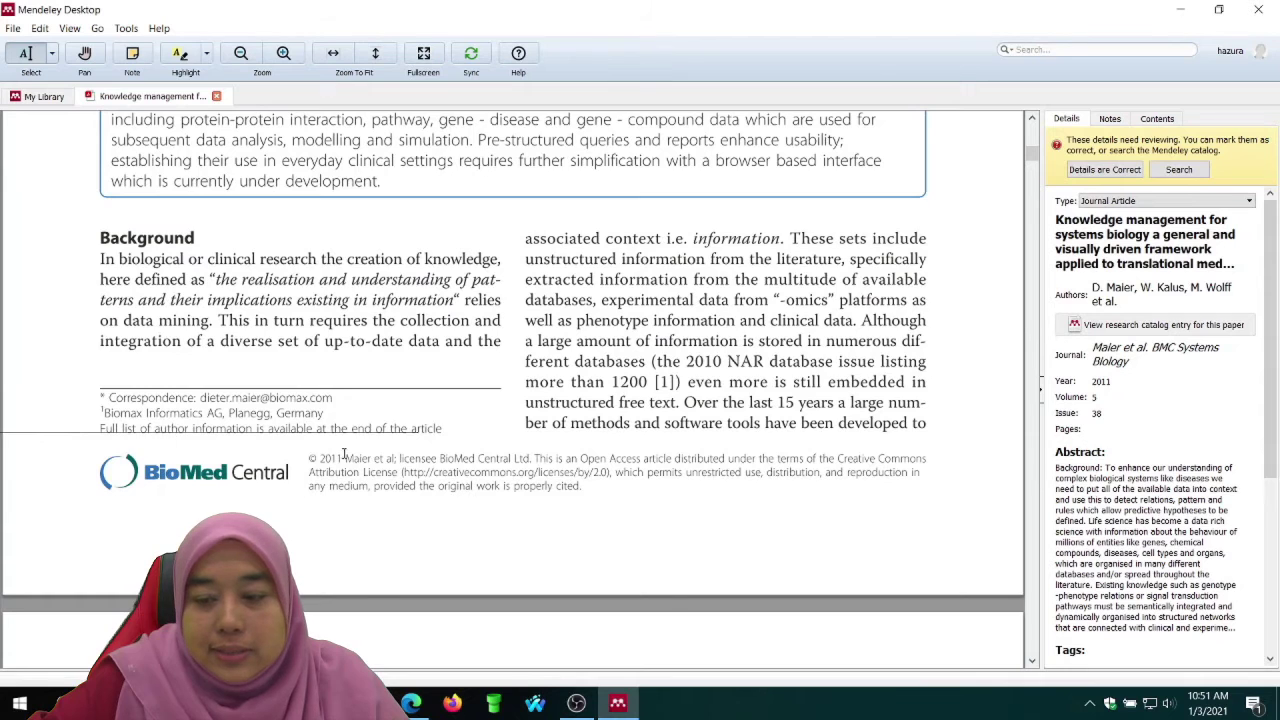
scroll(851, 511, "down", 7)
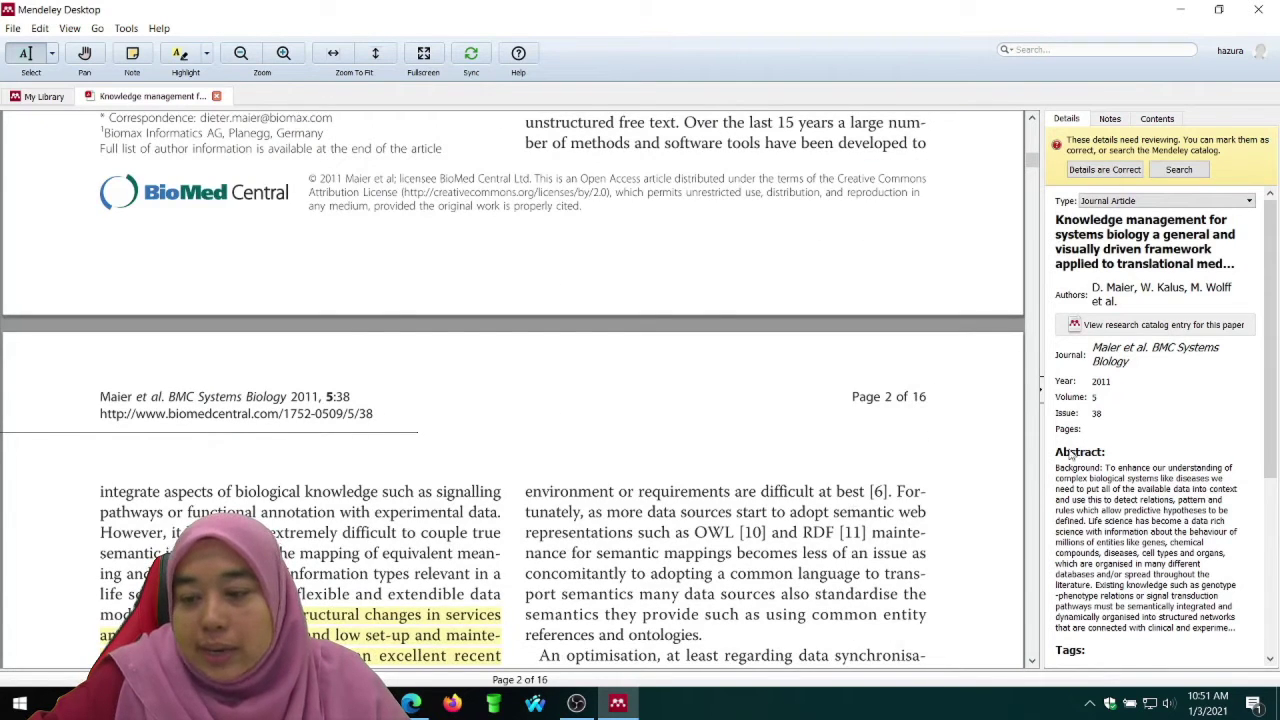
left_click(1092, 430)
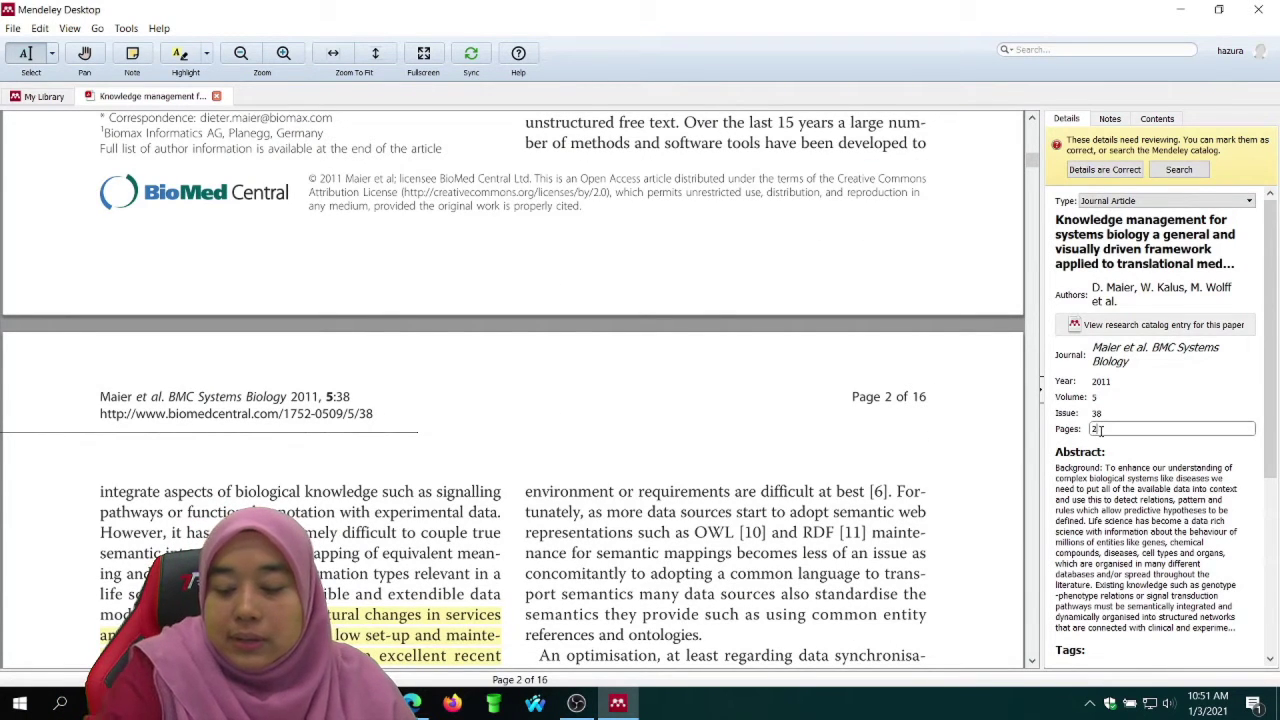
type("2-16")
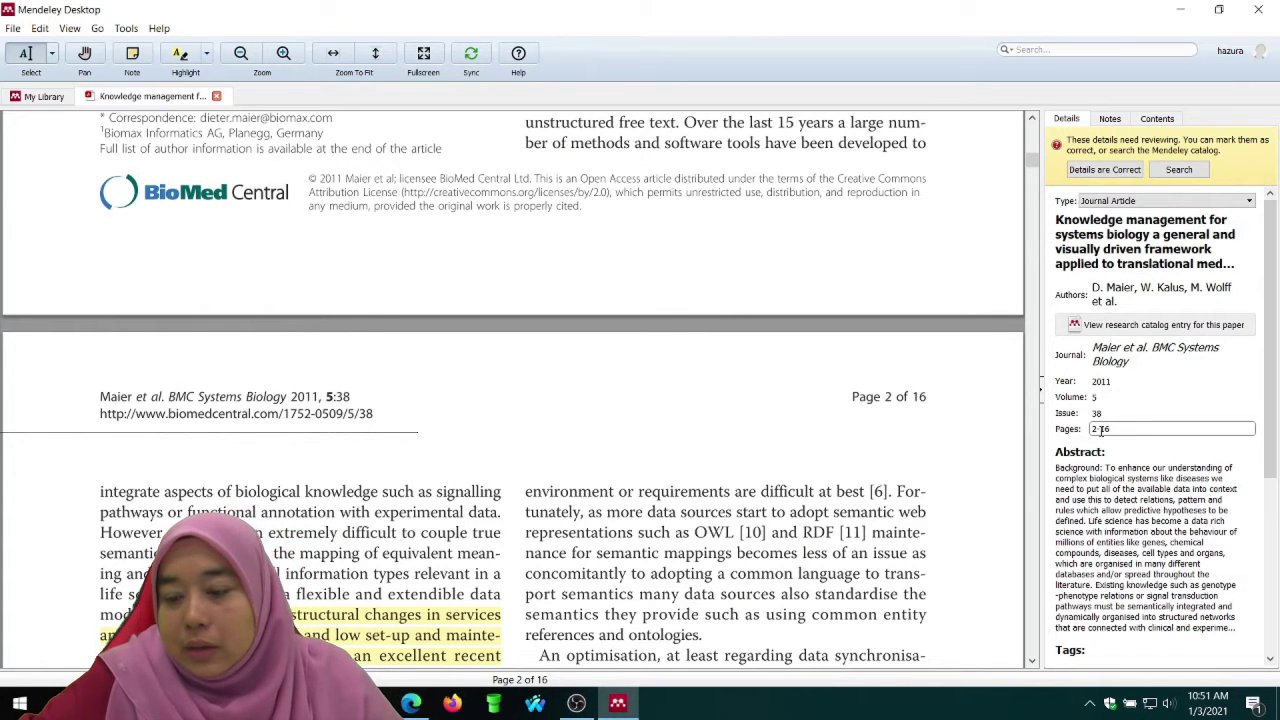
Mark the systems biology article's details as correct and close its PDF.
scroll(1120, 500, "down", 5)
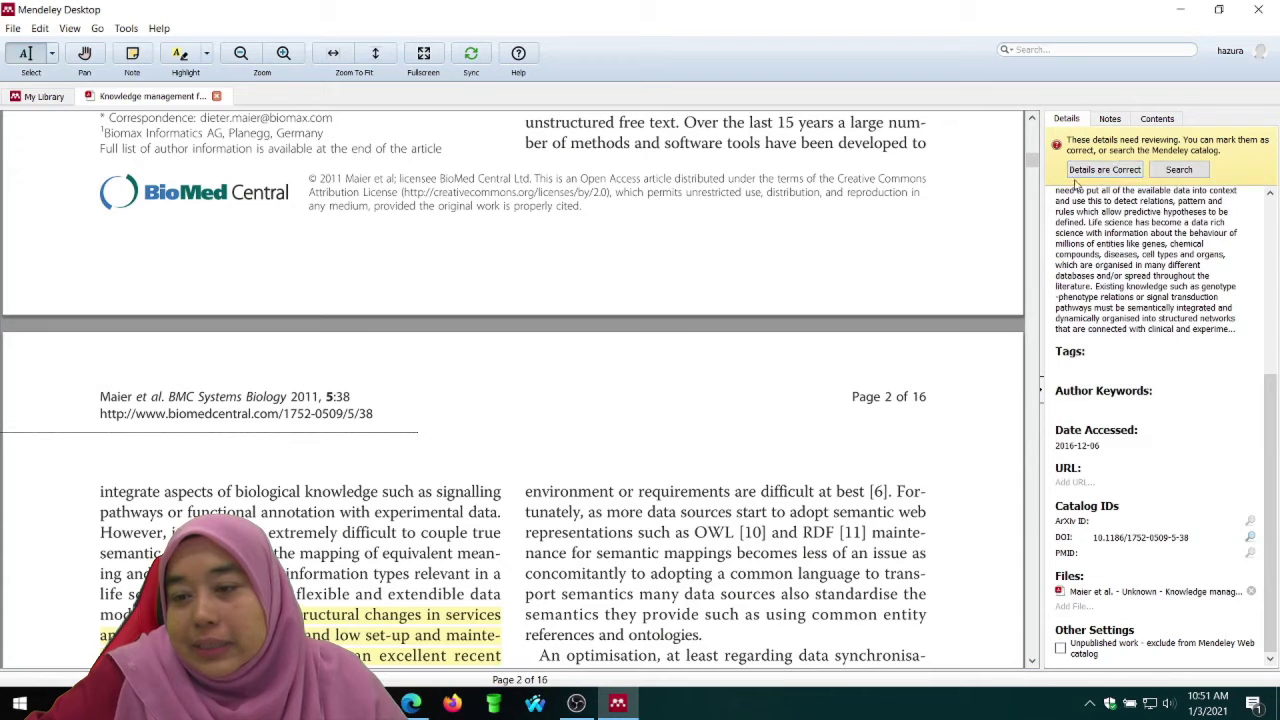
left_click(1102, 171)
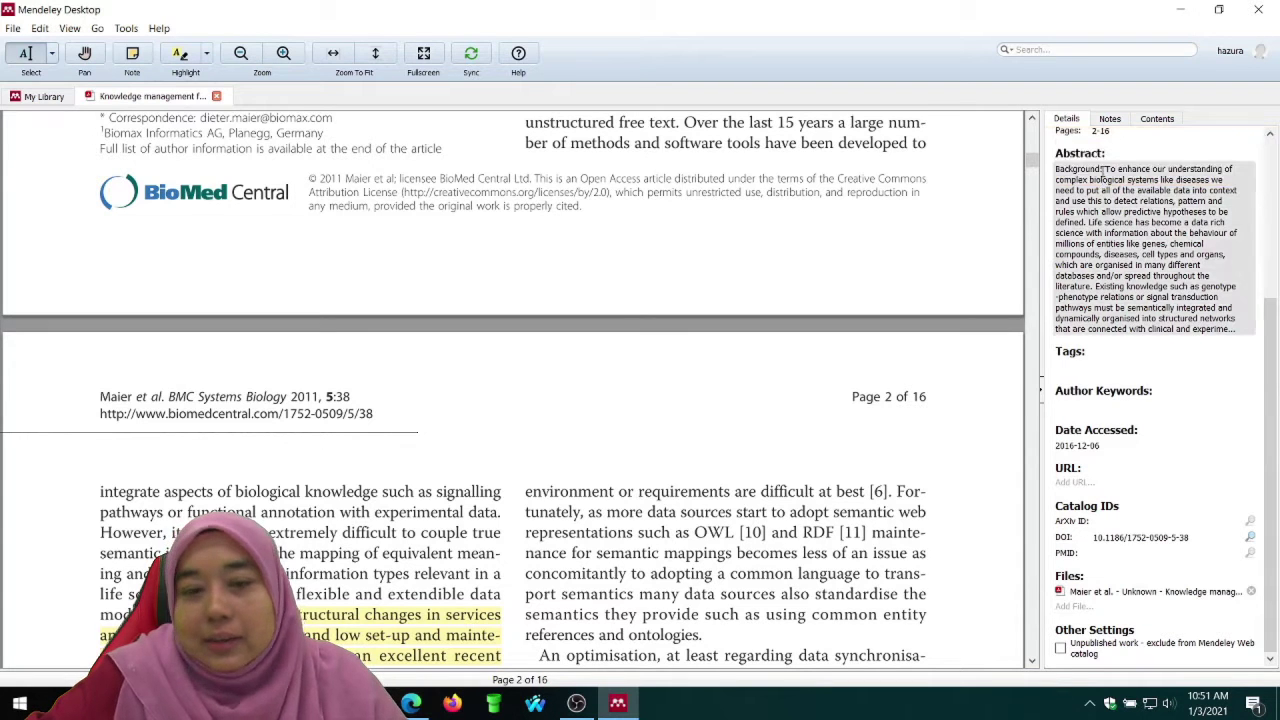
left_click(216, 96)
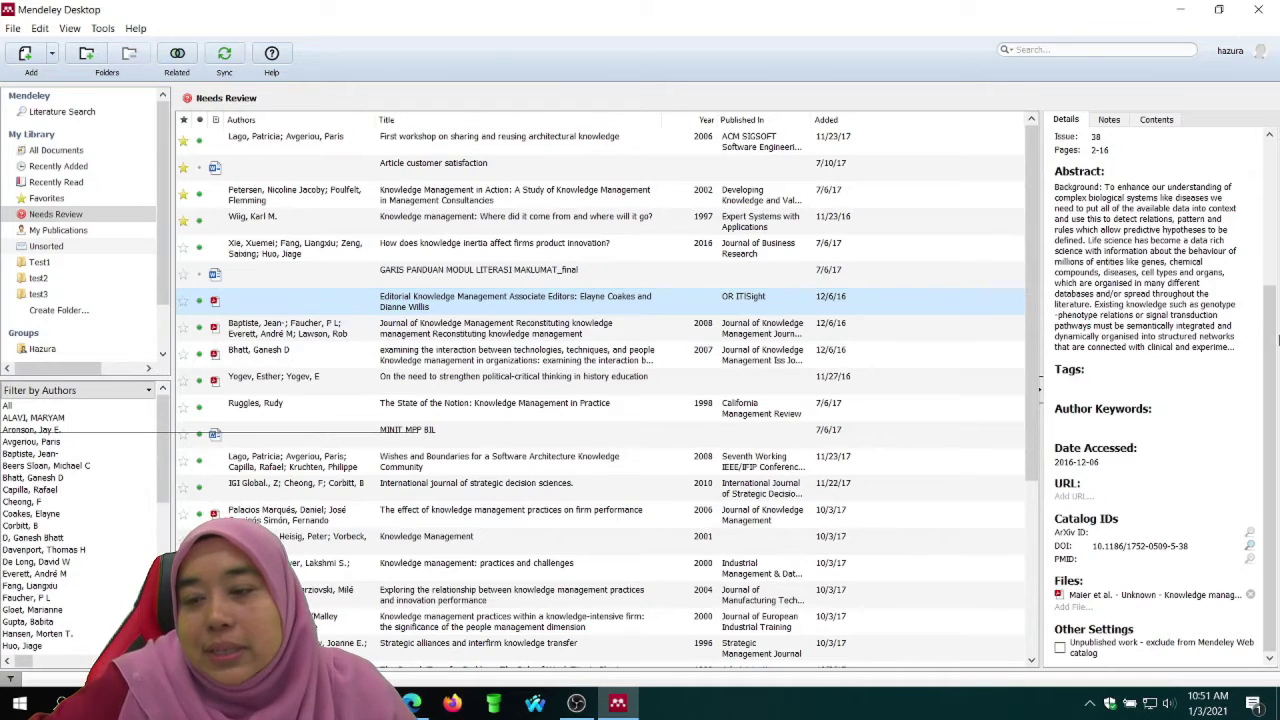
Review the details of the 2008 Journal of Knowledge Management entry in Needs Review, and view the My Publications collection.
left_click(1122, 335)
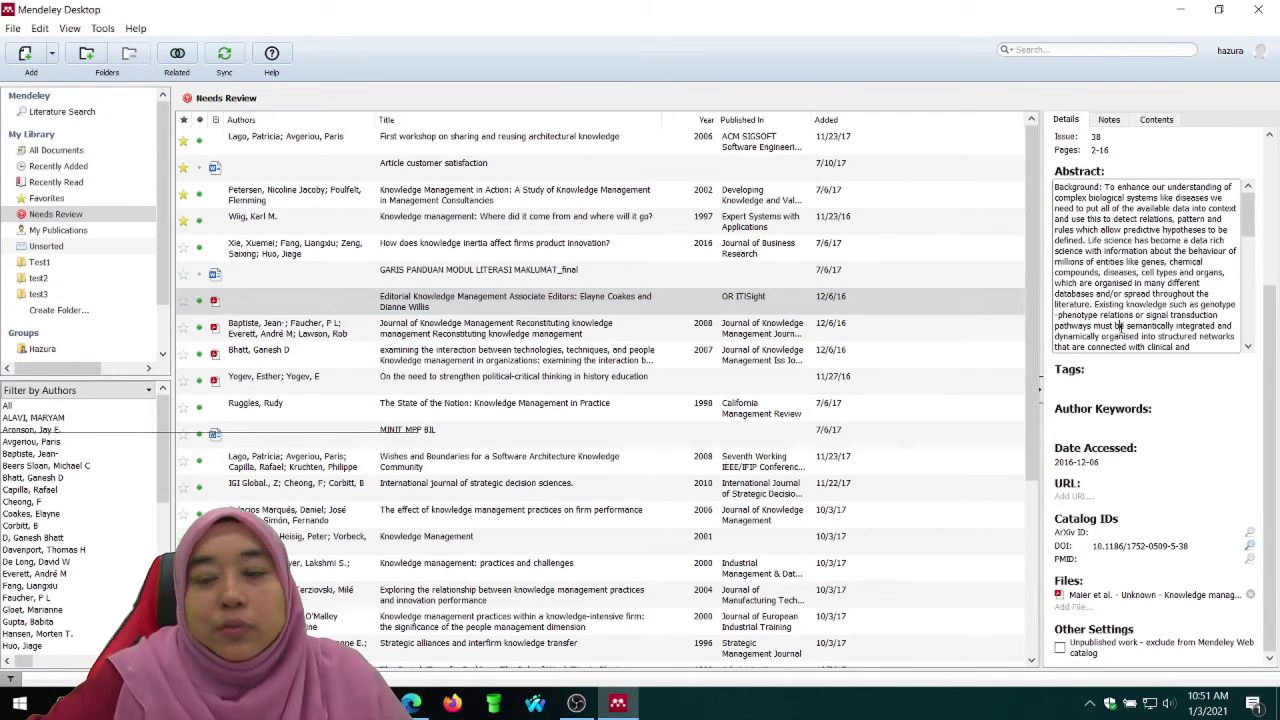
left_click(312, 343)
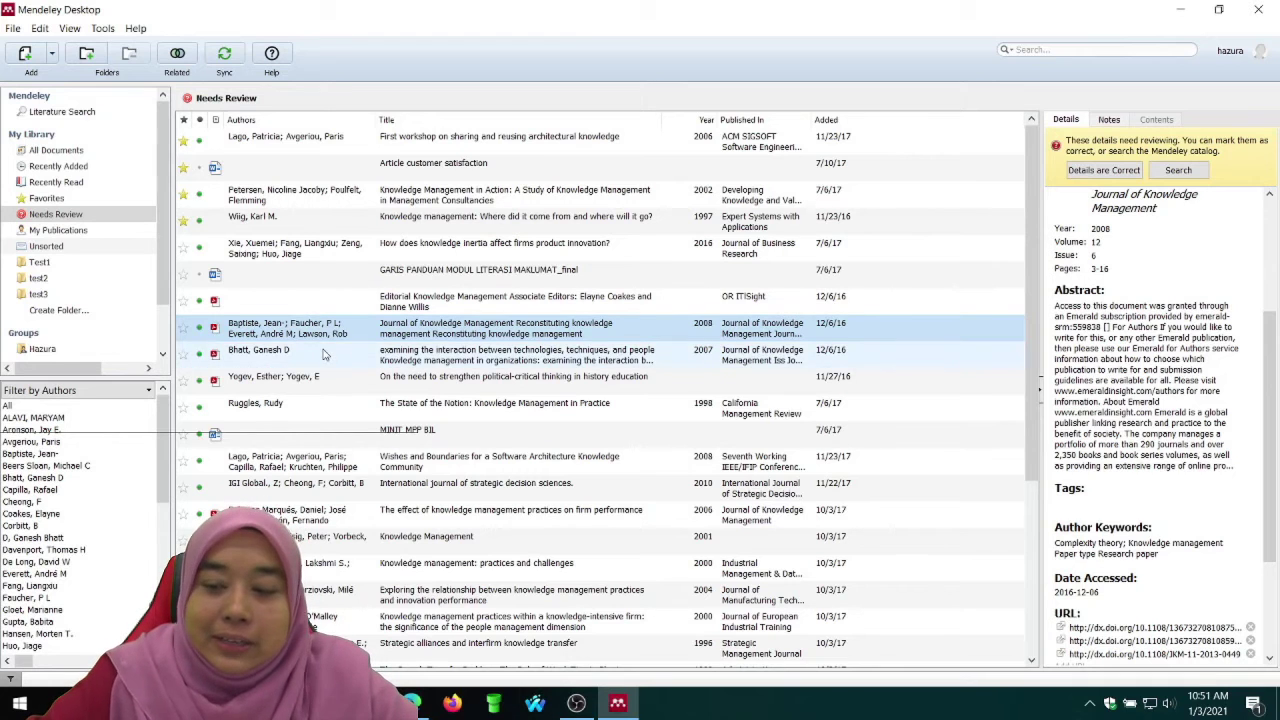
left_click(1118, 440)
scroll(1118, 484, "down", 3)
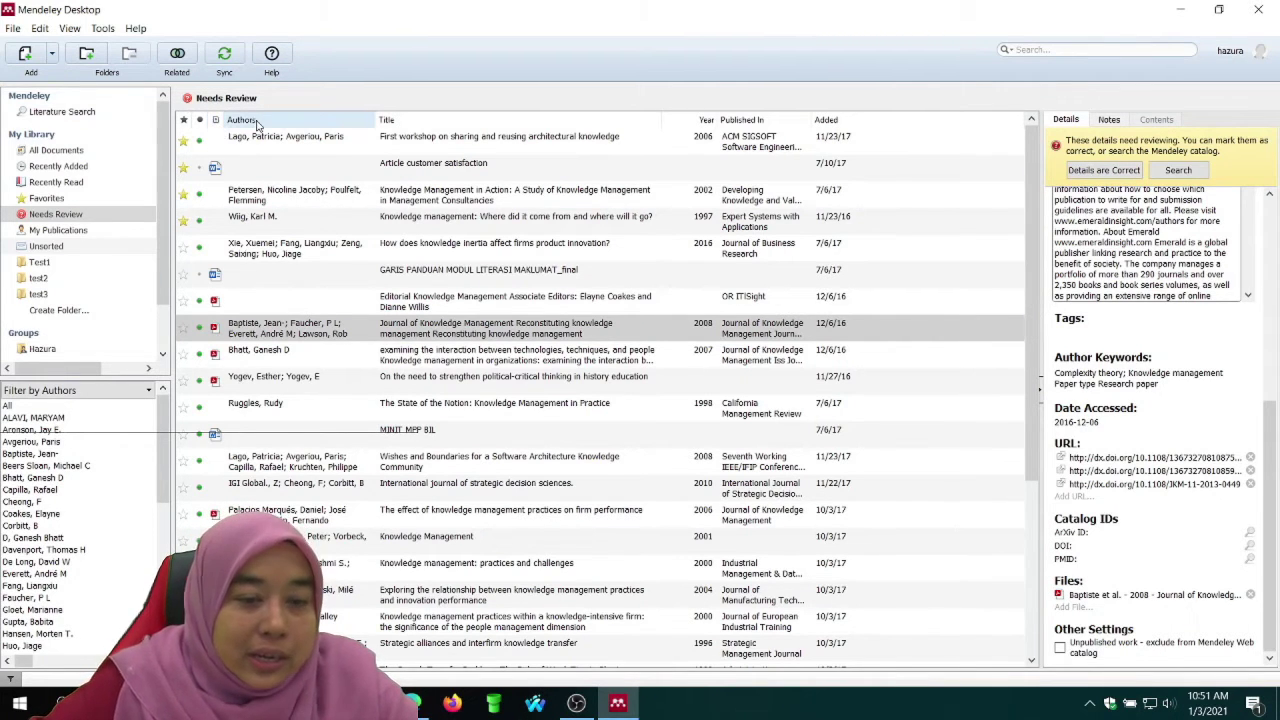
left_click(130, 233)
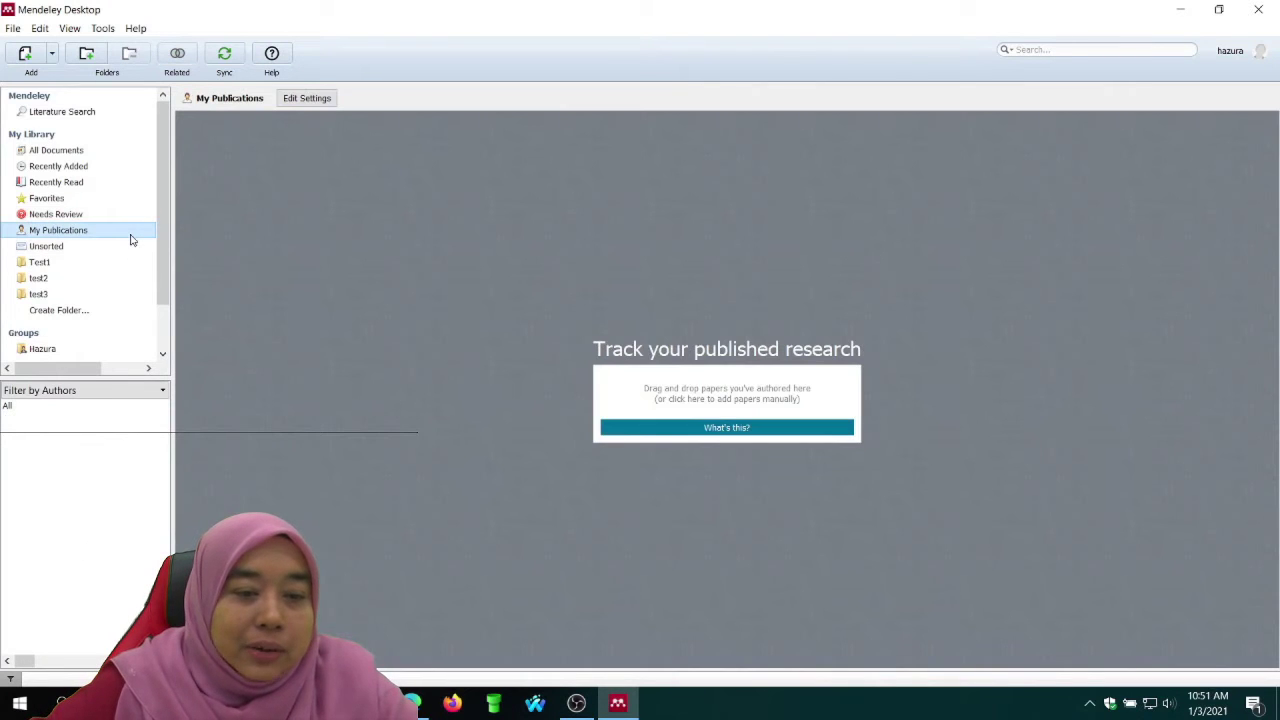
Create a library folder named "data analytics".
left_click(37, 314)
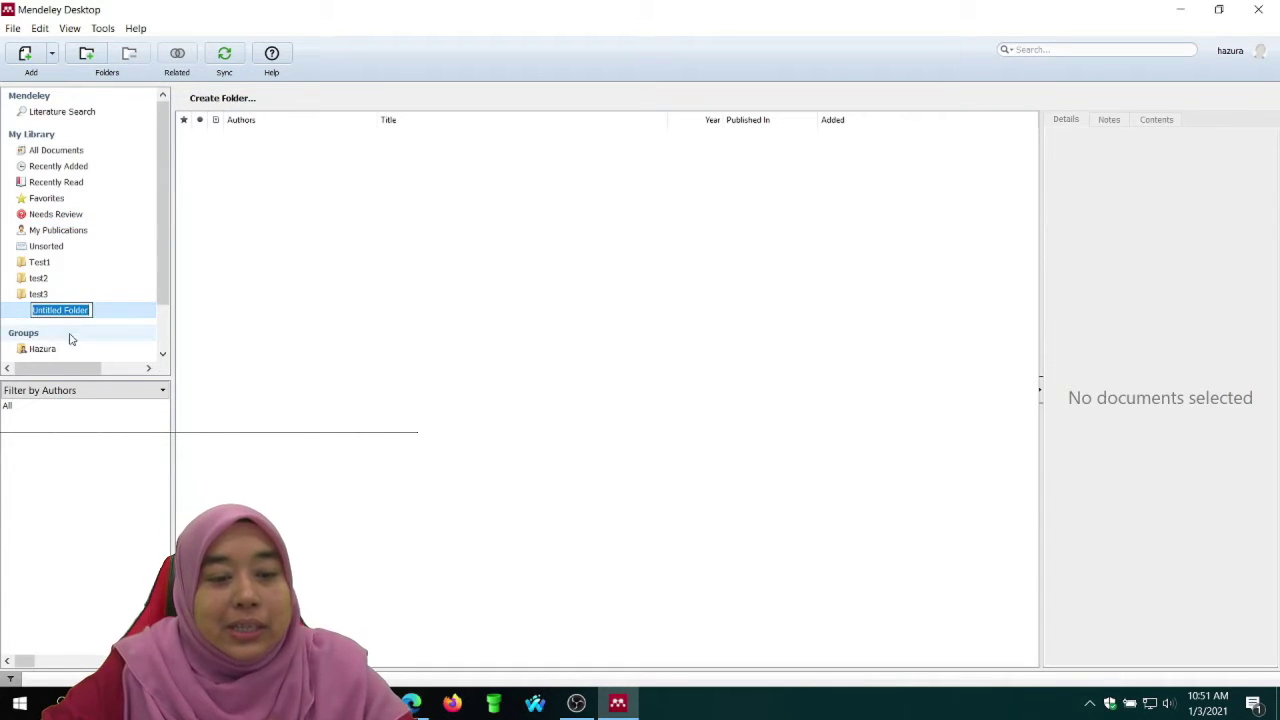
left_click(62, 346)
left_click(82, 311)
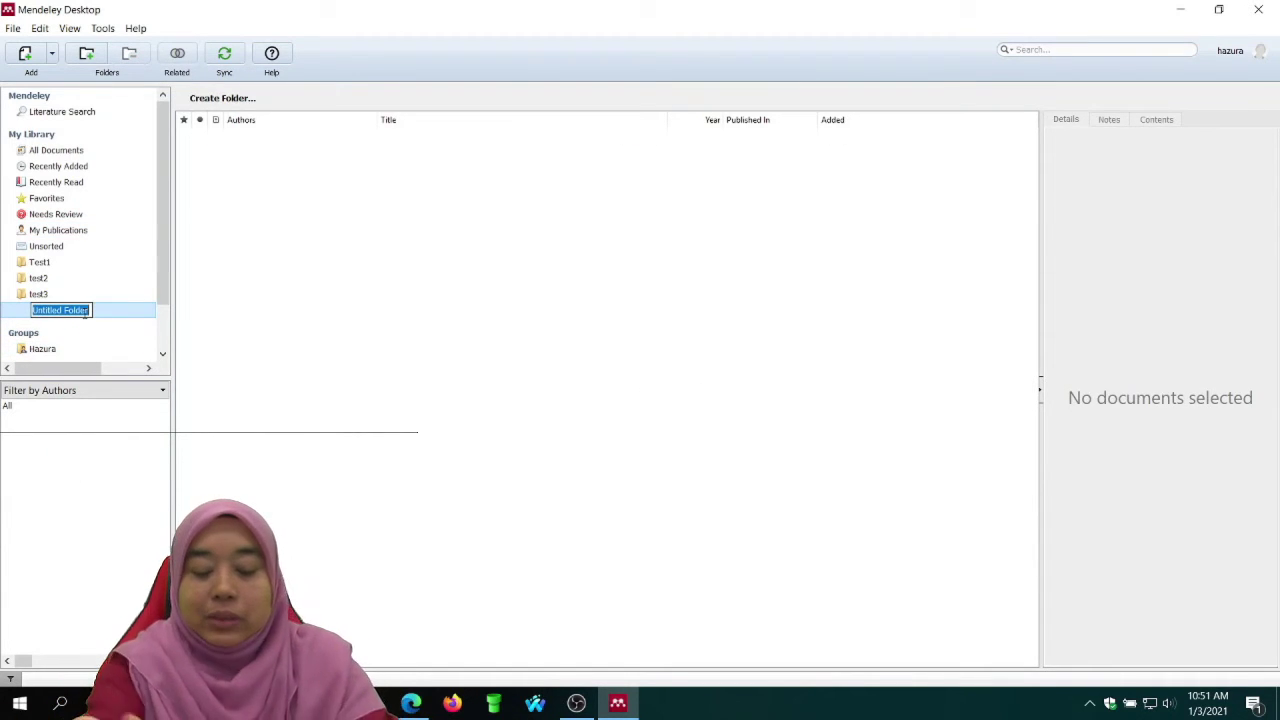
type("data anelitcs")
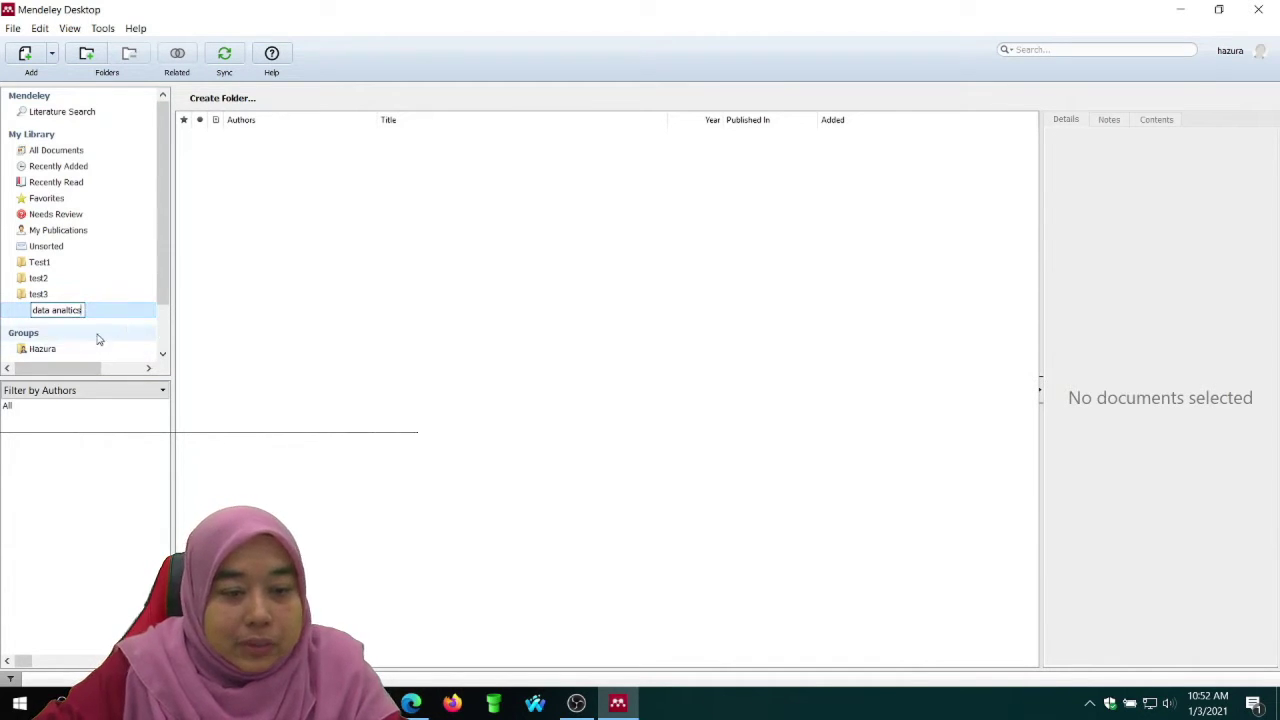
left_click(71, 310)
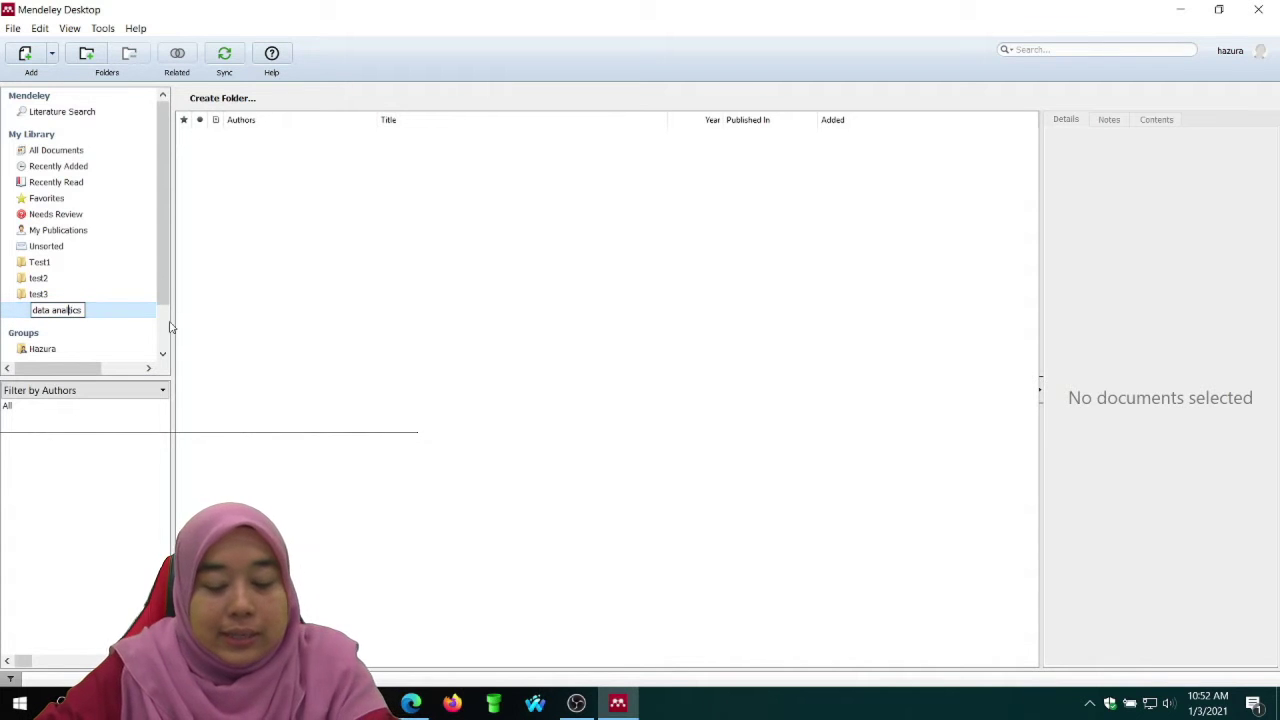
type("y")
key("Return")
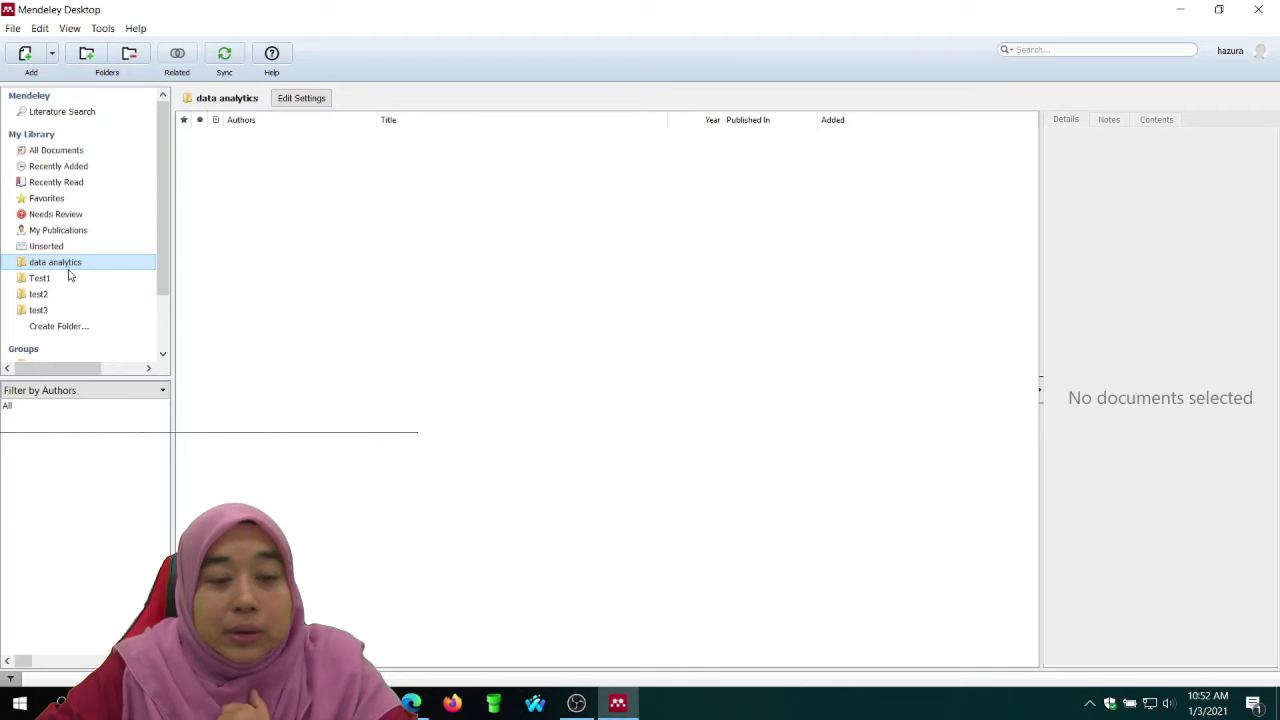
Create another library folder named "KM".
left_click(60, 325)
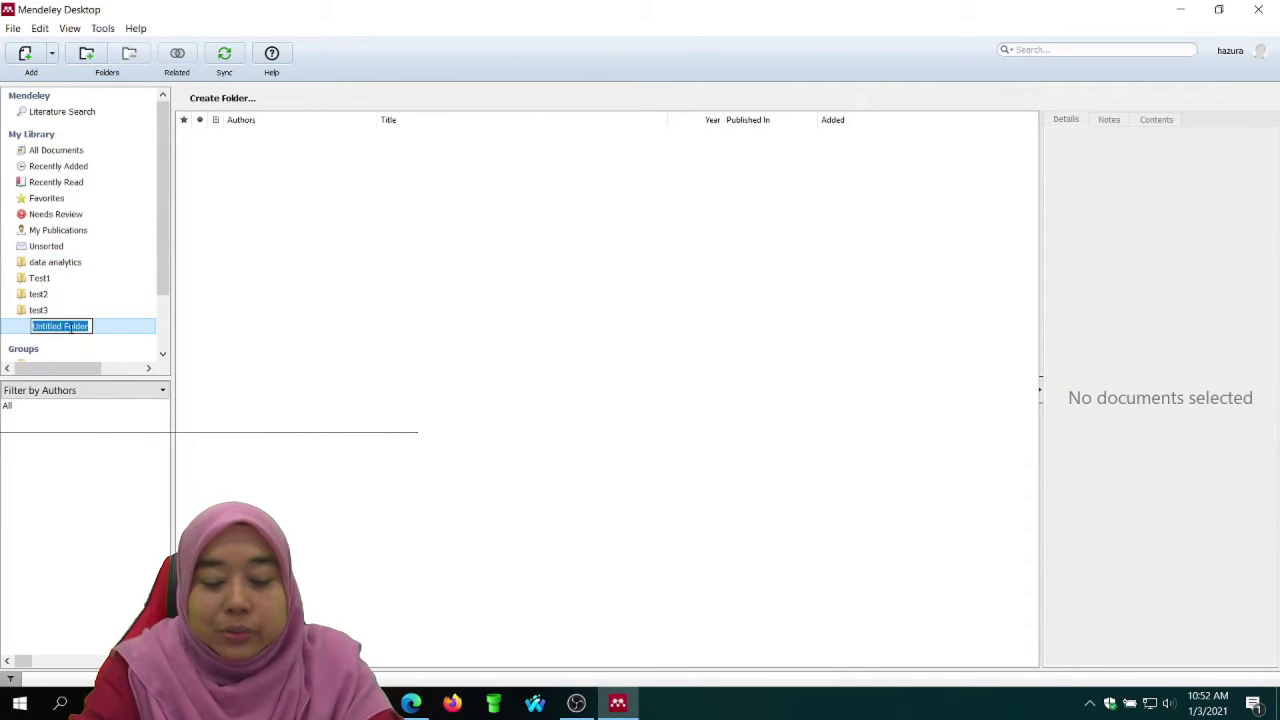
type("k")
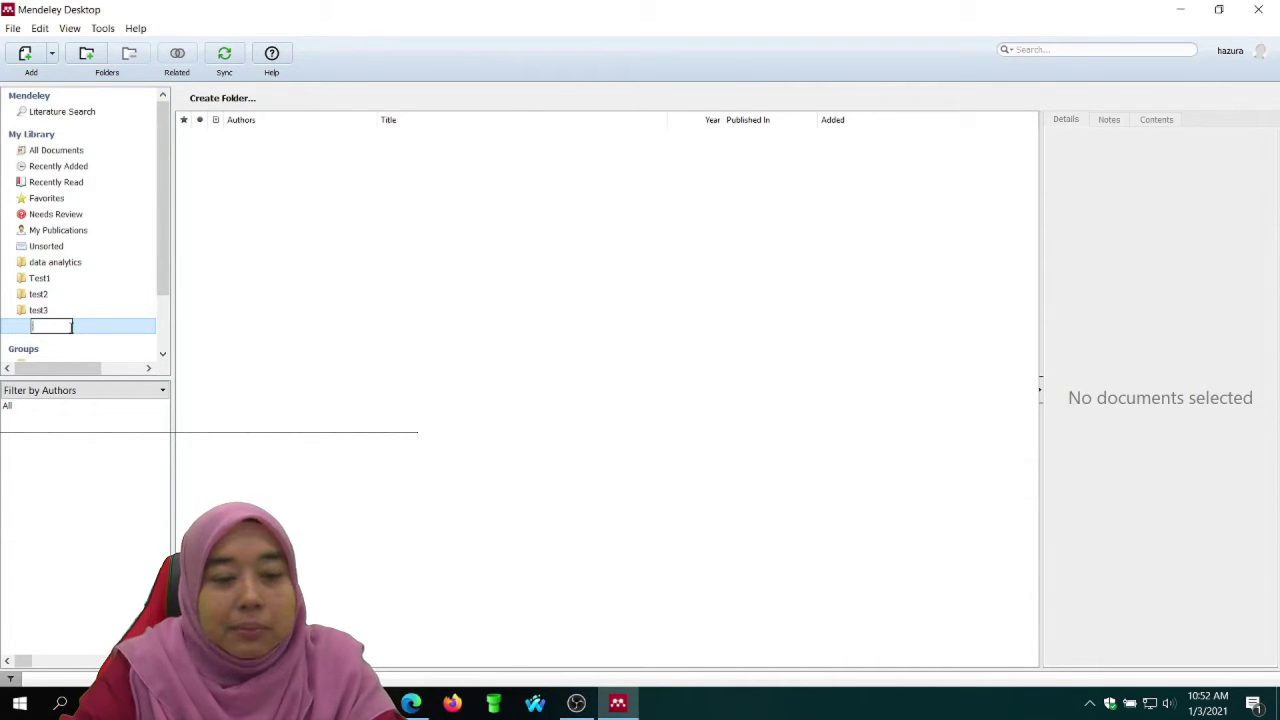
type("M")
key("Return")
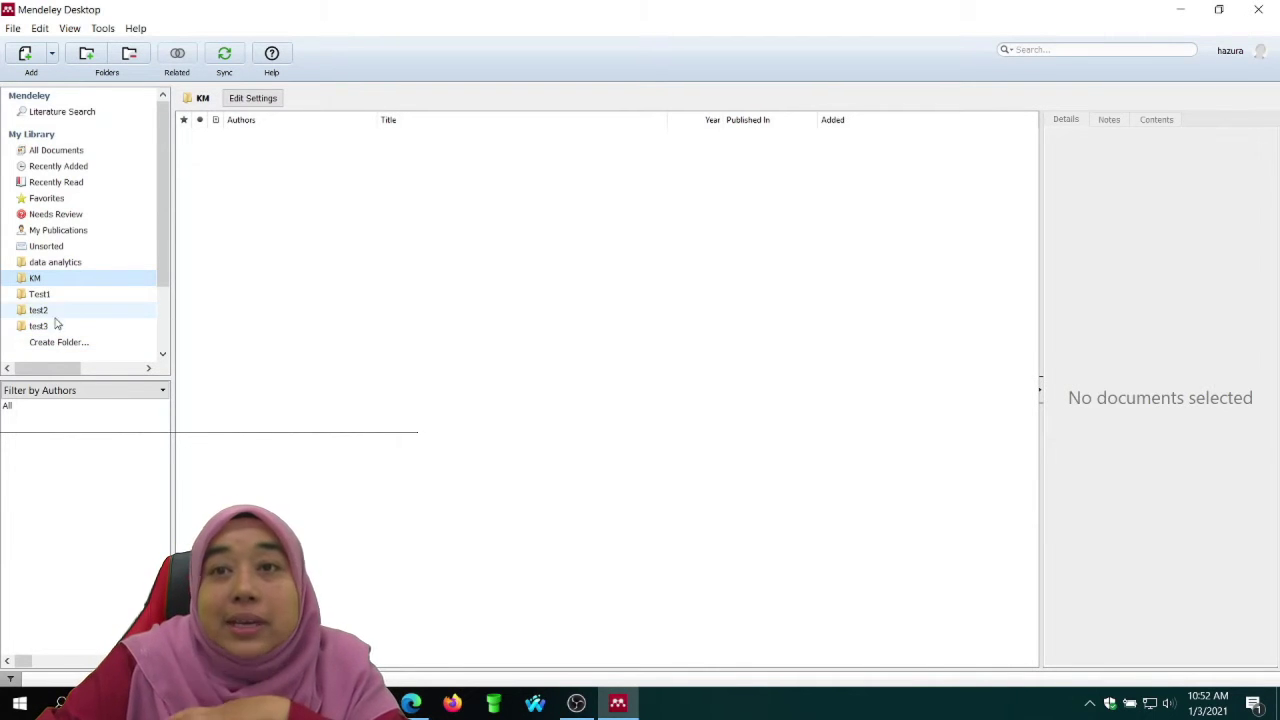
Add the 2011 "Knowledge management" book section from All Documents to the KM folder and check it there.
left_click(72, 270)
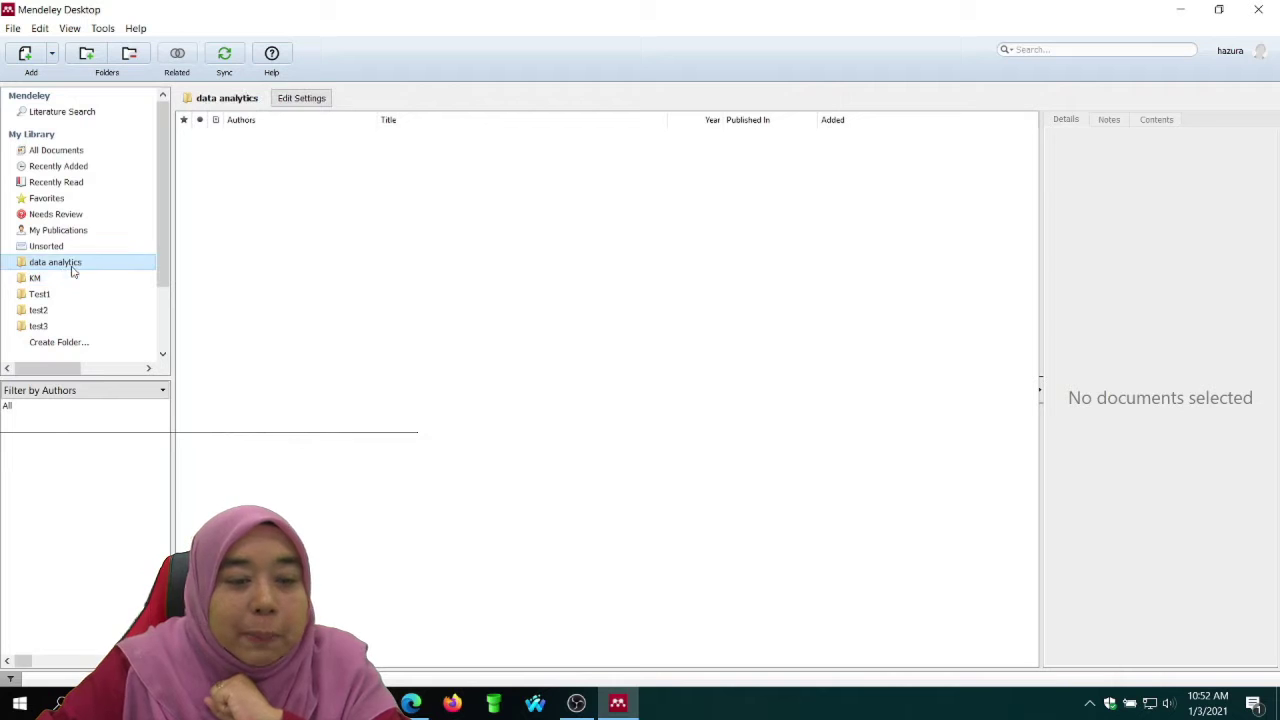
left_click(94, 153)
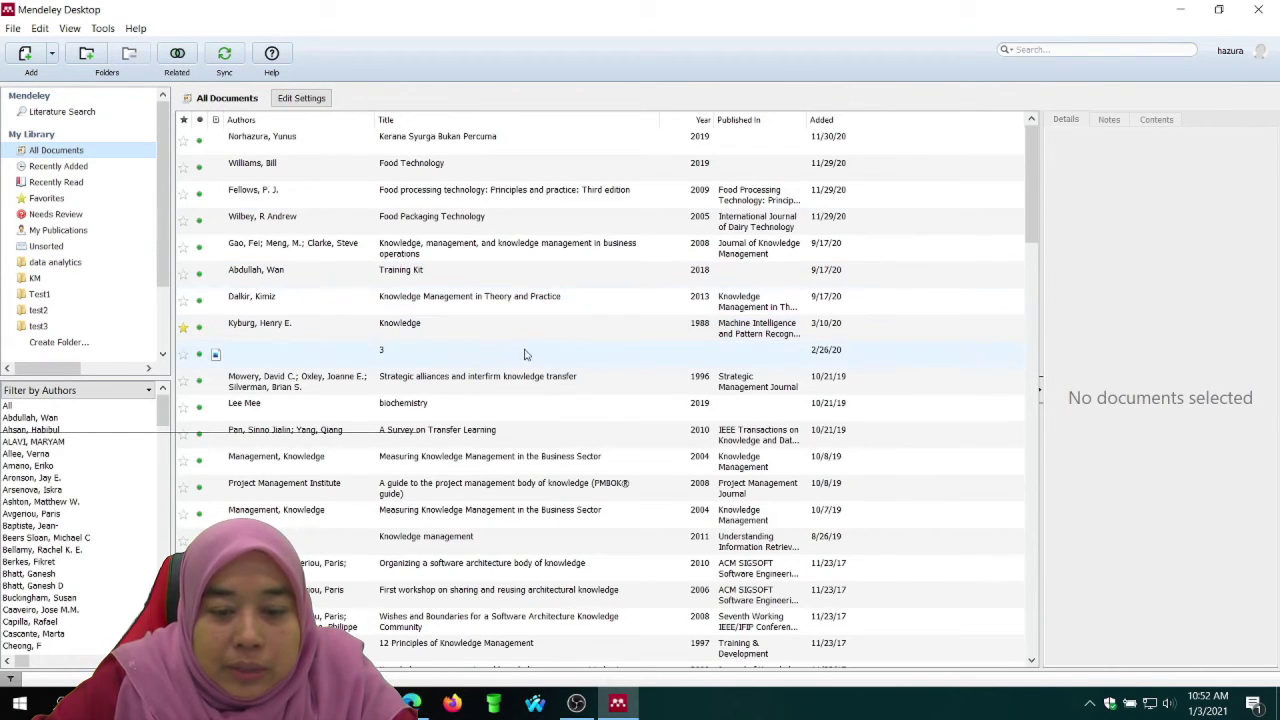
left_click(565, 543)
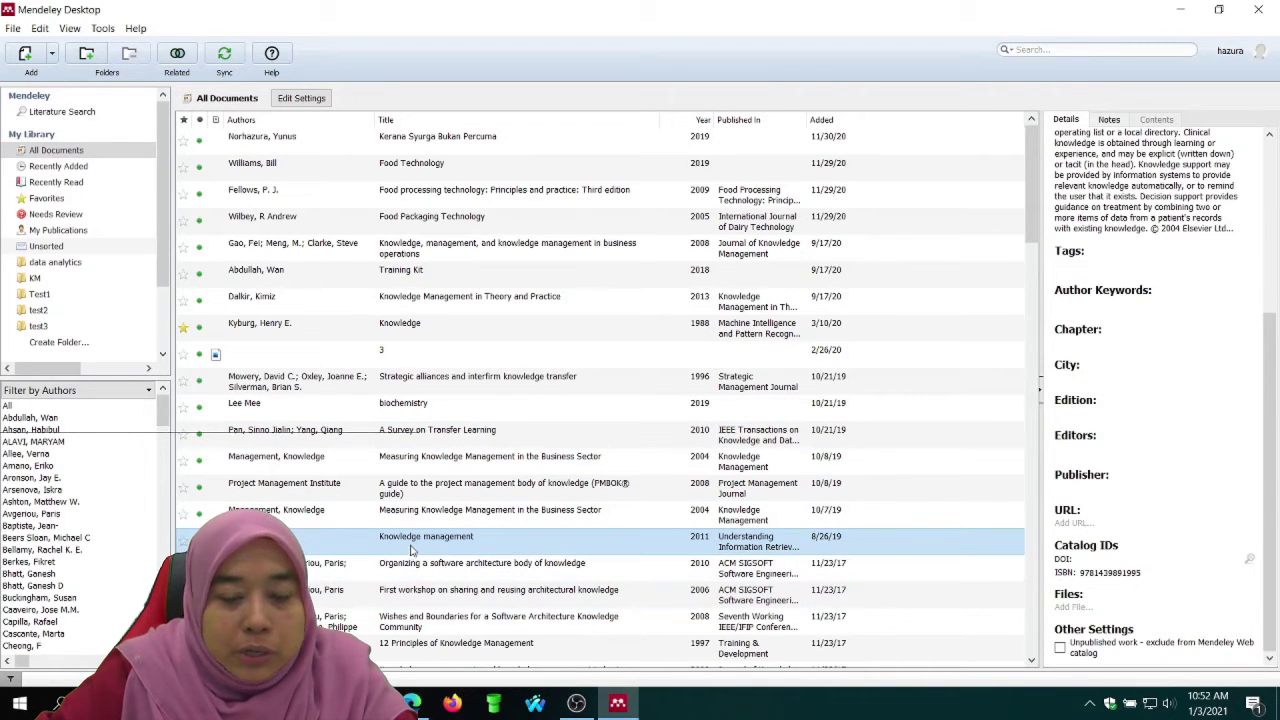
left_click_drag(386, 548, 35, 280)
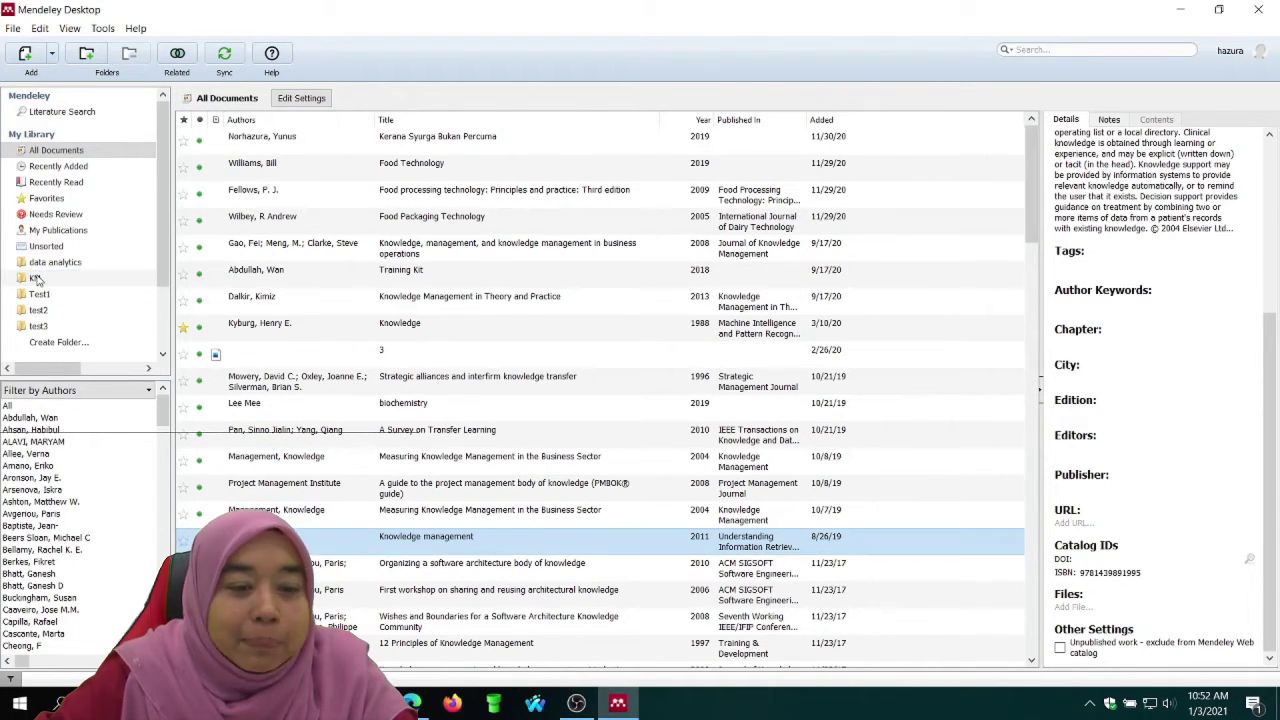
left_click(42, 283)
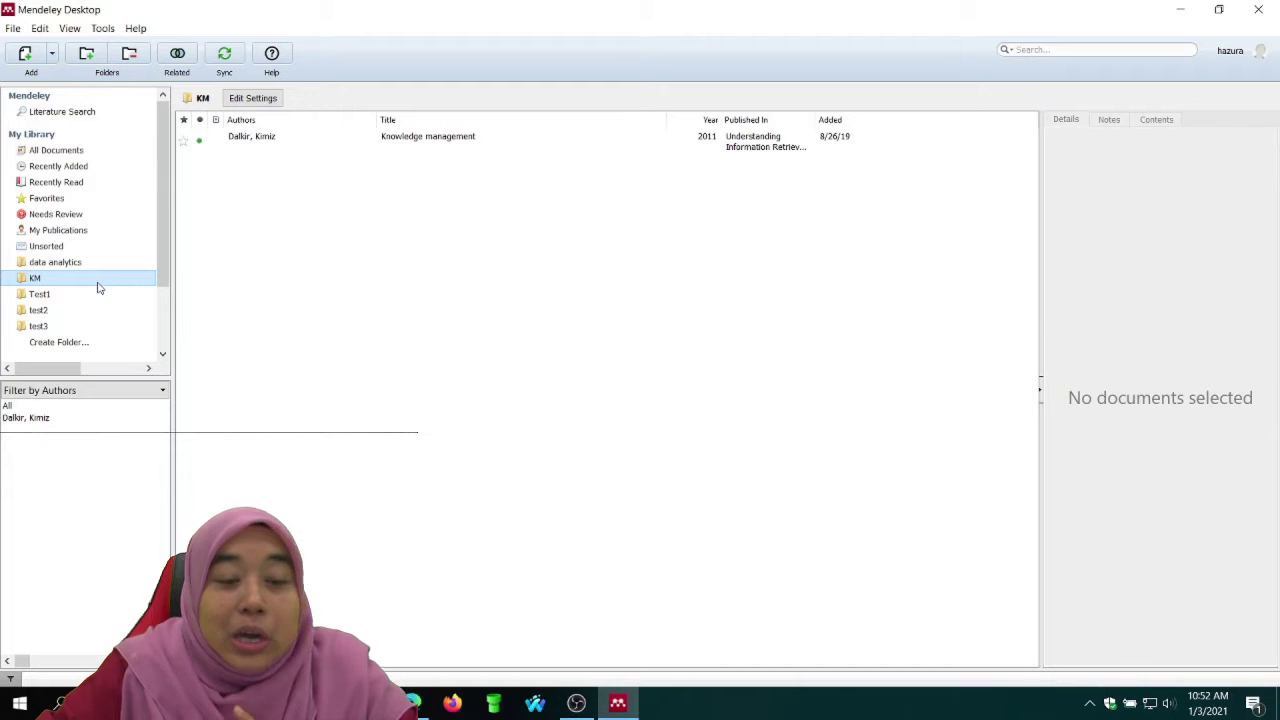
left_click(262, 140)
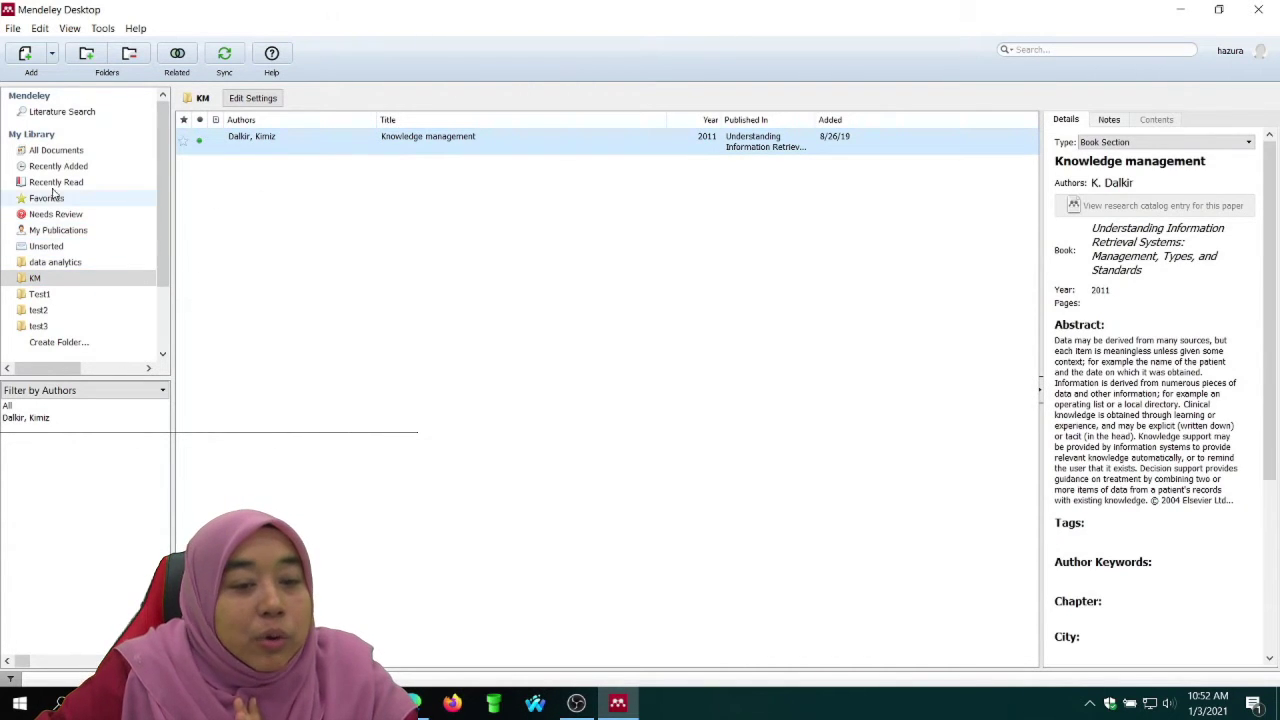
Compare the contents of All Documents with those of the KM and data analytics folders.
left_click(70, 151)
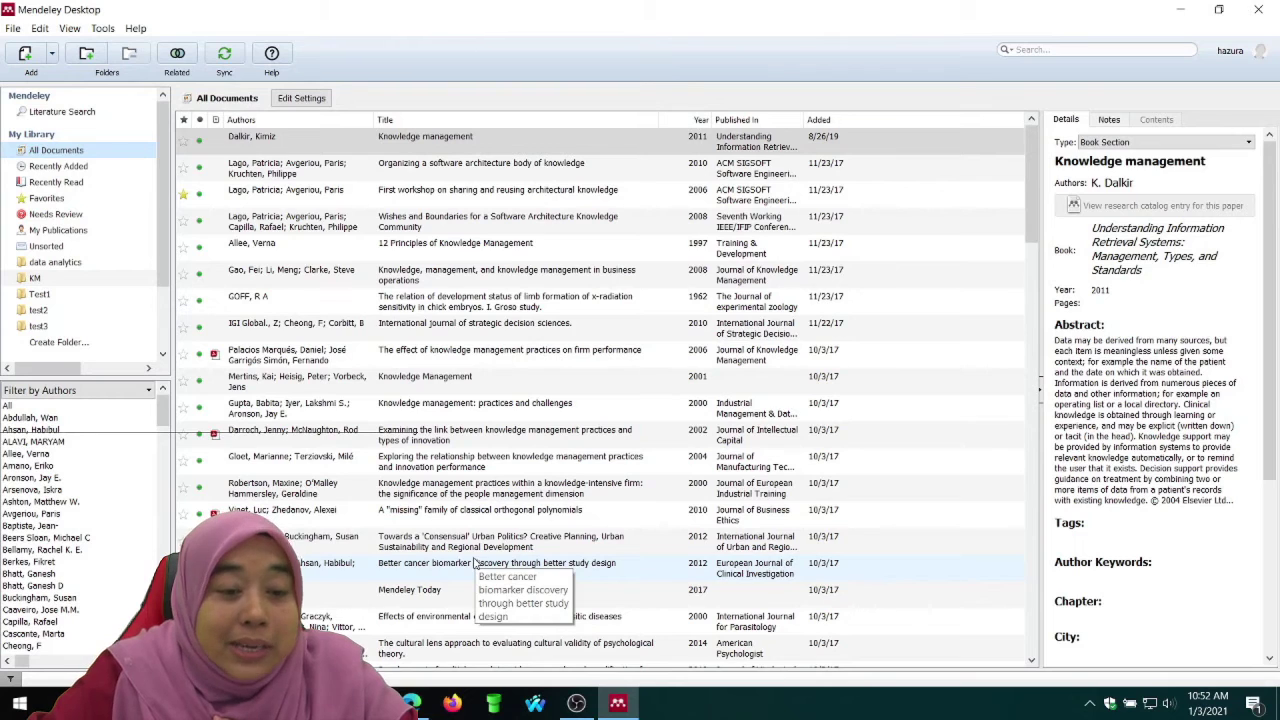
left_click(36, 279)
left_click(409, 209)
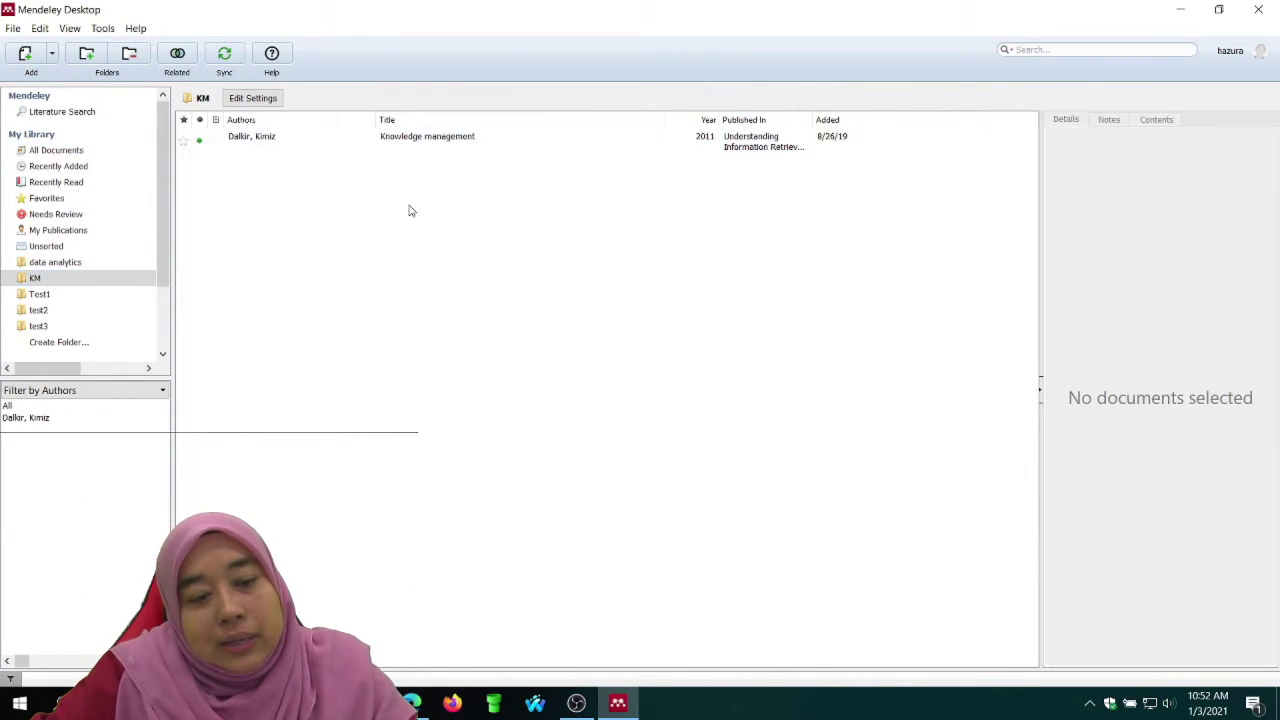
left_click(112, 284)
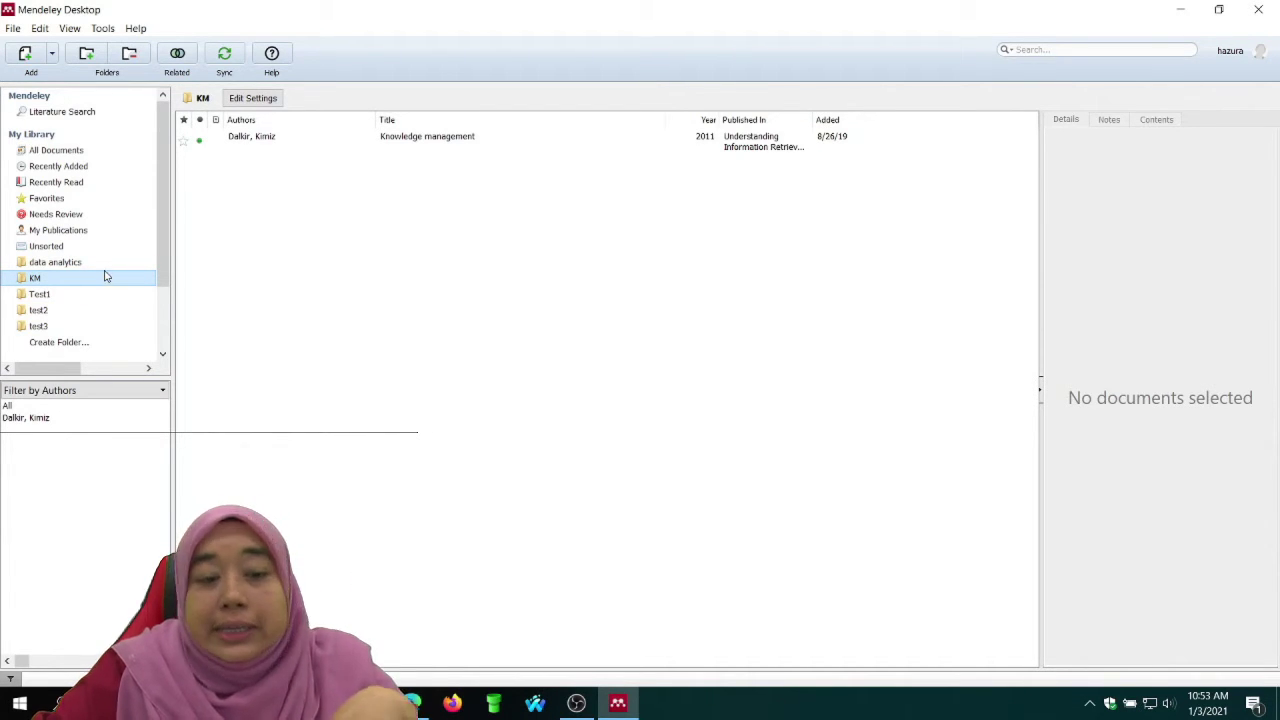
left_click(105, 266)
Search All Documents for "data", add "Big Data Analytics" to the data analytics folder, and check it there before returning to All Documents.
left_click(52, 150)
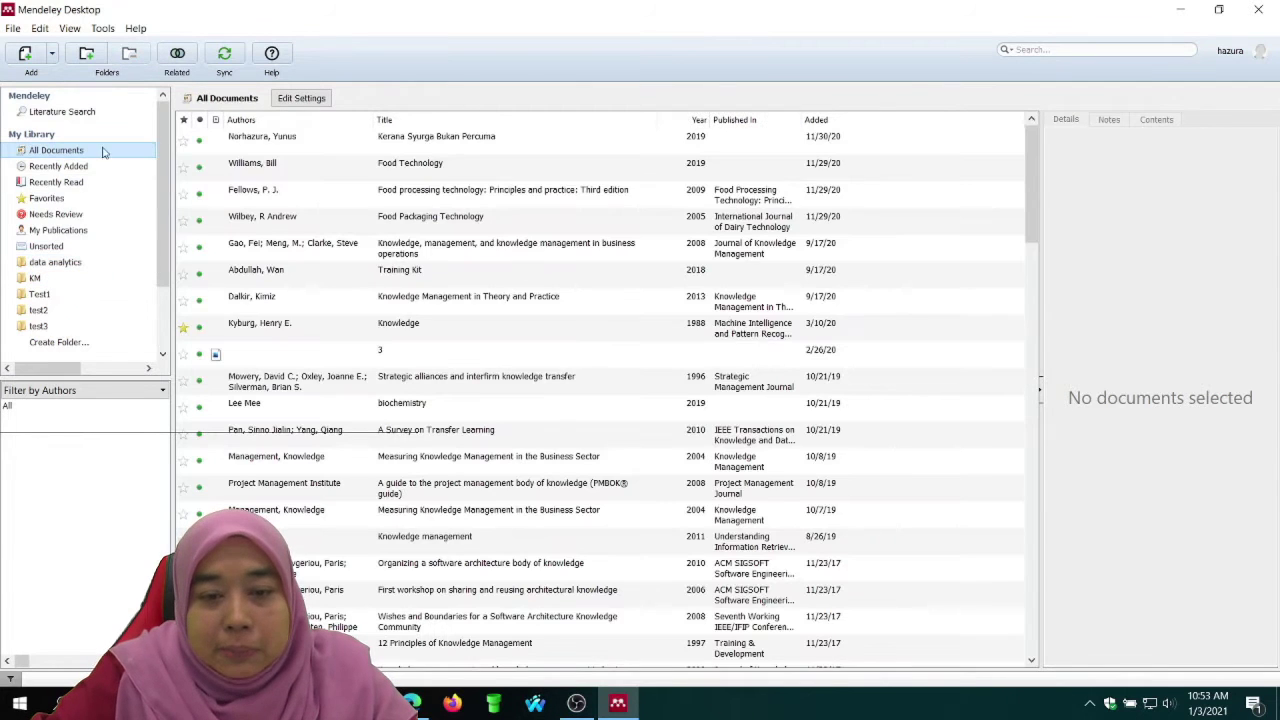
left_click(1036, 50)
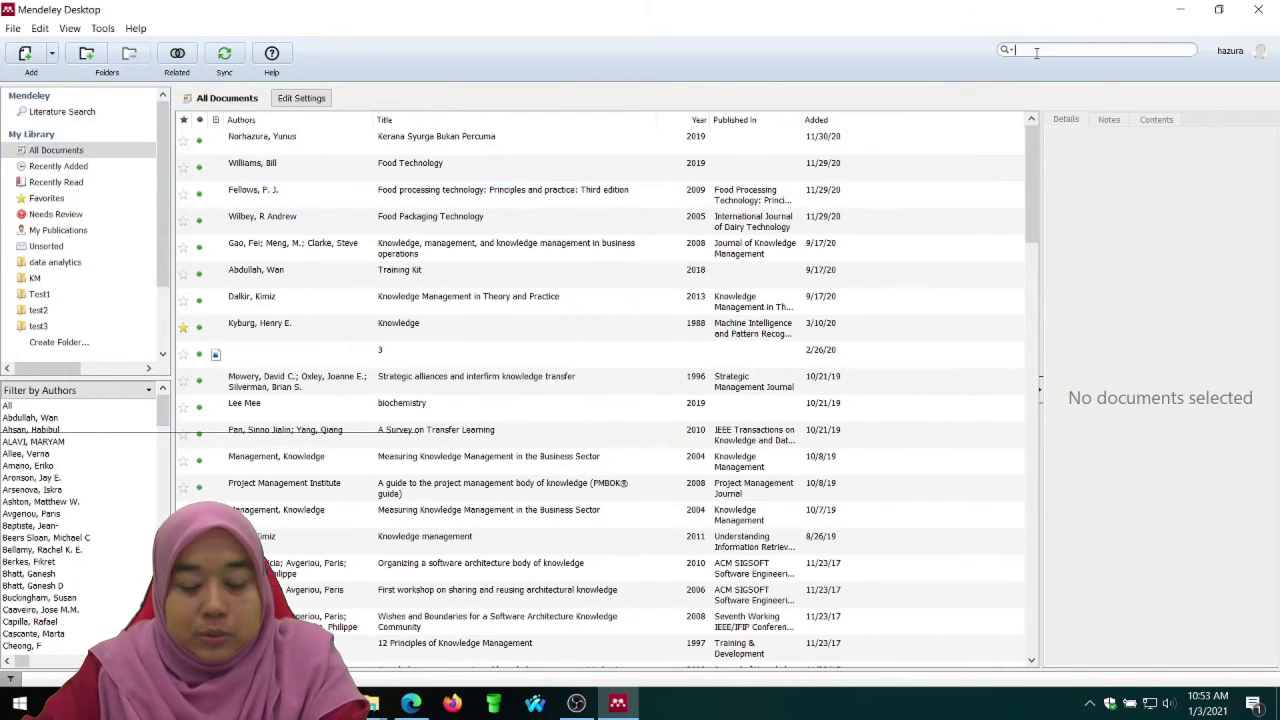
type("data")
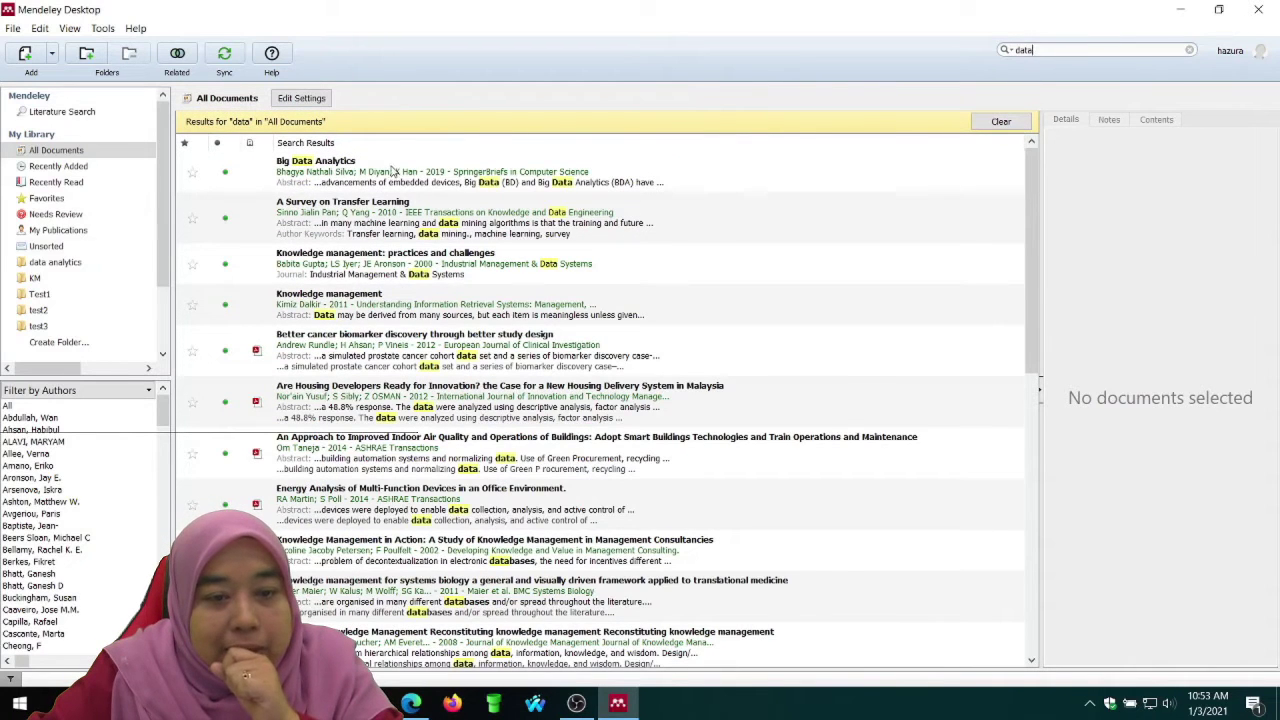
left_click(342, 176)
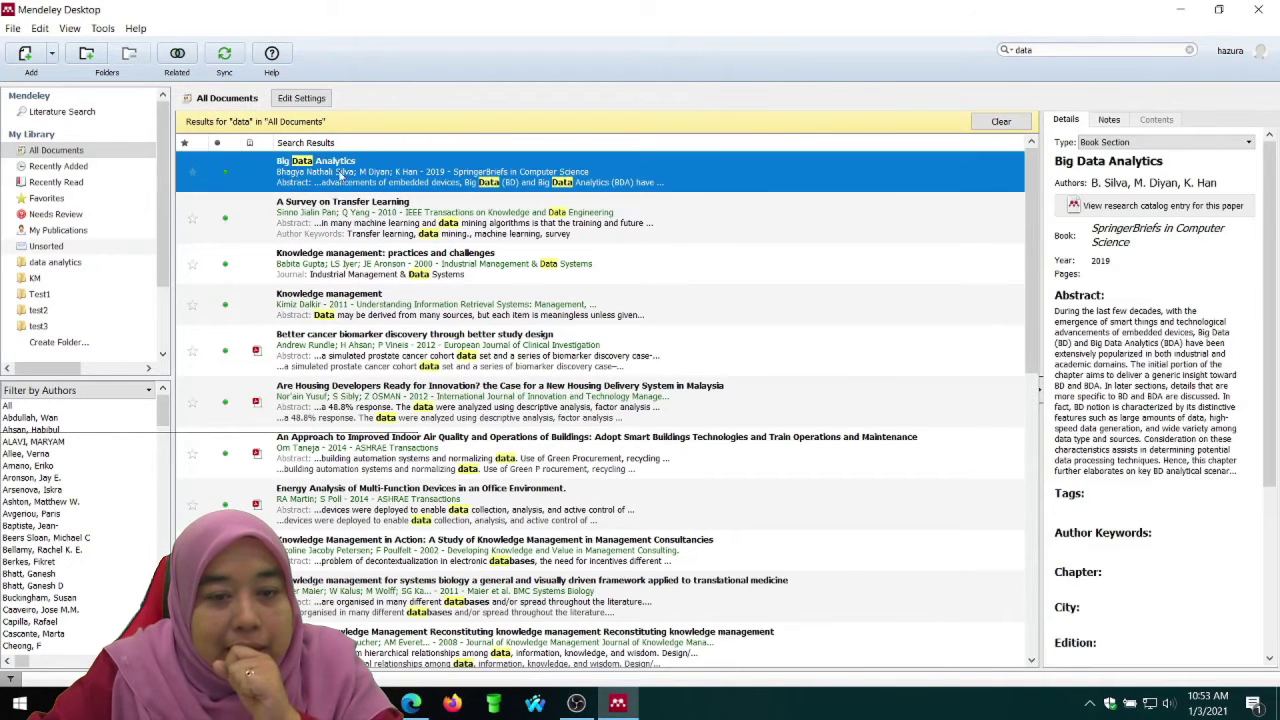
left_click_drag(340, 170, 62, 268)
left_click(57, 266)
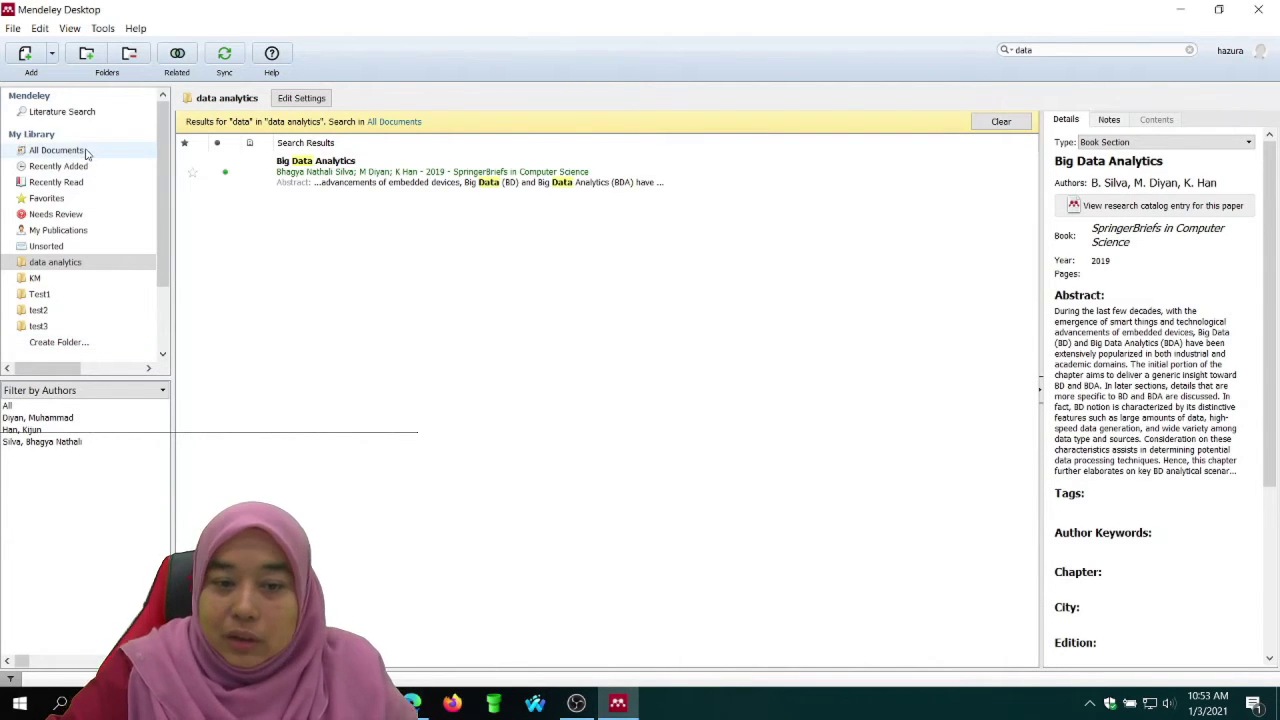
left_click(55, 150)
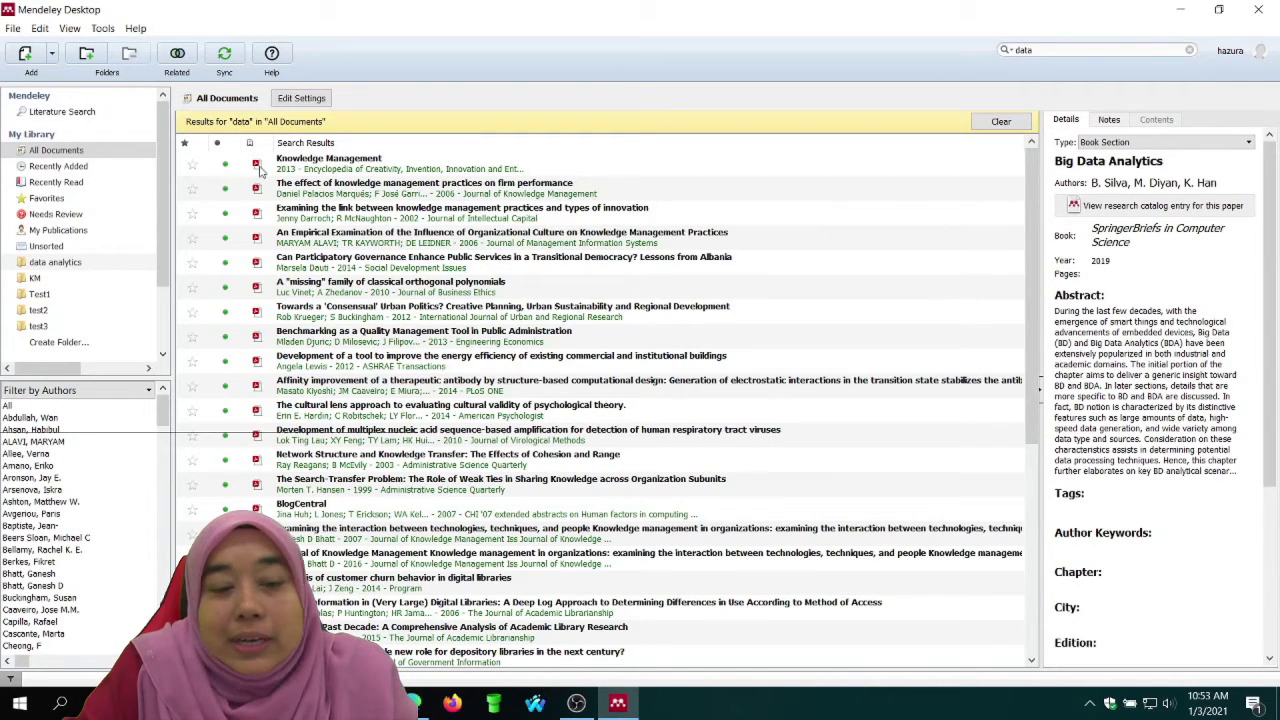
Try to open the PDF of "Examining the link between knowledge management practices and types of innovation" from the search results, then close Foxit Reader.
left_click(191, 171)
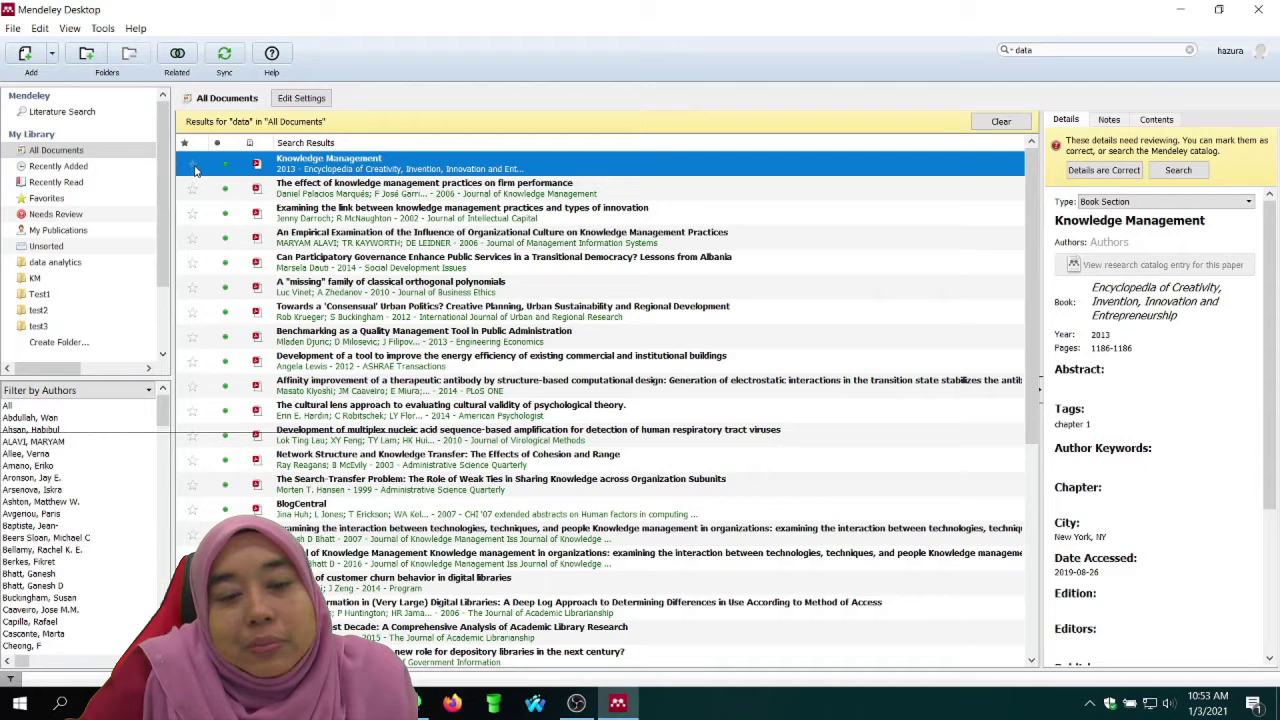
left_click(196, 191)
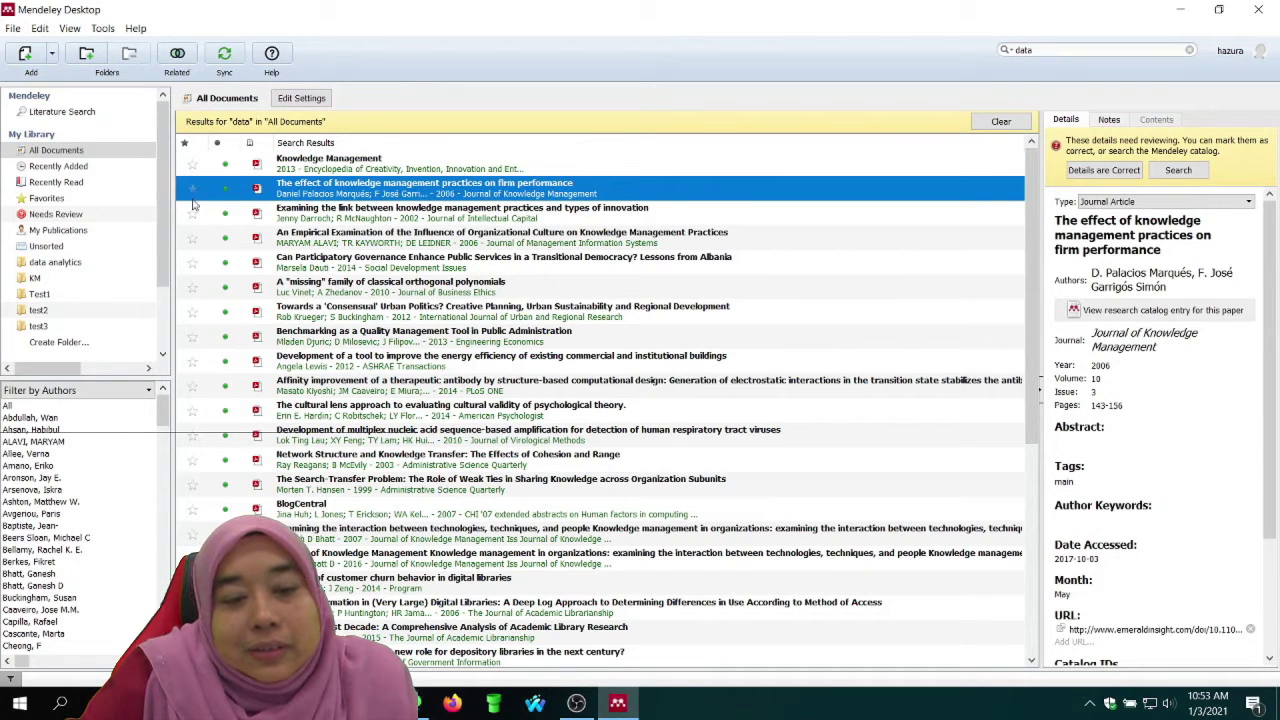
left_click(194, 213)
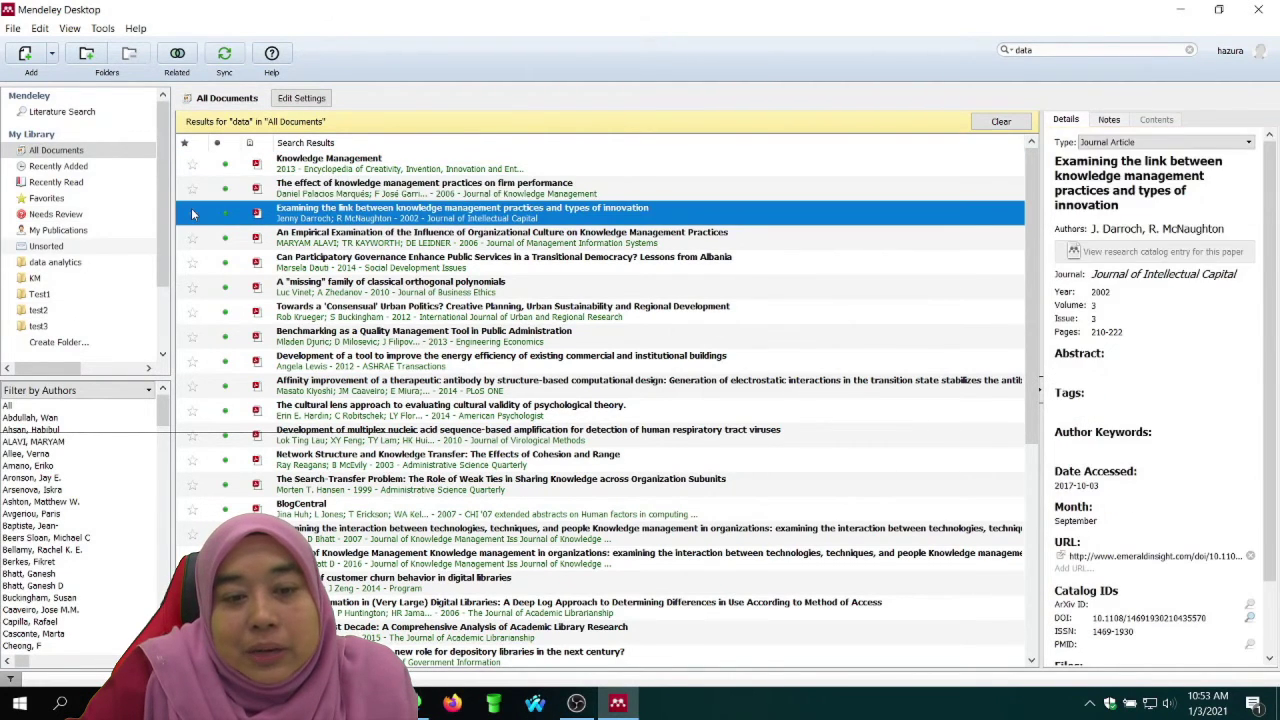
double_click(193, 213)
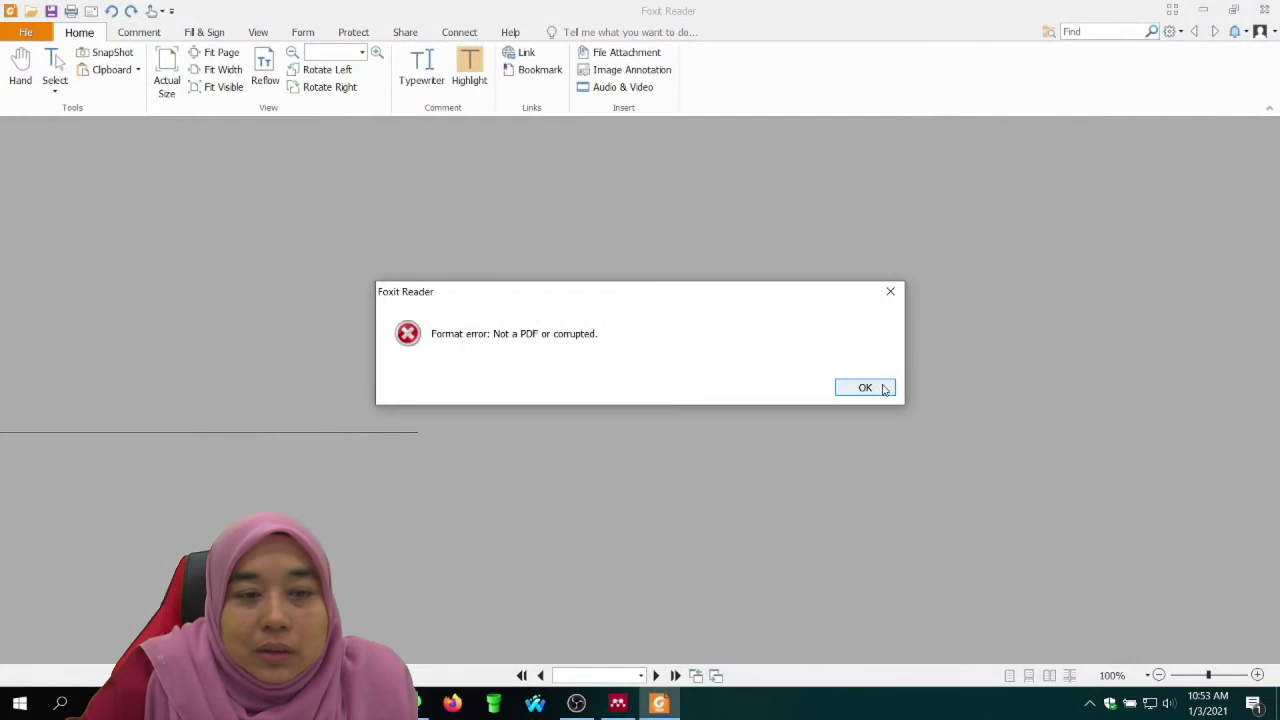
left_click(850, 390)
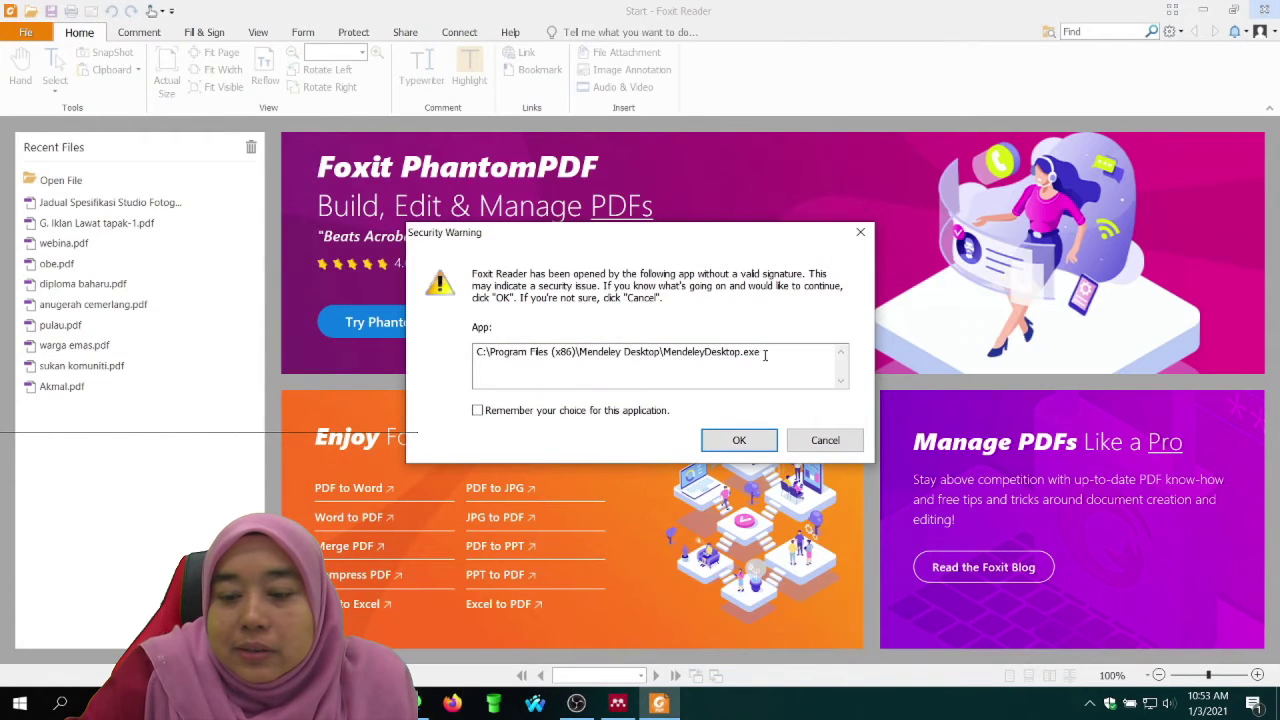
left_click(747, 450)
left_click(1262, 10)
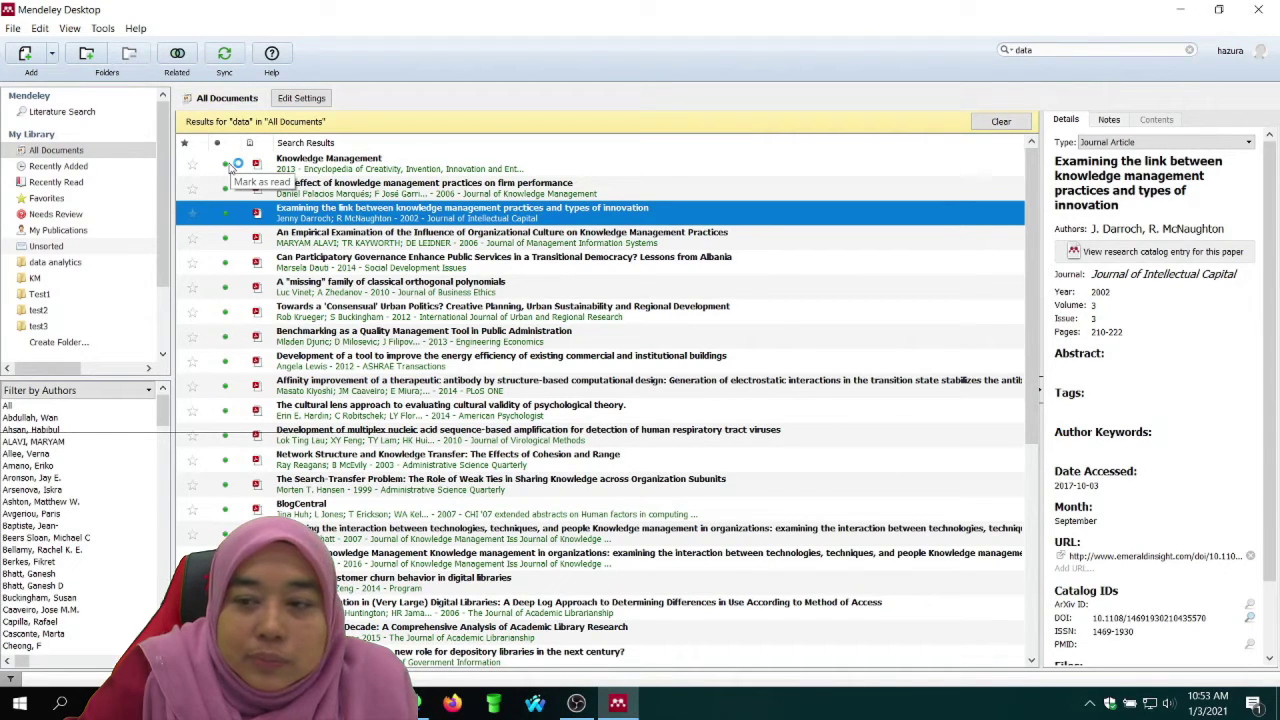
Clear the "data" search and mark the "Food Technology" book as a favourite in All Documents.
left_click(1001, 121)
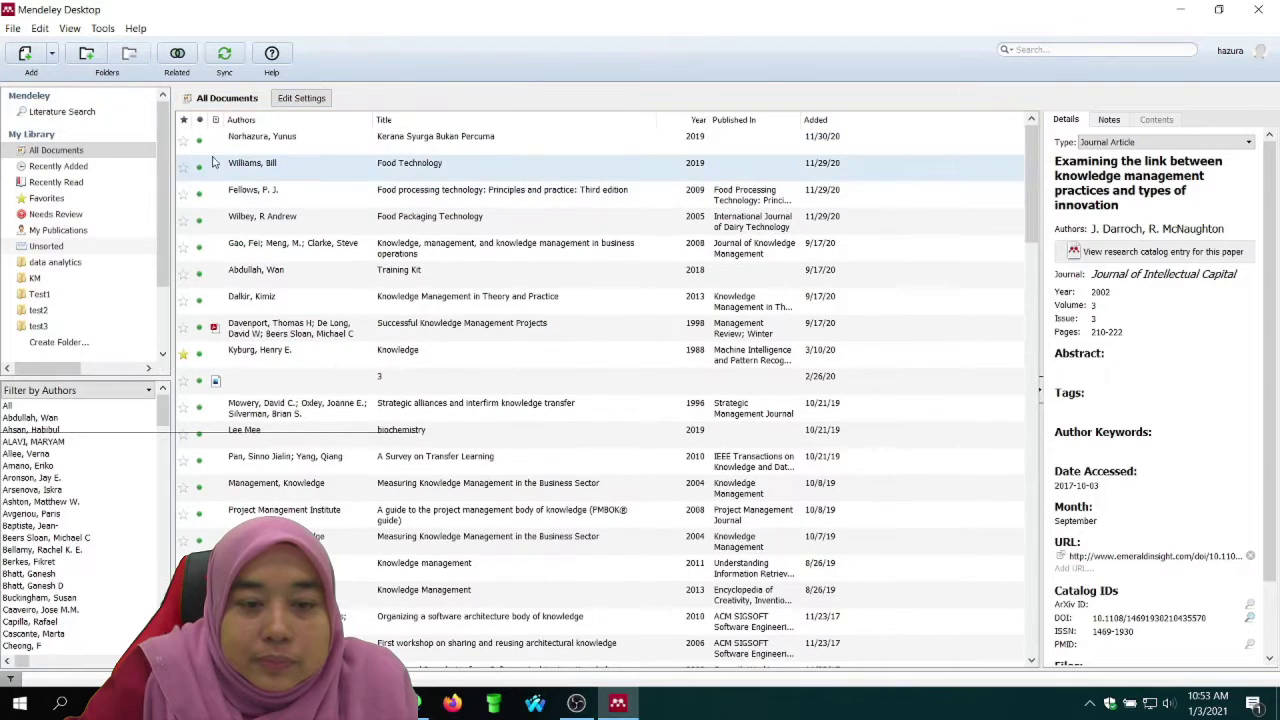
left_click(184, 172)
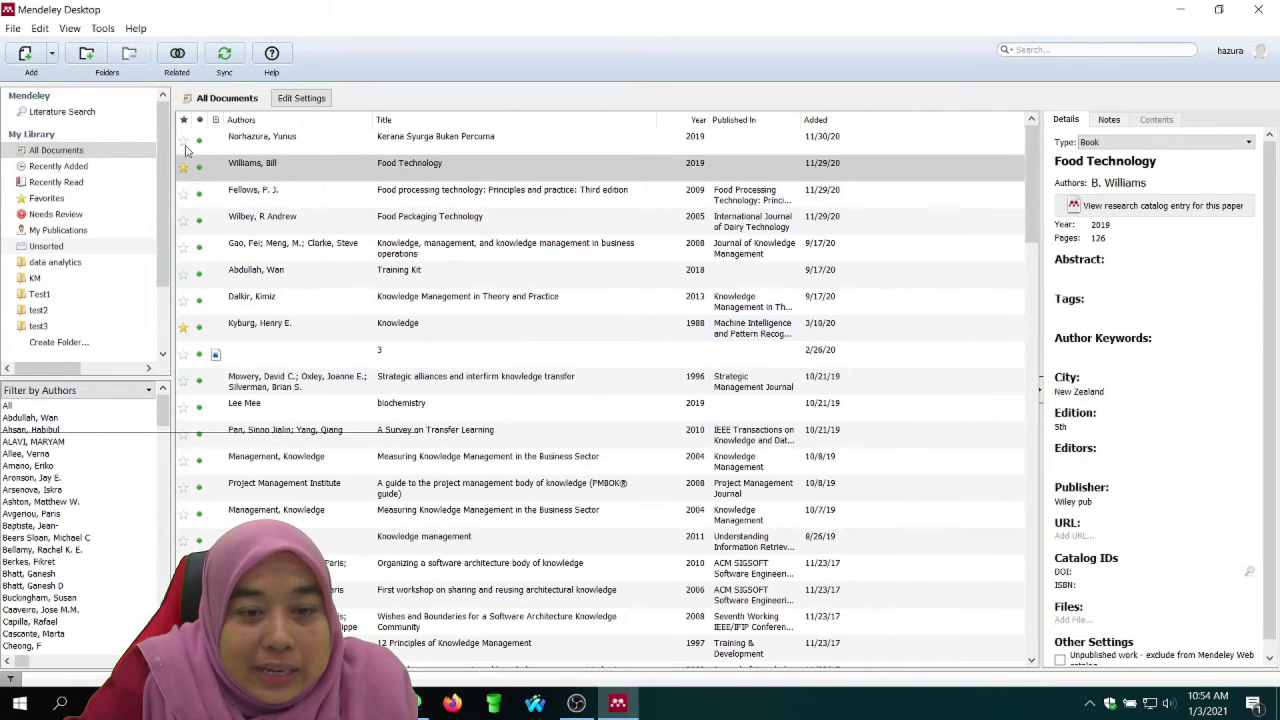
Examine the All Documents list for favourite stars, attached file types and dates added.
scroll(216, 366, "down", 2)
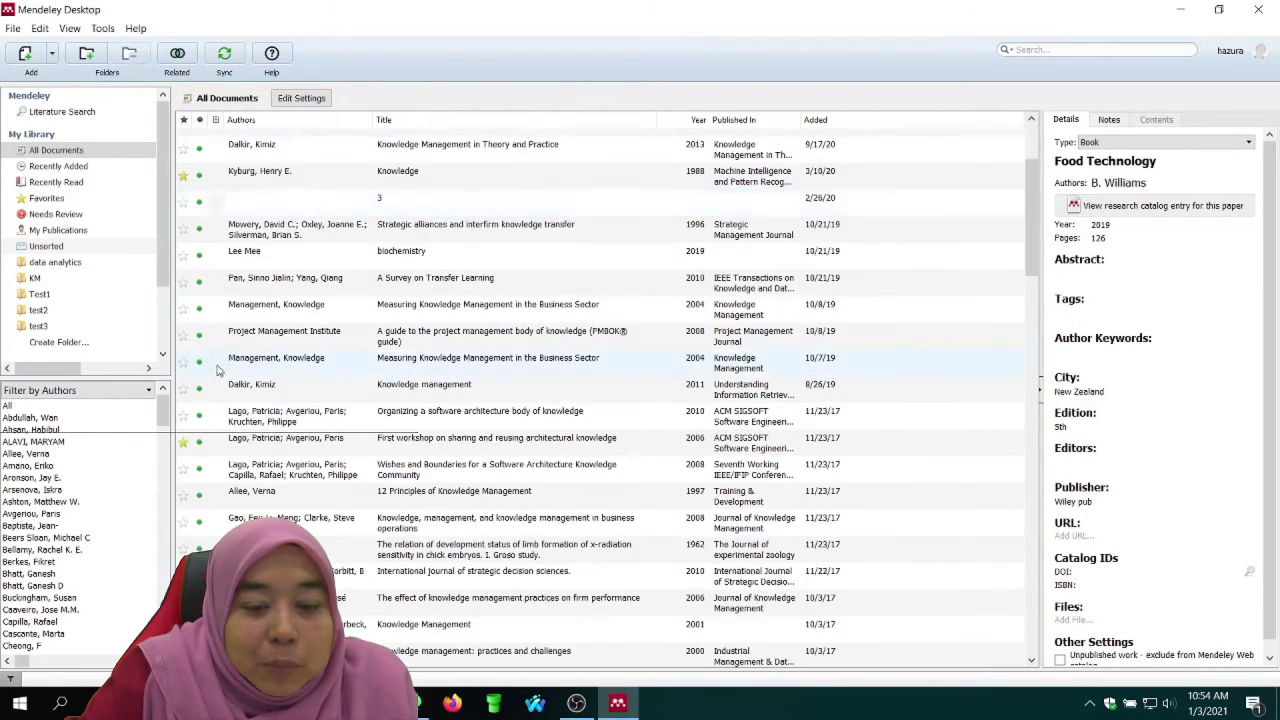
scroll(216, 370, "down", 3)
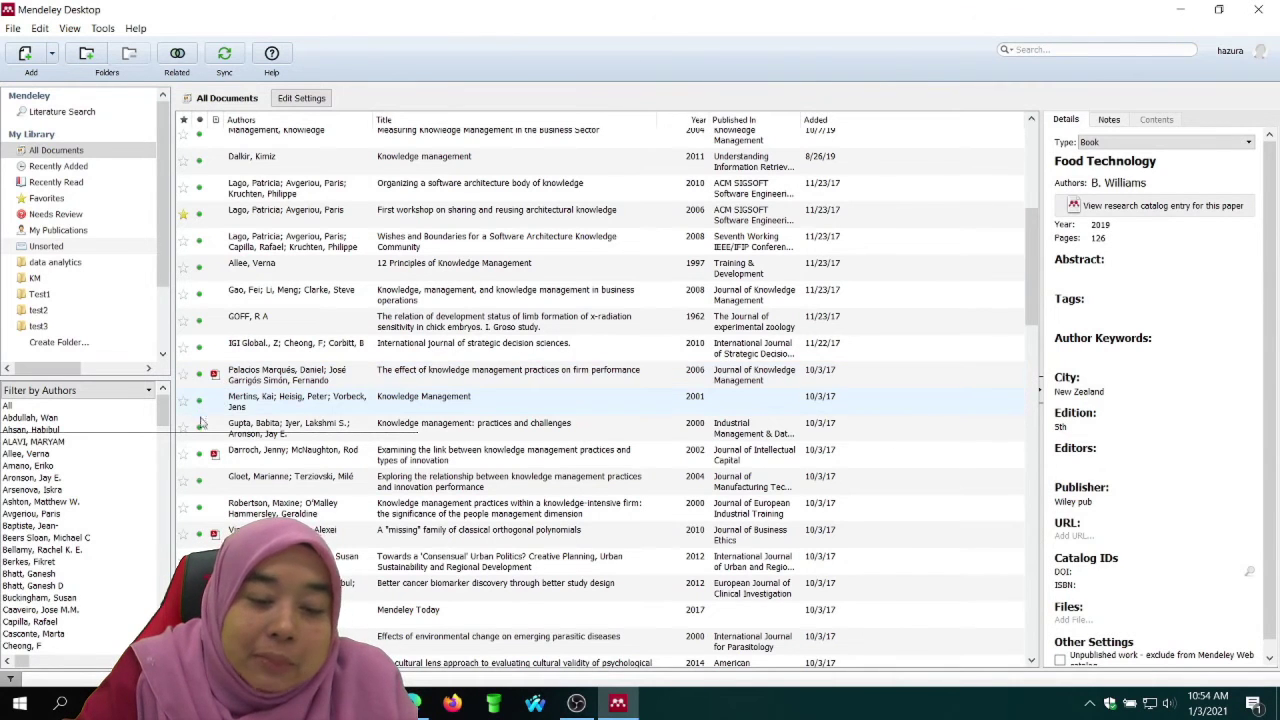
scroll(205, 415, "down", 7)
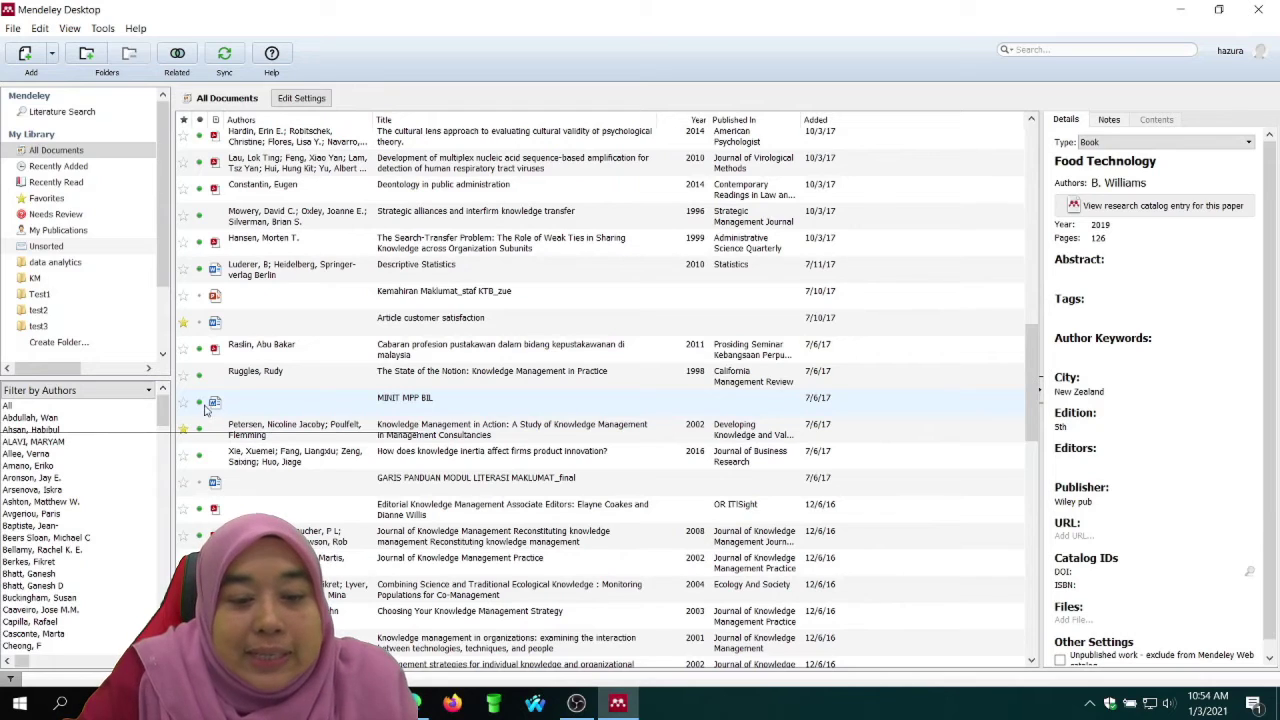
scroll(230, 435, "down", 2)
scroll(235, 437, "down", 4)
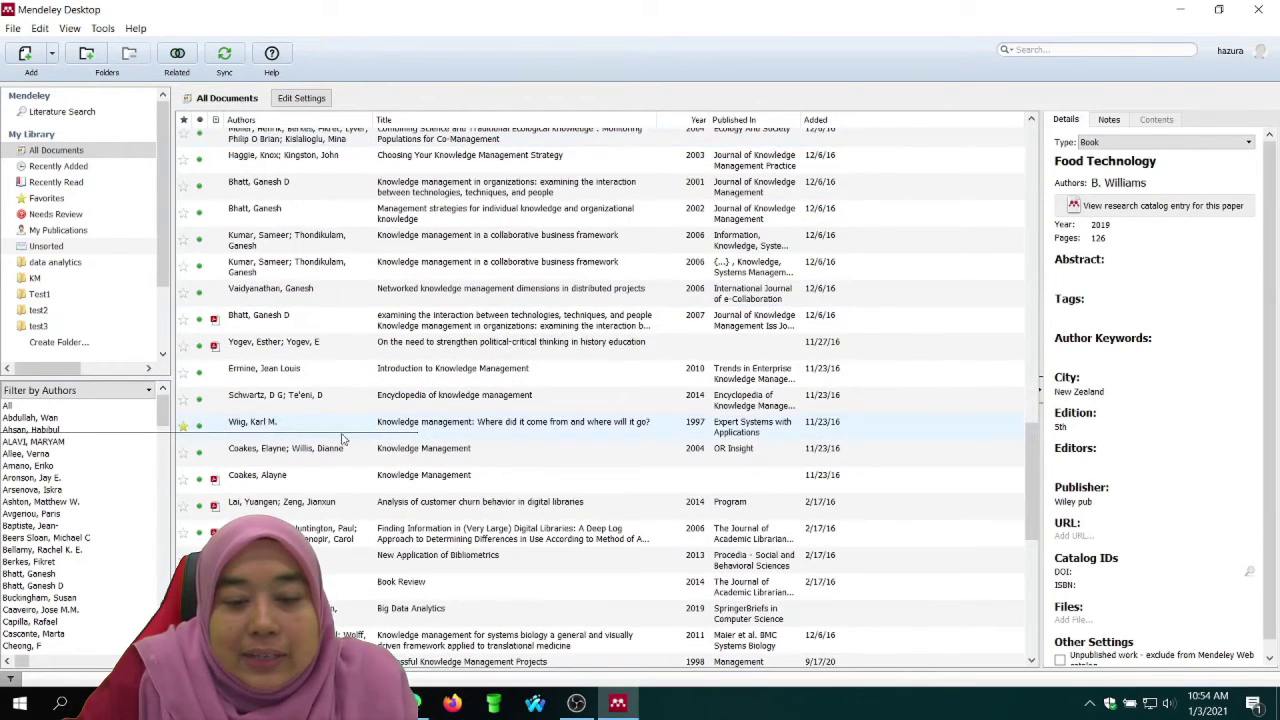
scroll(307, 163, "up", 6)
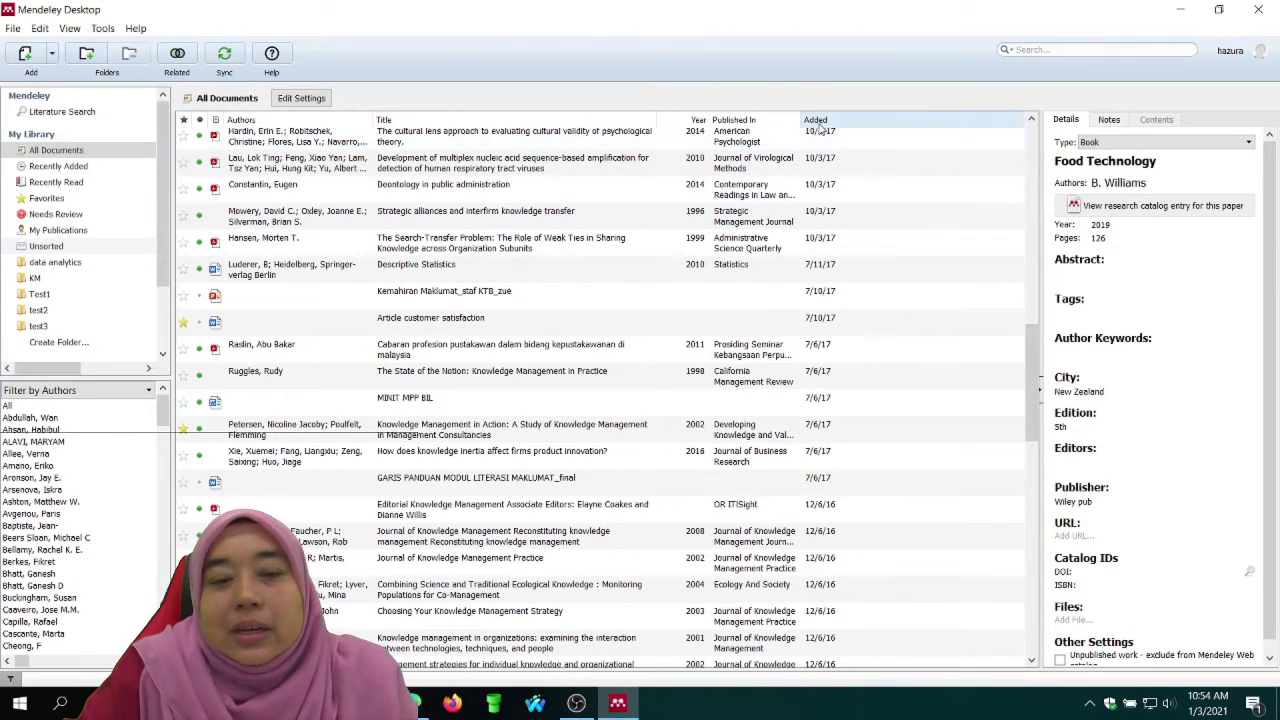
scroll(404, 245, "up", 4)
scroll(404, 245, "up", 2)
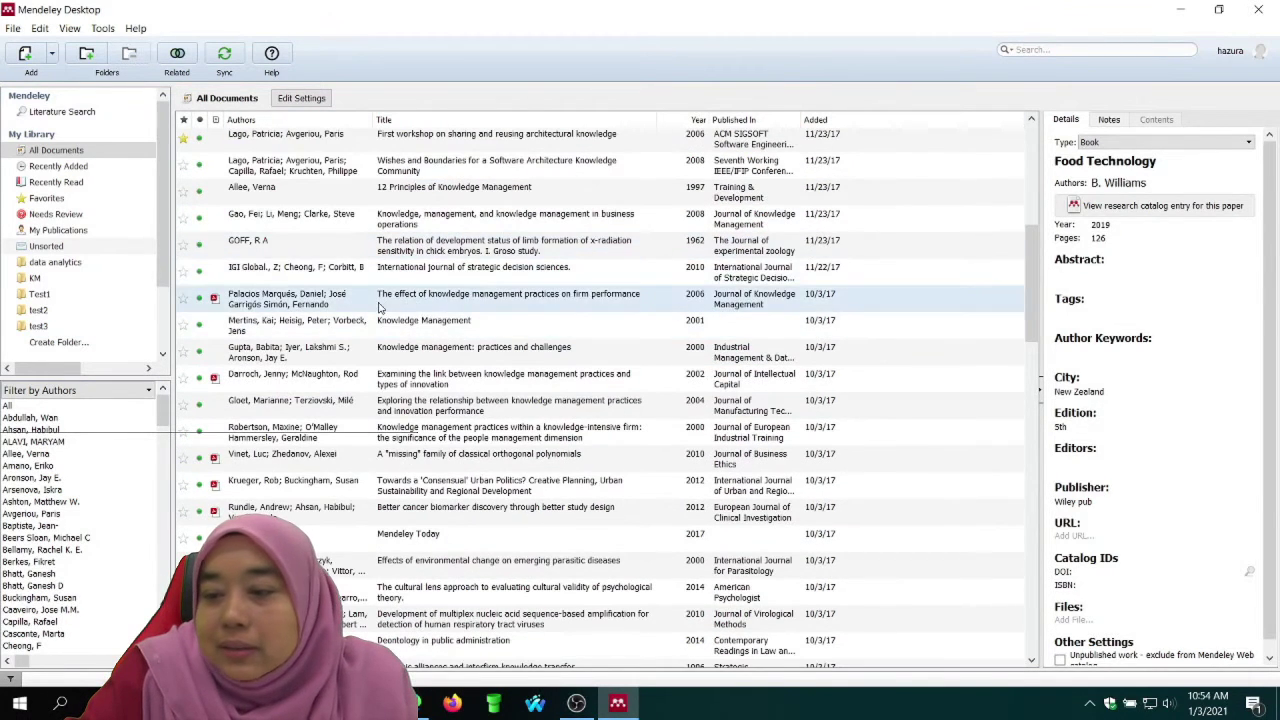
Check the details of "The effect of knowledge management practices on firm performance" and try to open its attached PDF.
left_click(380, 300)
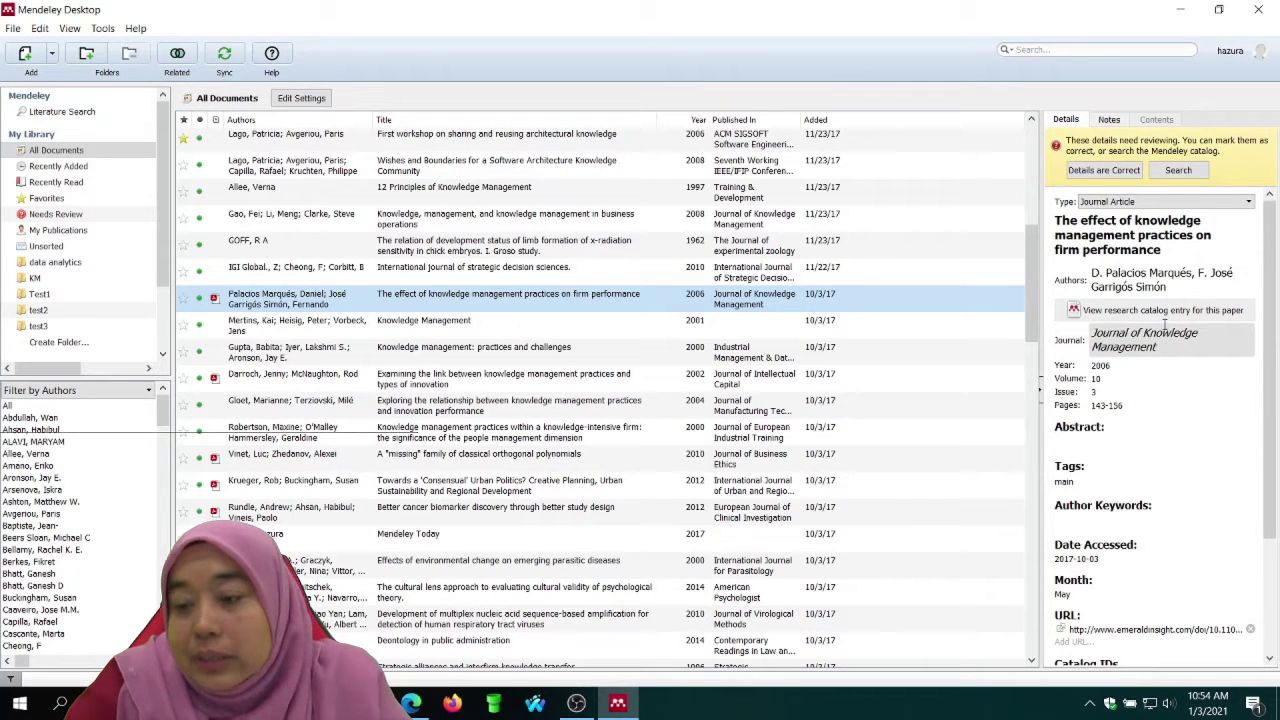
left_click(1110, 440)
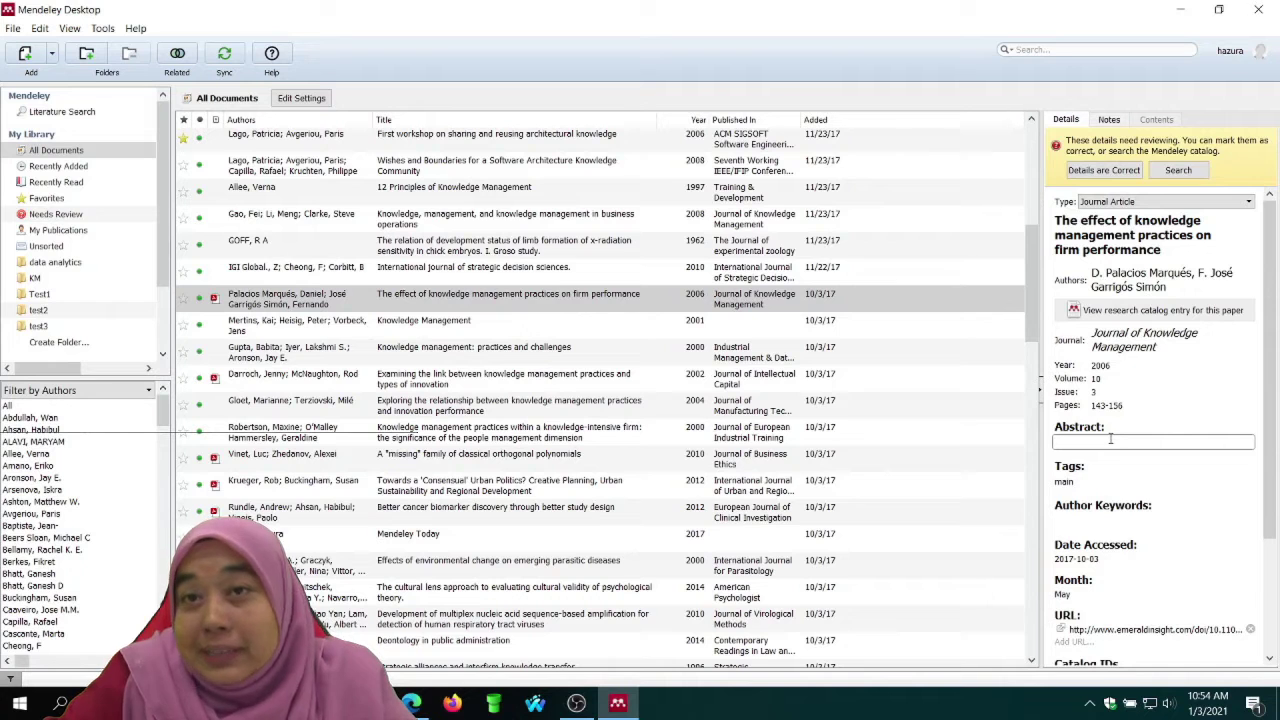
double_click(400, 305)
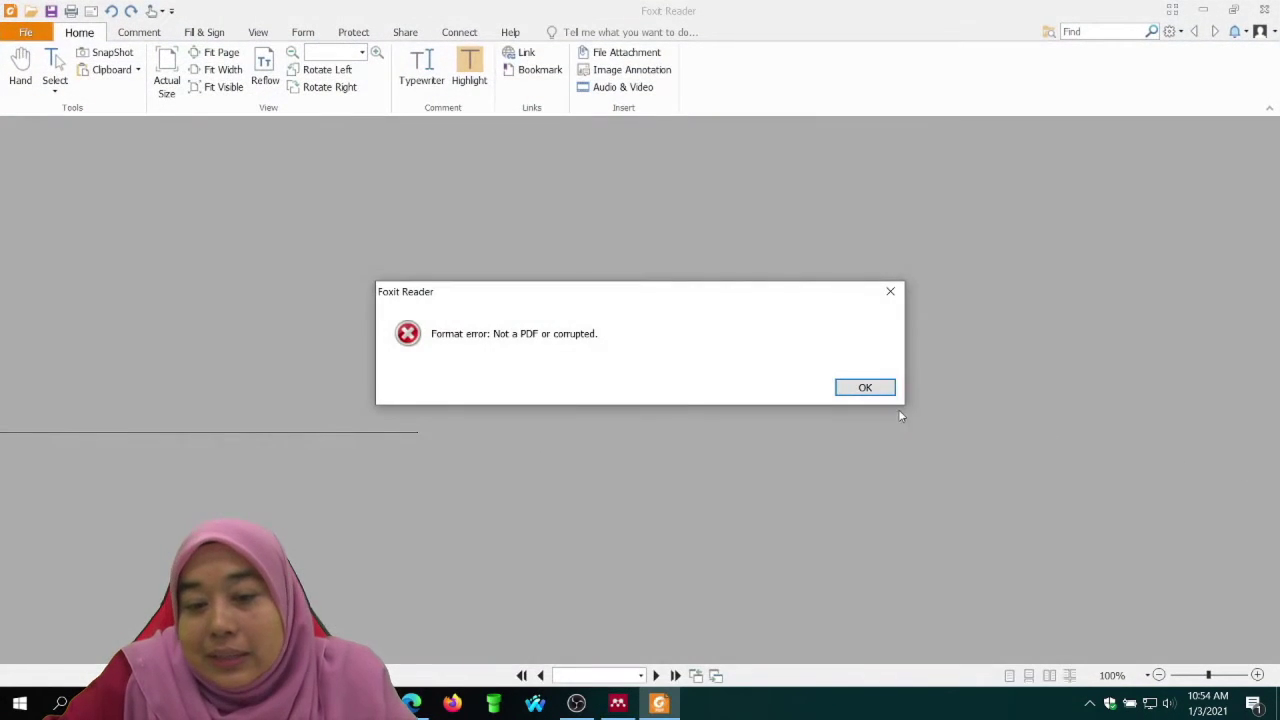
left_click(880, 388)
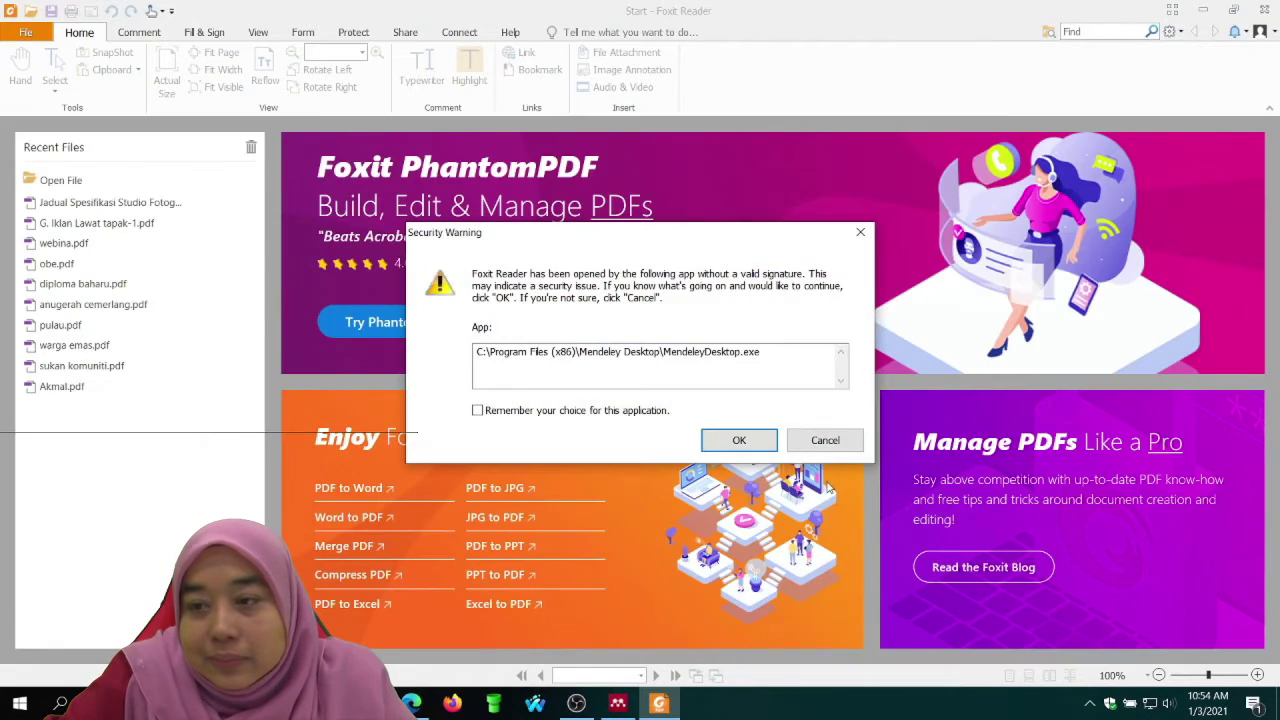
left_click(825, 442)
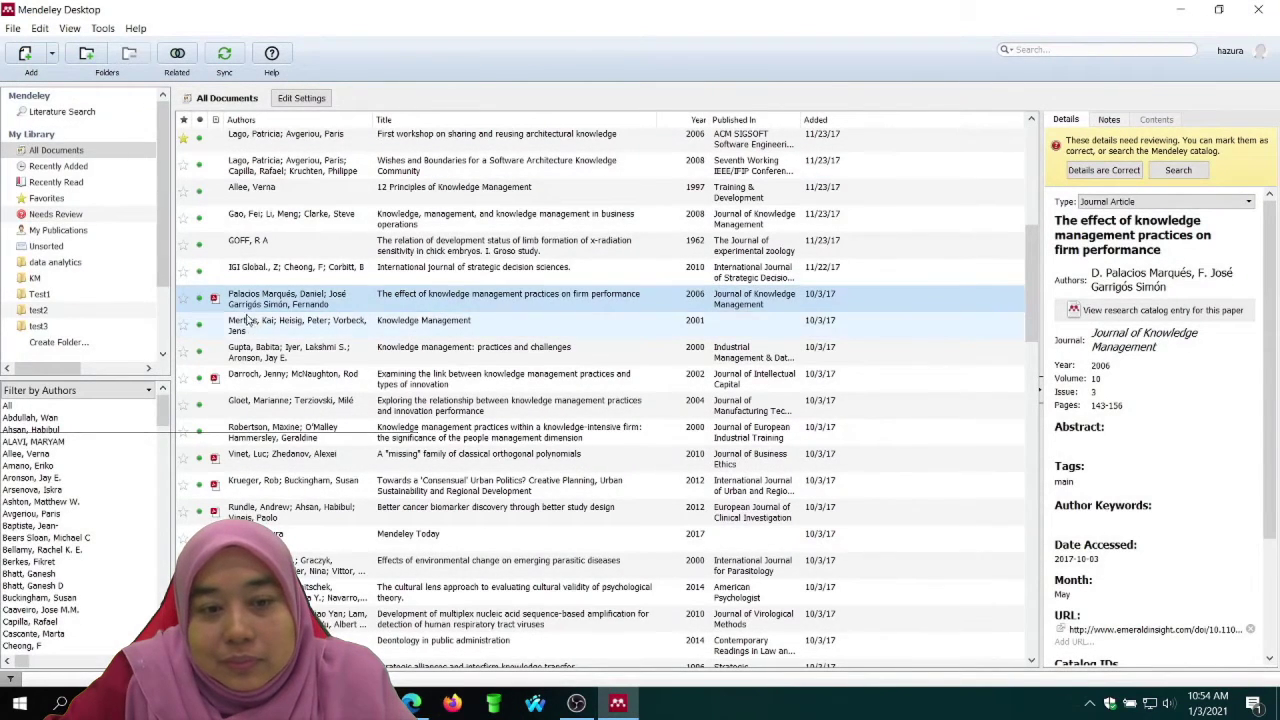
Review the details and attached file of "The effect of knowledge management practices on firm performance" and mark its details as correct.
left_click(1102, 442)
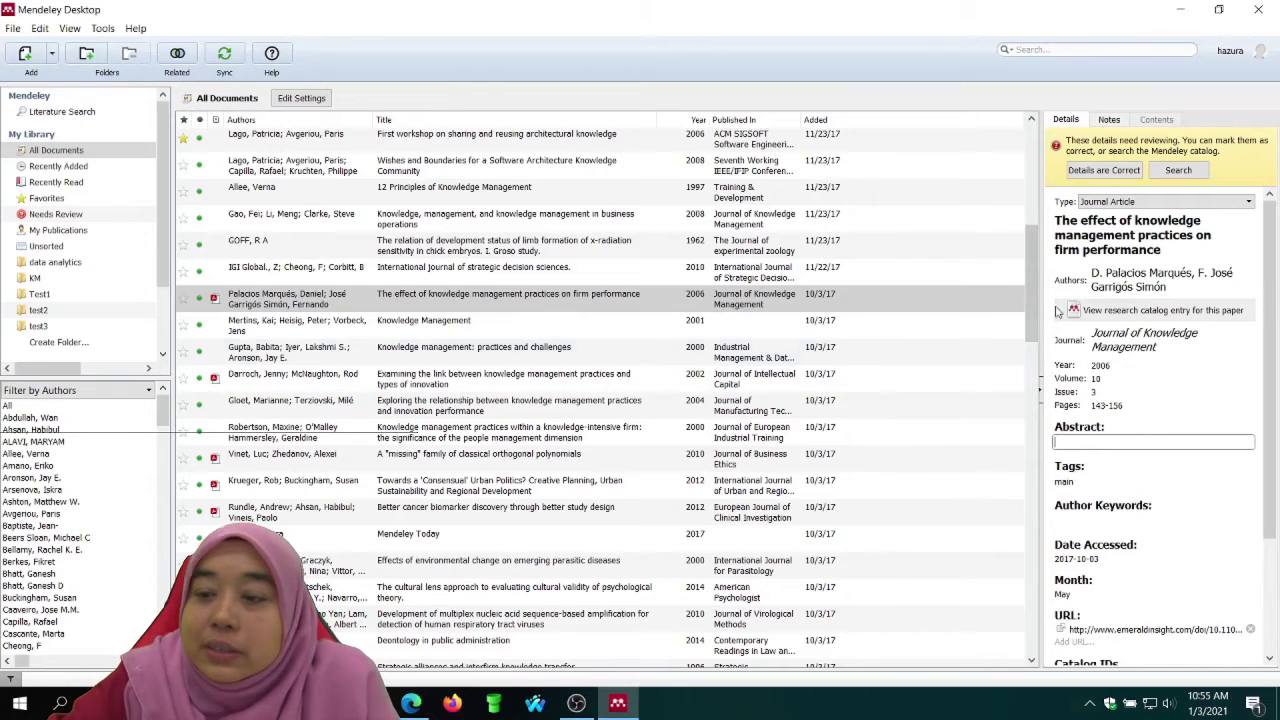
scroll(1158, 465, "down", 2)
scroll(1158, 465, "down", 2)
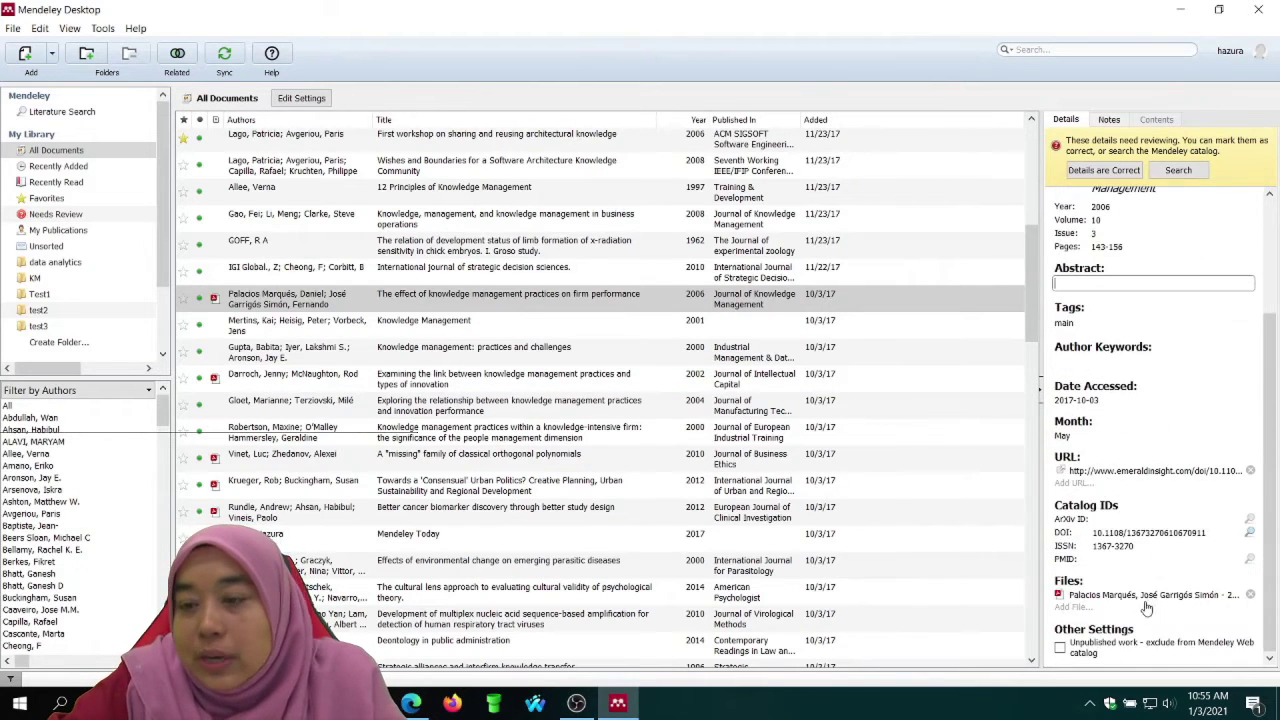
scroll(1140, 420, "up", 4)
left_click(1100, 172)
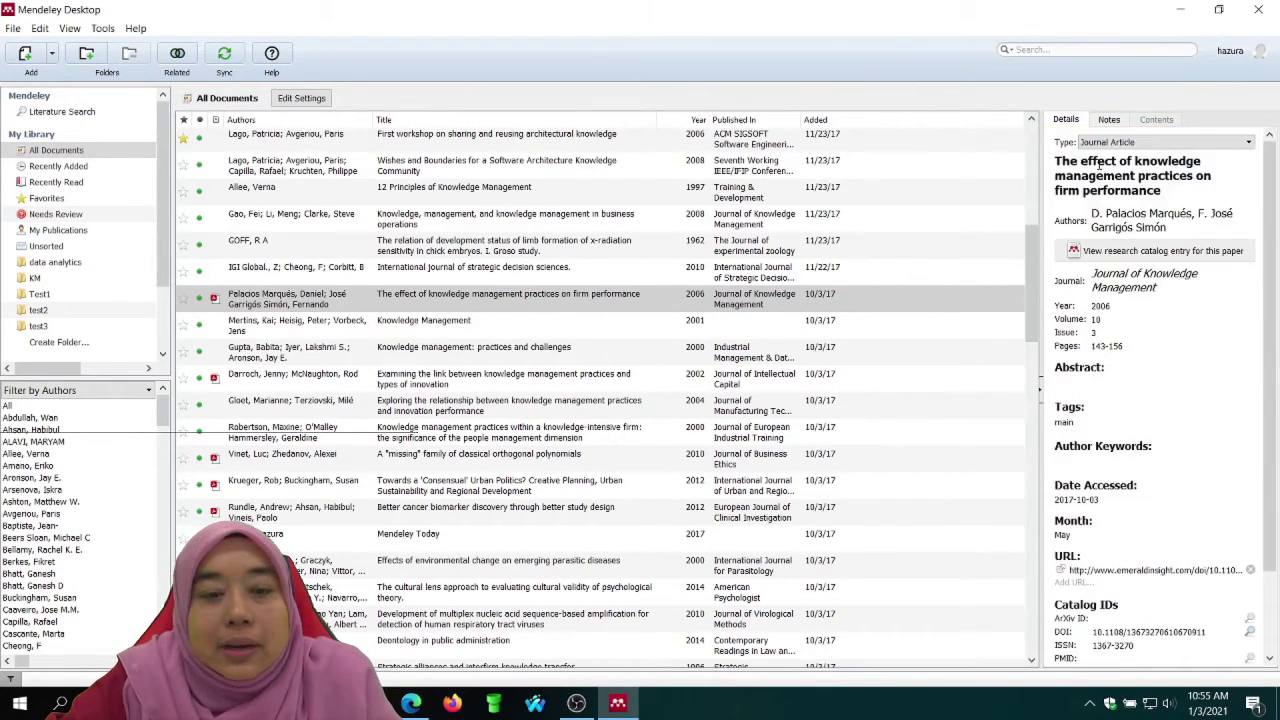
Try to open the PDF of the 2002 Journal of Intellectual Capital article from All Documents, then close Foxit Reader.
double_click(238, 390)
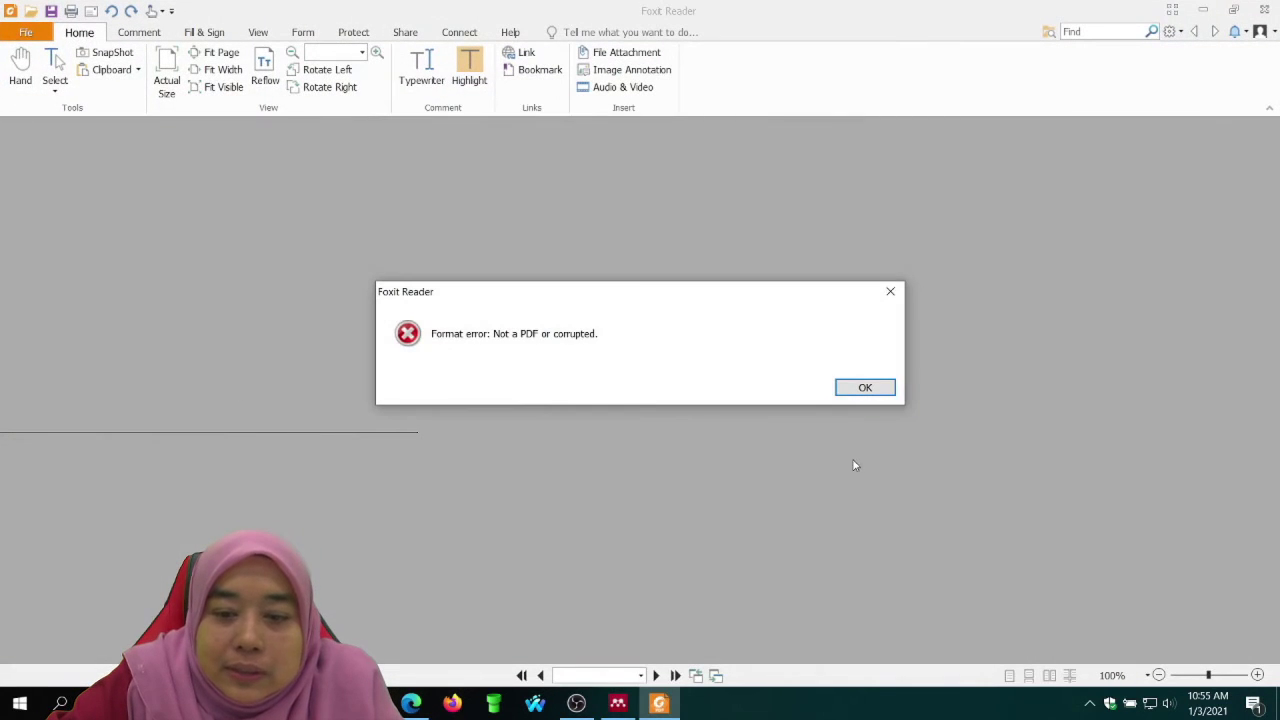
left_click(865, 388)
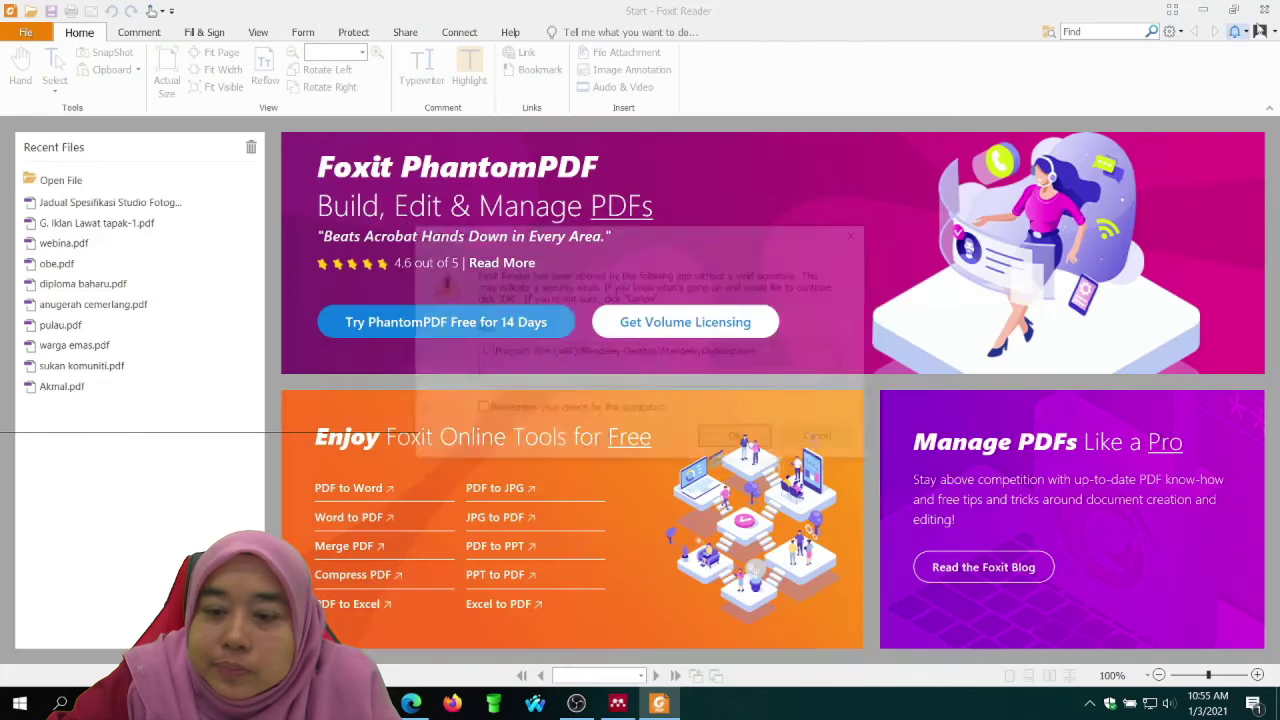
left_click(740, 438)
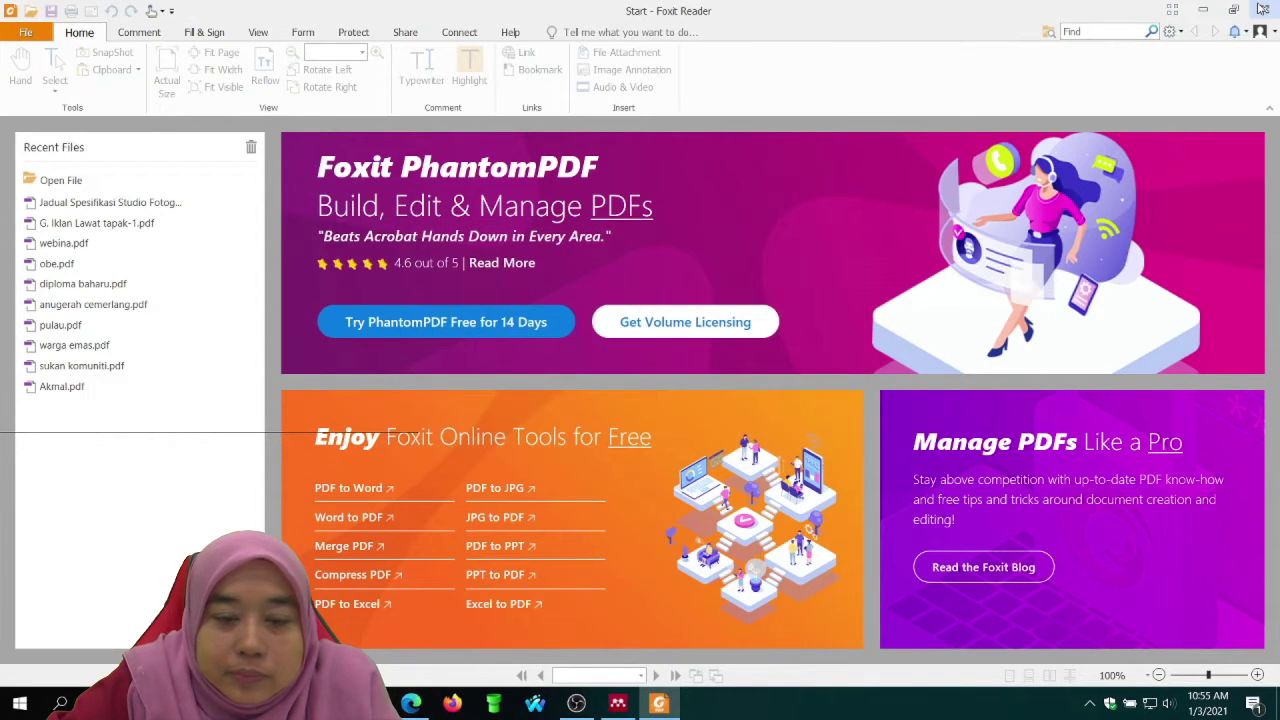
left_click(1264, 10)
Open the PDF of "A "missing" family of classical orthogonal polynomials" and switch between the library and the opened document.
double_click(309, 466)
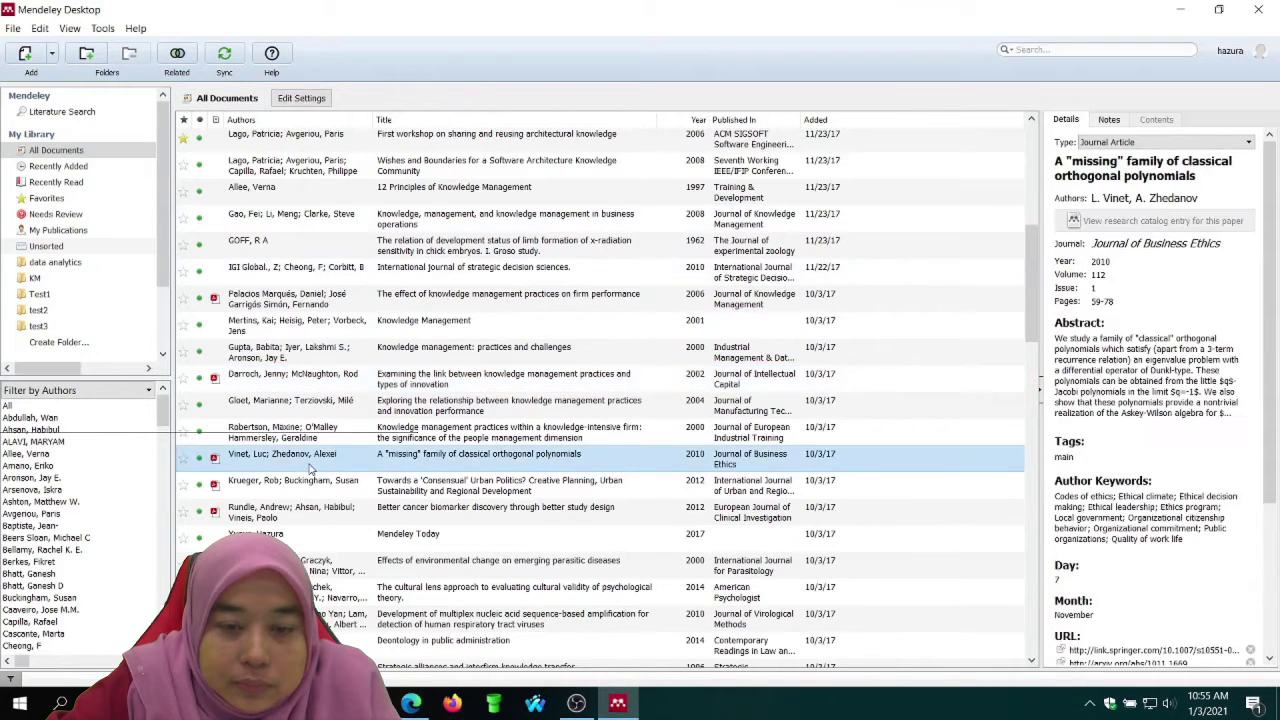
left_click(44, 96)
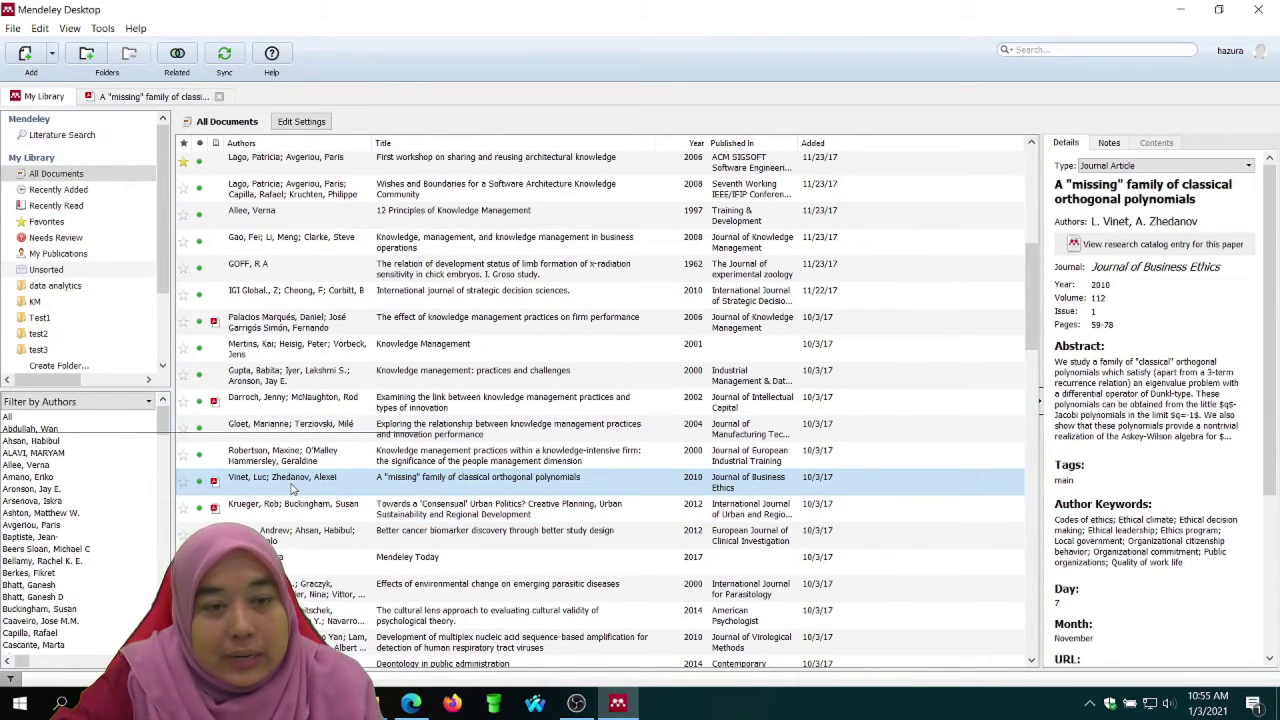
left_click(126, 100)
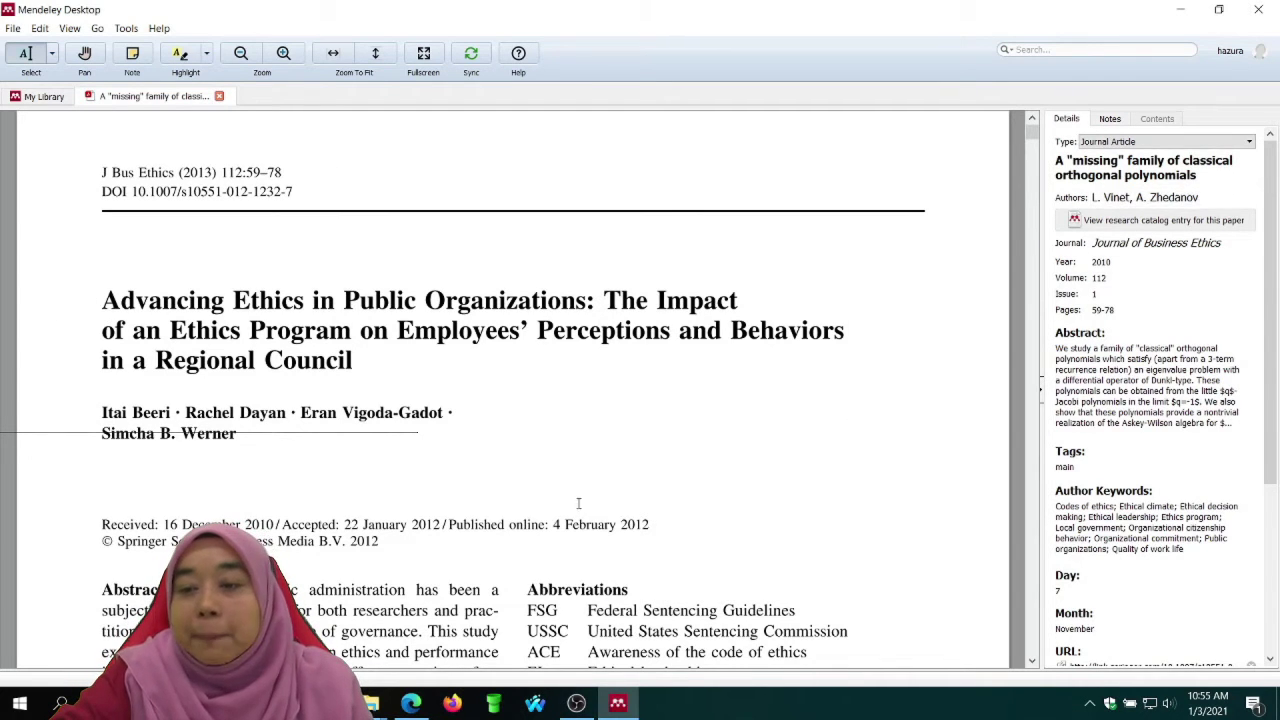
Compare the PDF's title, authors, abstract and keywords with the recorded document details, and read on to the Introduction.
left_click(1097, 197)
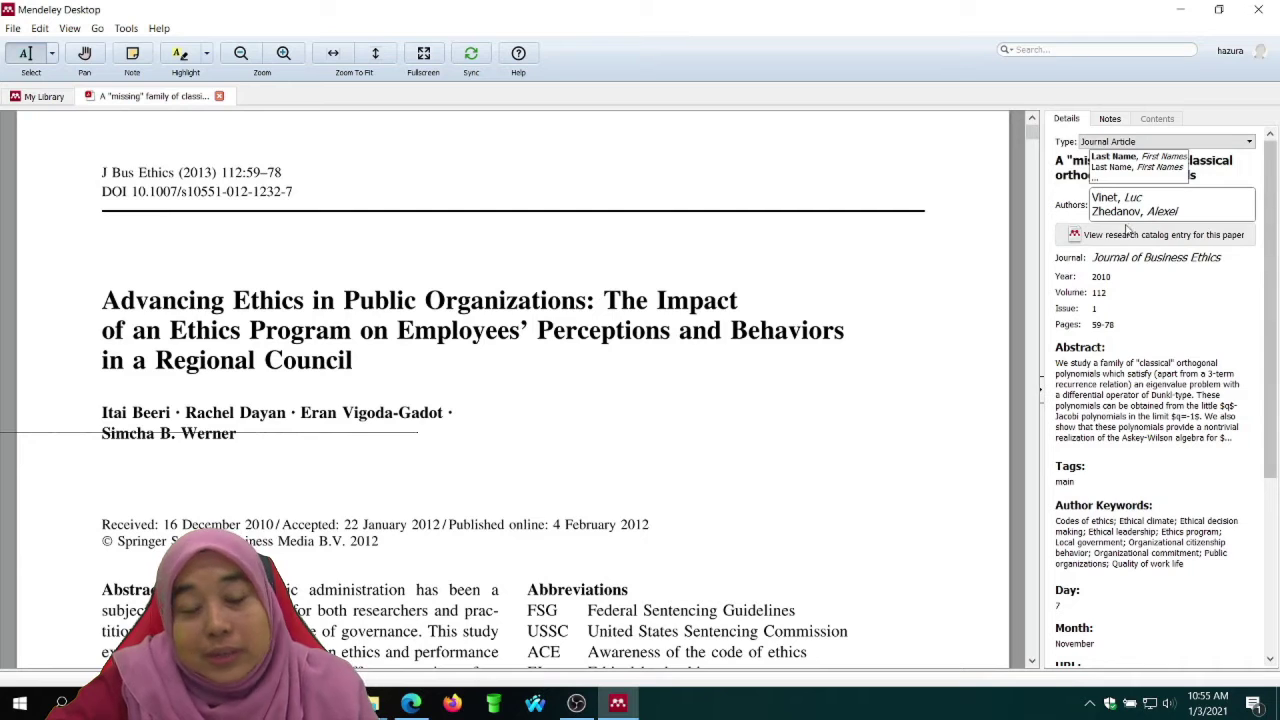
left_click(646, 381)
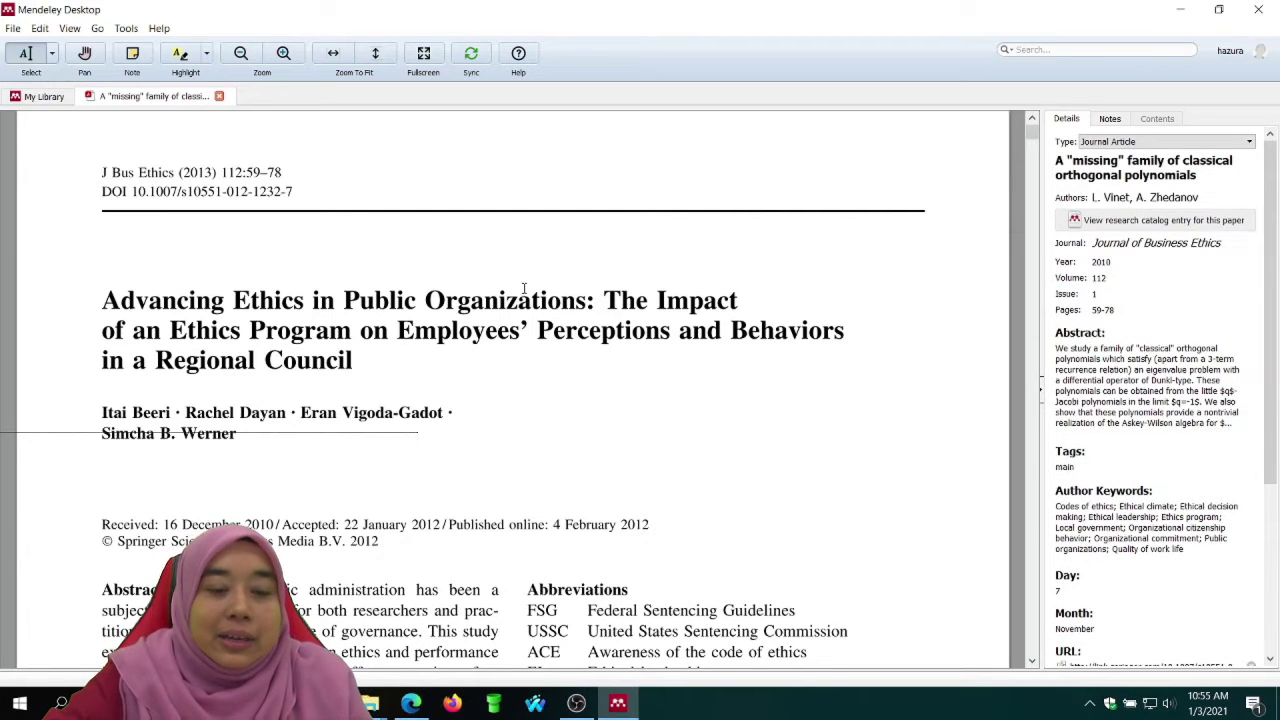
scroll(374, 478, "down", 1)
scroll(374, 478, "down", 4)
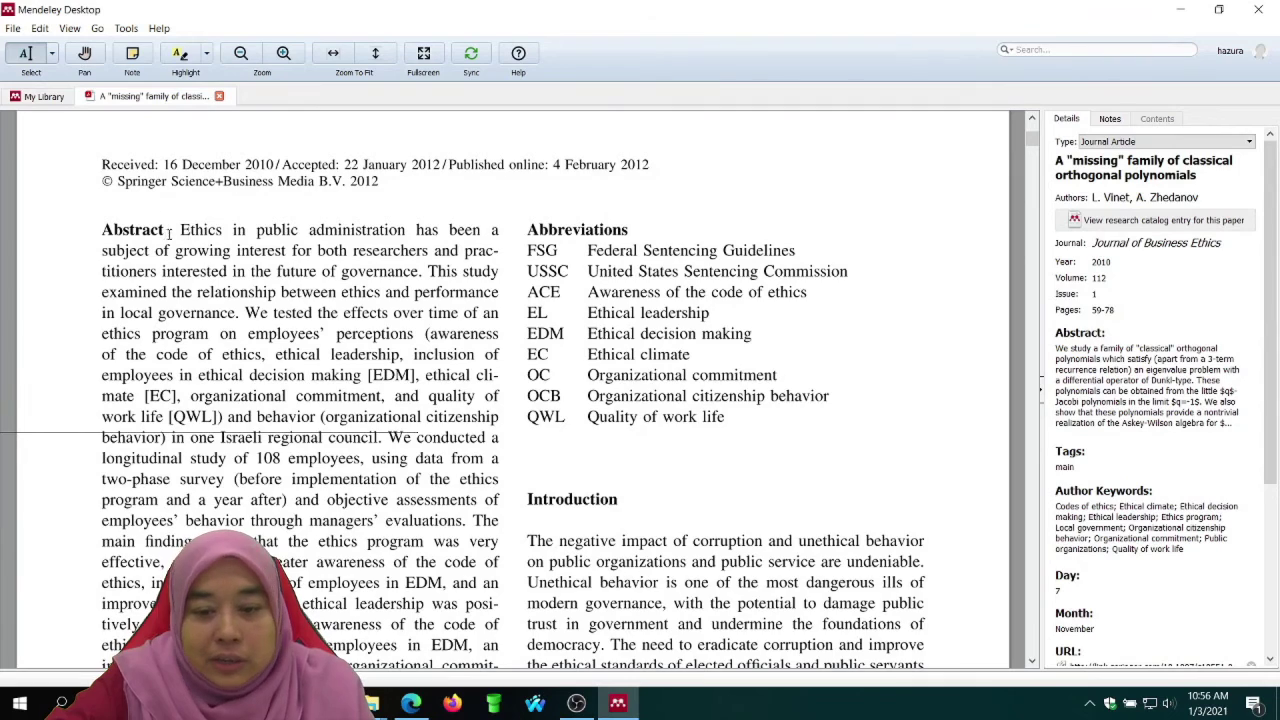
scroll(220, 346, "down", 3)
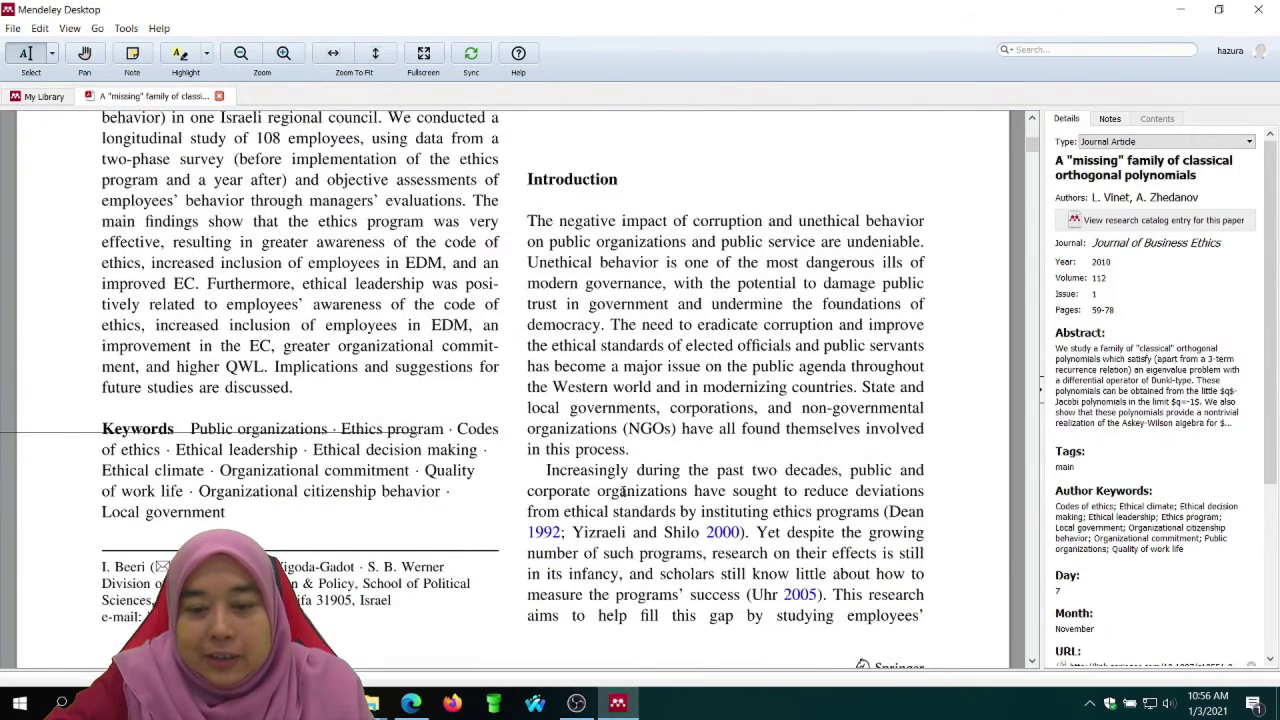
Highlight the Introduction sentence from "Increasingly during the past two decades" to "Yizraeli and Shilo 2000)" in yellow.
mouse_move(546, 469)
left_mouse_down()
mouse_move(622, 512)
mouse_move(884, 535)
mouse_move(748, 532)
left_mouse_up()
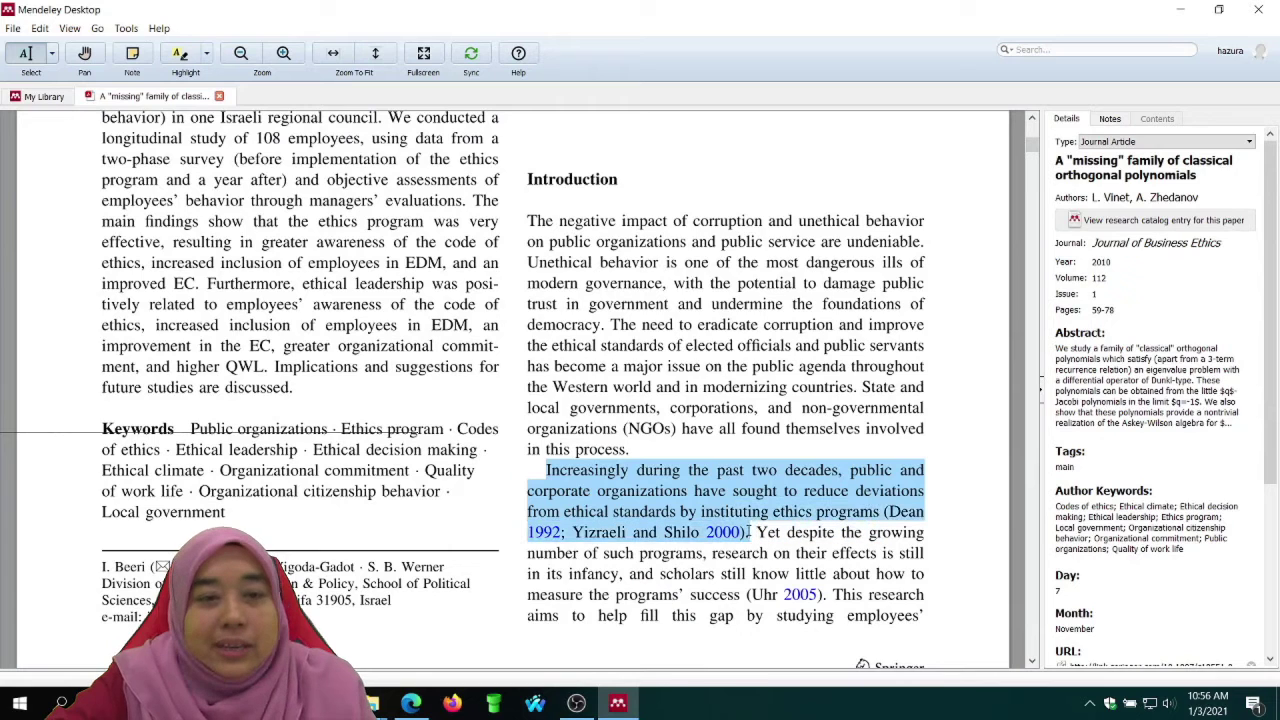
left_click(205, 55)
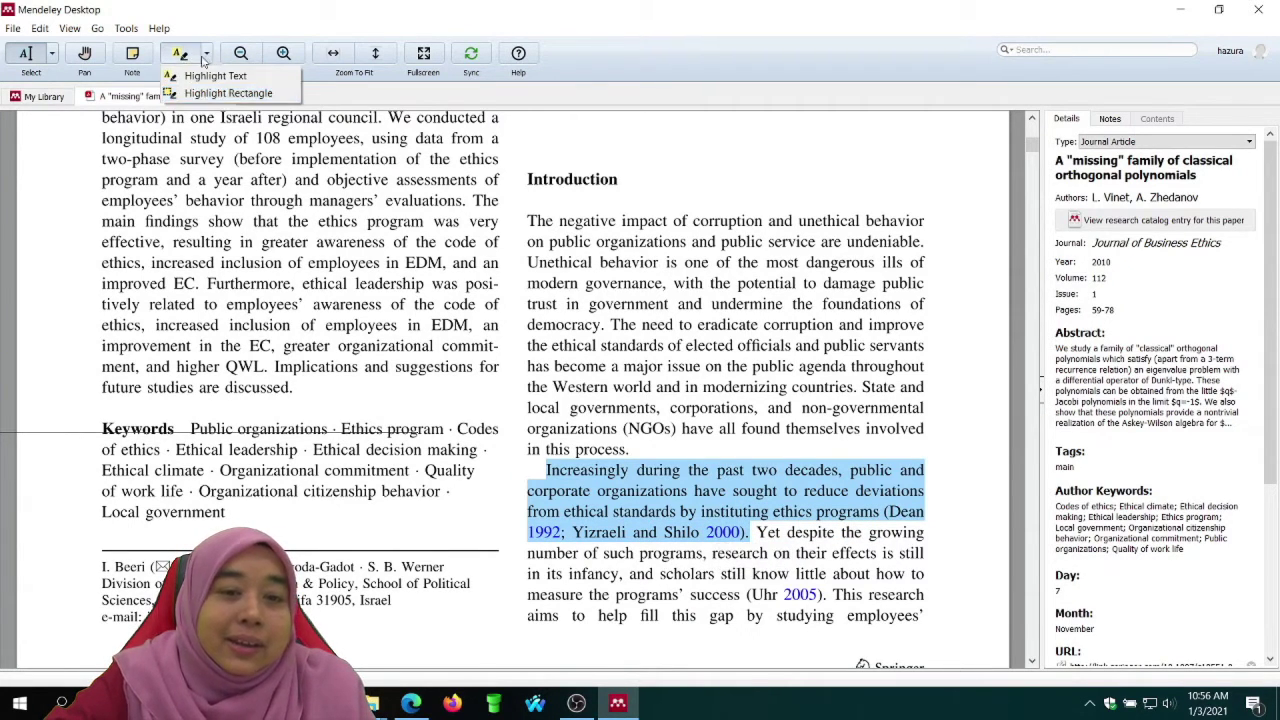
left_click(179, 56)
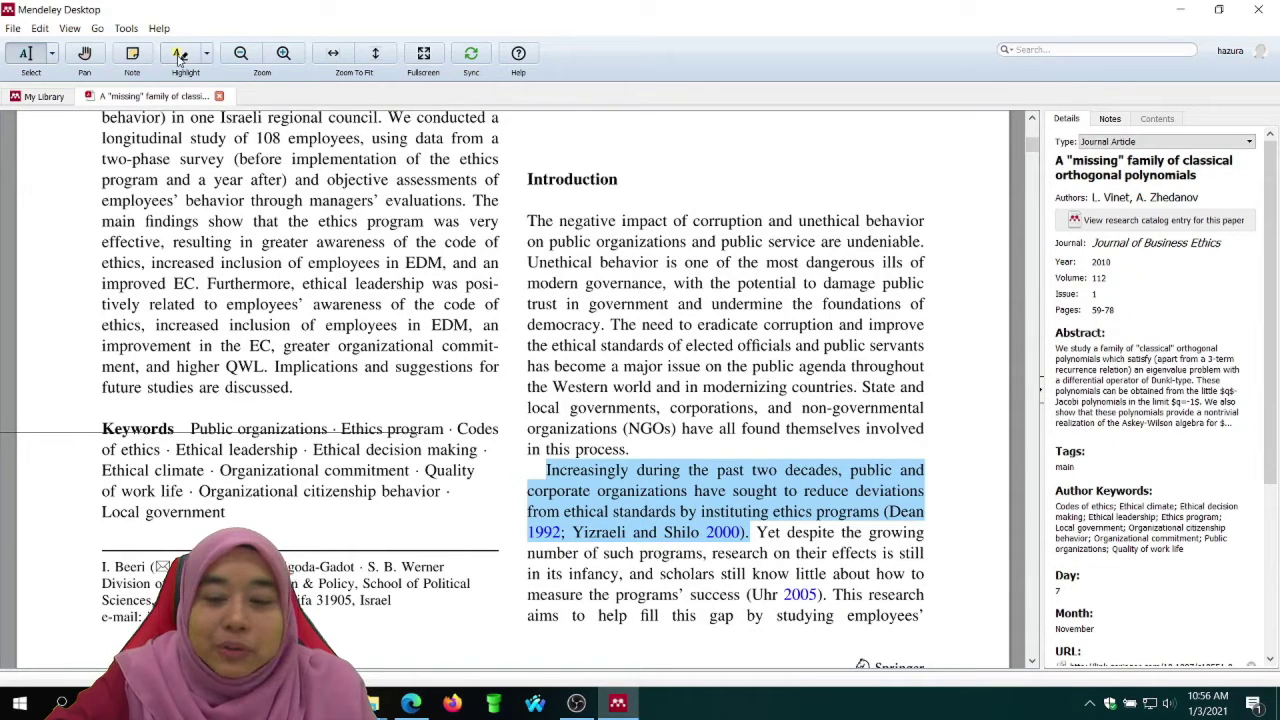
left_click(179, 56)
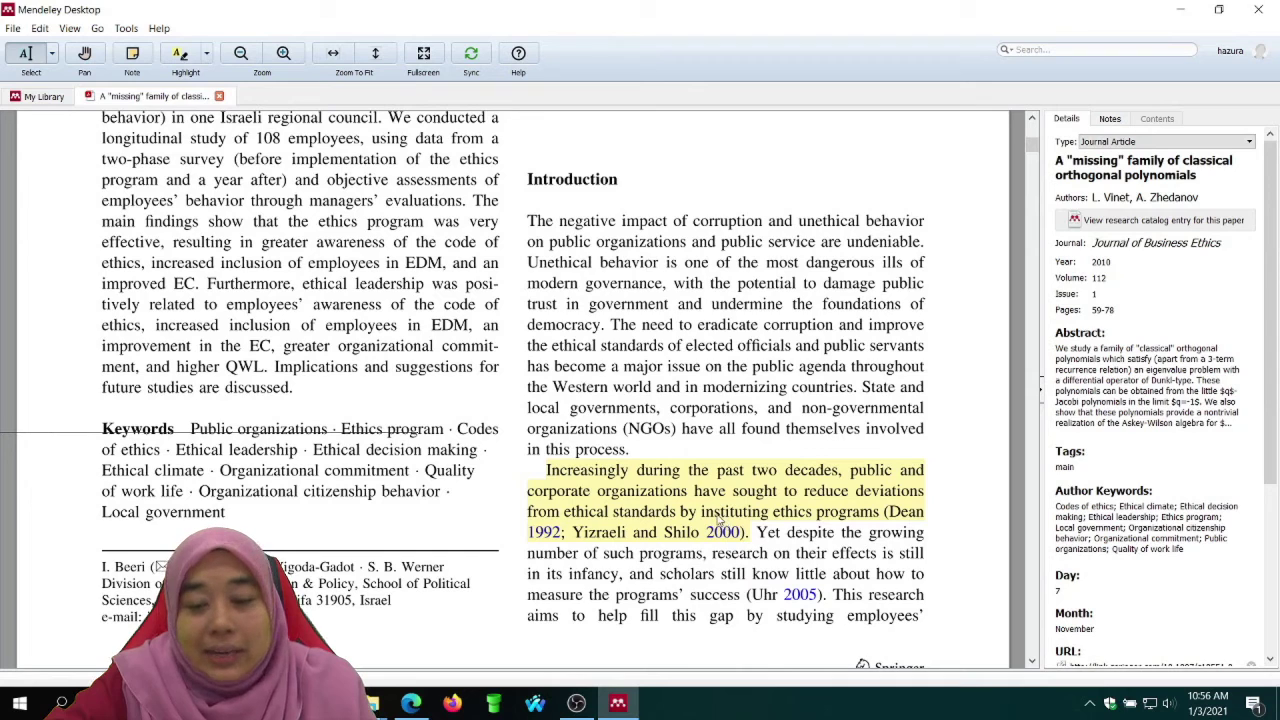
Add the note "sesuai utk intro" to the highlighted sentence in the Introduction.
mouse_move(731, 492)
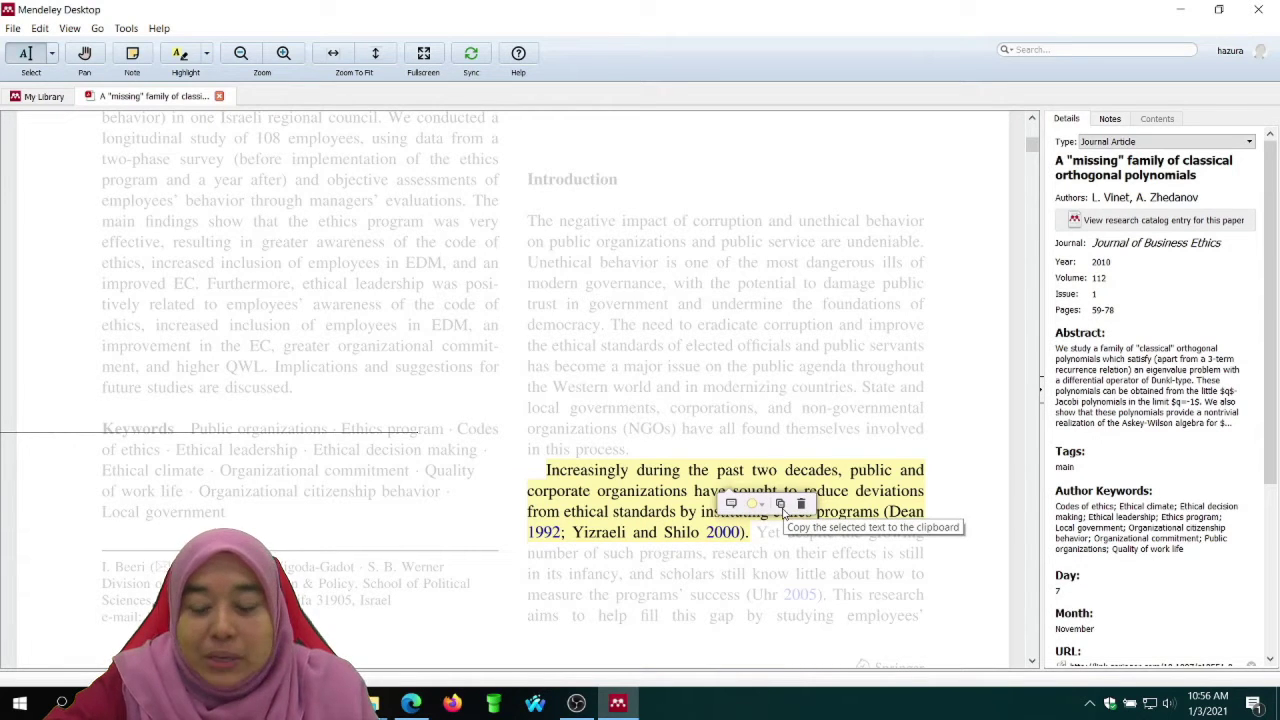
left_click(730, 506)
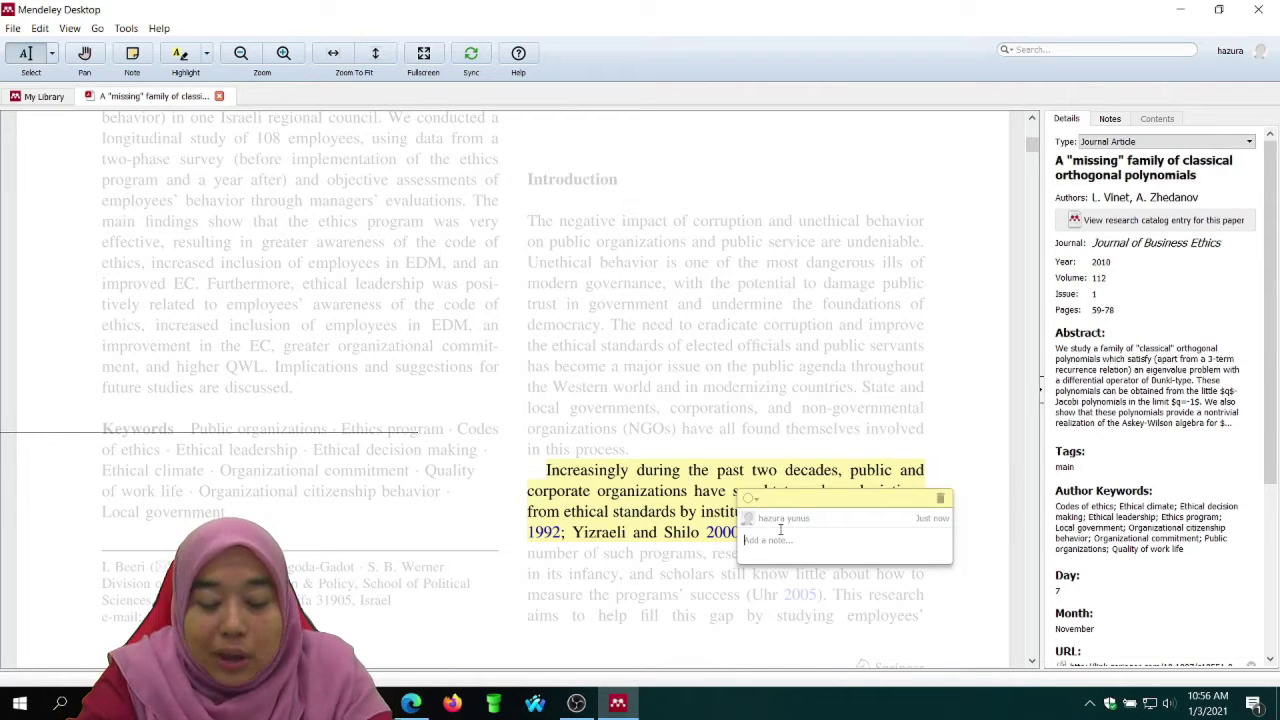
type("sesuai ut")
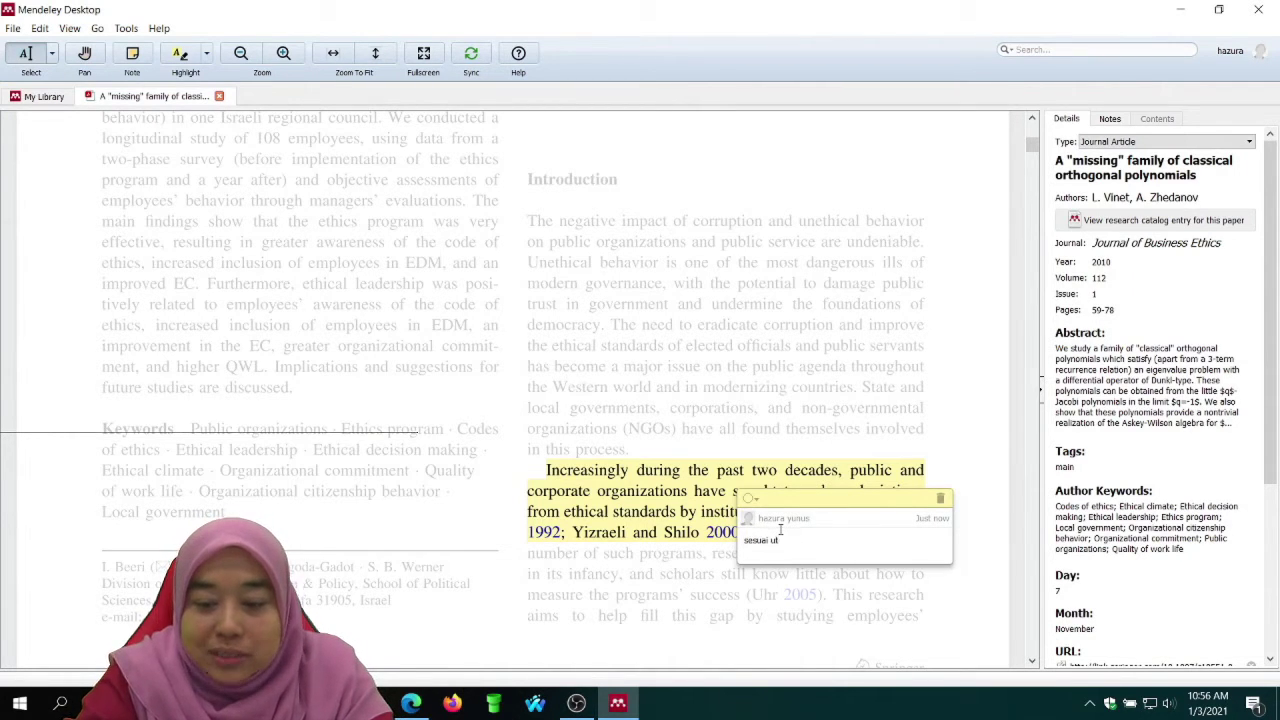
type("k intro")
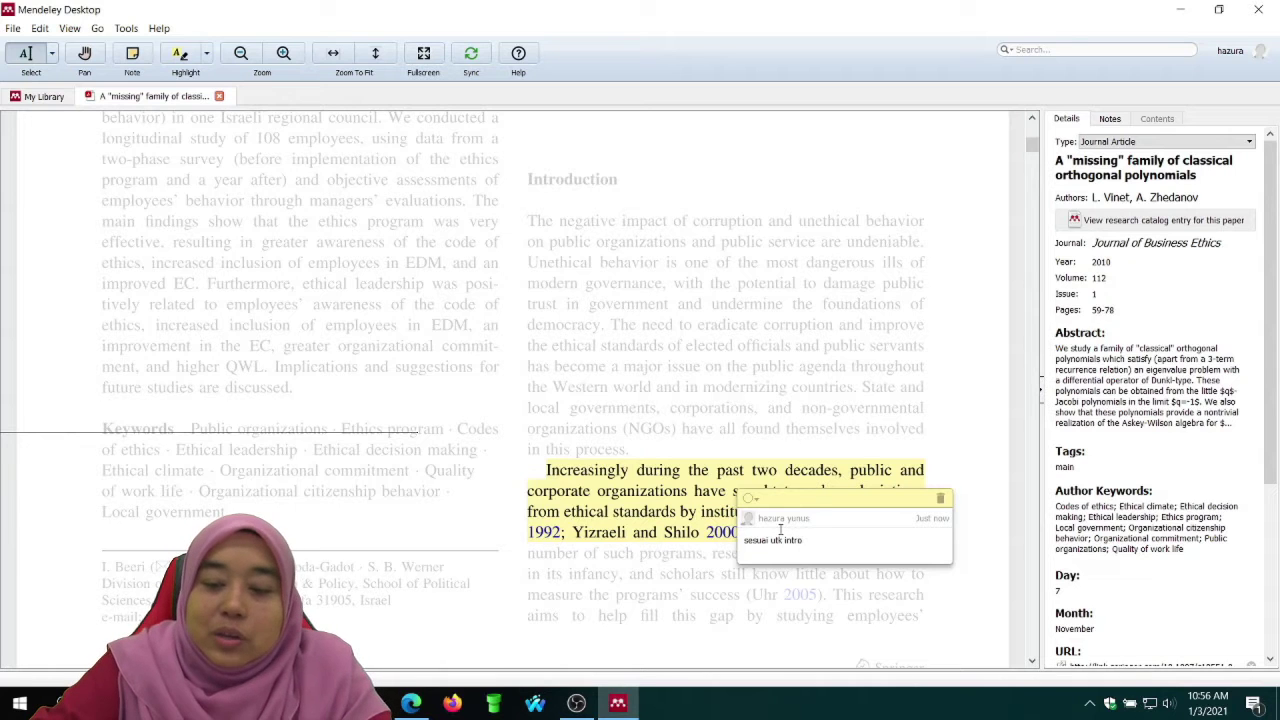
left_click(749, 476)
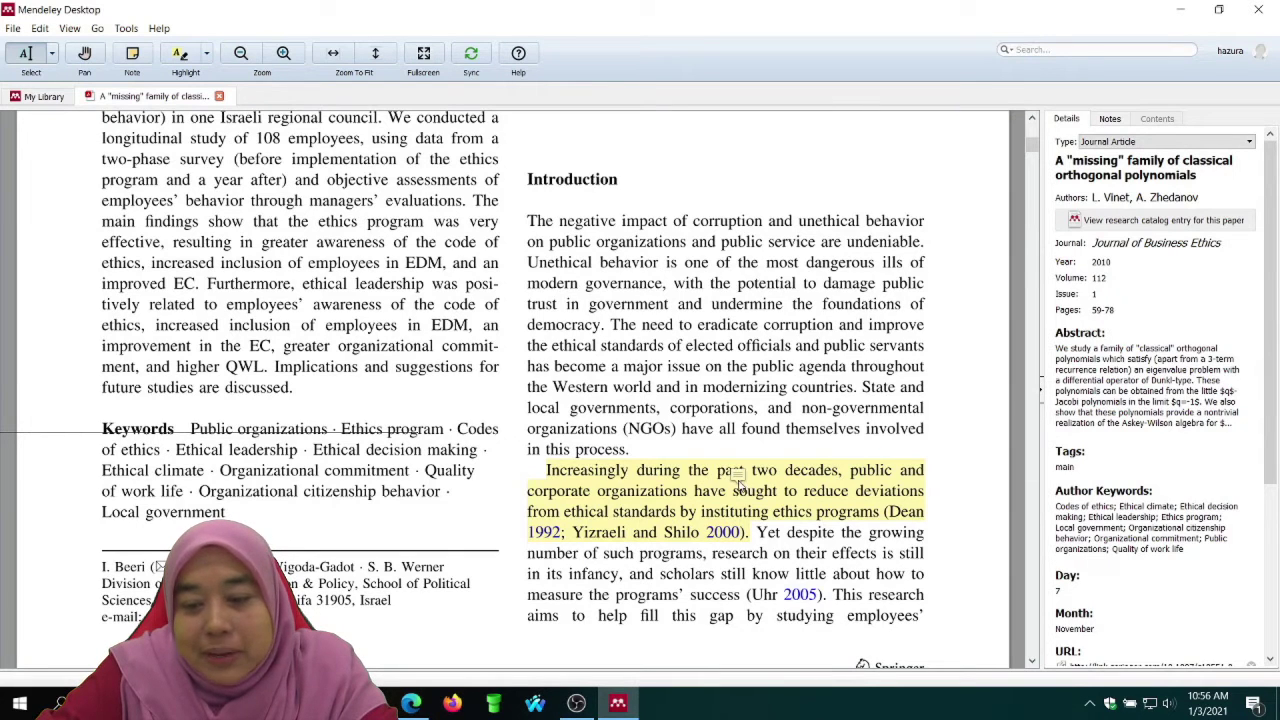
Copy the text of the highlighted Introduction passage to the clipboard.
mouse_move(740, 483)
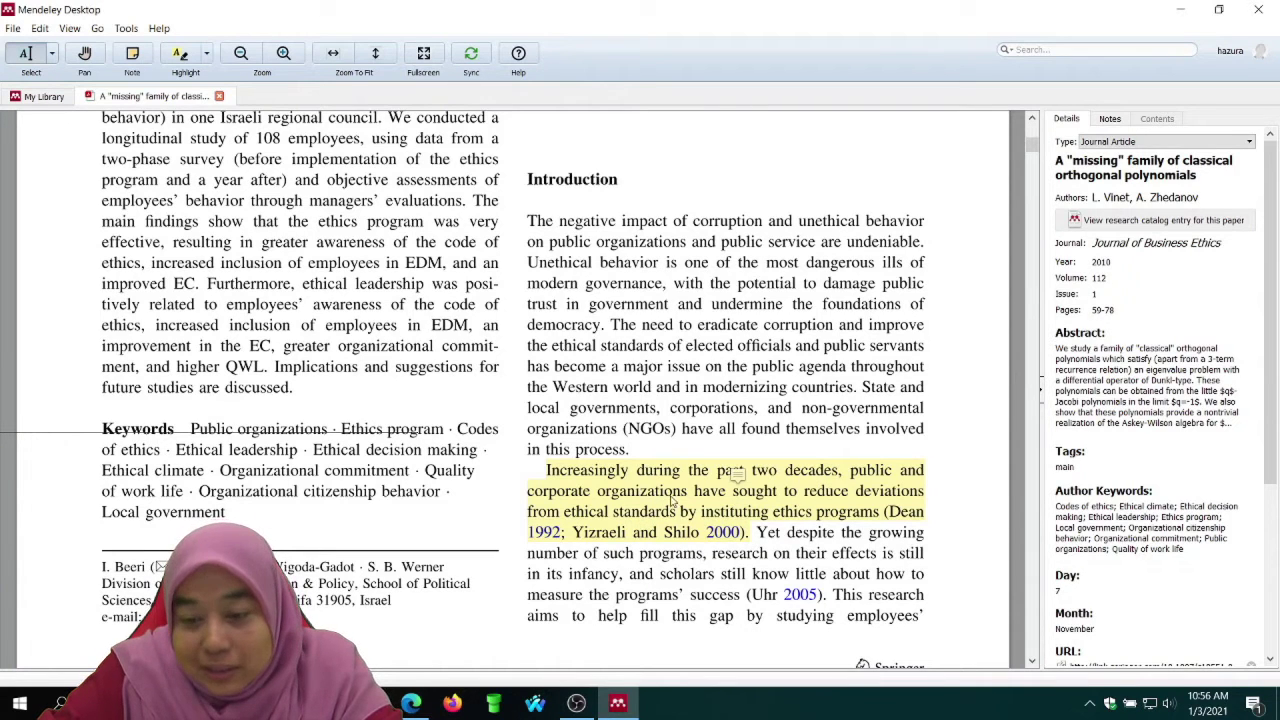
right_click(838, 510)
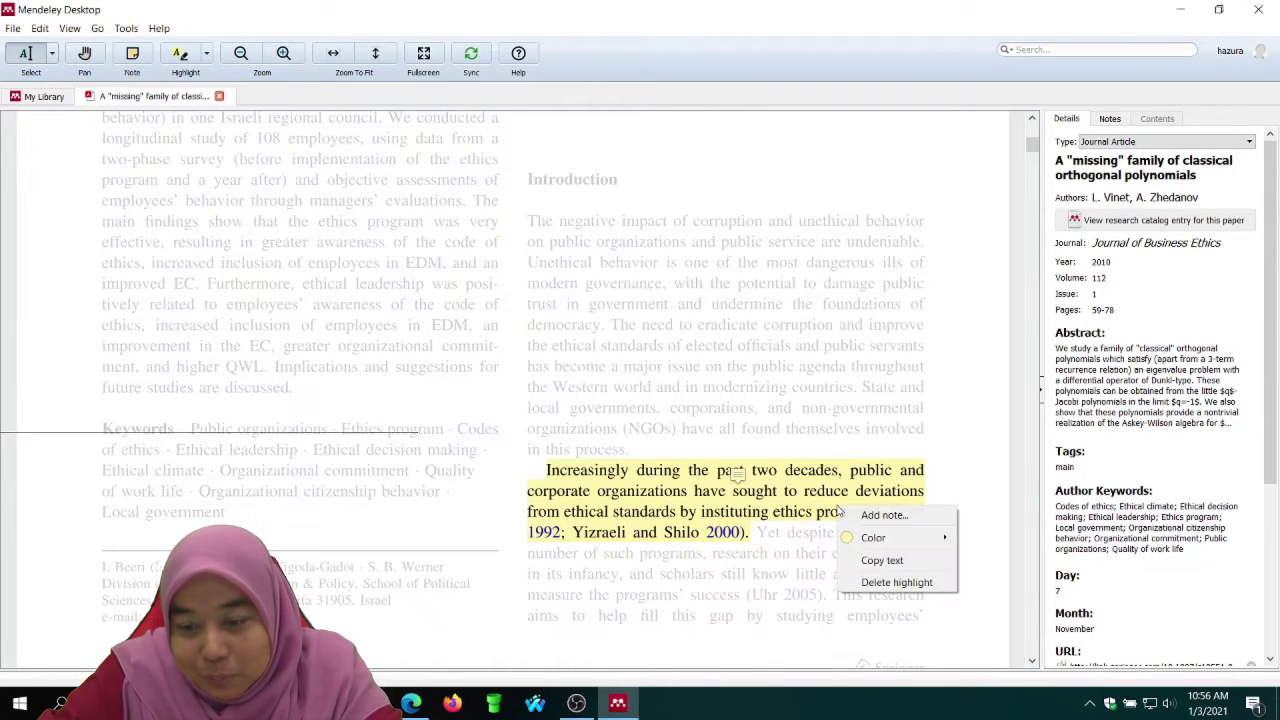
left_click(866, 558)
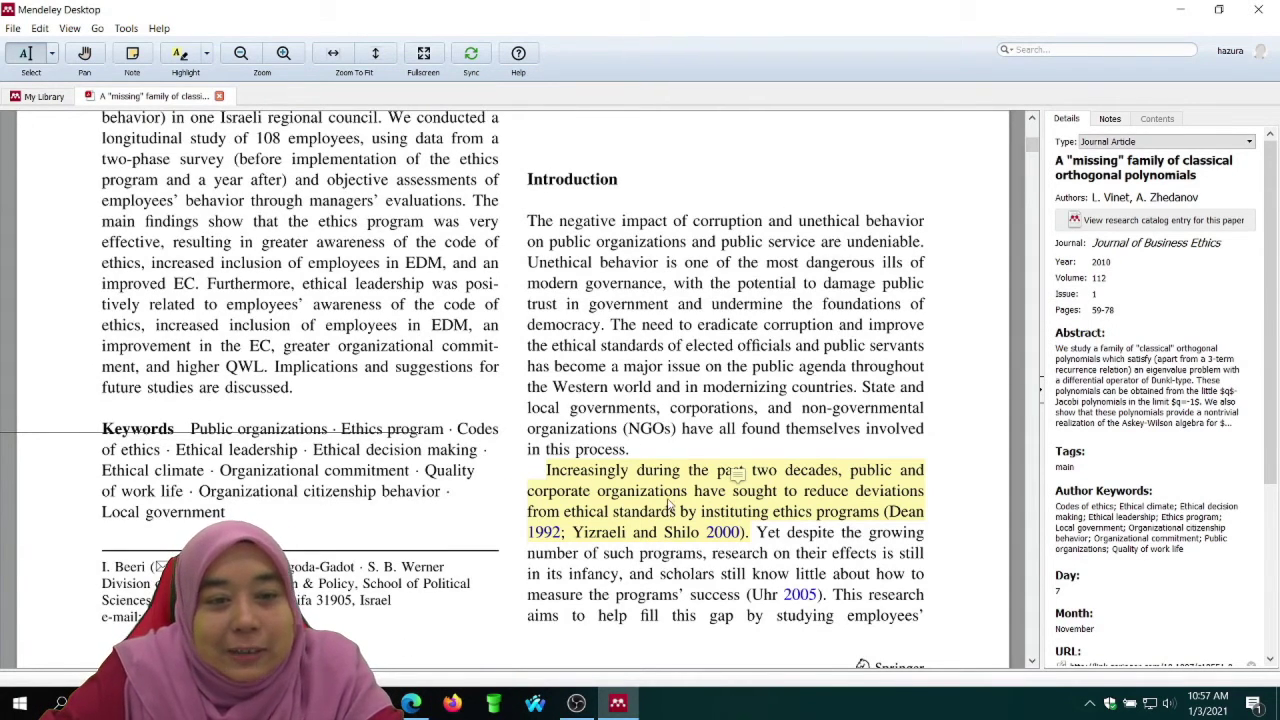
Highlight the abstract passage from "increased inclusion of employees in EDM" to "improved EC. Furt" and leave its note empty.
left_click_drag(164, 263, 235, 284)
left_click(138, 58)
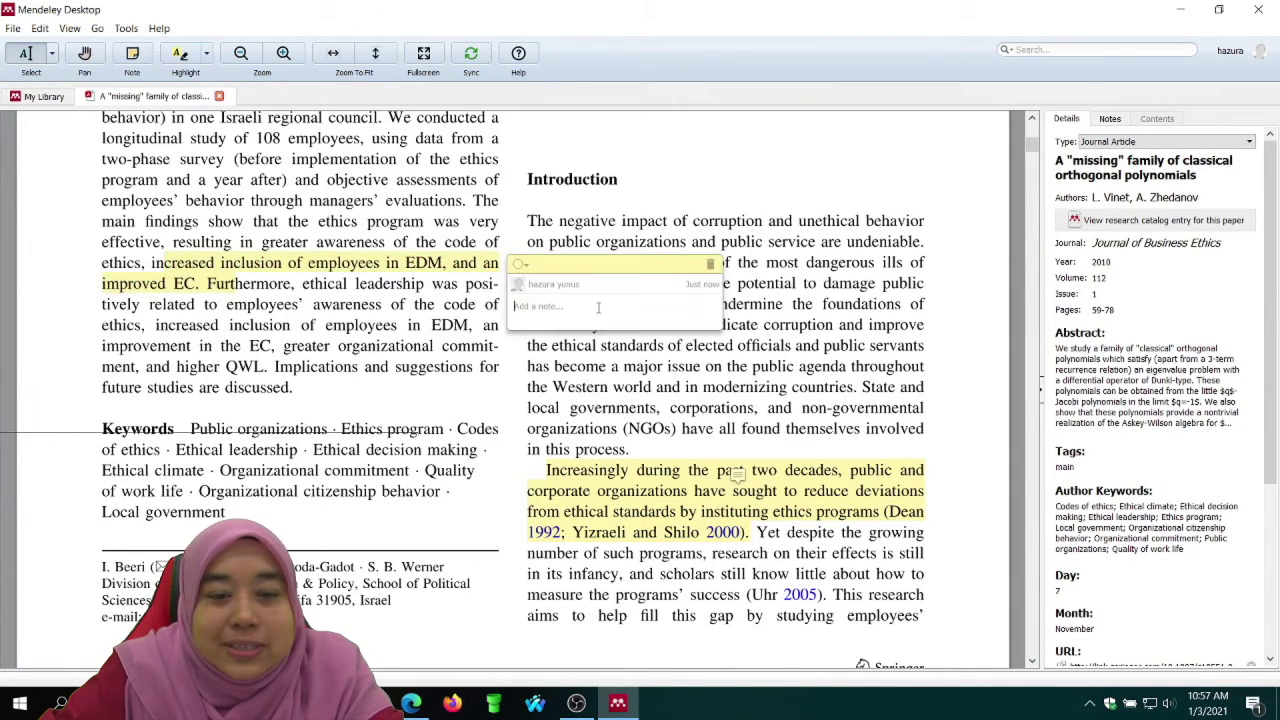
left_click(227, 246)
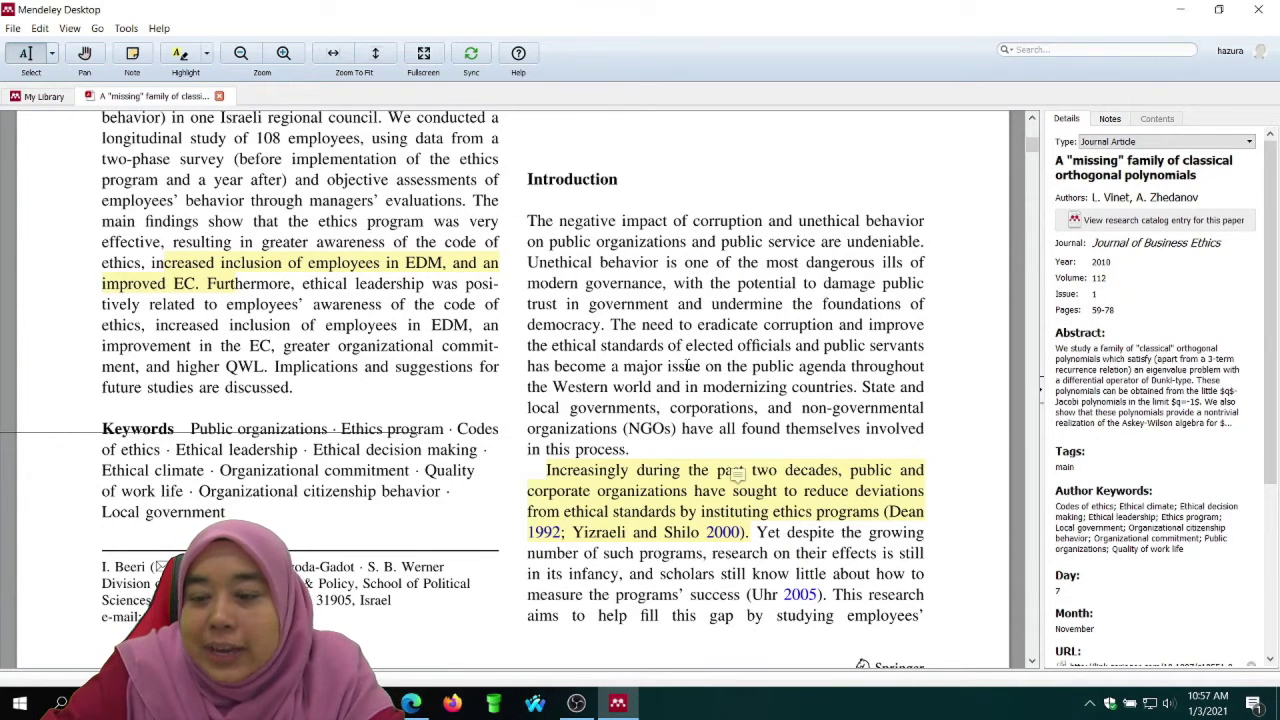
Look at page 2 of the PDF, return to the library and select the 1962 article on limb formation in chick embryos.
scroll(833, 325, "down", 5)
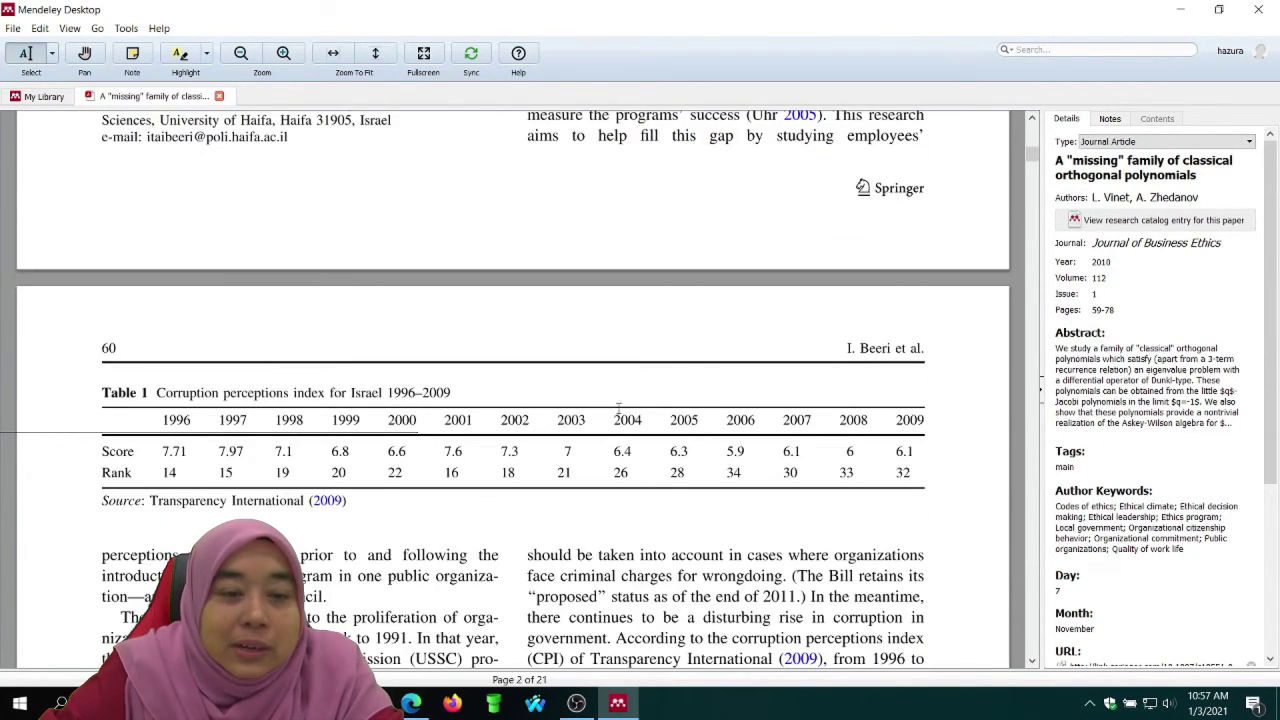
left_click(42, 96)
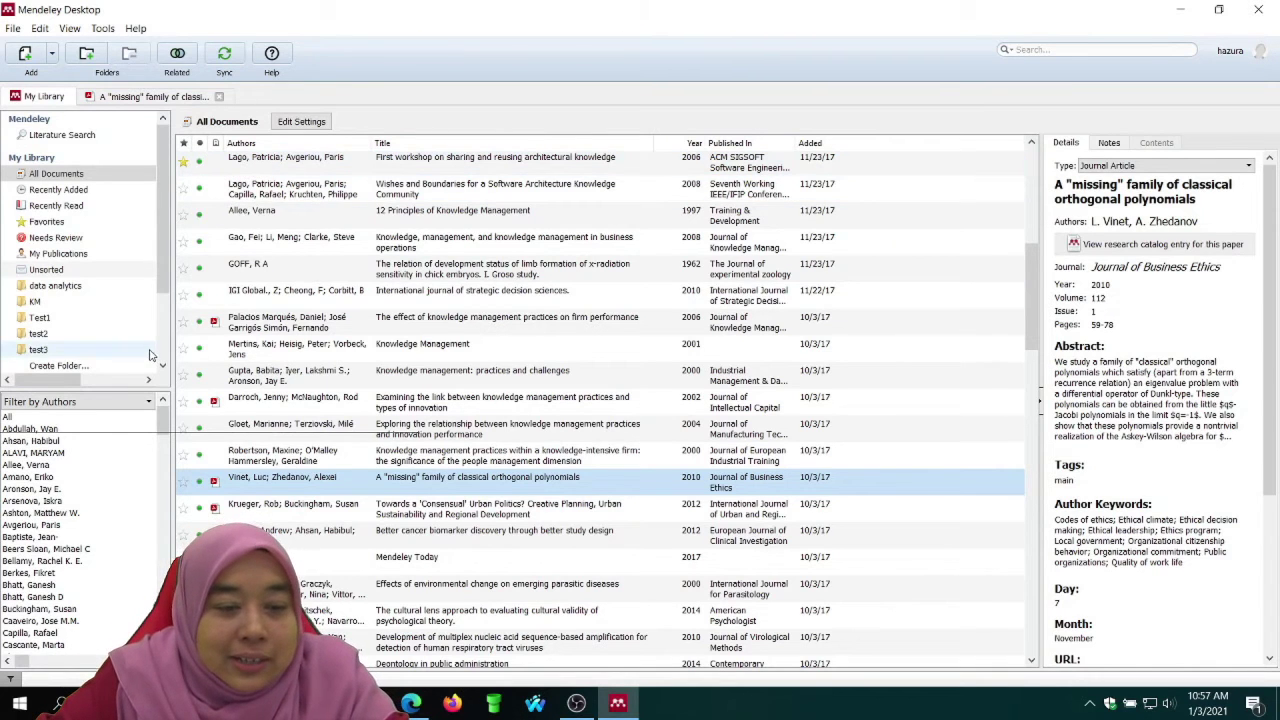
mouse_move(163, 245)
left_mouse_down()
mouse_move(163, 281)
mouse_move(163, 246)
left_mouse_up()
left_click(335, 267)
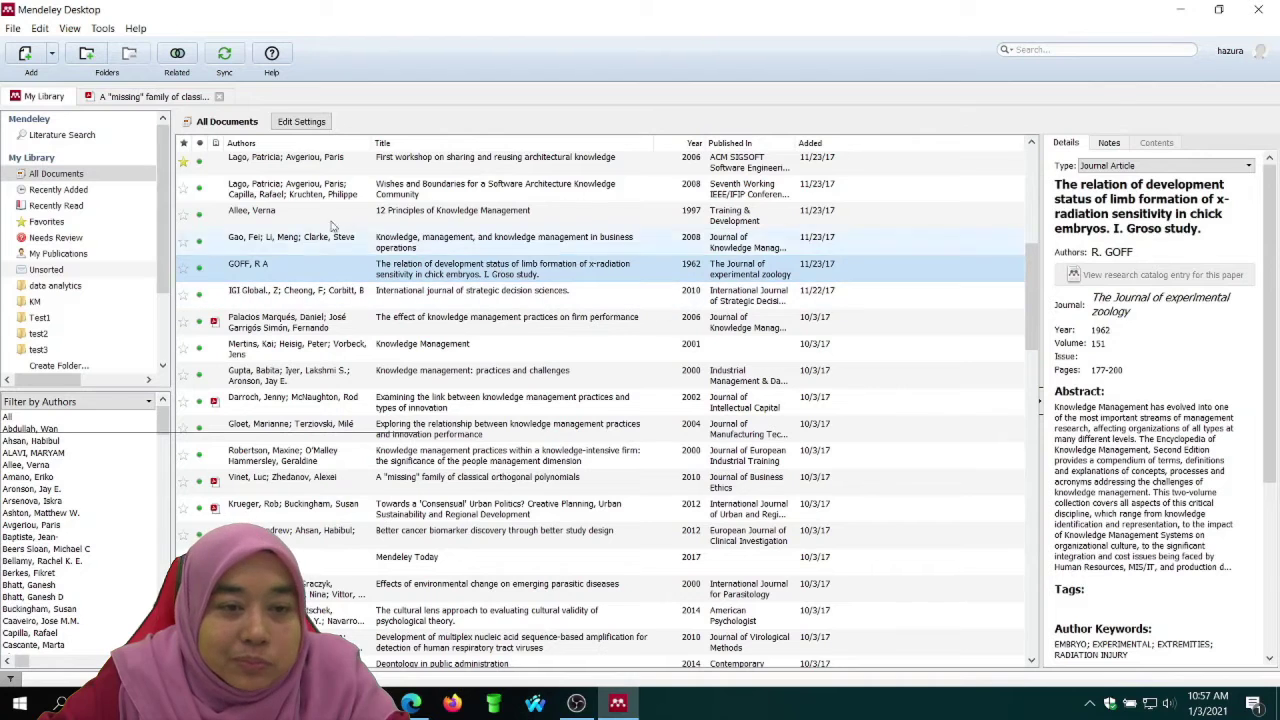
Check All Documents for duplicate references.
left_click(104, 28)
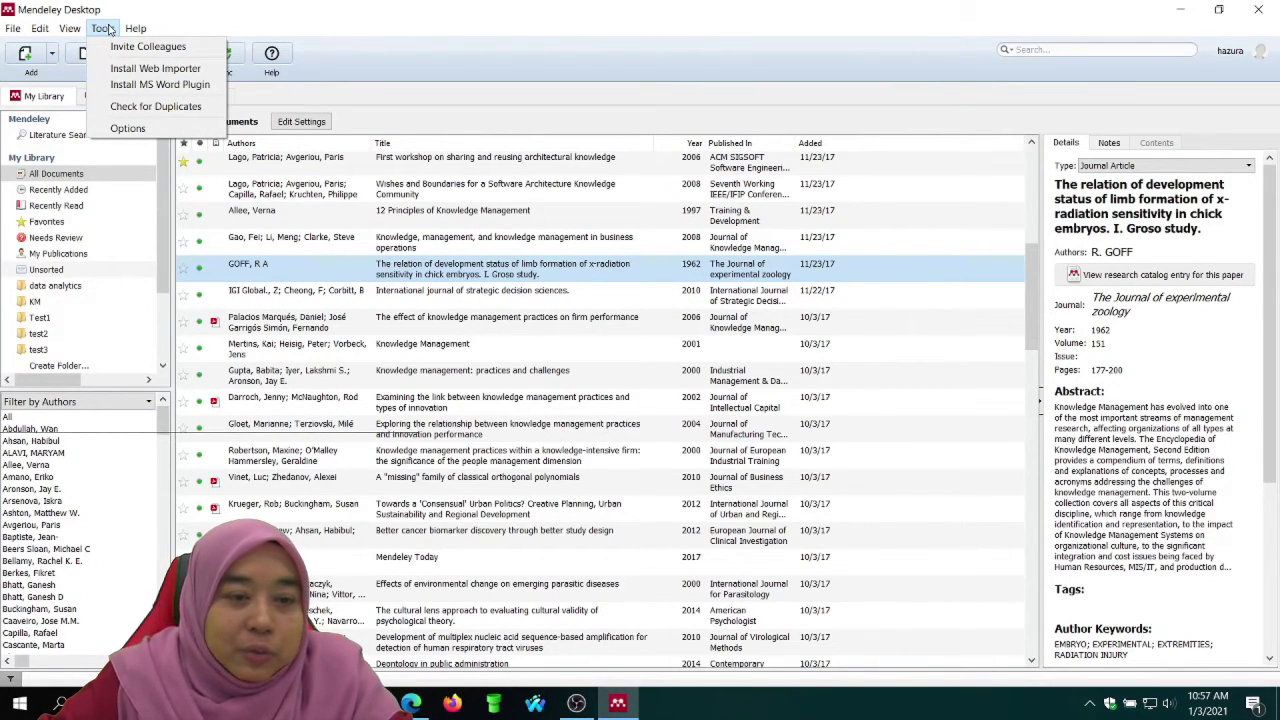
left_click(13, 28)
left_click(40, 28)
mouse_move(85, 28)
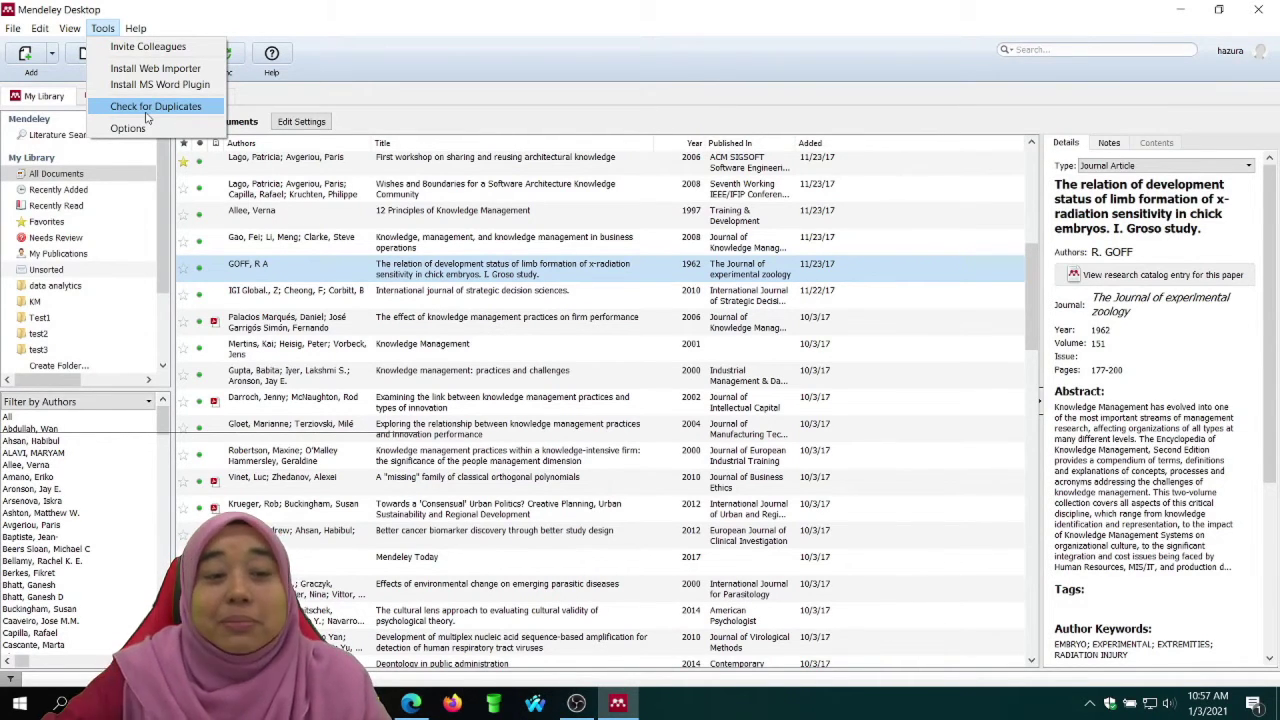
left_click(147, 112)
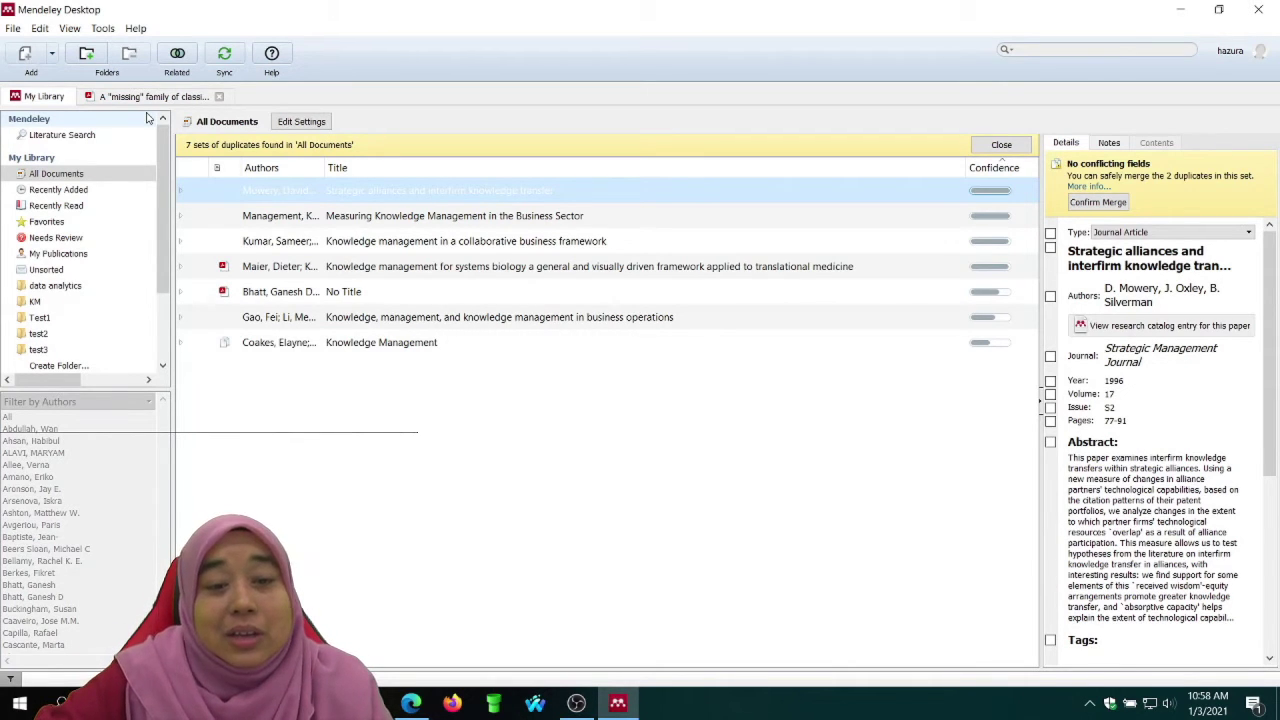
Inspect the duplicate set for "Knowledge management for systems biology", opening the first duplicate's PDF and closing it again.
left_click(180, 243)
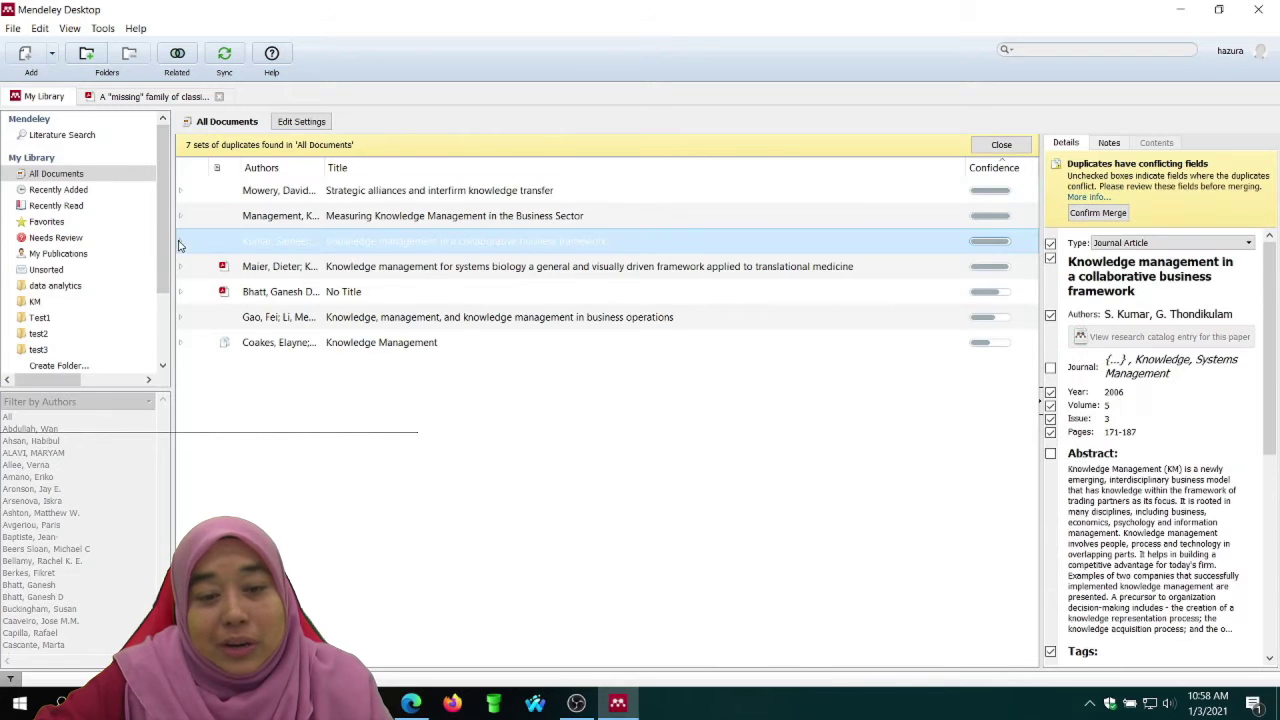
left_click(181, 266)
left_click(181, 266)
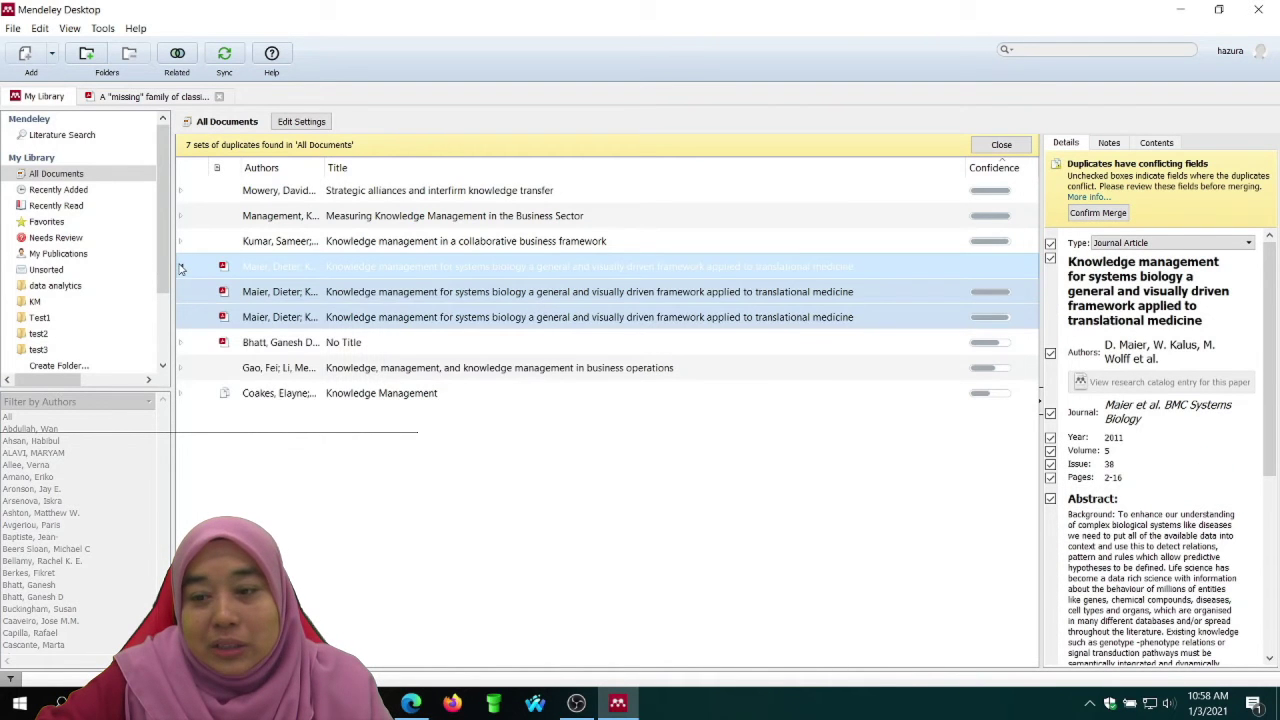
double_click(940, 291)
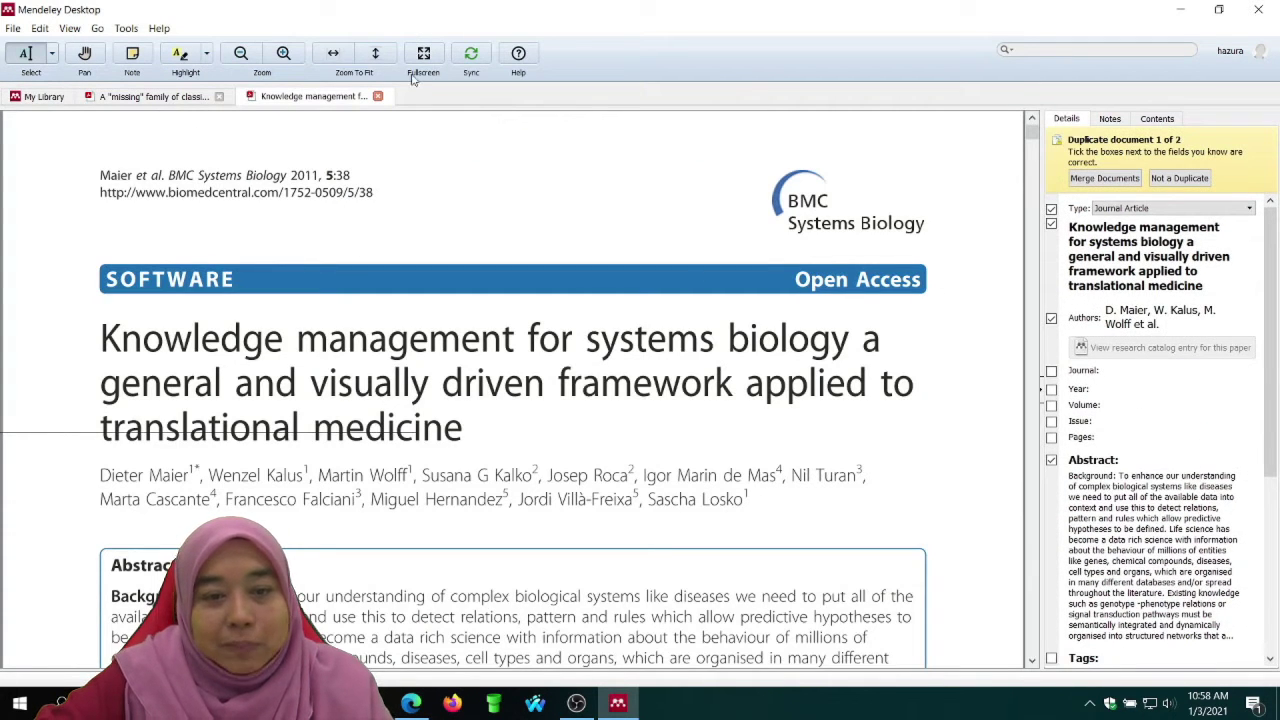
left_click(378, 96)
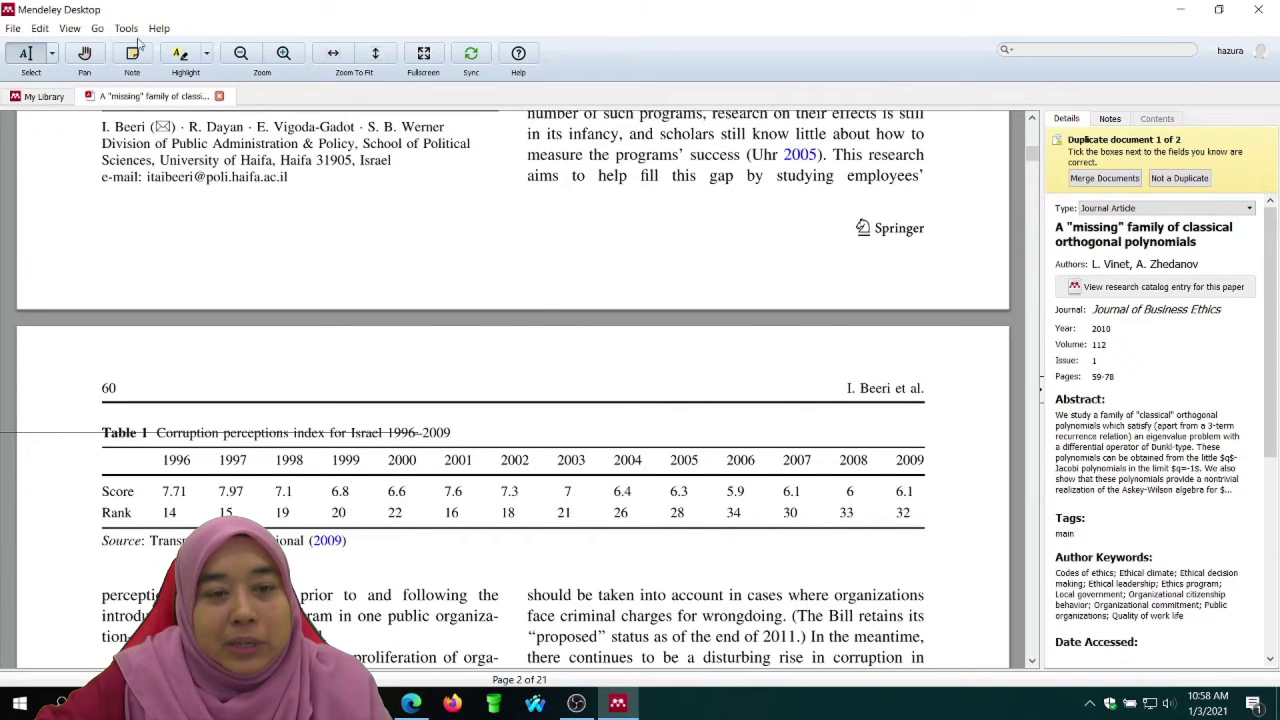
Try to run the duplicate check again from the opened PDF view.
left_click(126, 28)
mouse_move(70, 28)
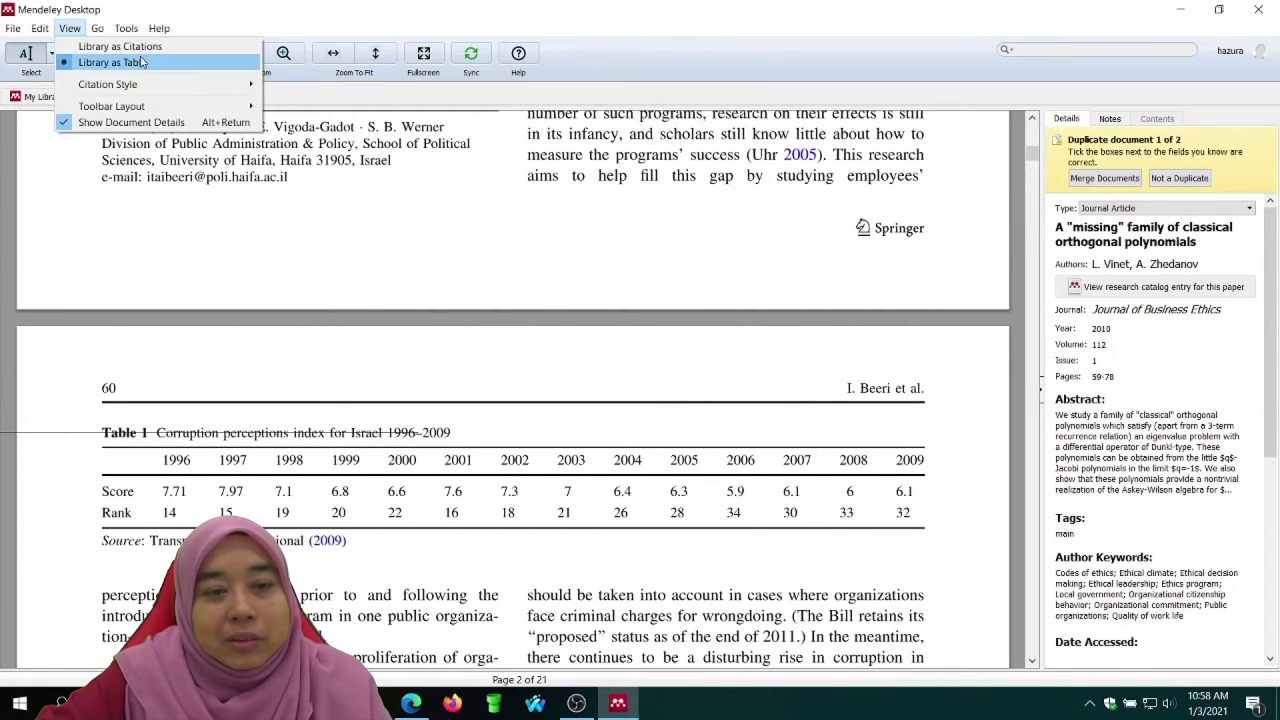
mouse_move(126, 28)
left_click(141, 110)
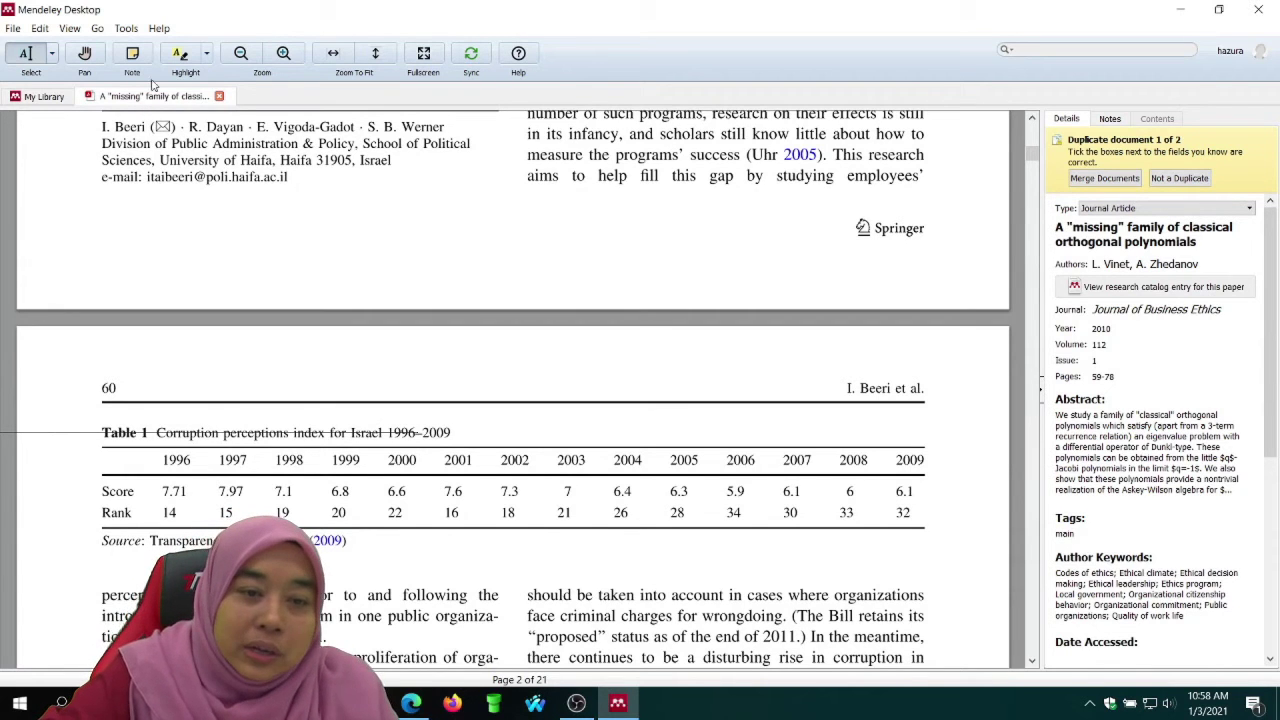
left_click(128, 28)
left_click(263, 167)
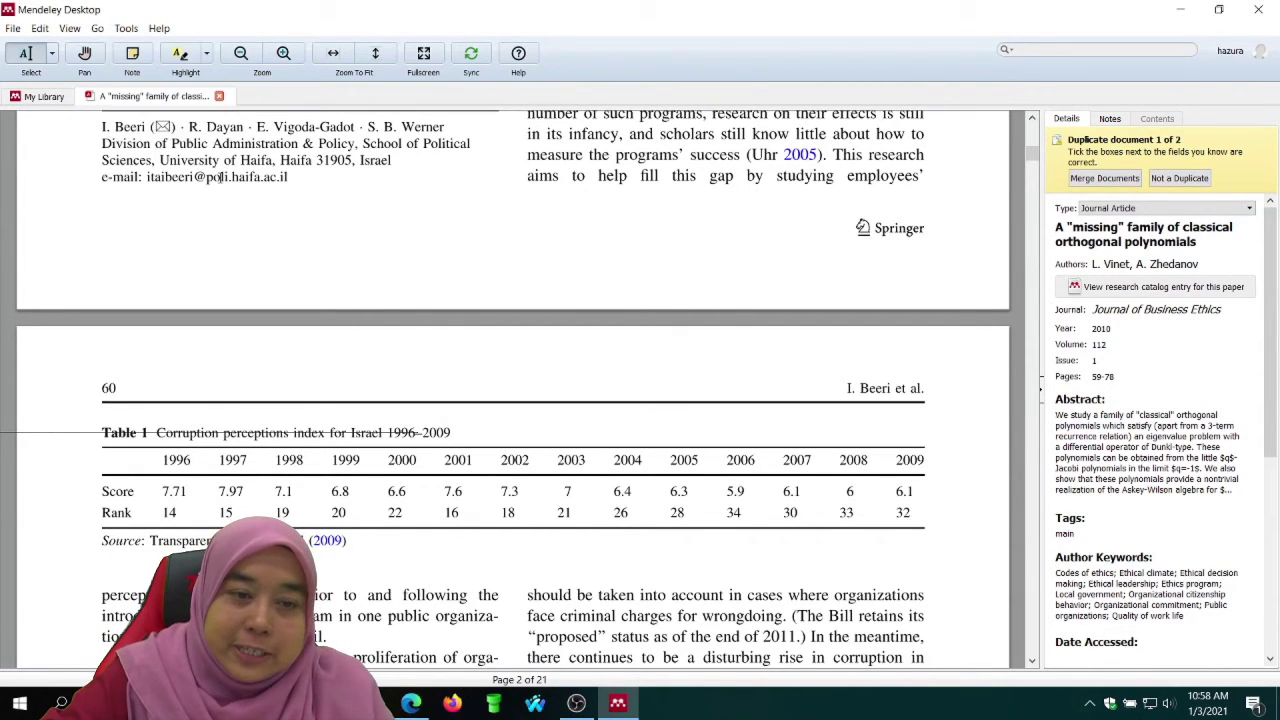
Return to the library and view the synchronization settings of All Documents, leaving them unchanged.
left_click(47, 95)
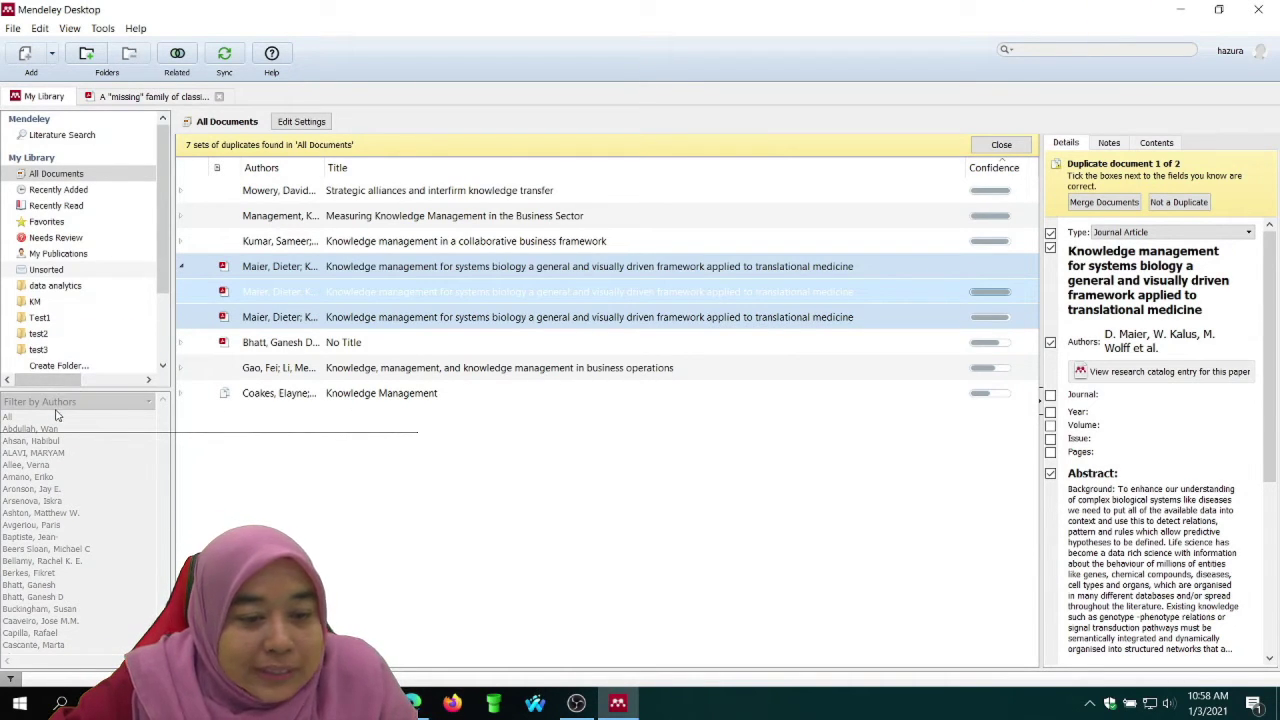
left_click(307, 121)
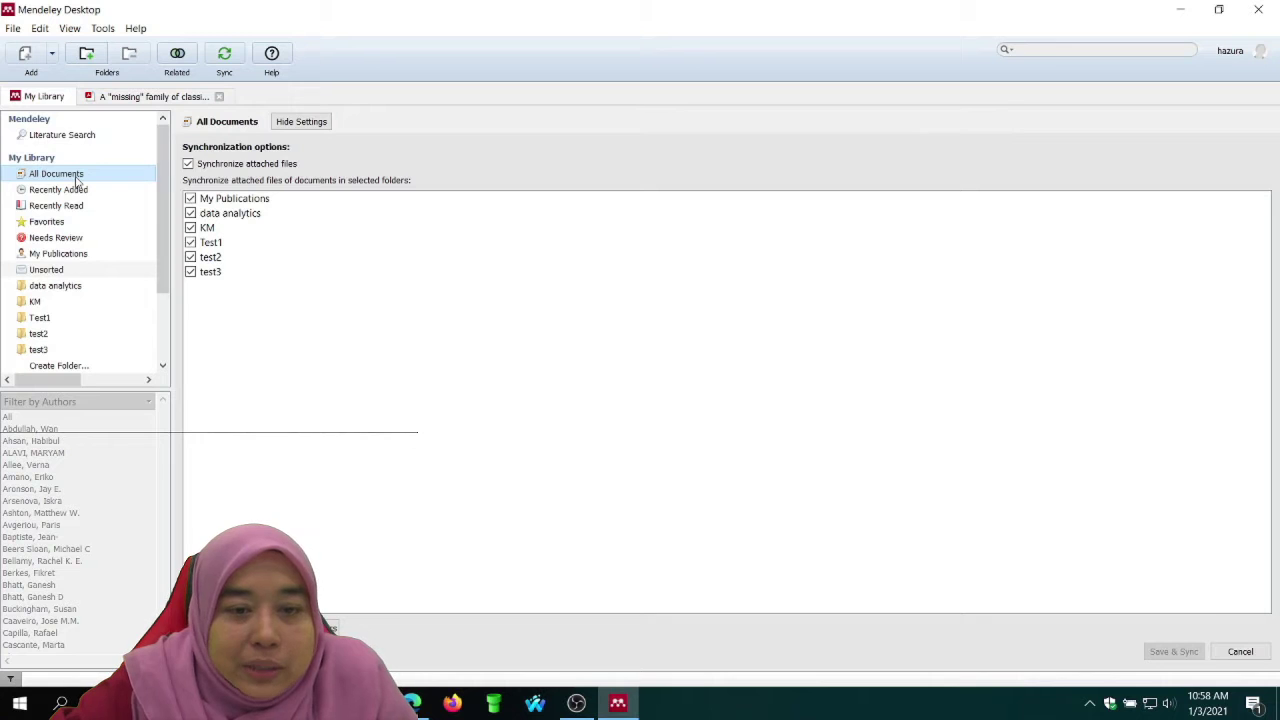
left_click(301, 121)
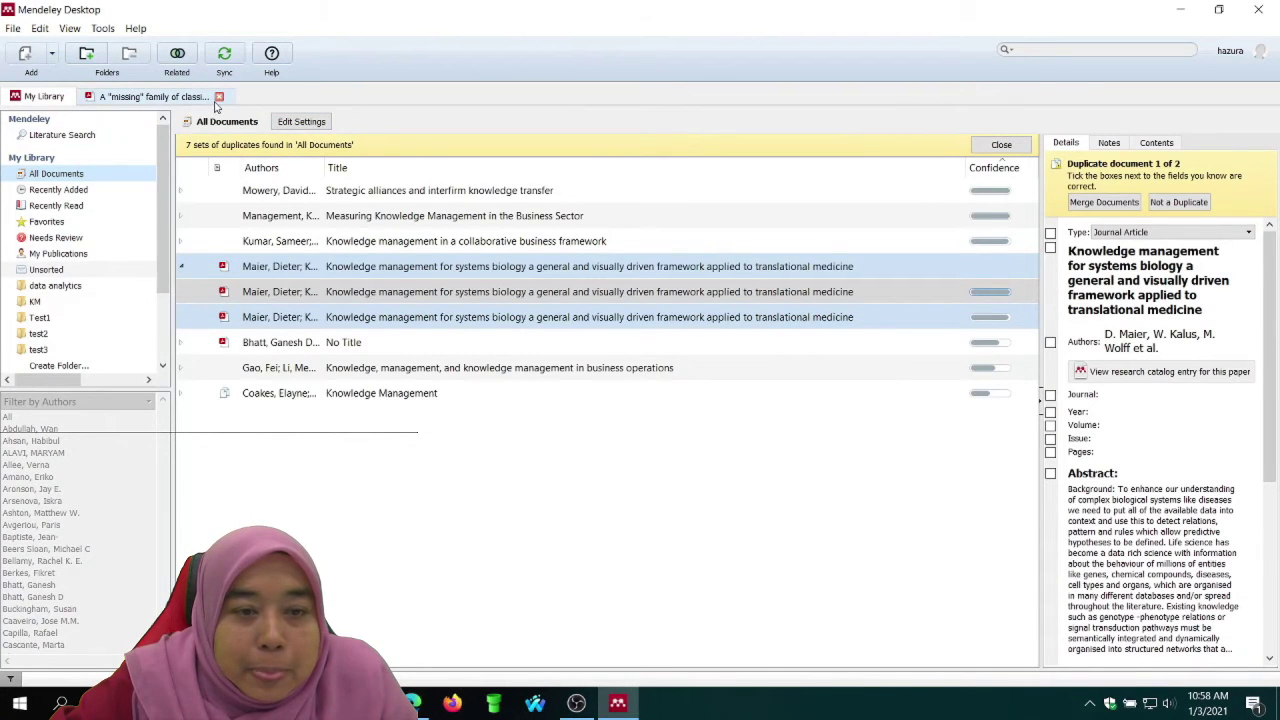
Close the PDF of "A "missing" family of classical orthogonal polynomials" and the list of duplicate sets.
left_click(218, 97)
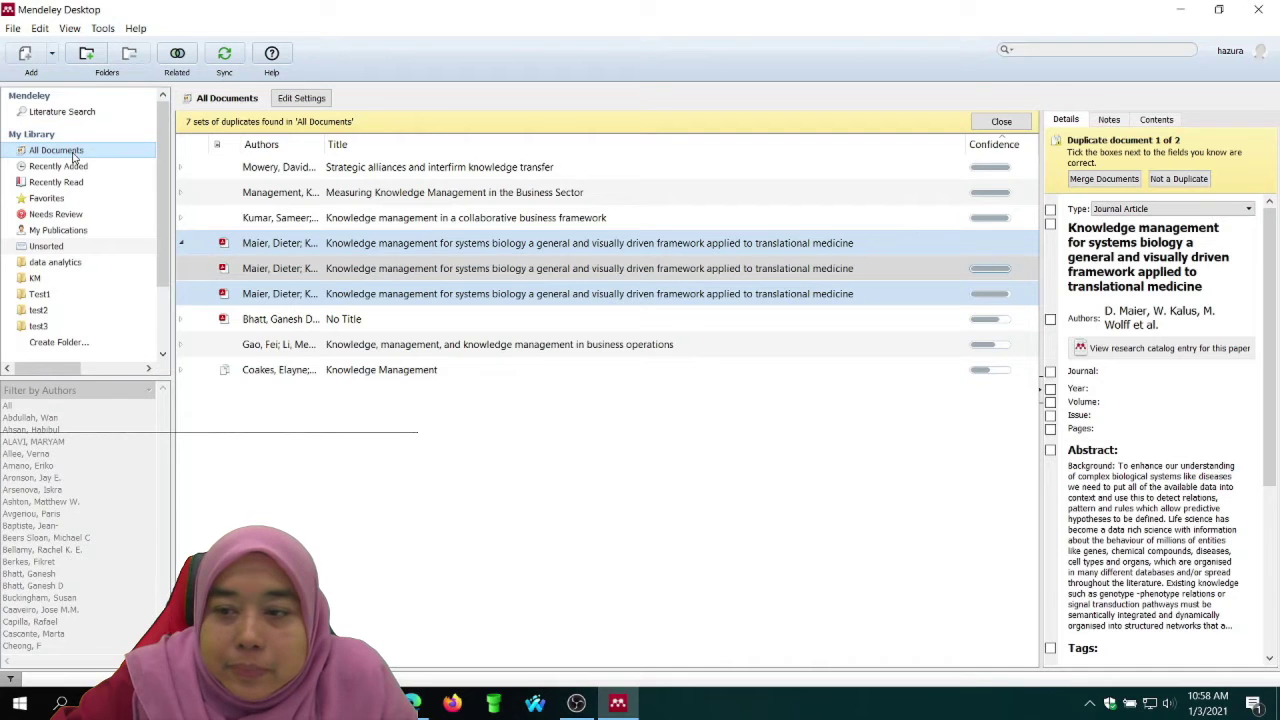
left_click(1002, 122)
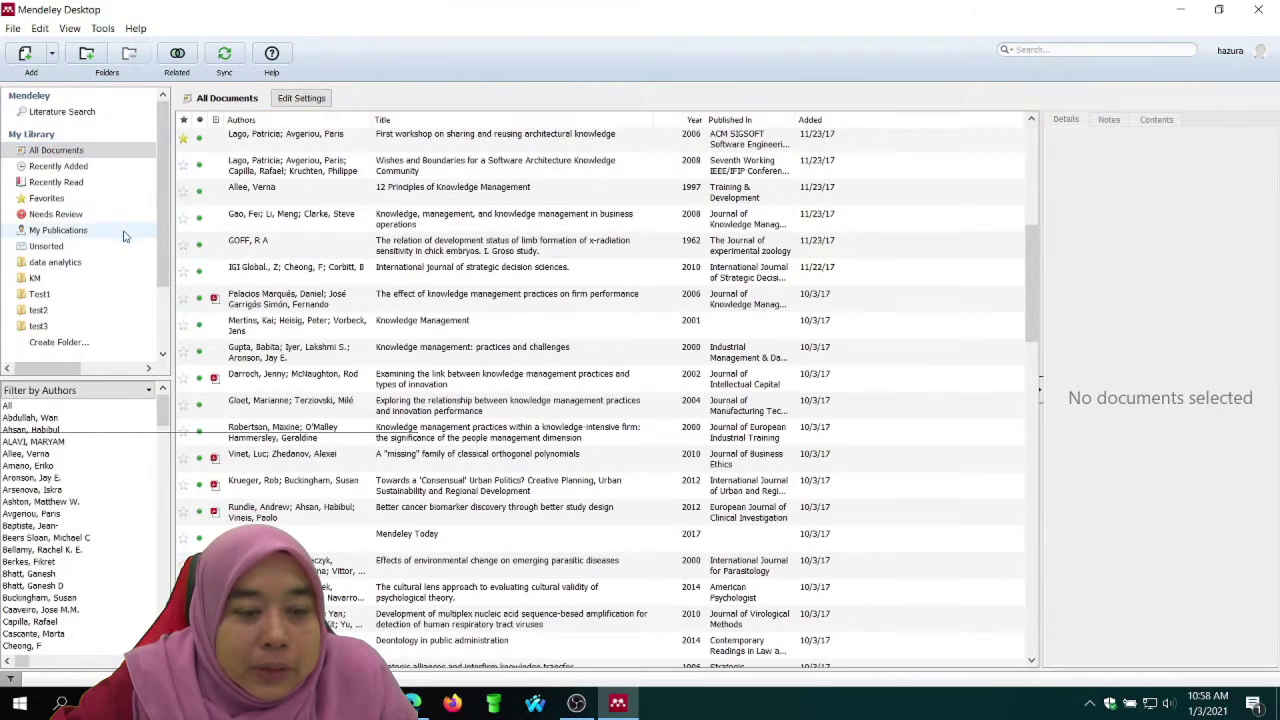
Look at the library's filter options, keep Filter by Authors, and select "The effect of knowledge management practices on firm performance".
left_click(44, 391)
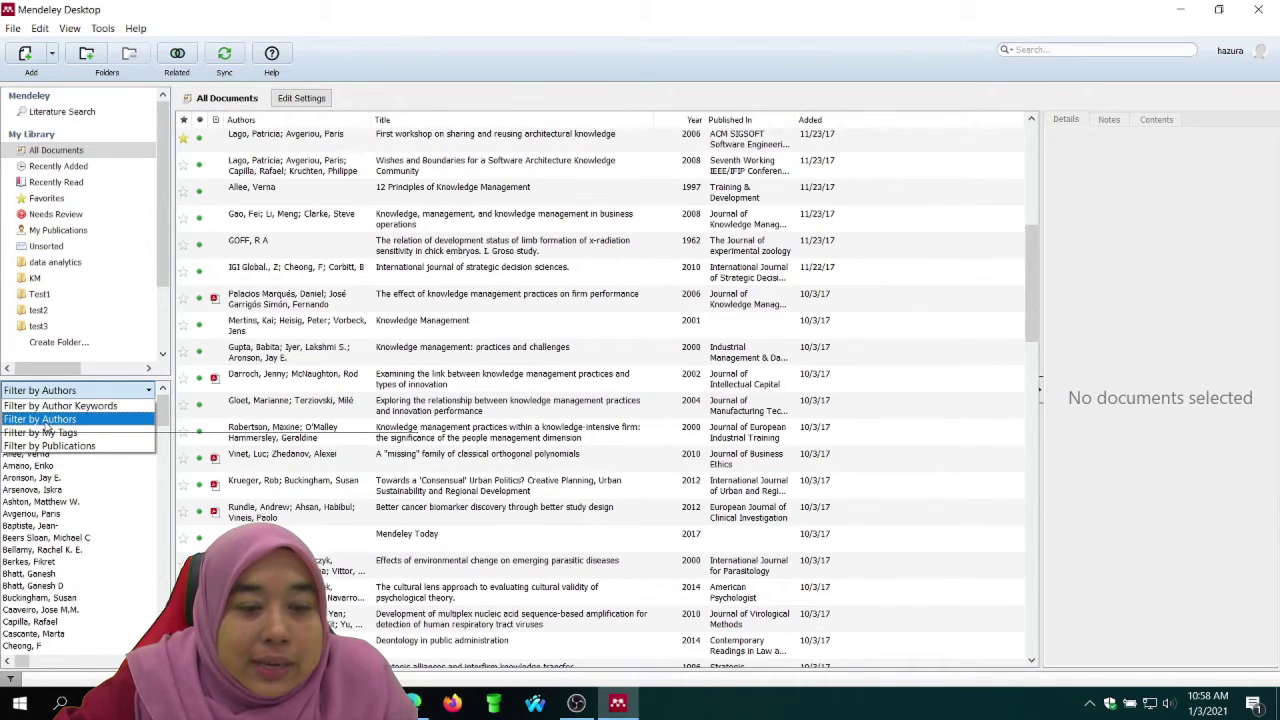
left_click(44, 420)
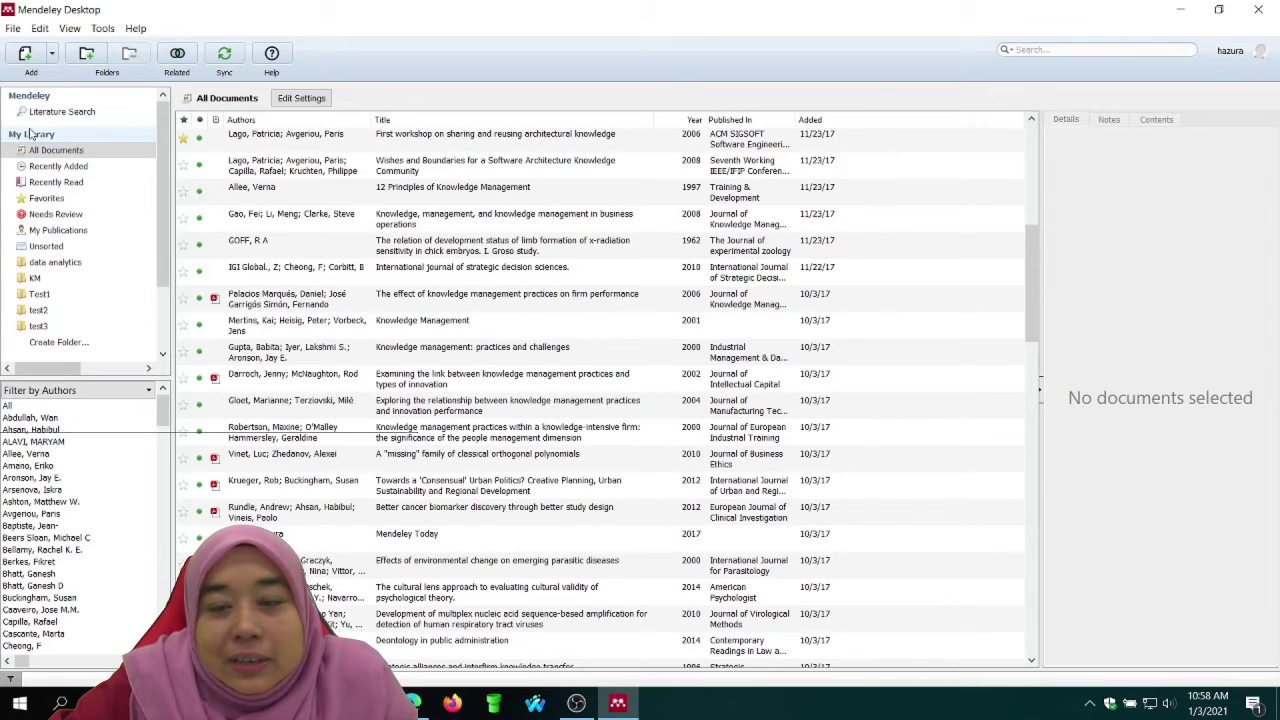
left_click(480, 300)
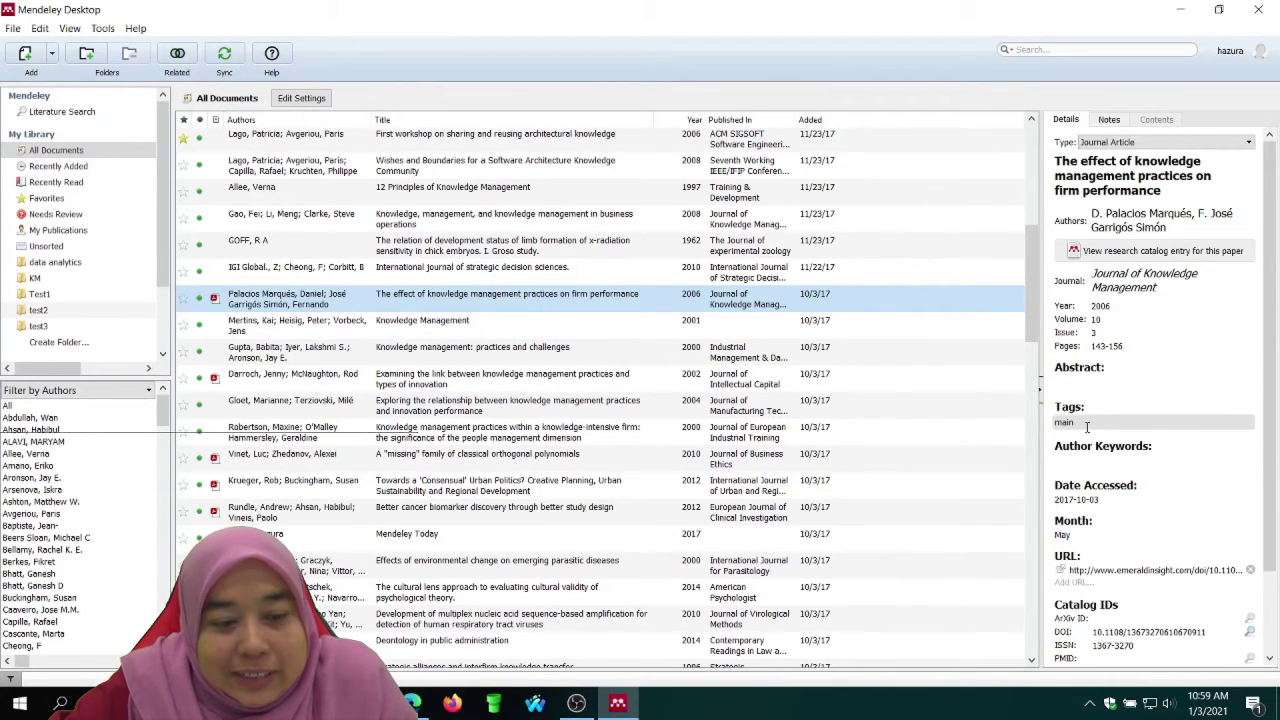
Tag the reference "Examining the link between knowledge management practices and types of innovation" with "result".
left_click(107, 392)
left_click(107, 397)
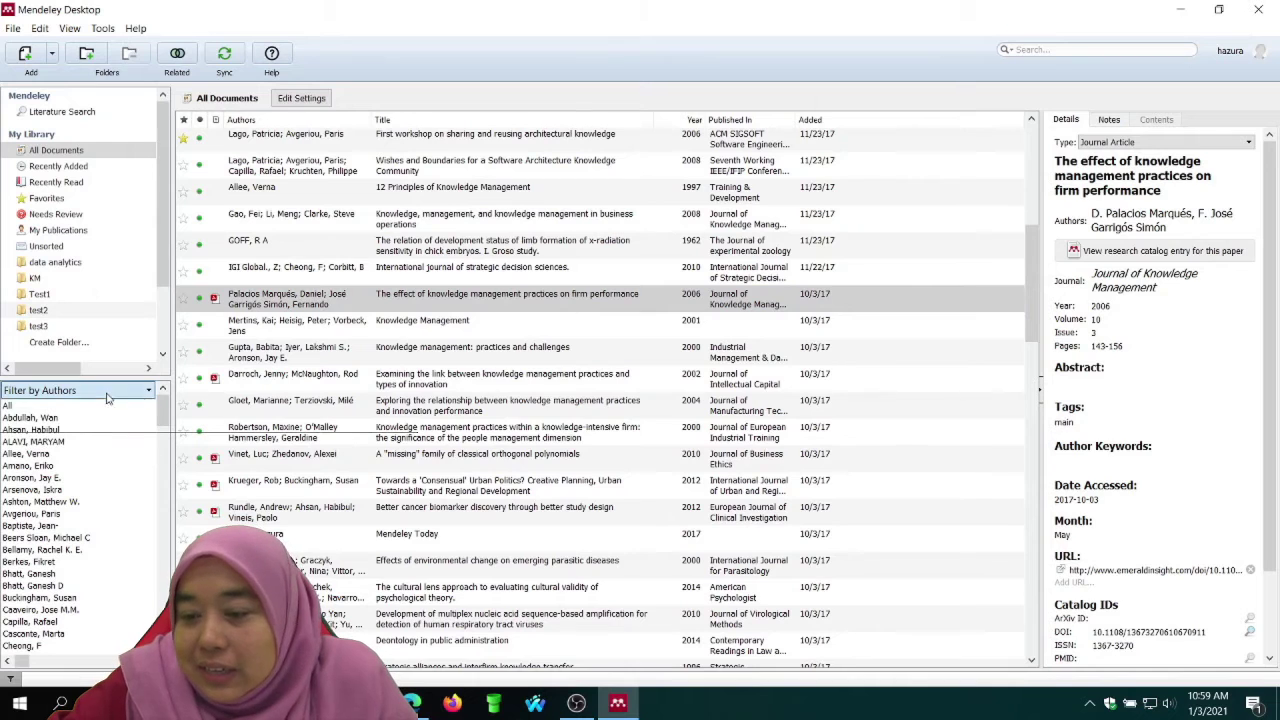
left_click(347, 373)
left_click(1103, 408)
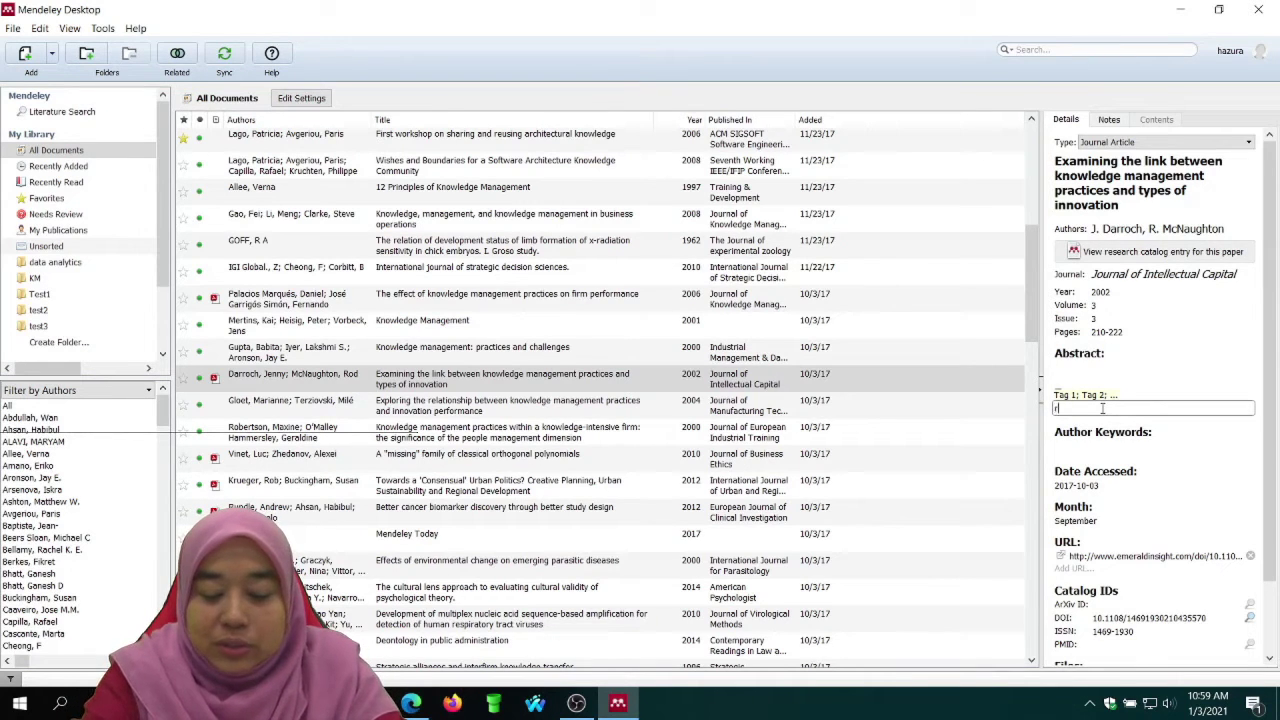
left_click(860, 464)
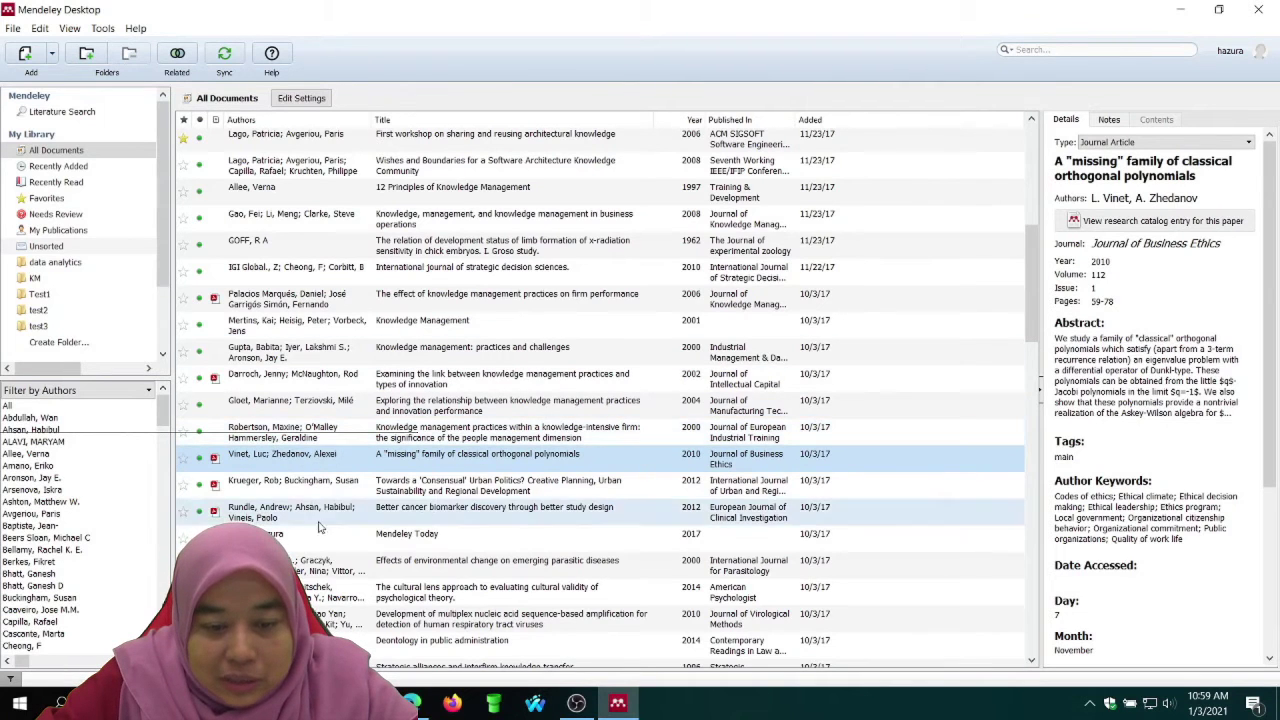
Tag the reference "Effects of environmental change on emerging parasitic diseases" with "result".
left_click(420, 565)
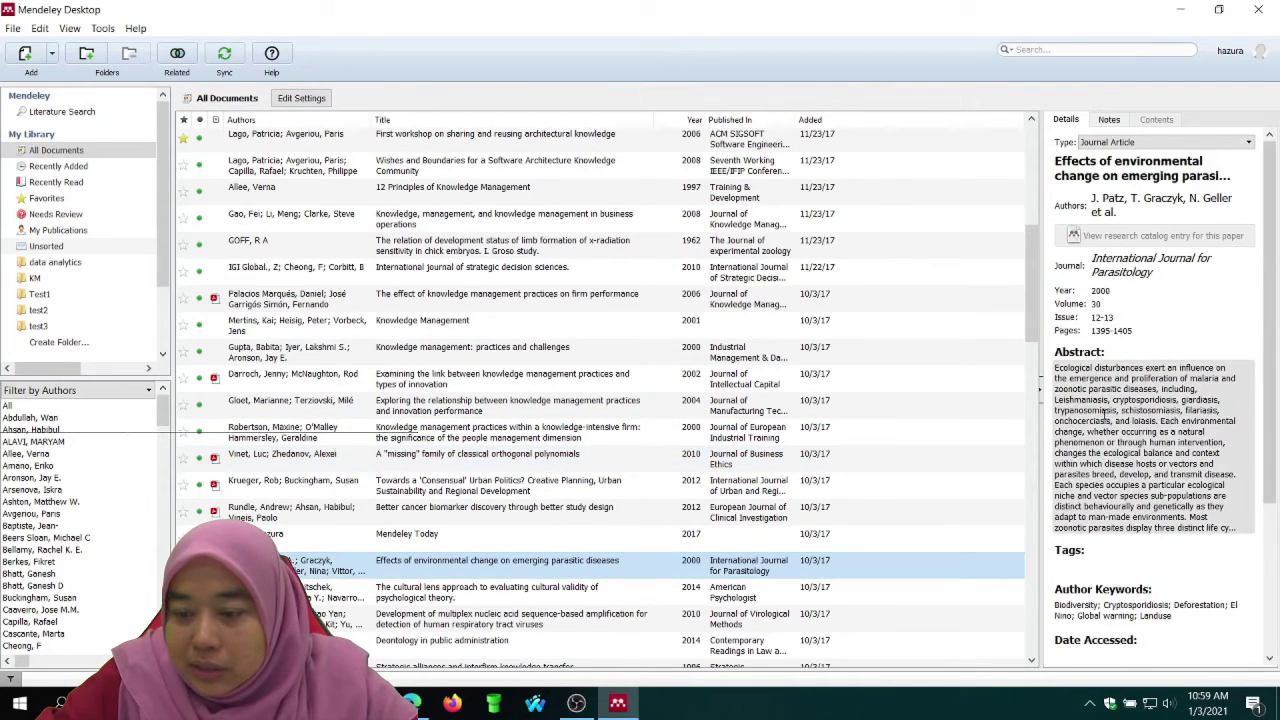
left_click(1133, 565)
type("res")
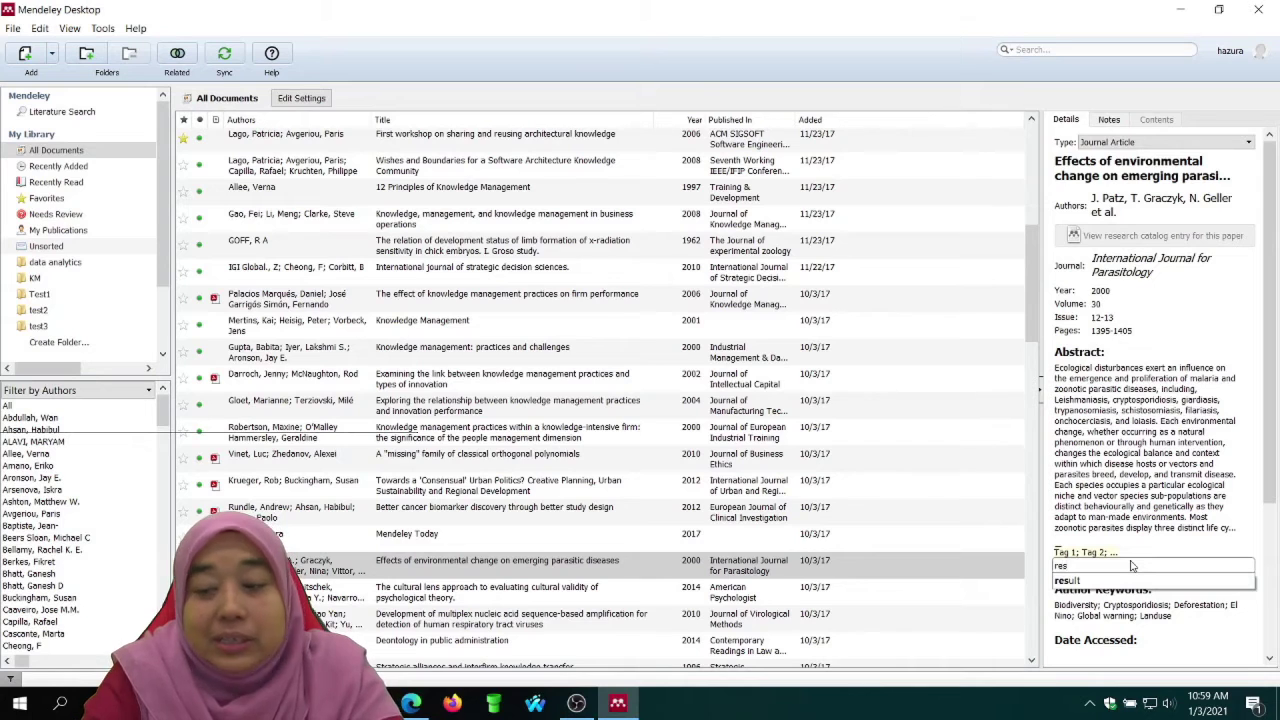
type("ult")
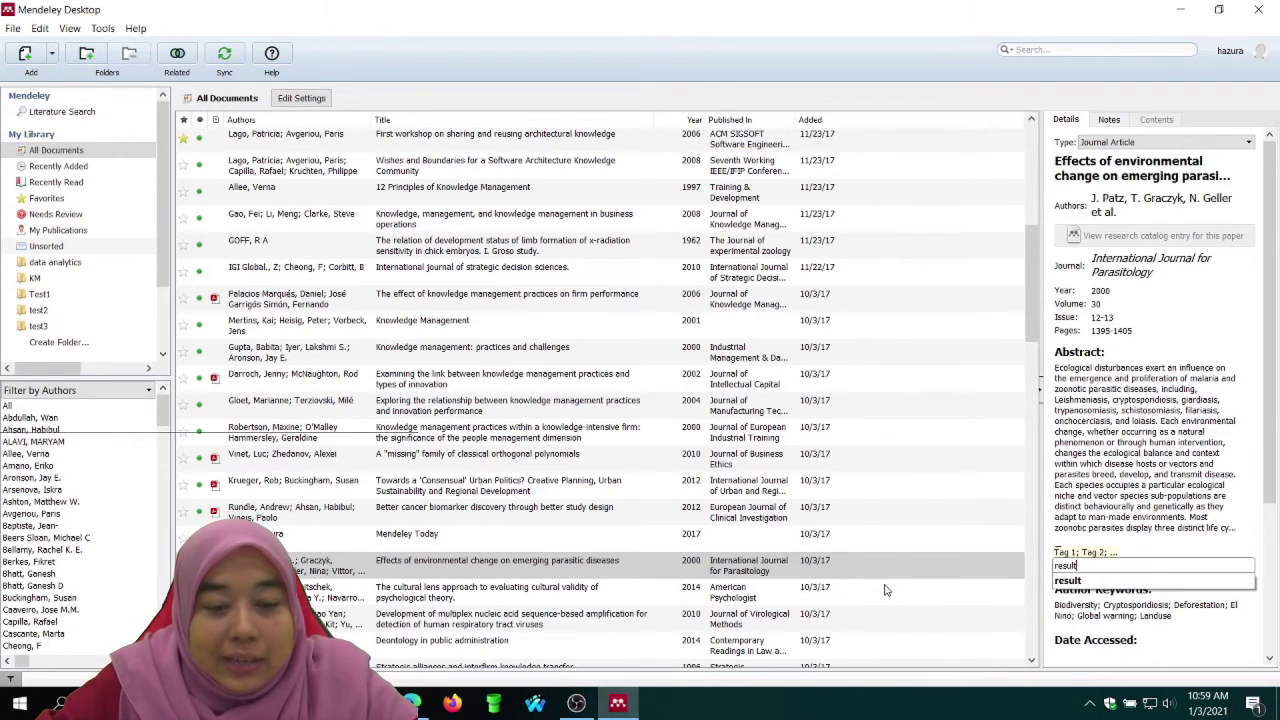
left_click(884, 590)
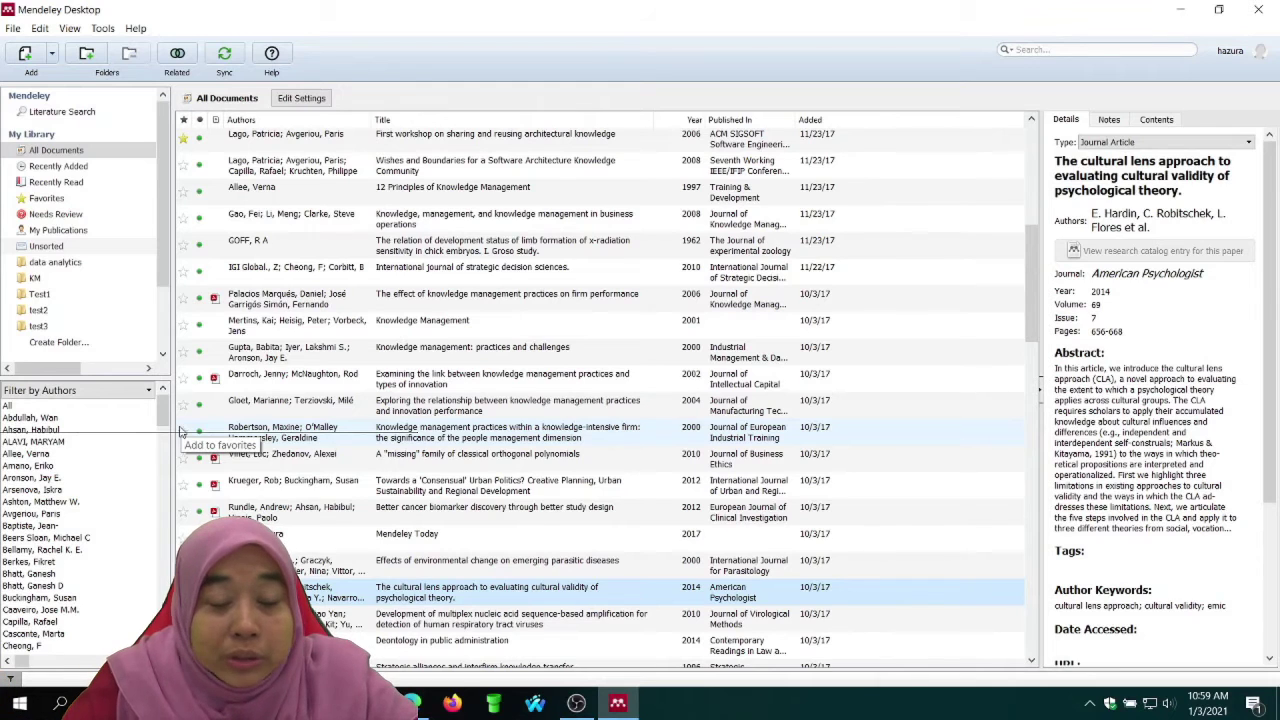
Switch the library filter to My Tags and show only the documents tagged "result".
left_click(125, 391)
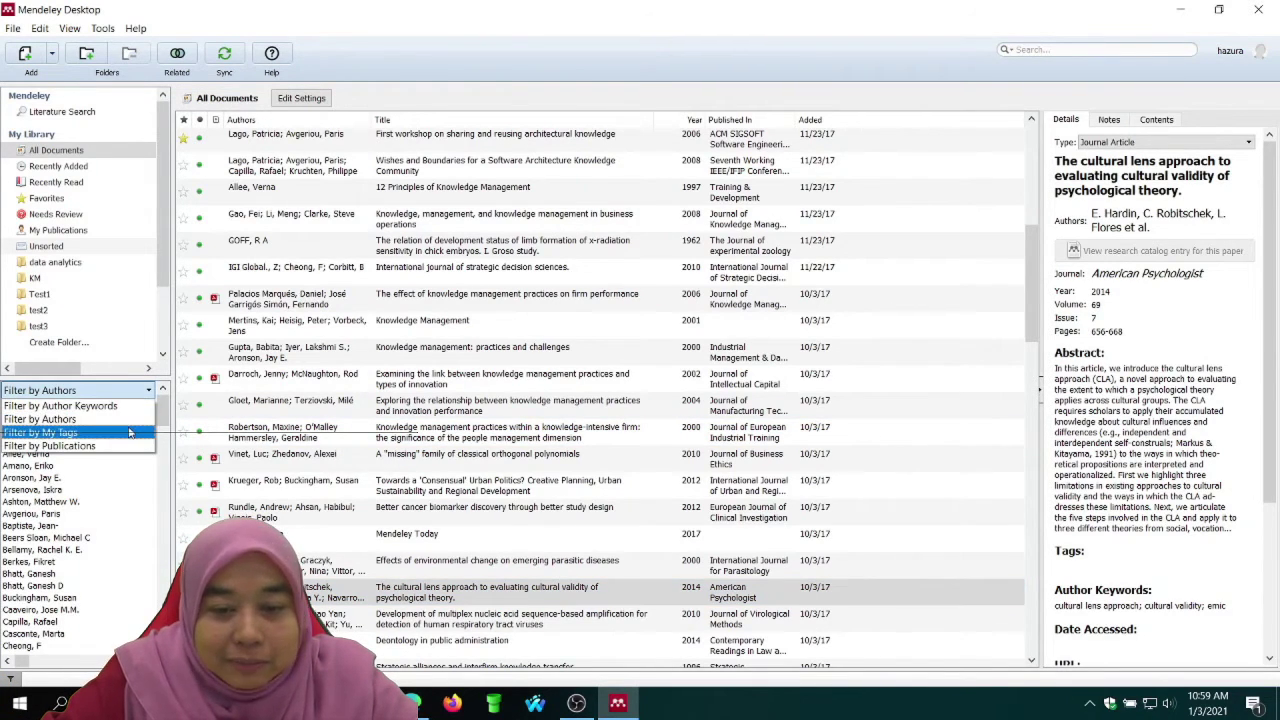
left_click(129, 432)
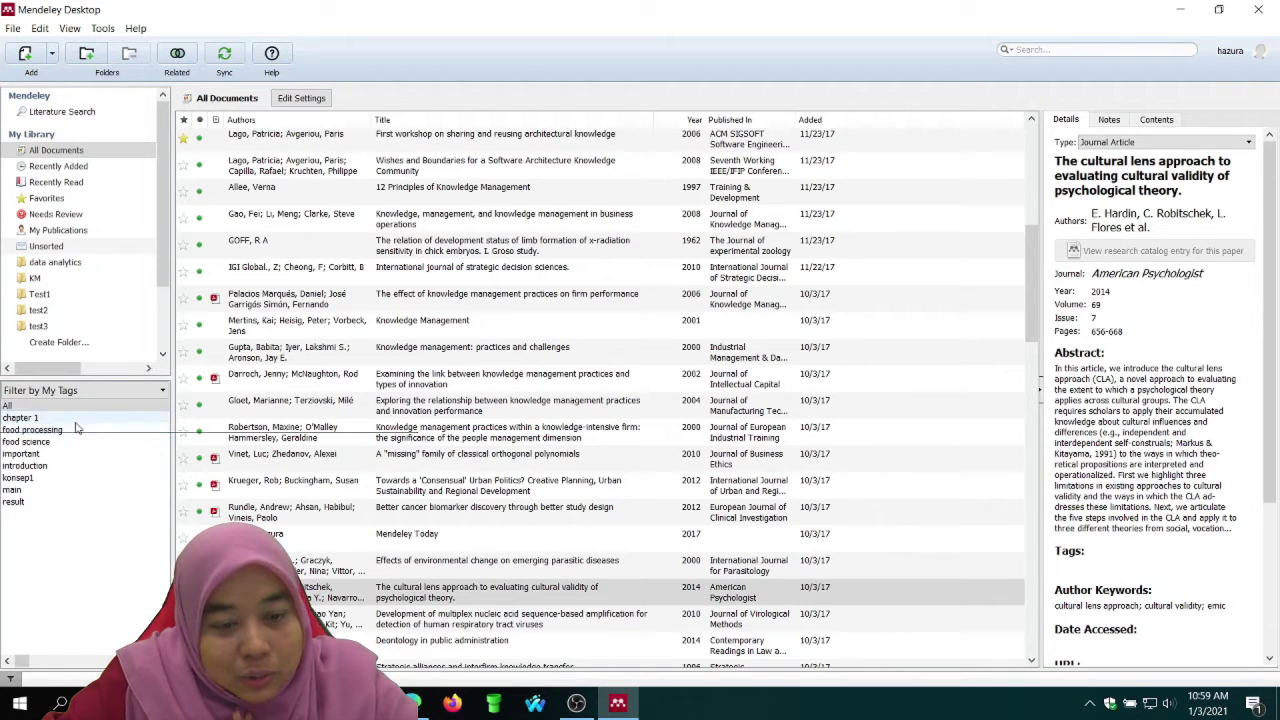
left_click(20, 502)
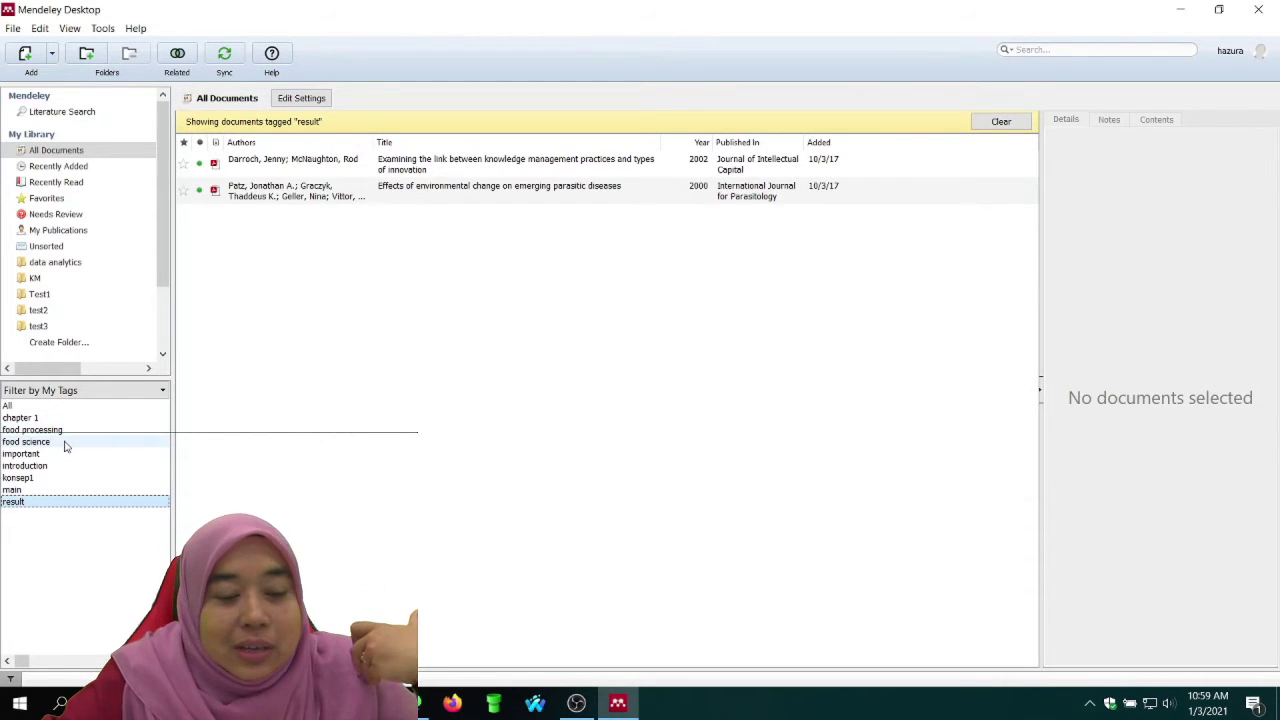
Switch the filter to Author Keywords and view the details of "Food processing technology: Principles and practice: Third edition".
left_click(124, 392)
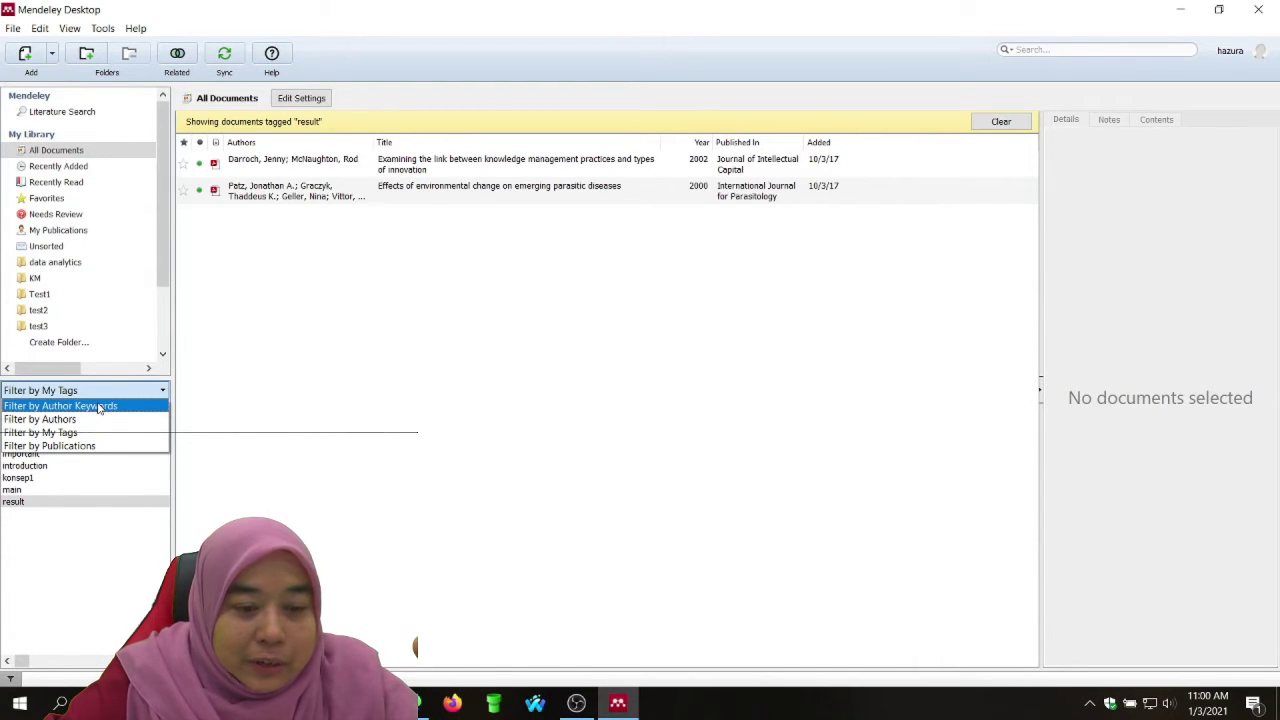
left_click(104, 409)
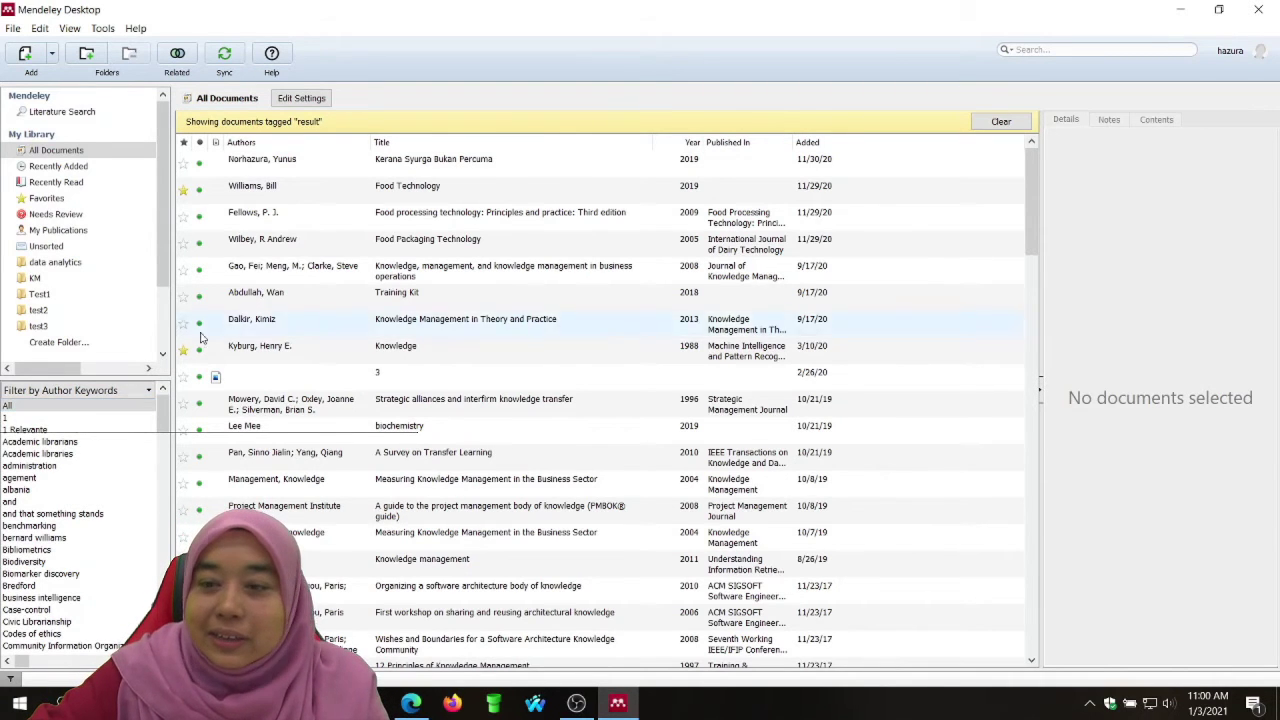
left_click(350, 216)
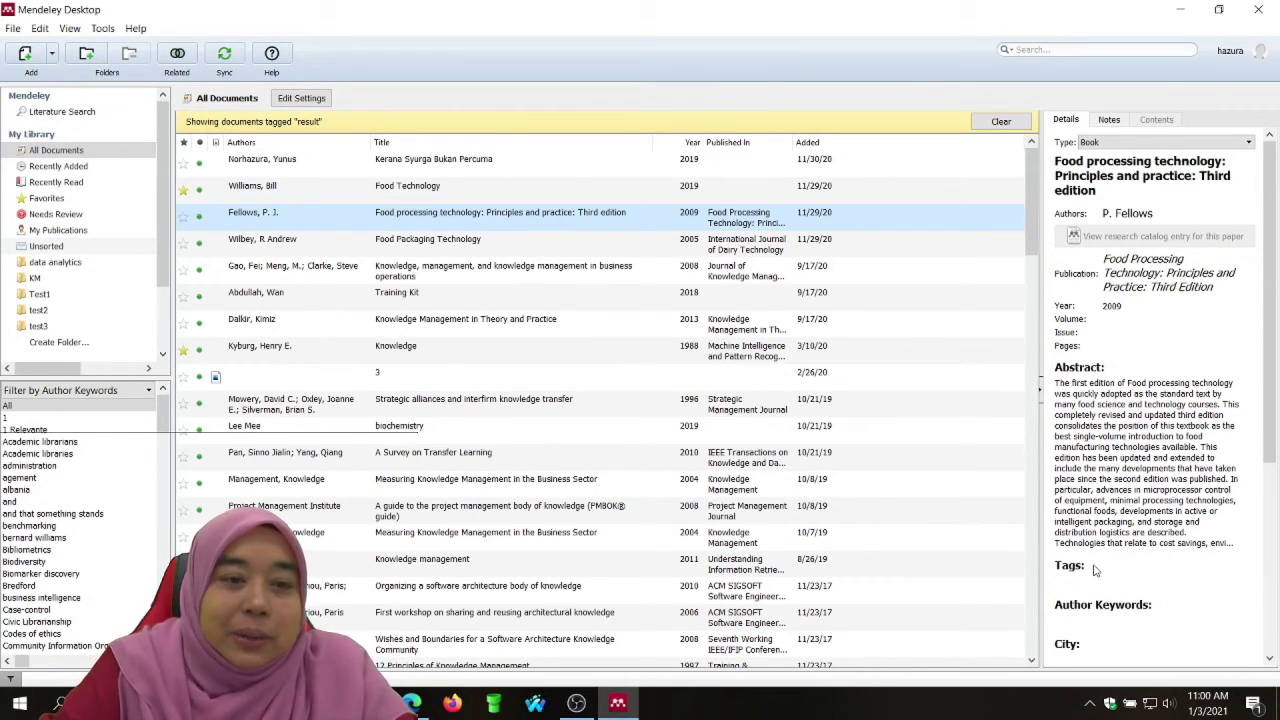
Install the Mendeley citation plugin for Microsoft Word and dismiss the installation dialog.
left_click(103, 29)
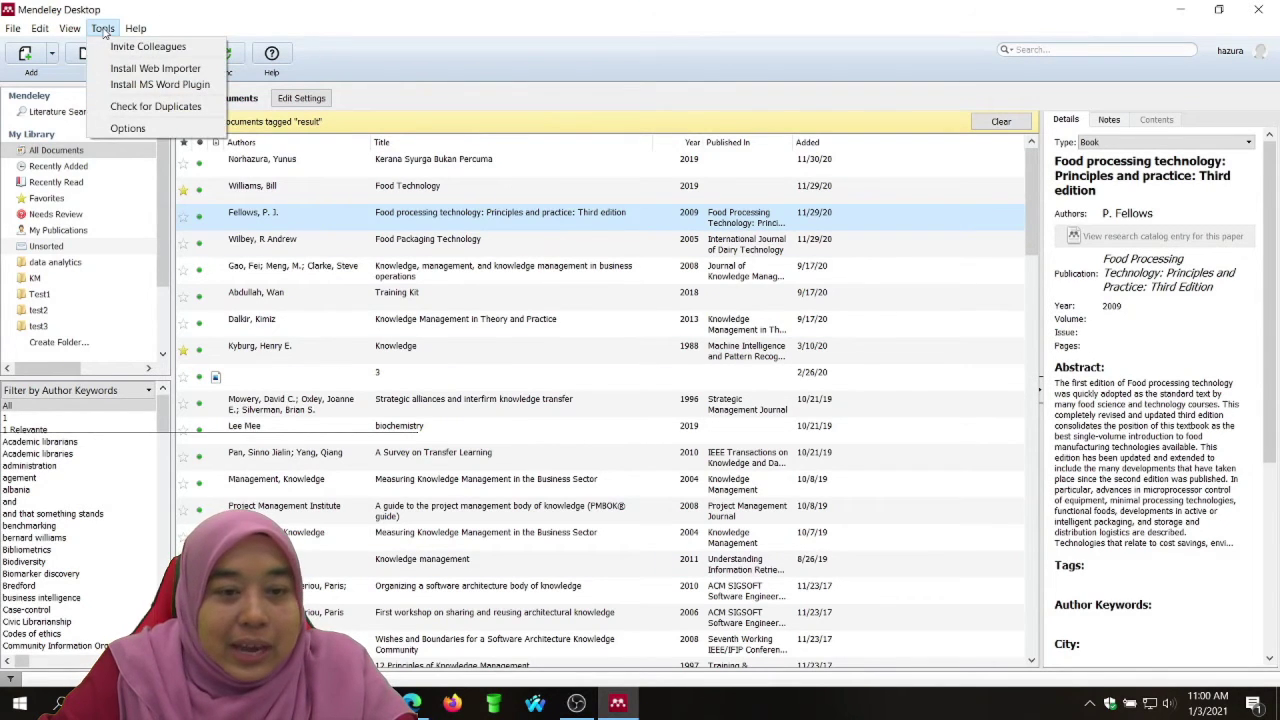
left_click(143, 87)
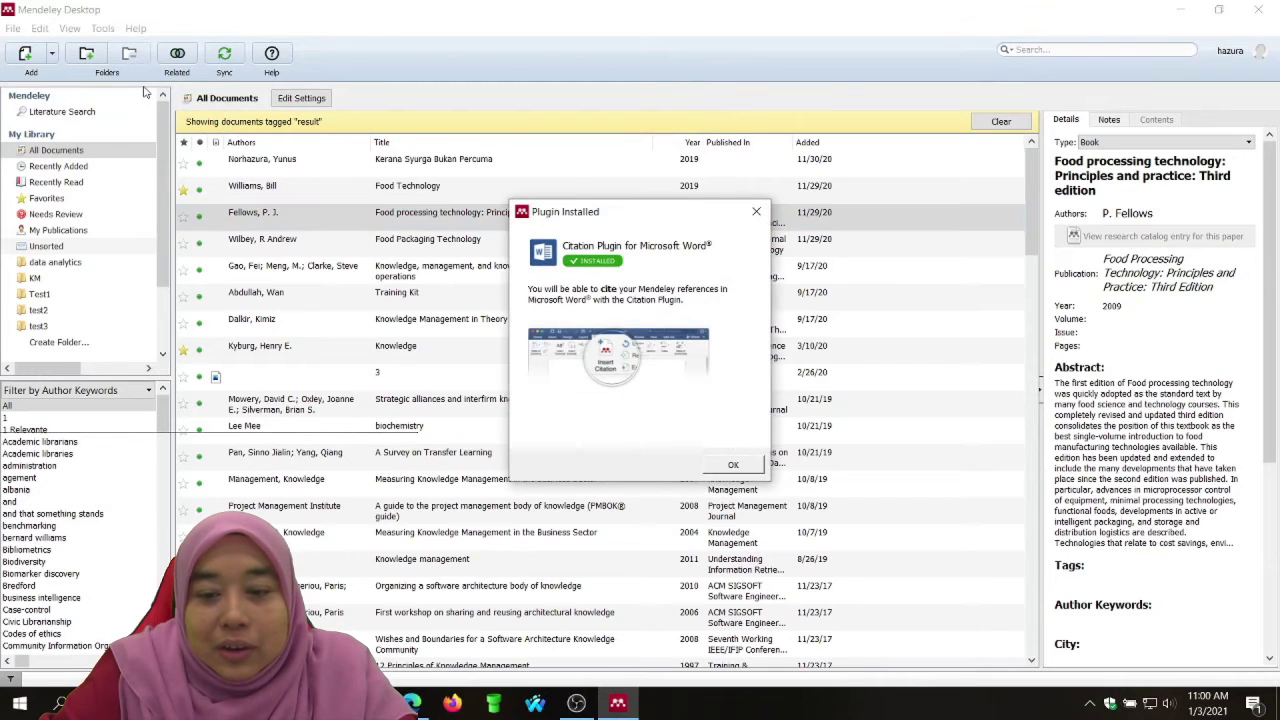
left_click(735, 466)
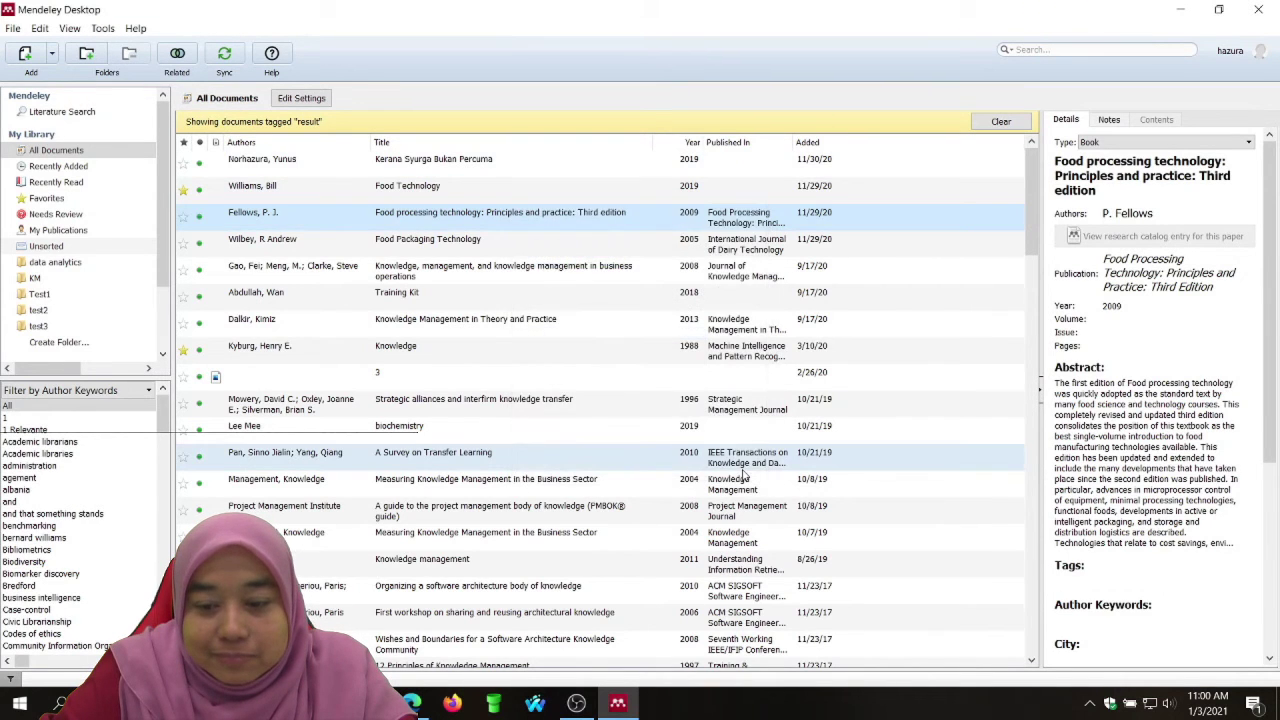
Minimize Mendeley Desktop, search Windows for Word, and start a blank document in it.
left_click(1181, 8)
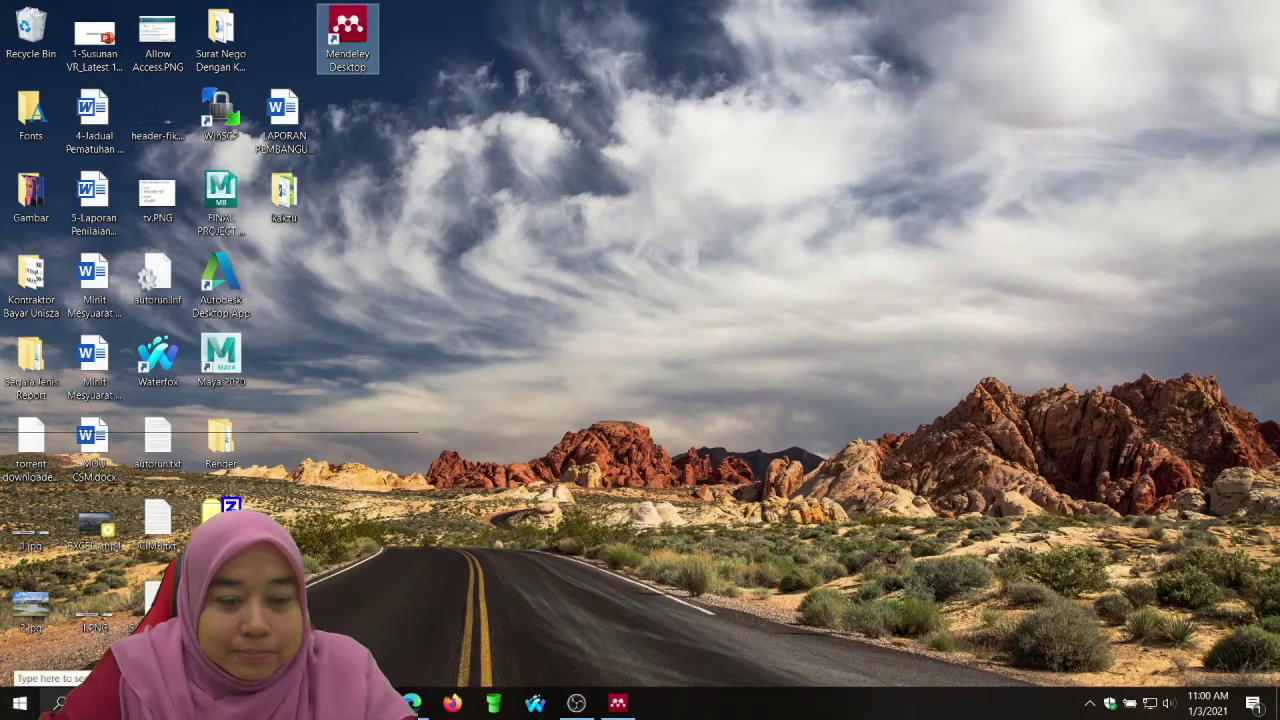
left_click(59, 703)
type("w")
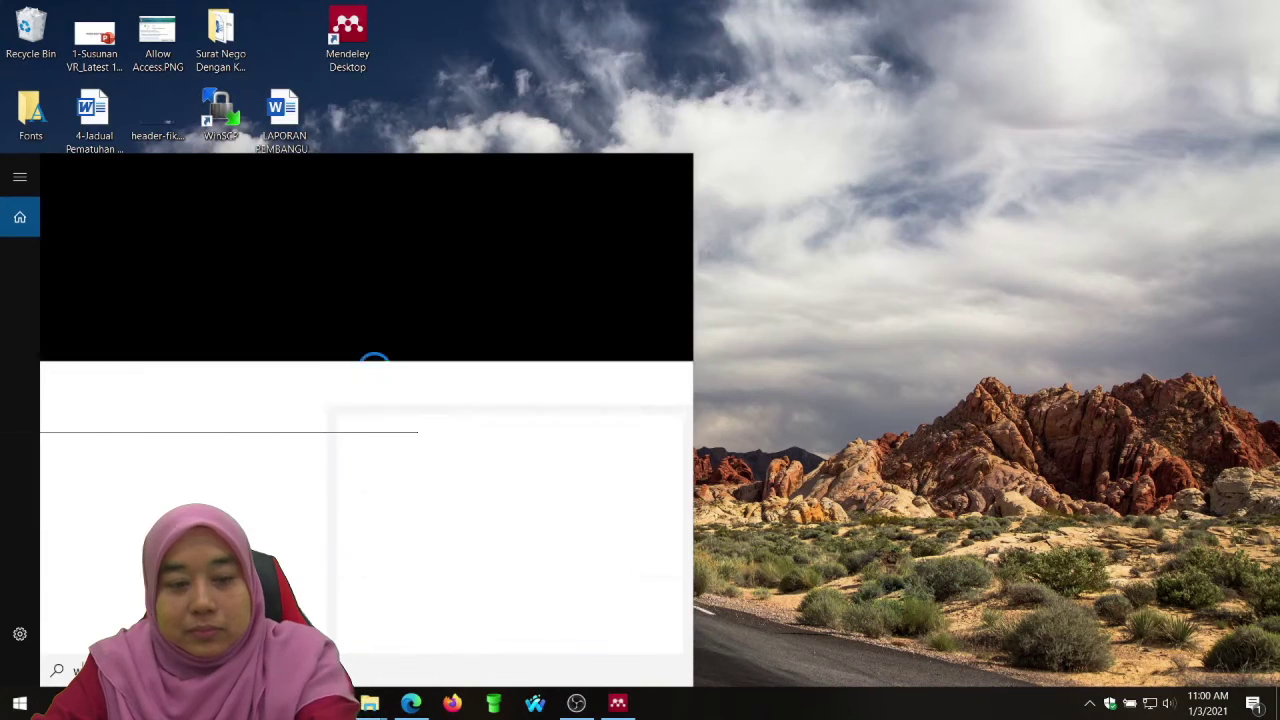
type("ord")
left_click(134, 243)
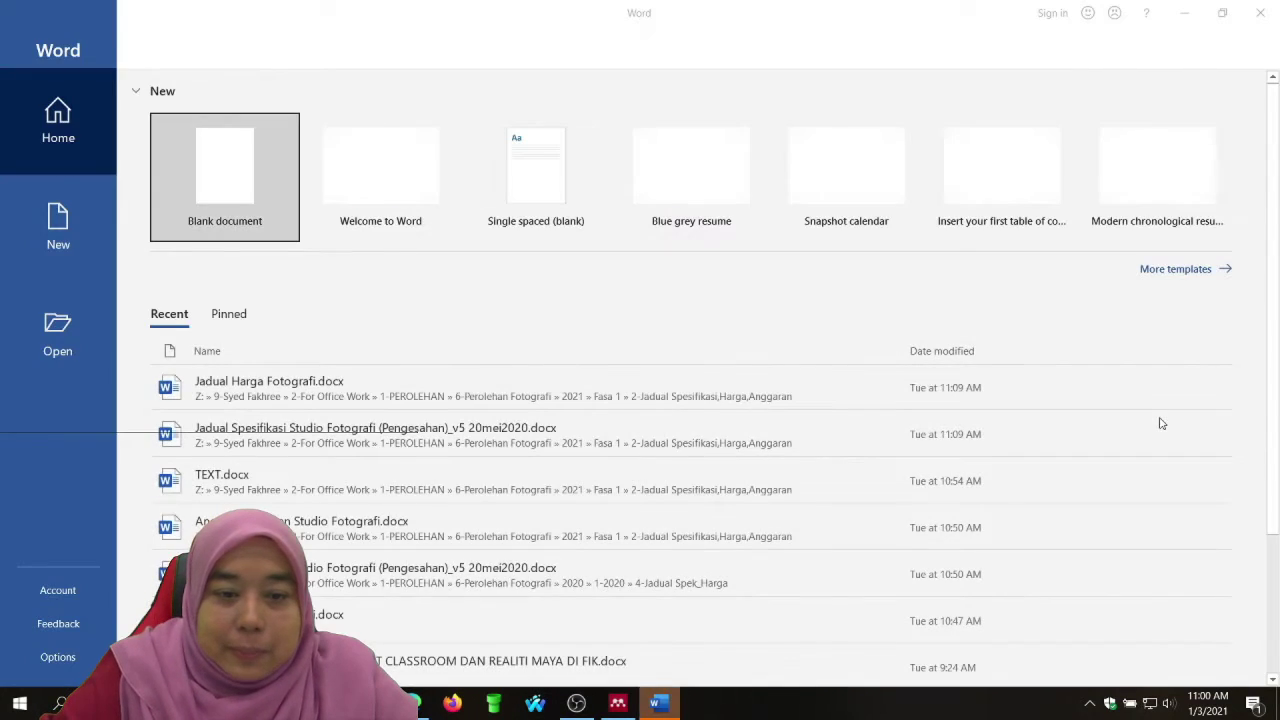
left_click(248, 195)
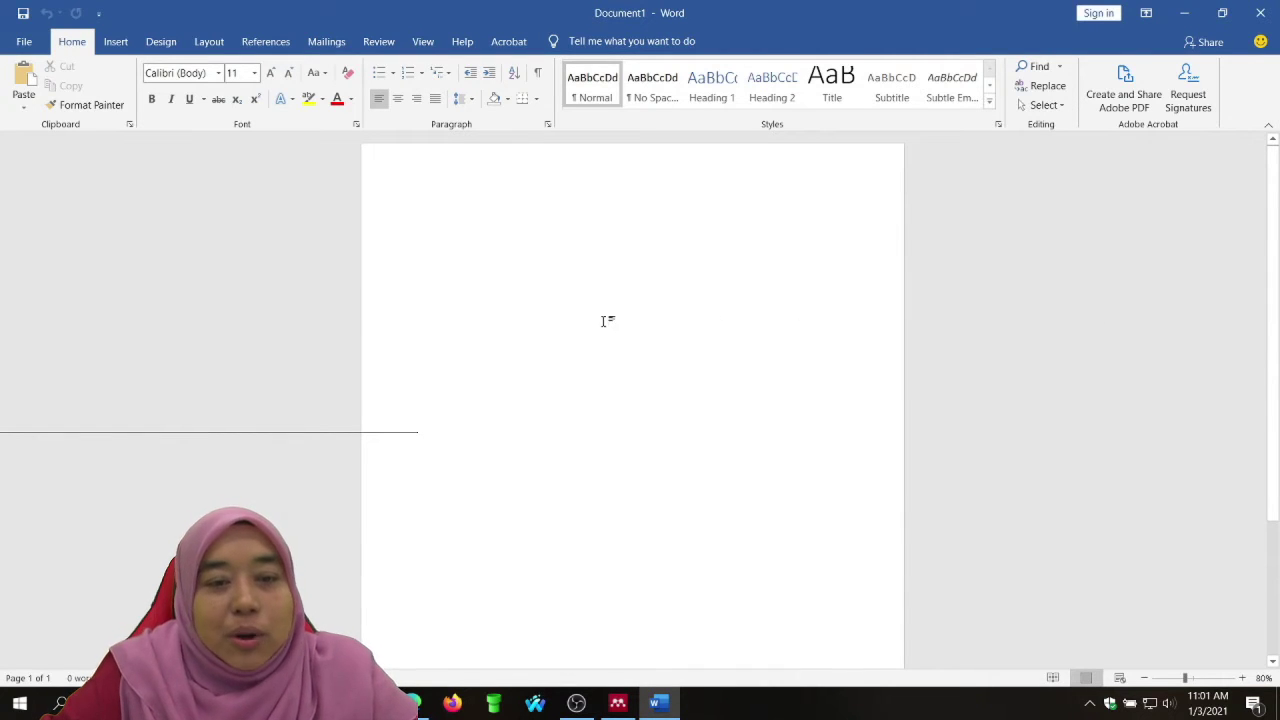
Show the reference and citation tools, and paste the copied paragraph on ethics programs into the blank document as text only.
left_click(276, 43)
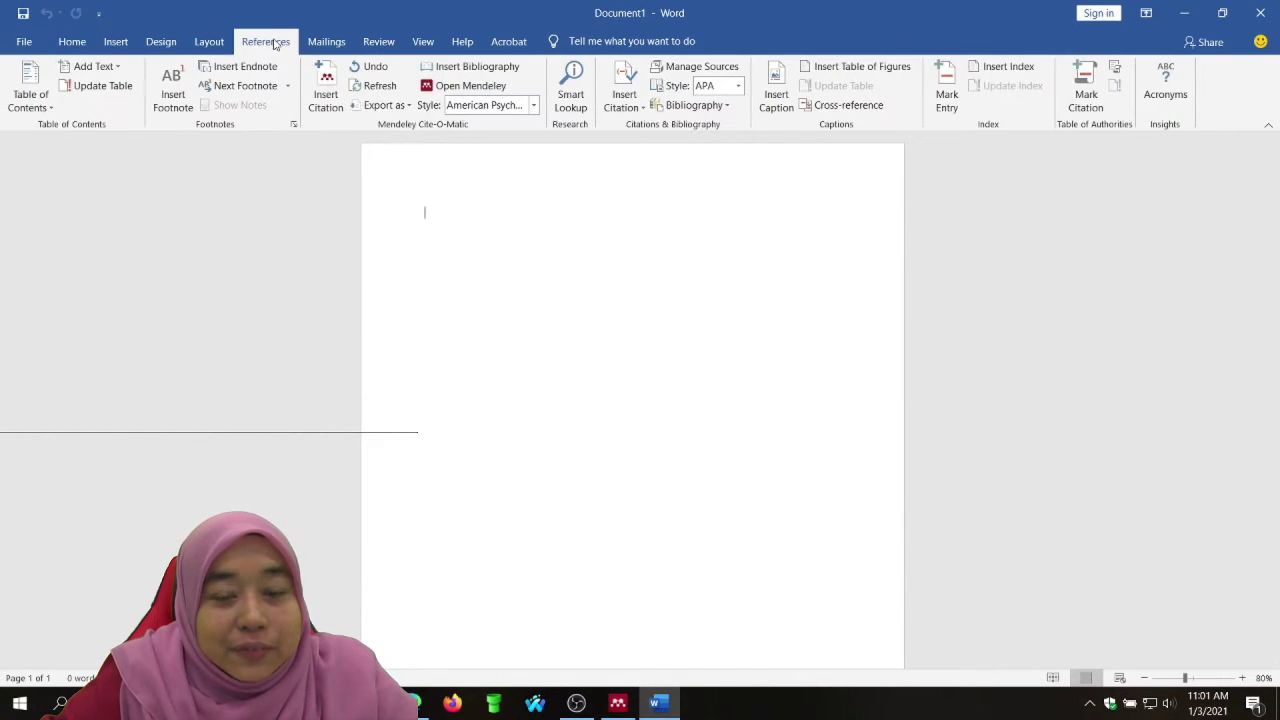
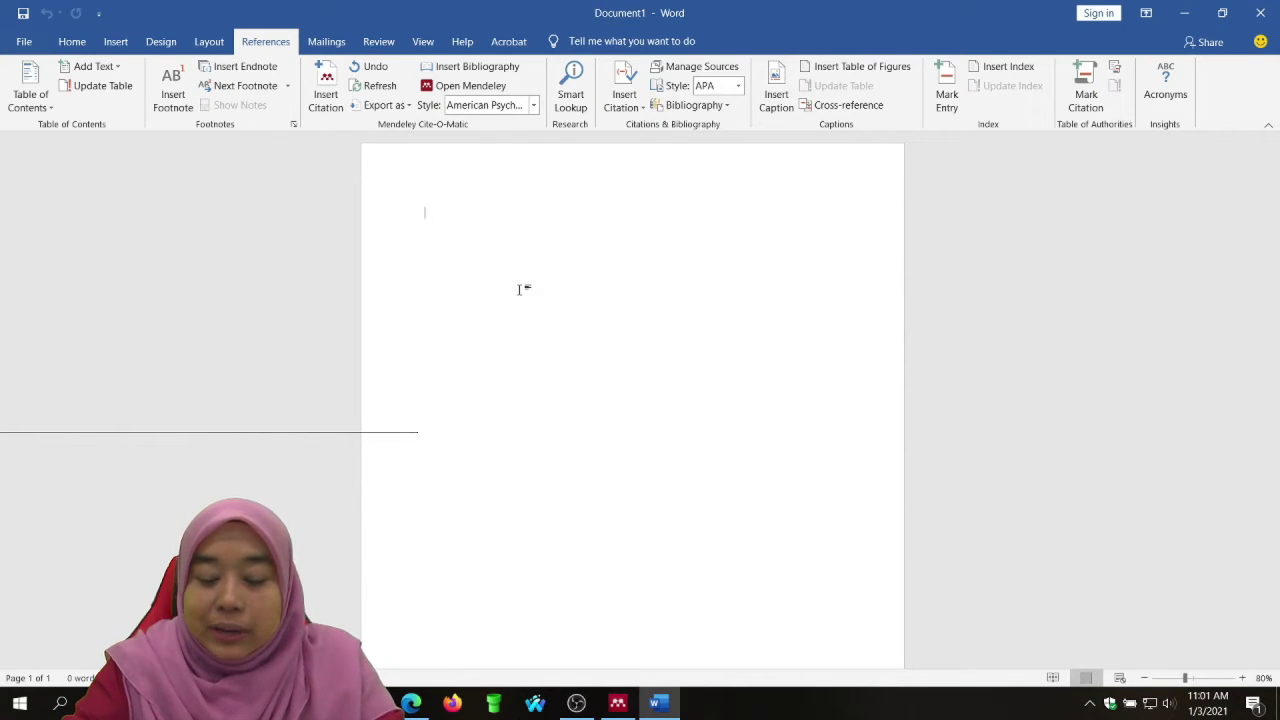
right_click(512, 282)
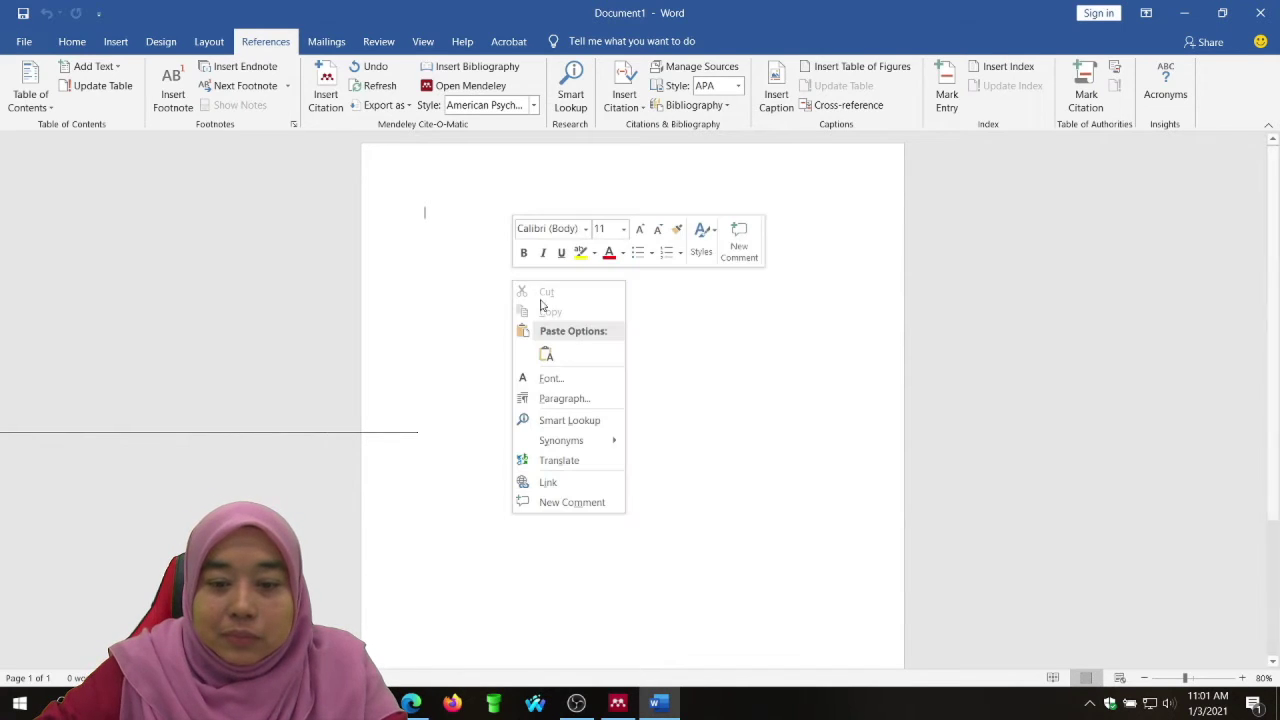
left_click(717, 369)
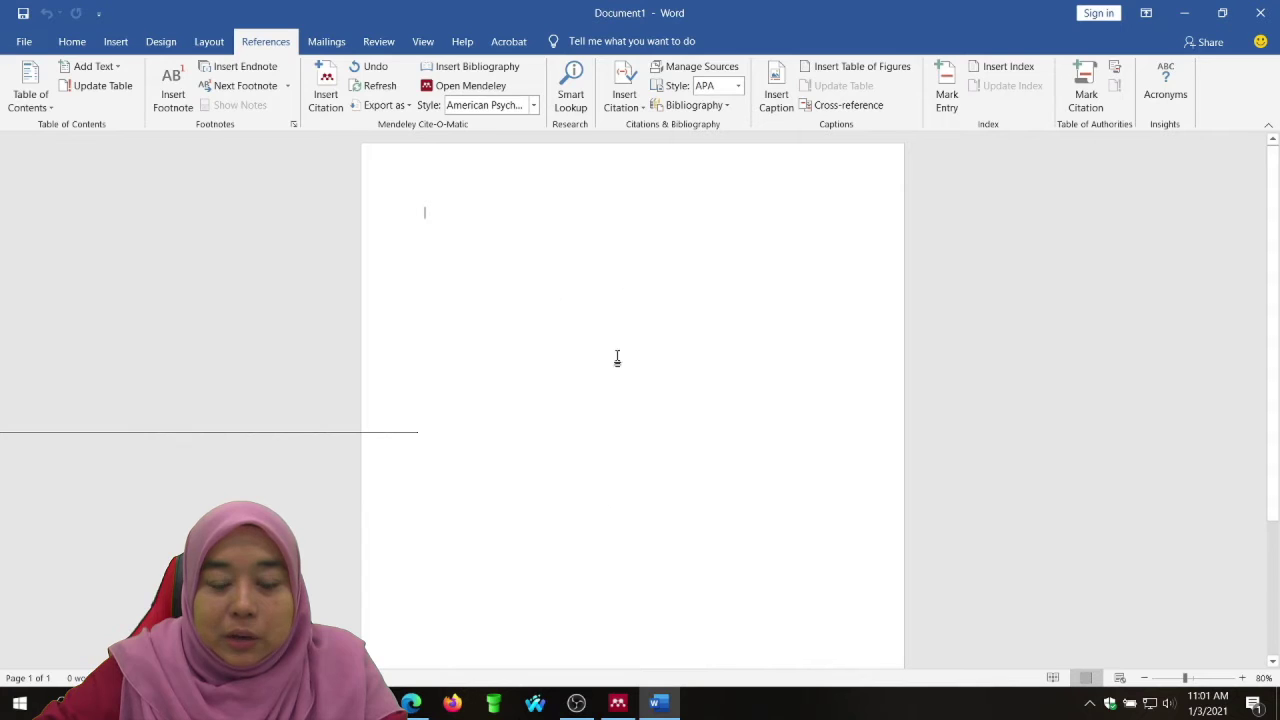
right_click(440, 291)
left_click(474, 365)
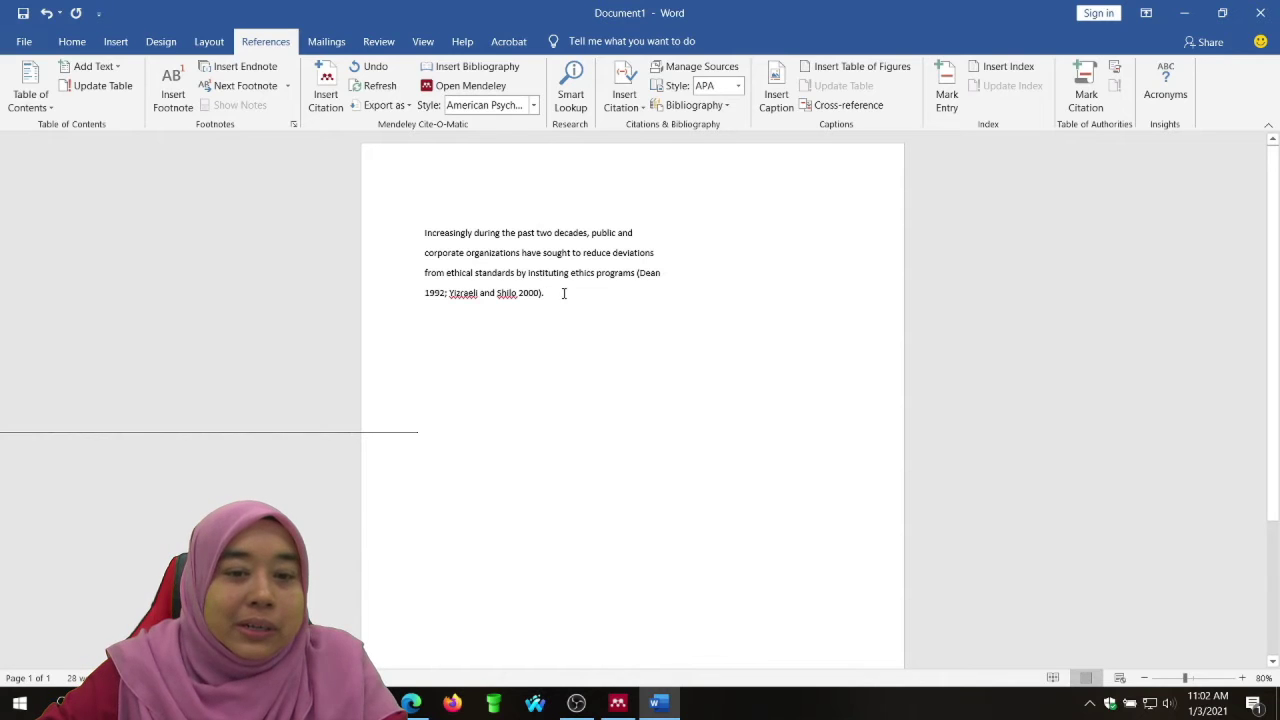
Insert a Mendeley citation after the paragraph, searching "will" and picking the first "Knowledge, management, and knowledge management in business operations" entry.
left_click(337, 98)
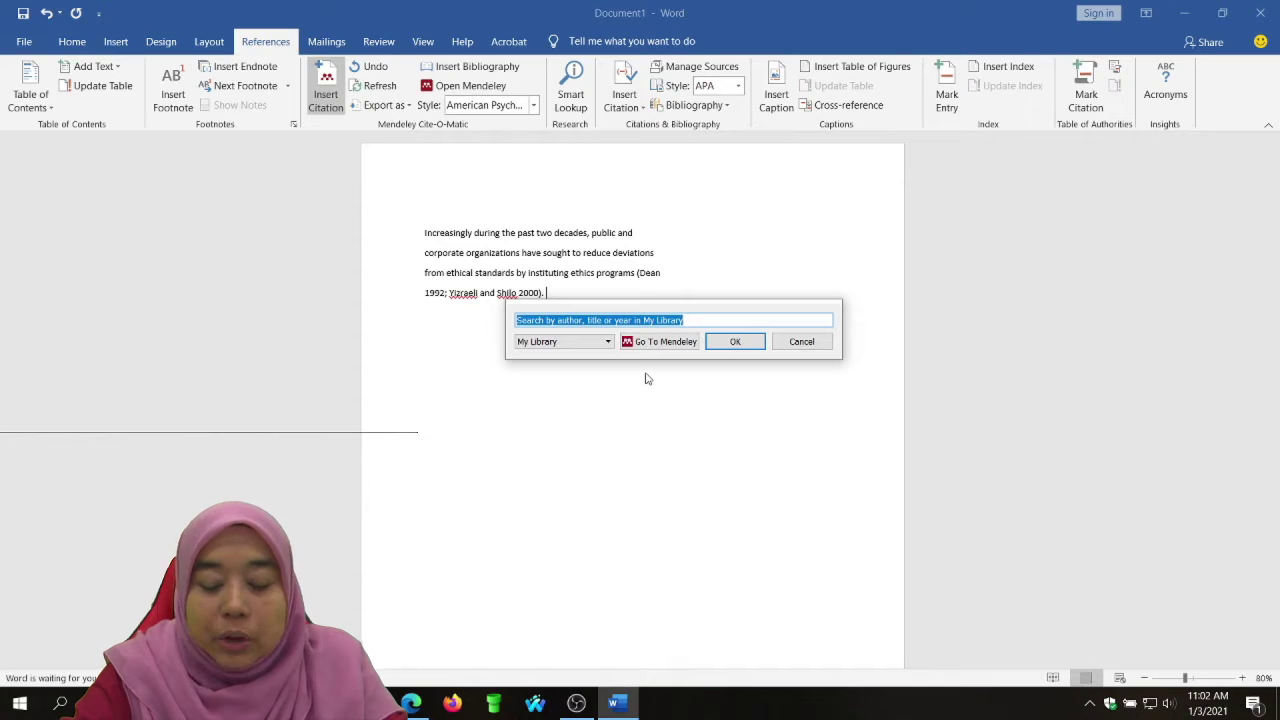
type("will")
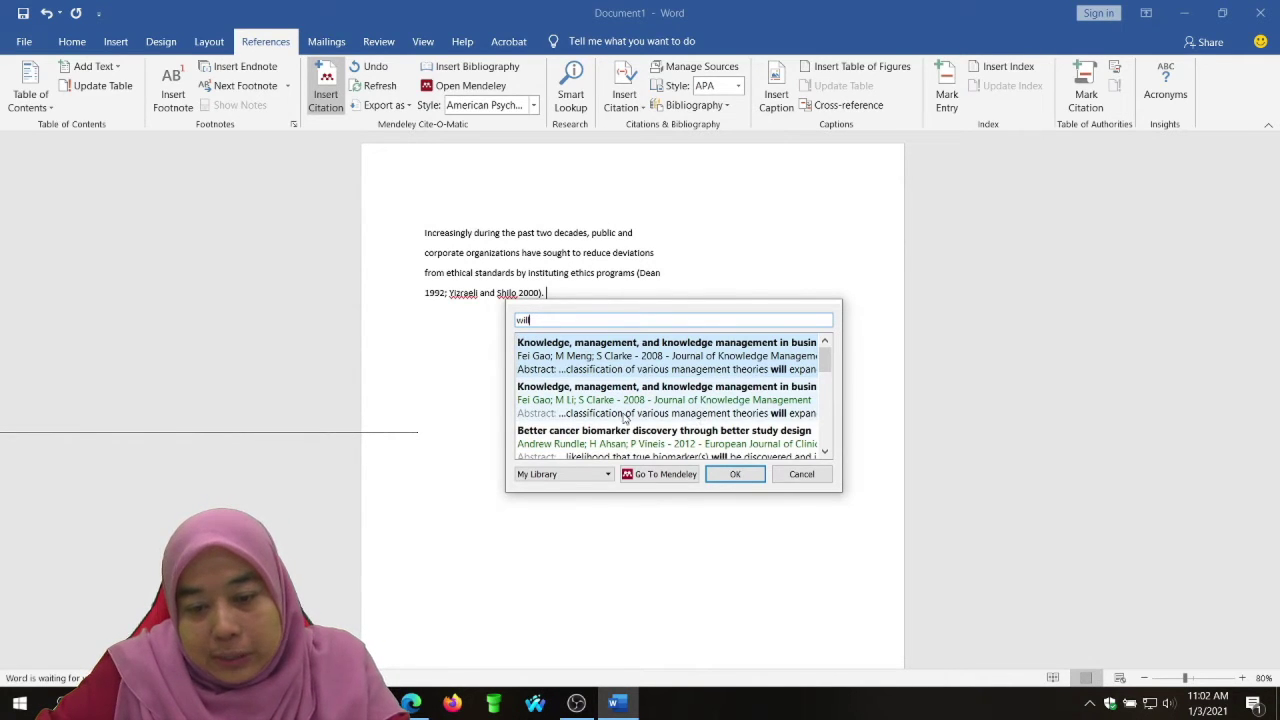
left_click(558, 364)
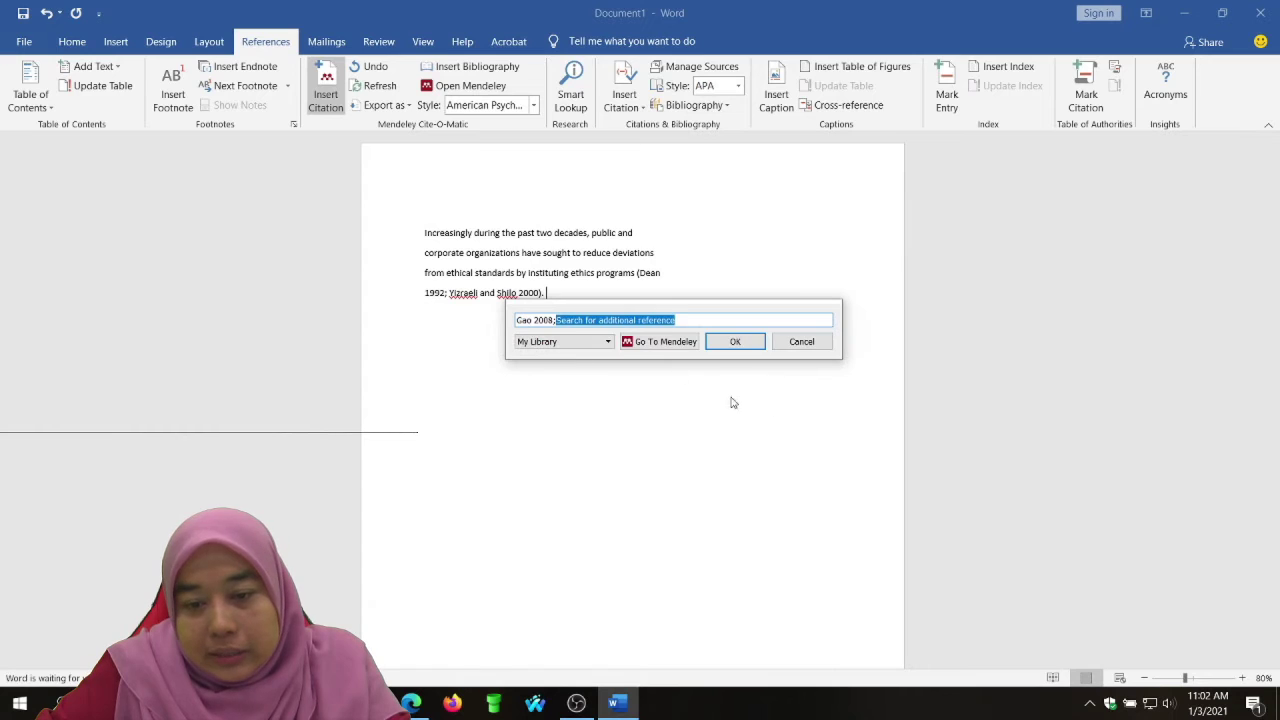
left_click(731, 342)
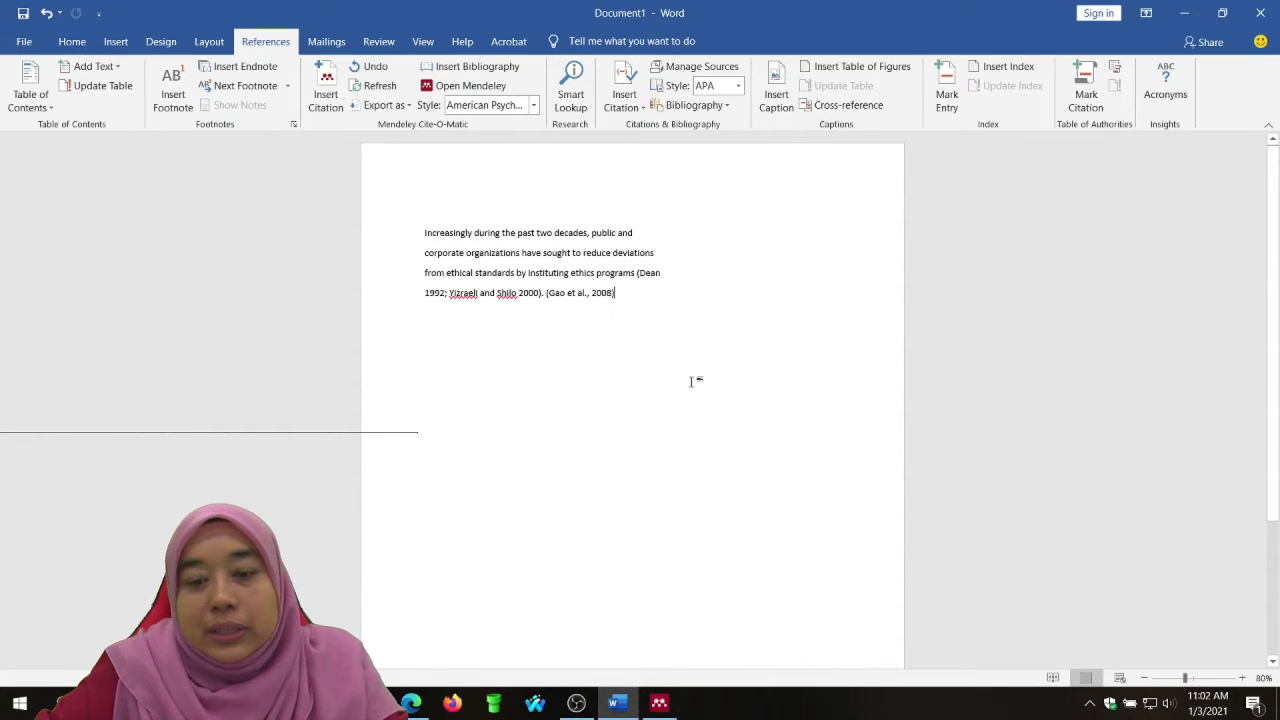
Generate sample text below the cited paragraph with =rand(3,5).
left_click(1241, 679)
left_click(1241, 679)
left_click(1240, 680)
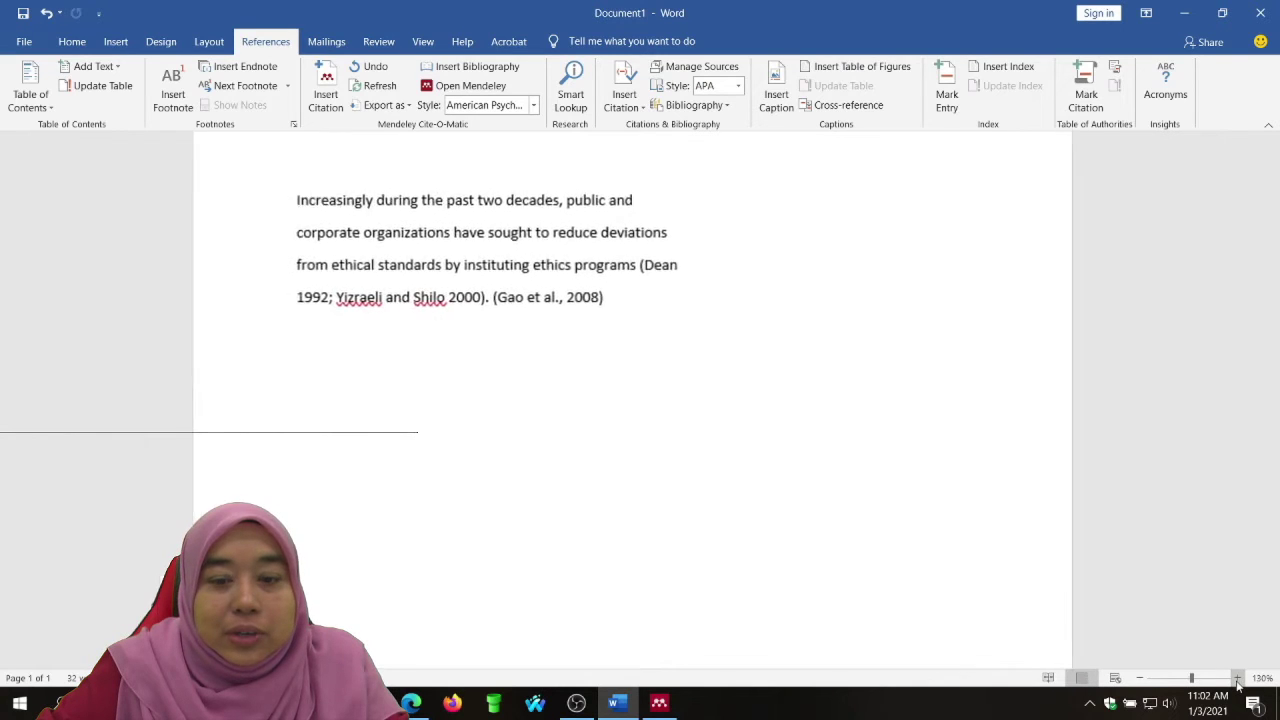
left_click(1239, 681)
left_click(1238, 682)
left_click(717, 300)
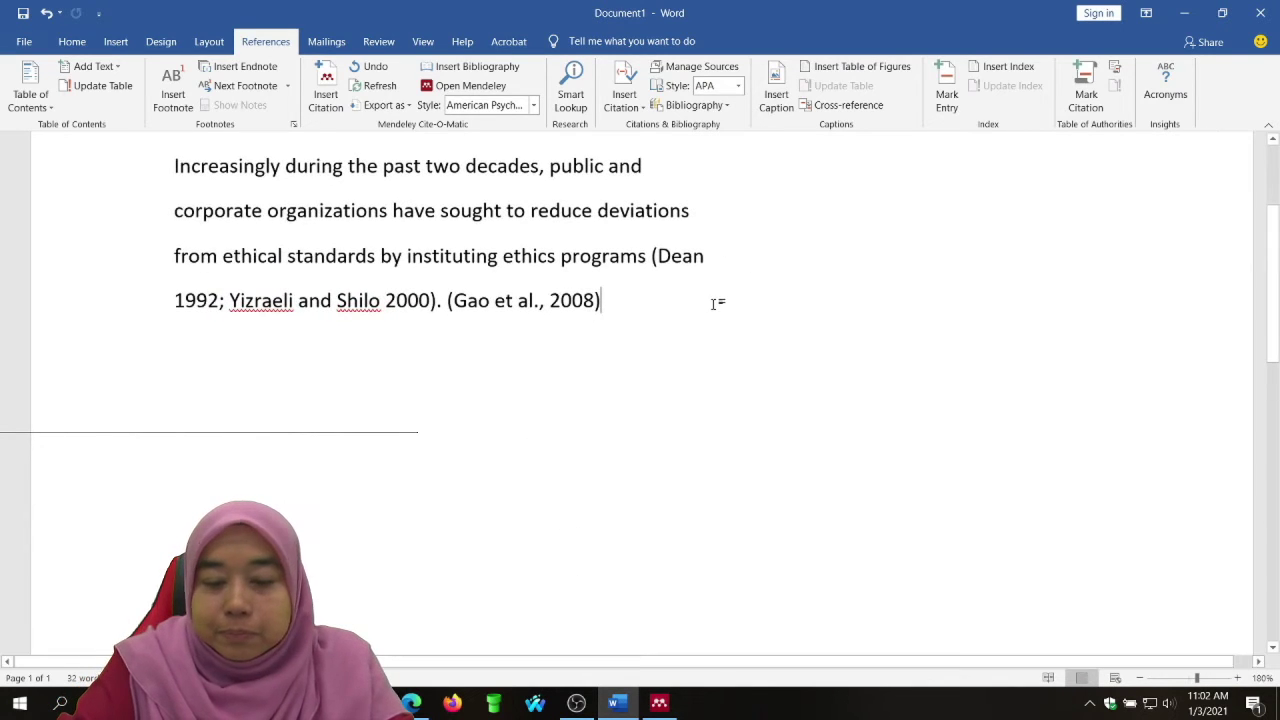
key("Return")
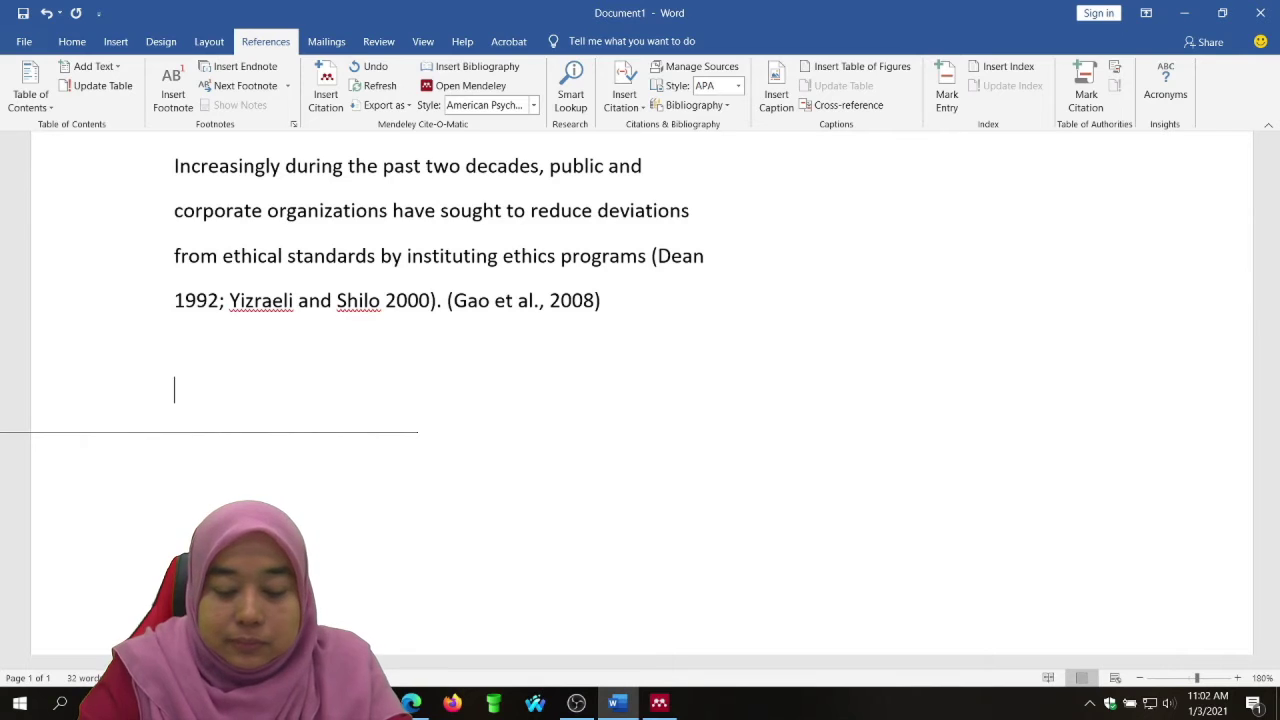
type("=rand")
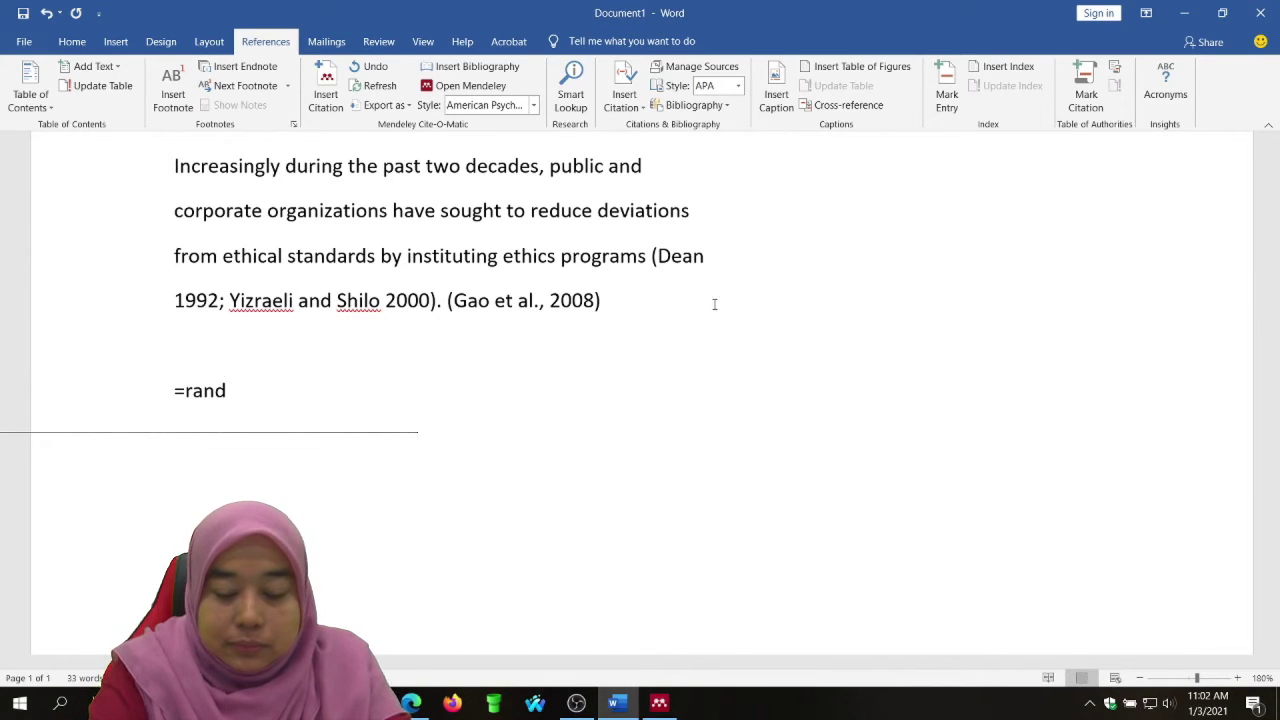
type("(3,")
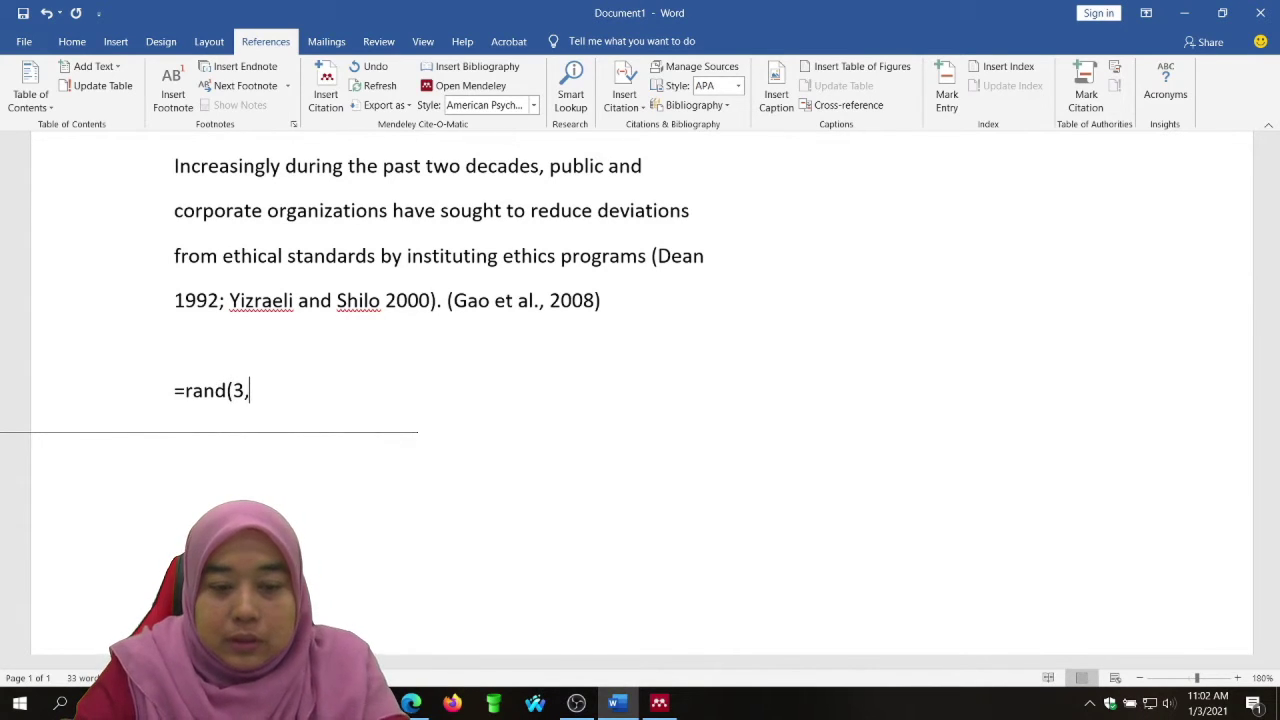
type("5)")
key("Return")
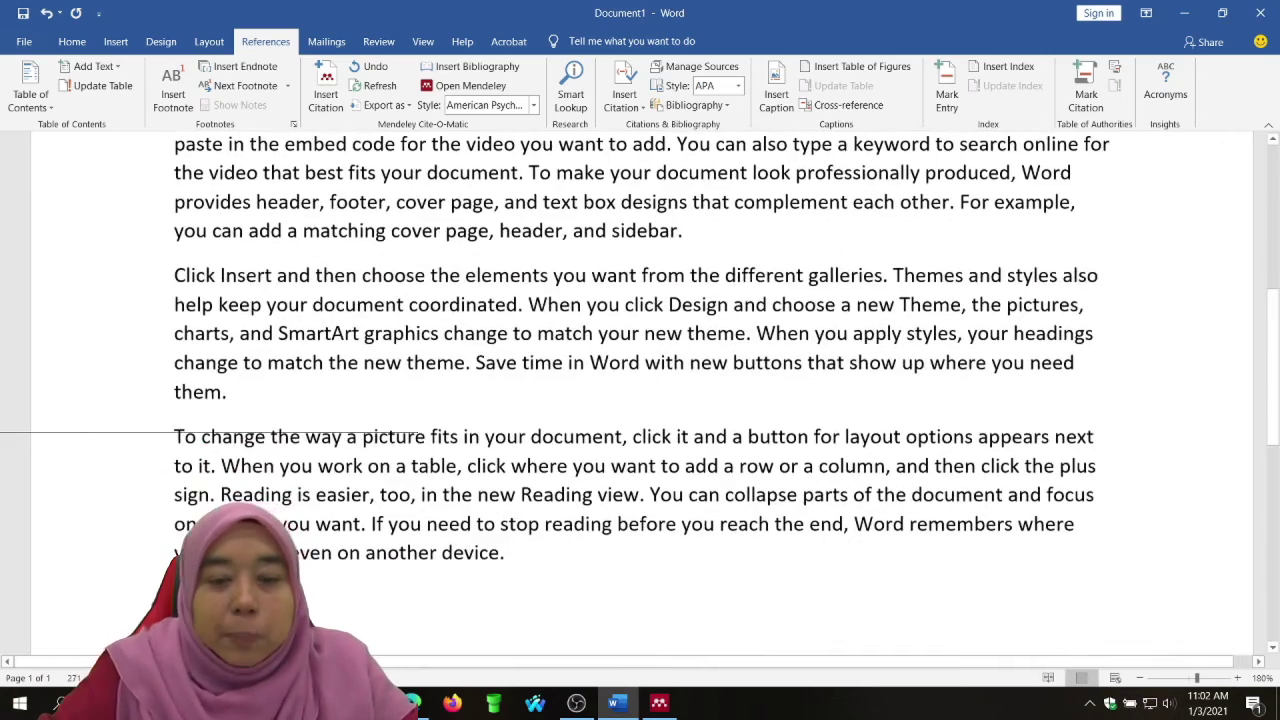
Cite the second "Strategic alliances and interfirm knowledge transfer" entry with Mendeley before the first sample paragraph's final period, searching "sm".
scroll(724, 308, "up", 4)
scroll(715, 340, "down", 1)
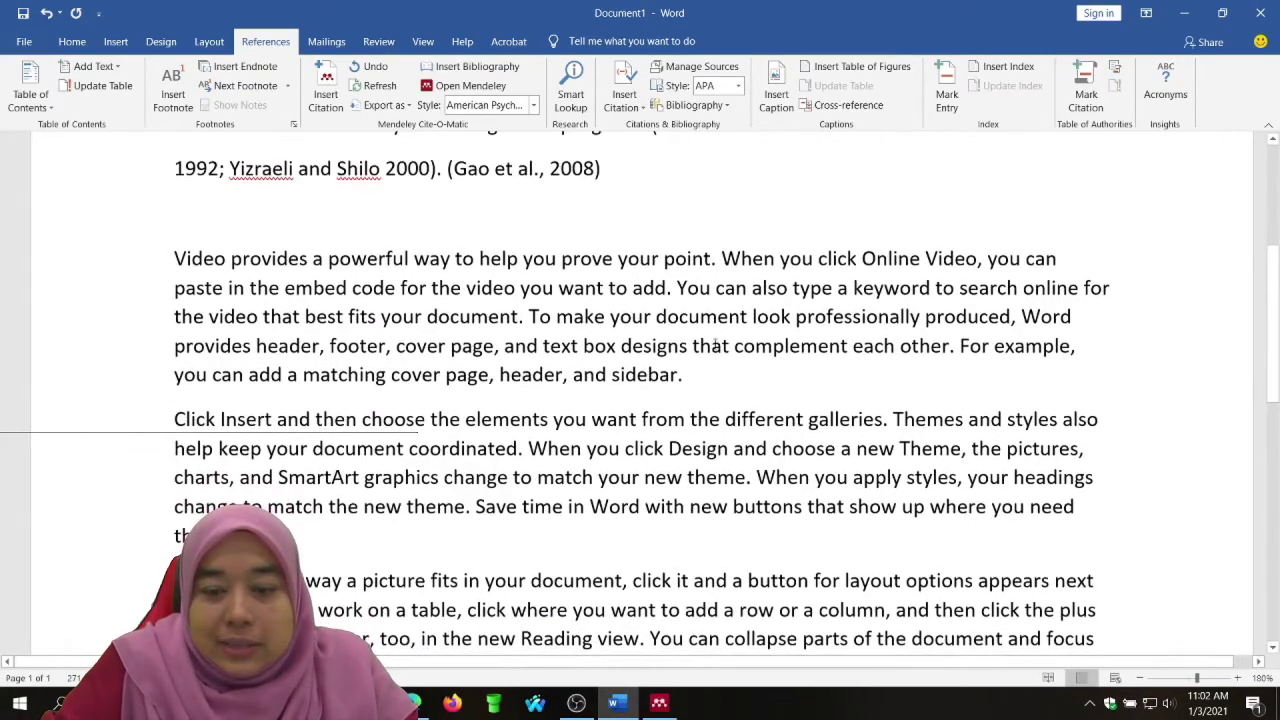
left_click(707, 380)
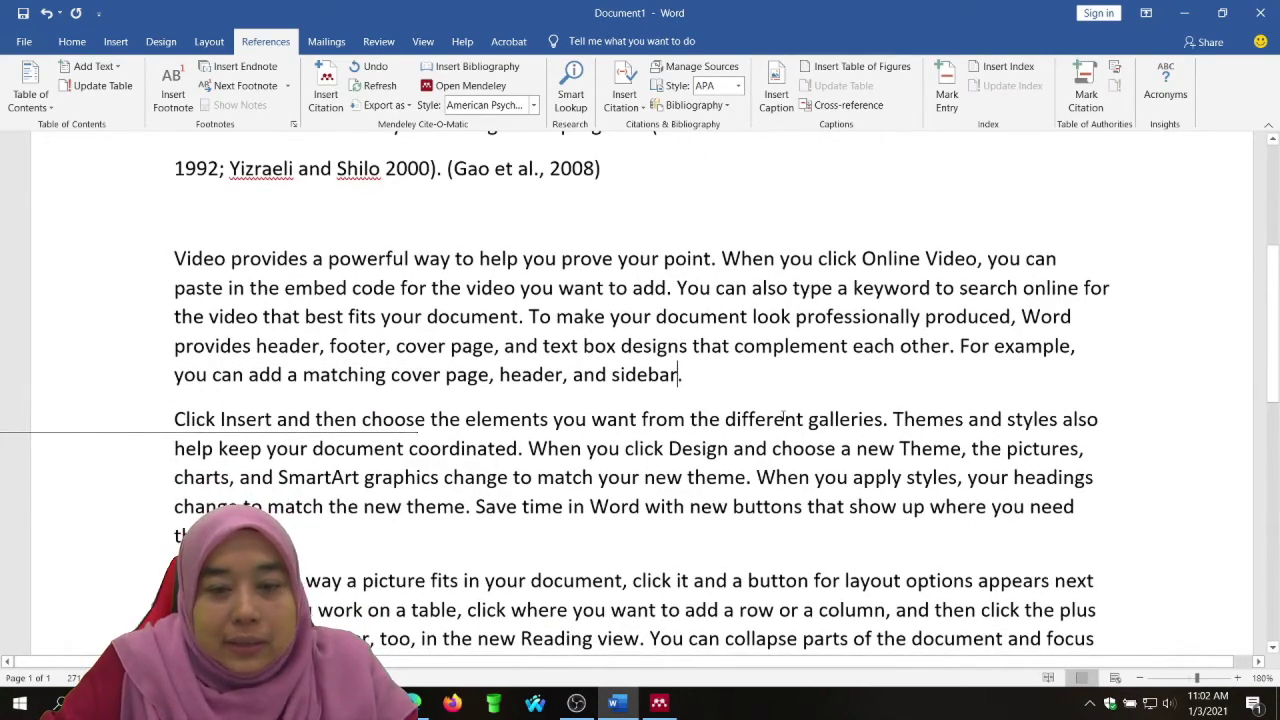
left_click(322, 100)
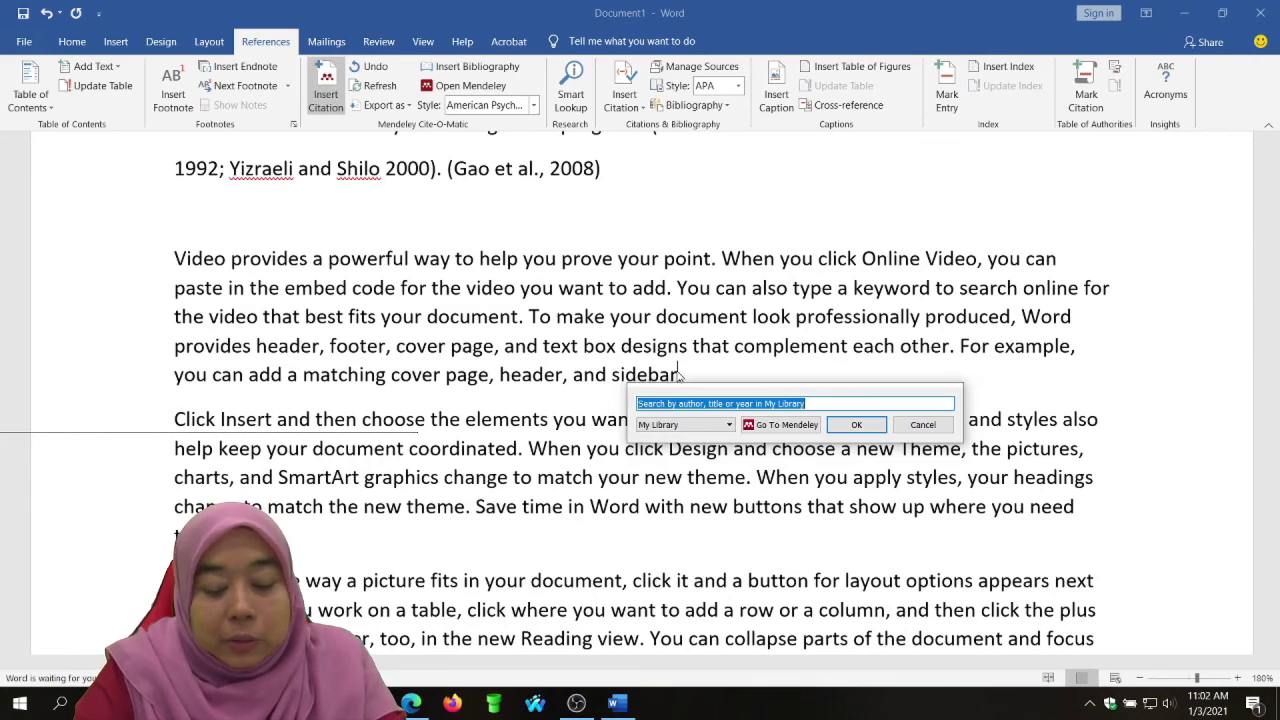
type("smit")
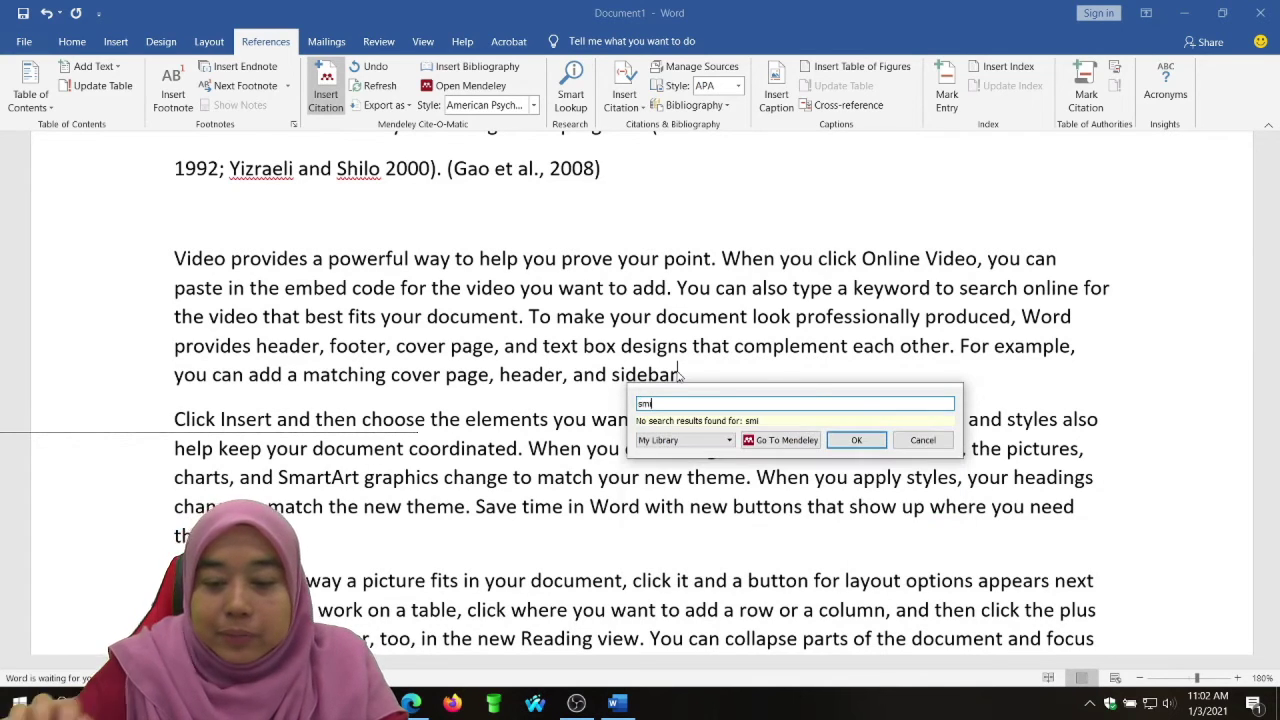
key("BackSpace")
key("BackSpace")
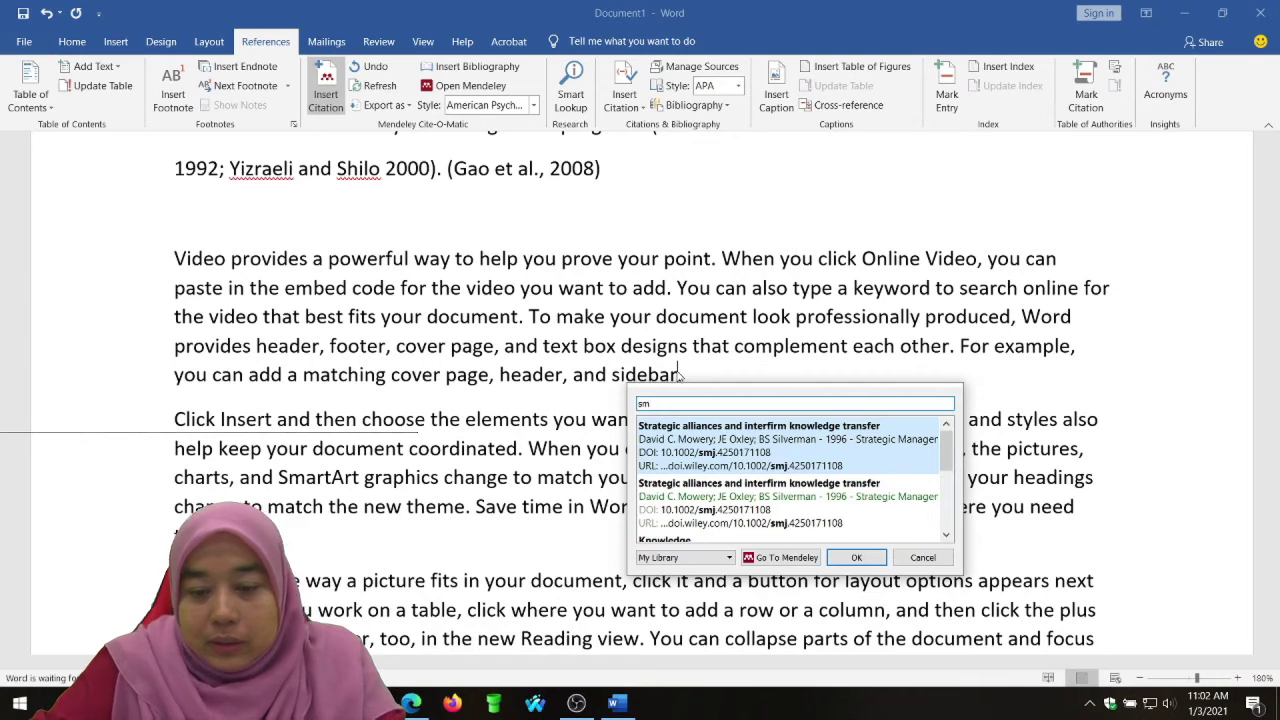
left_click(779, 498)
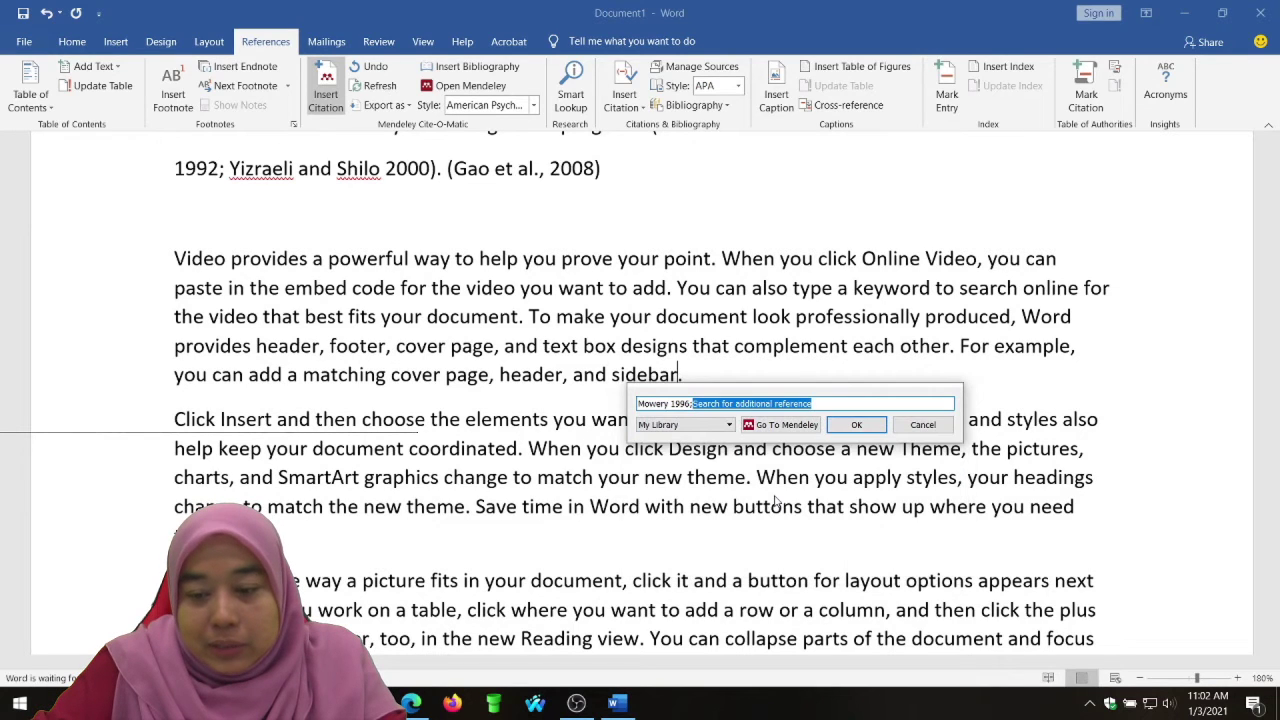
left_click(857, 425)
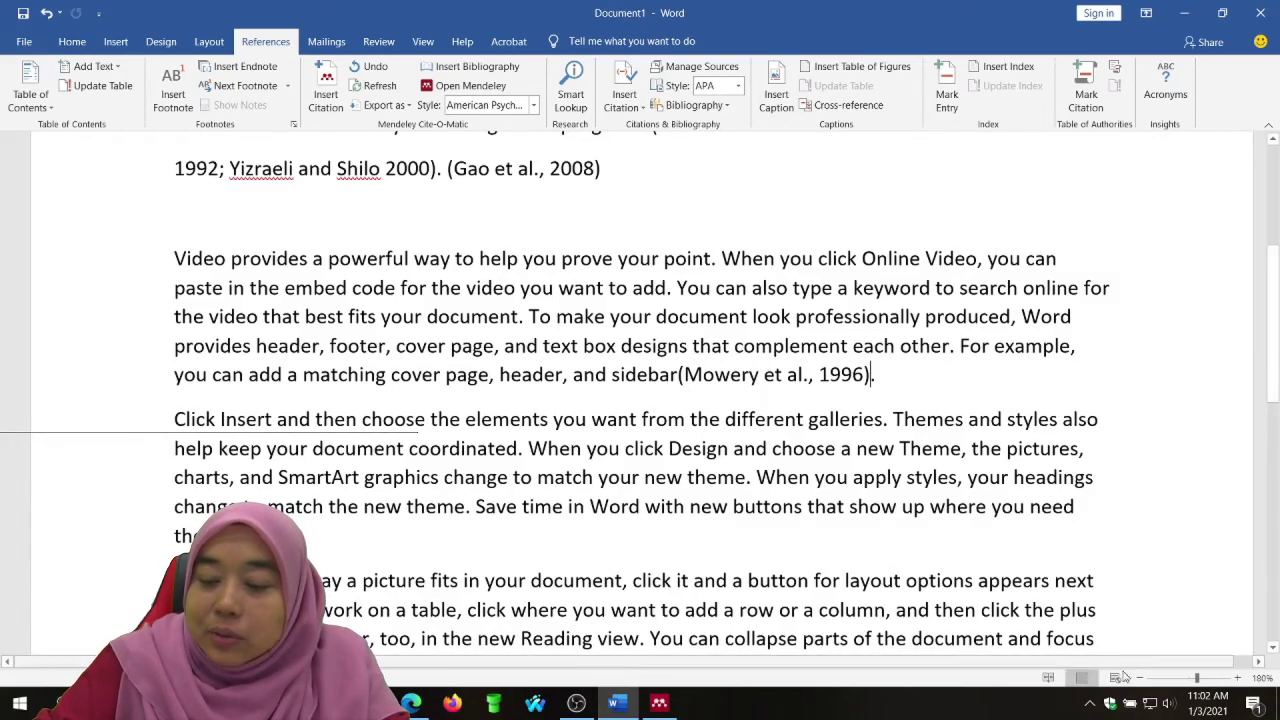
Enlarge the page view to 240% and examine the new citation at the end of the first sample paragraph.
left_click(1237, 678)
left_click(1237, 678)
left_click(1237, 678)
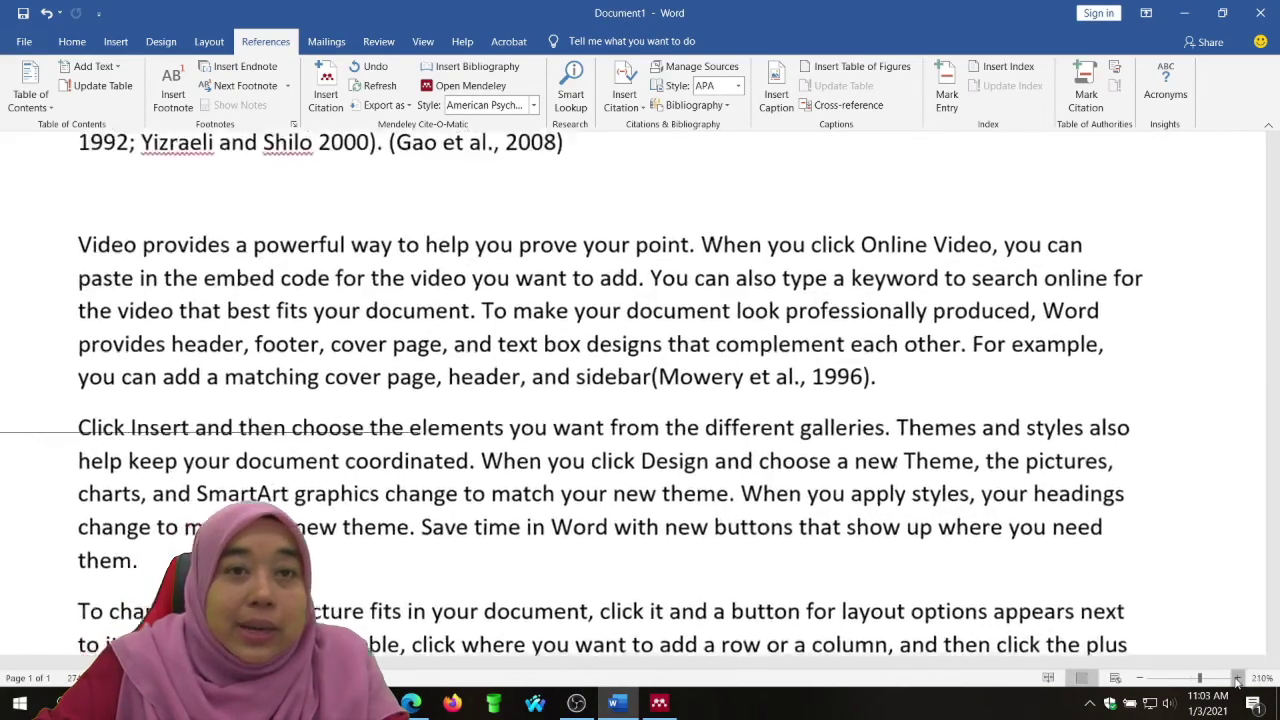
left_click(1237, 678)
left_click(1237, 678)
left_click(1237, 678)
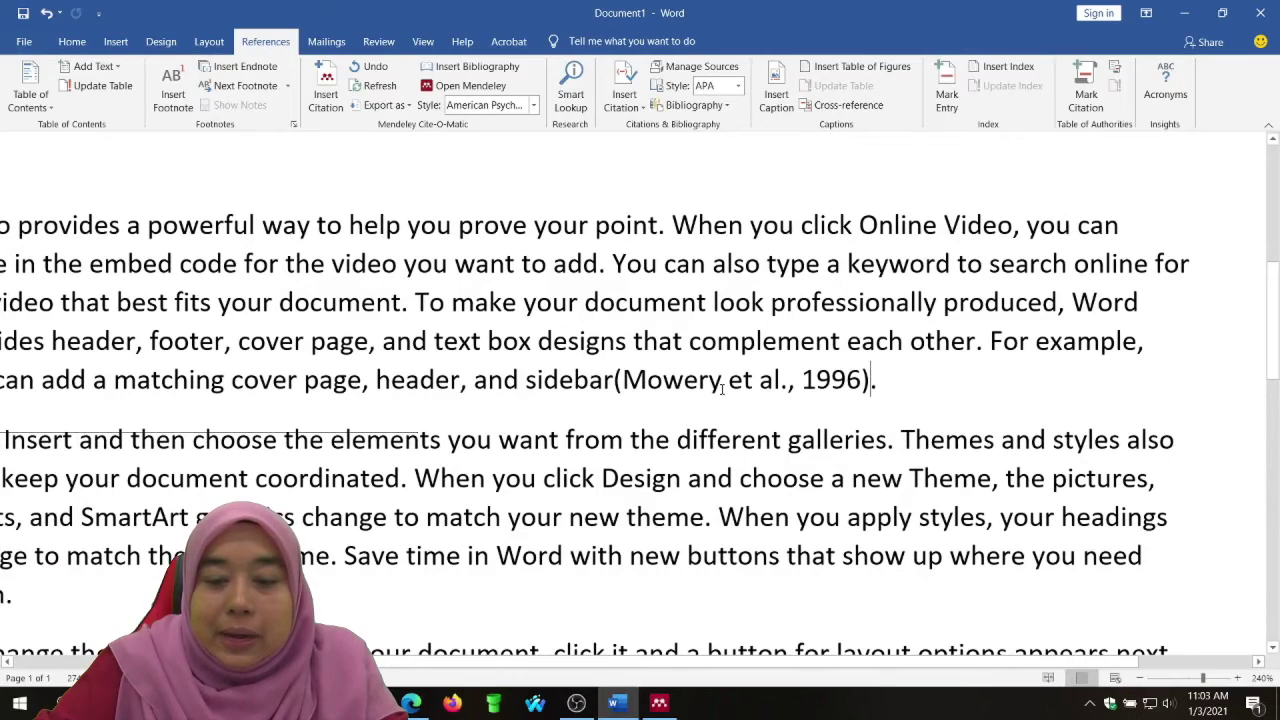
left_click(722, 389)
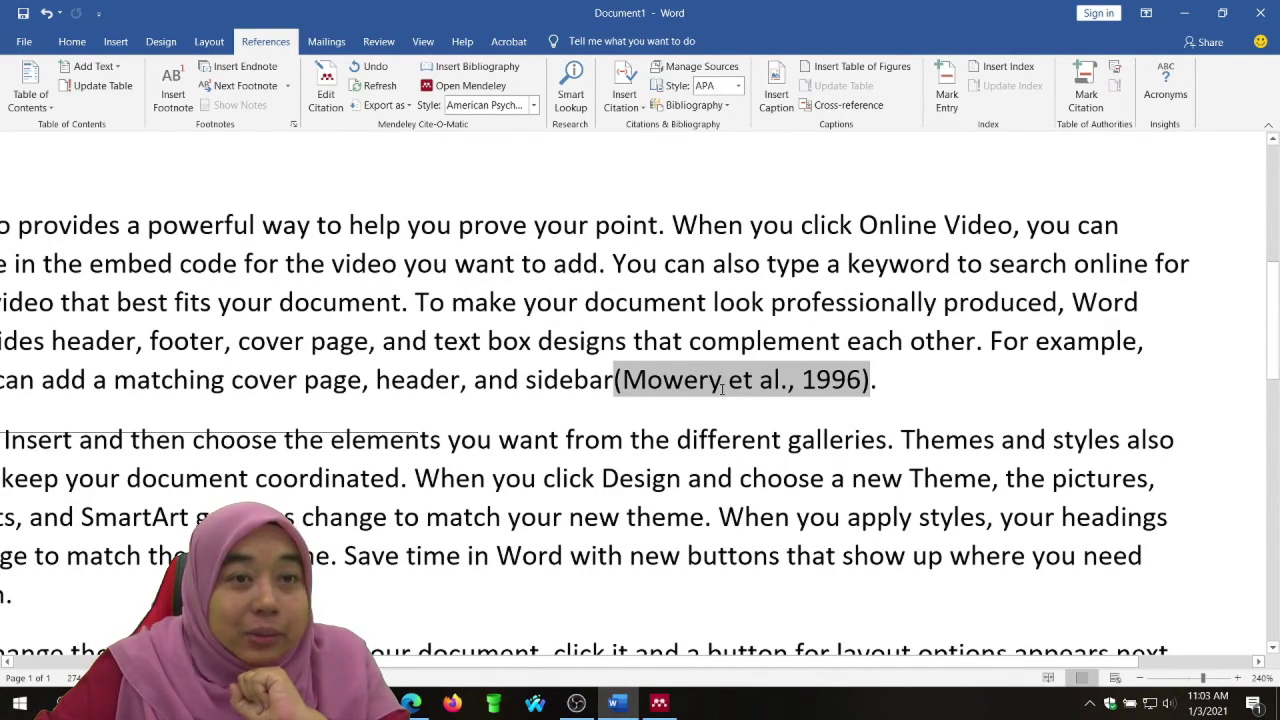
left_click(988, 382)
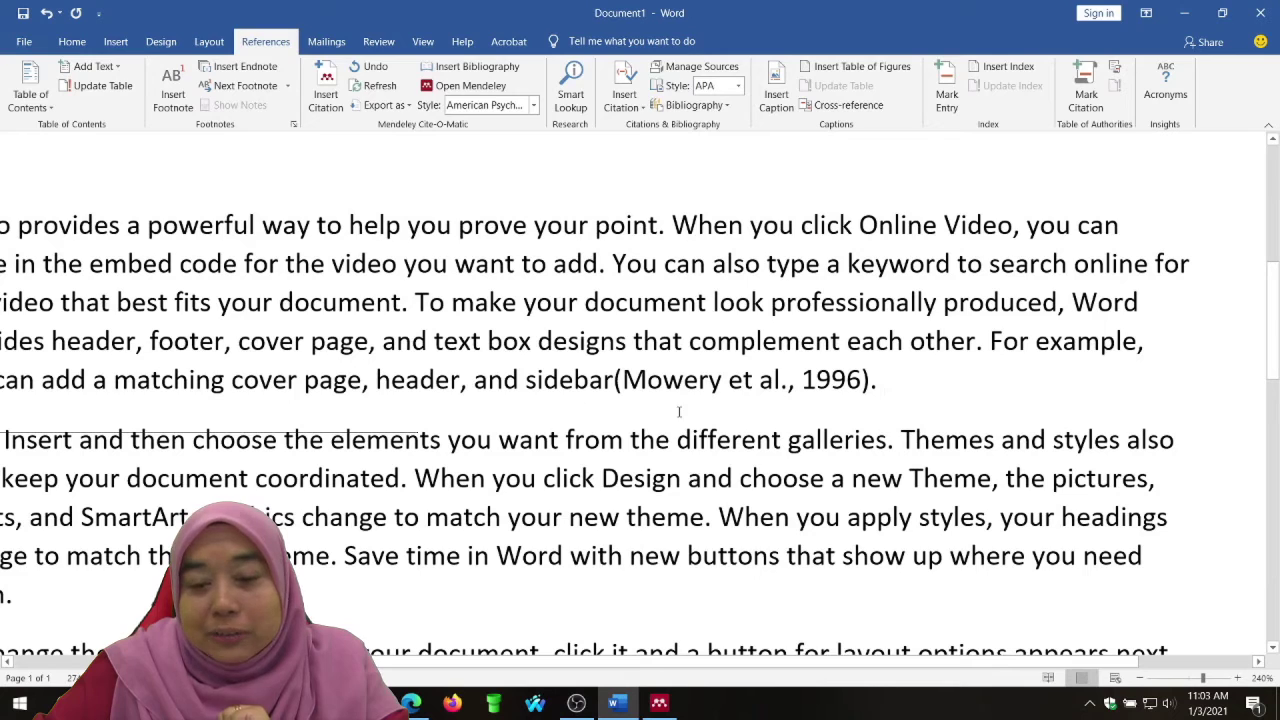
left_click(708, 380)
Insert a second citation after the first sample paragraph's final period, choosing "Food Technology" (2019) directly from the Mendeley Desktop library.
left_click(978, 379)
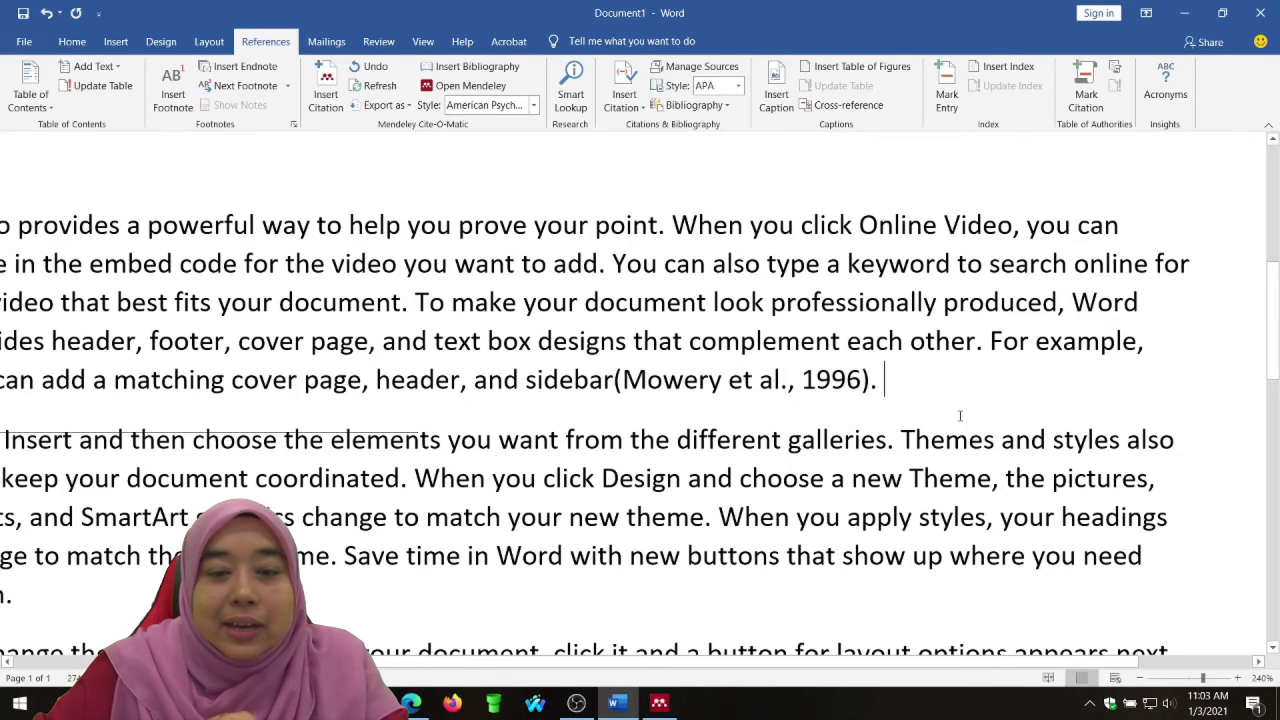
left_click(327, 100)
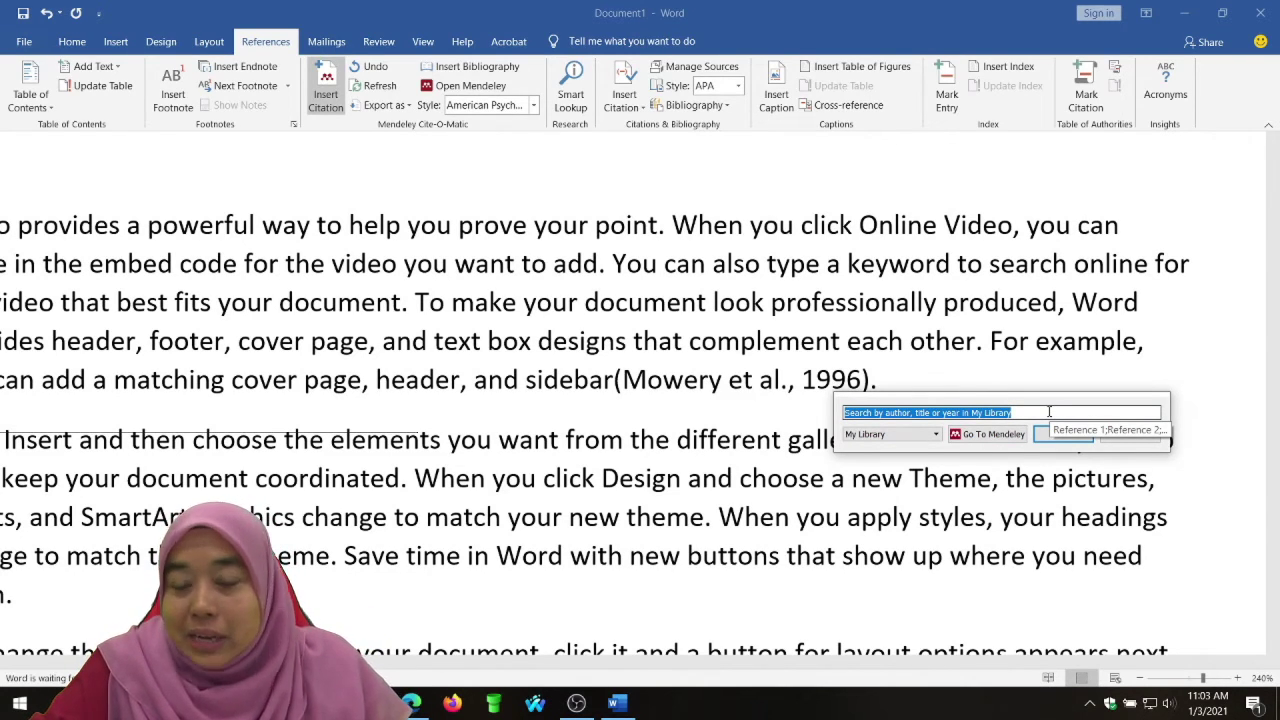
left_click(988, 435)
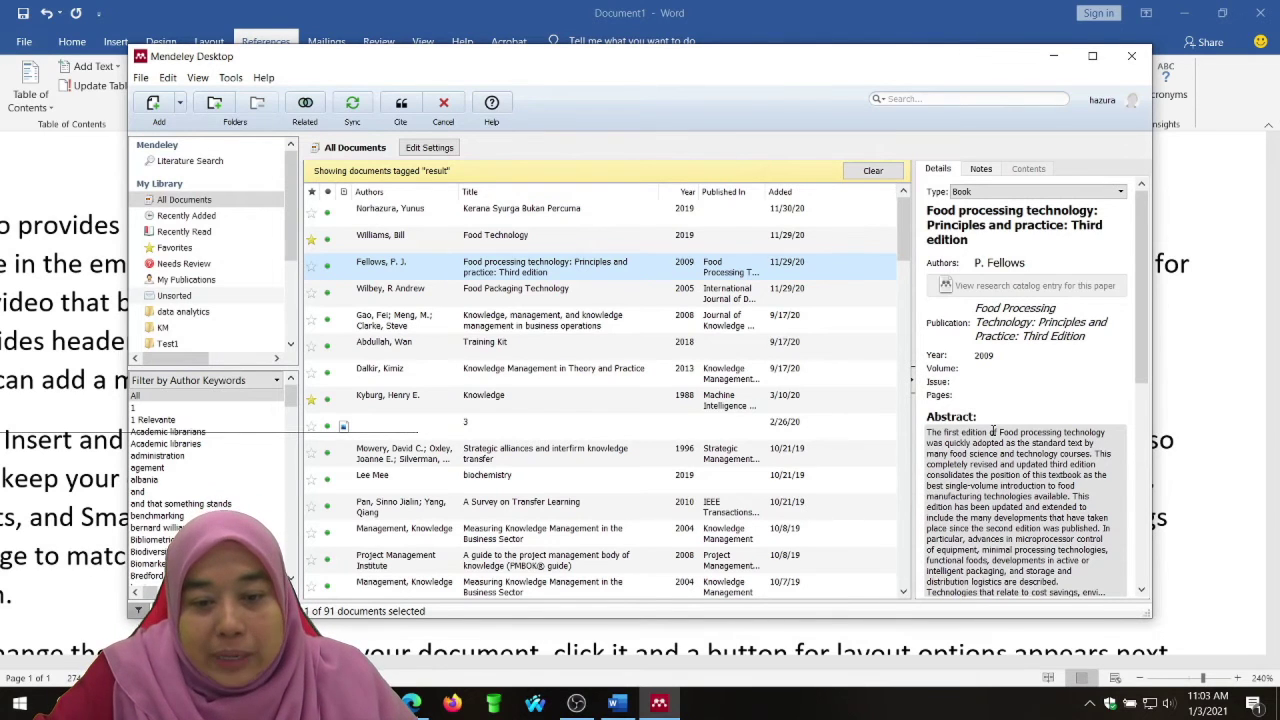
left_click(562, 246)
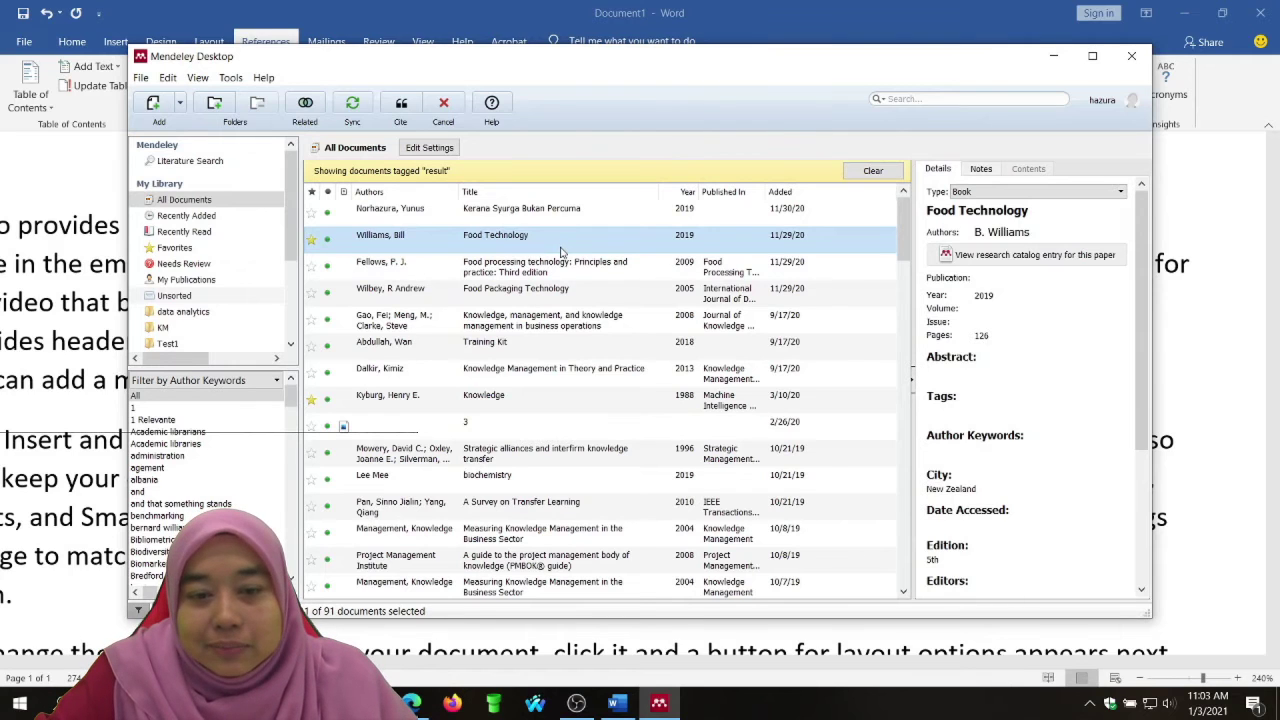
left_click(403, 105)
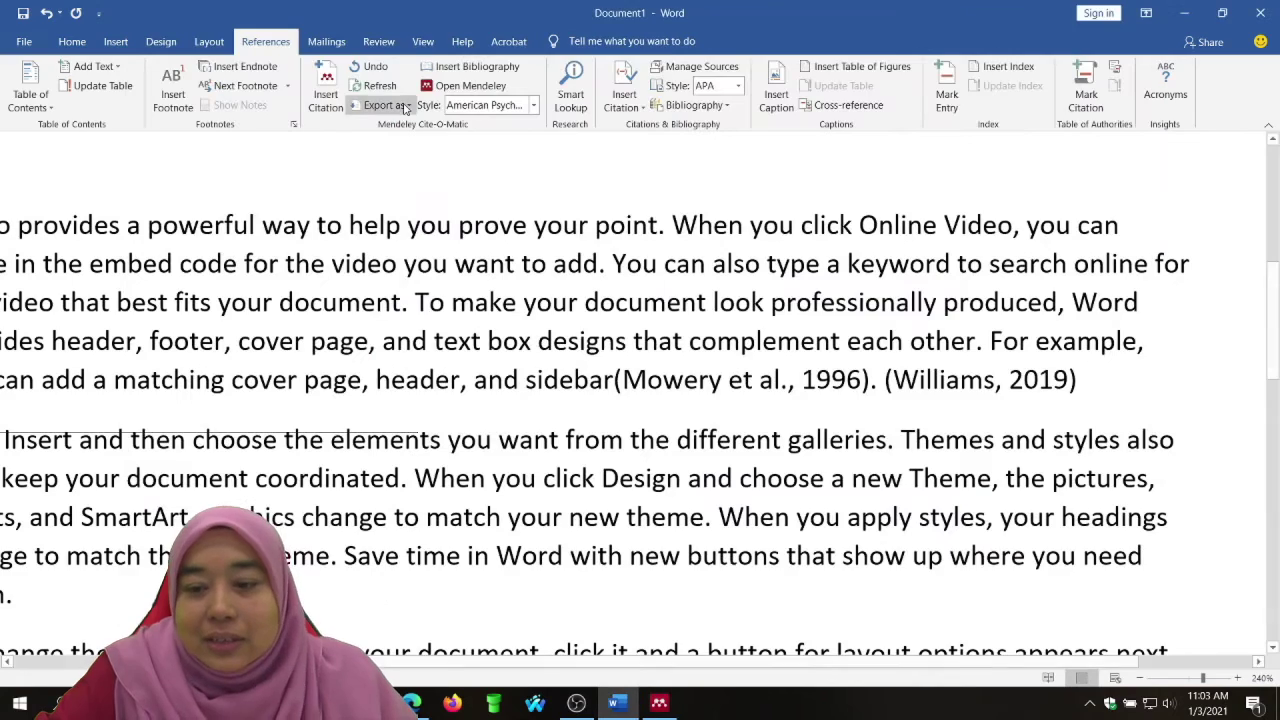
left_click(977, 380)
left_click(838, 615)
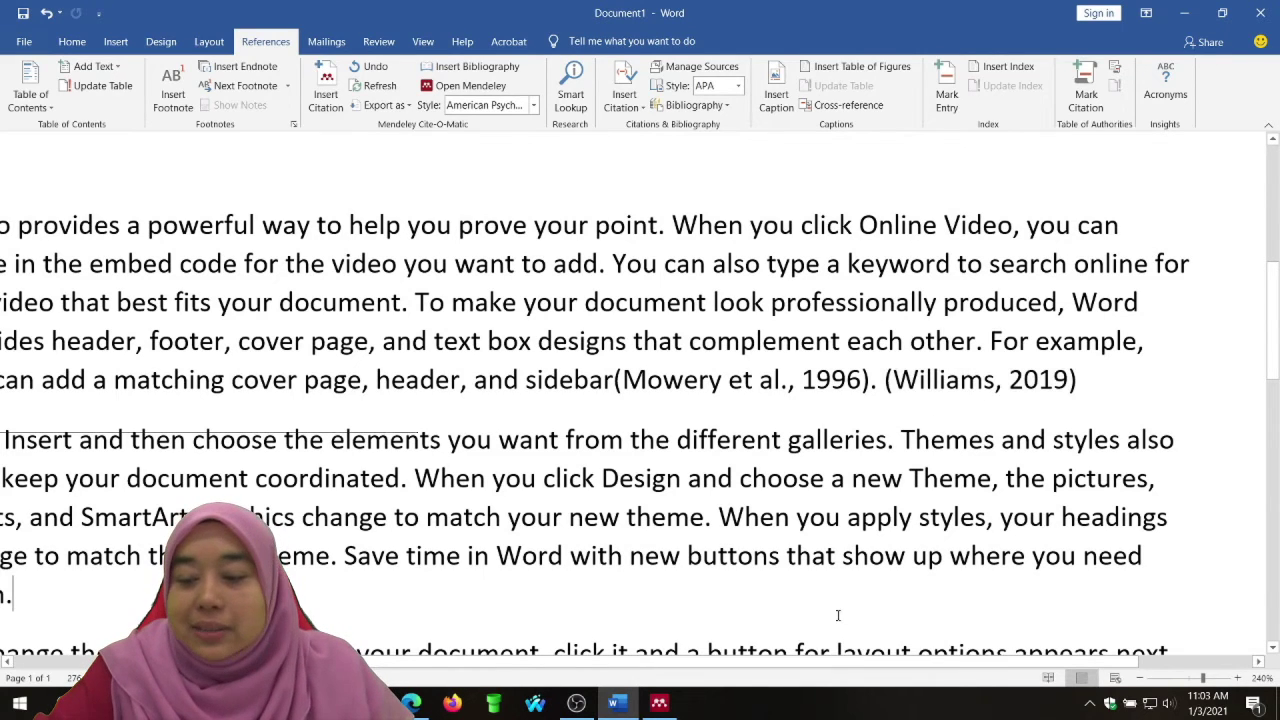
Cite "The effect of knowledge management practices on firm performance" from the Mendeley Desktop library before "them" in the second sample paragraph.
left_click(1187, 560)
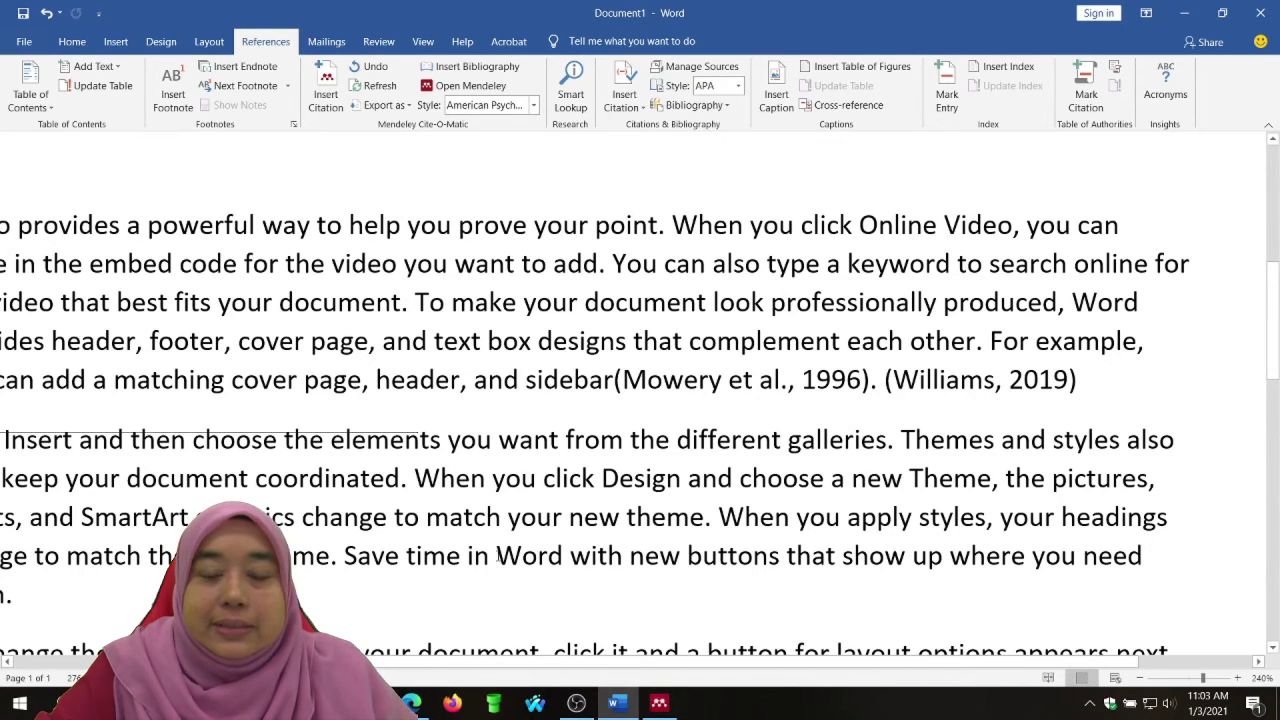
left_click(325, 88)
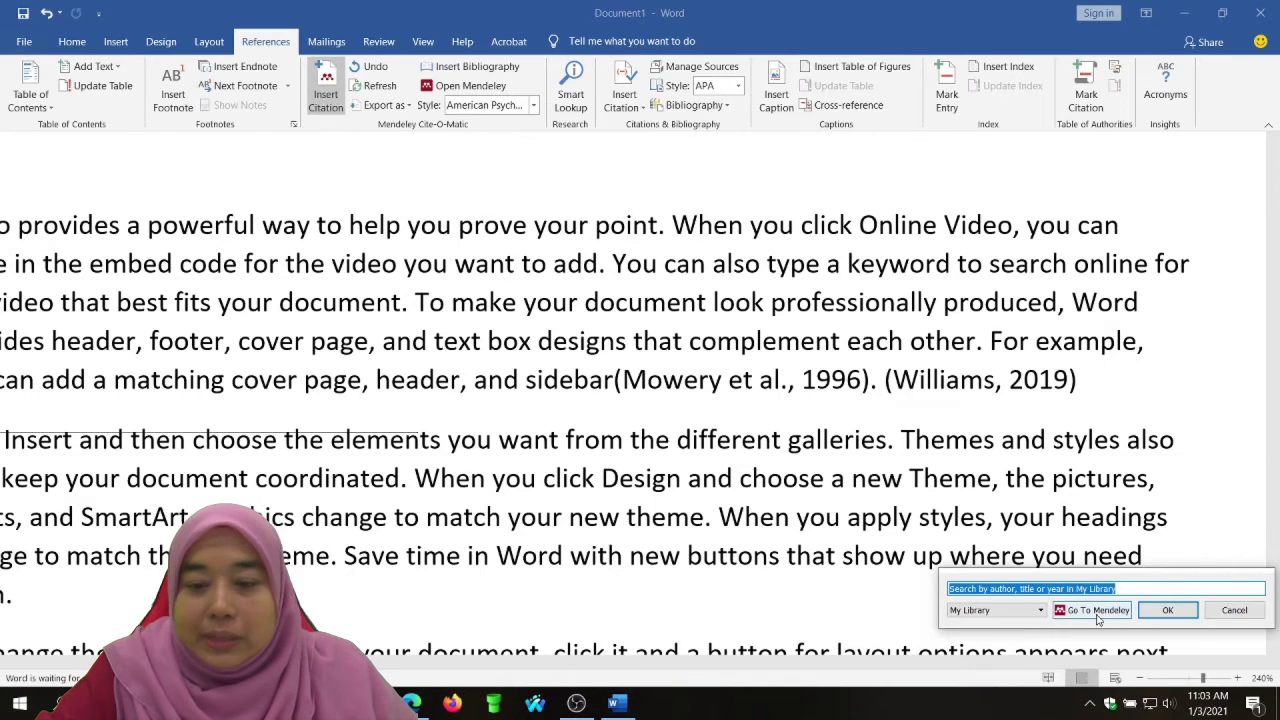
left_click(1097, 610)
scroll(548, 508, "down", 3)
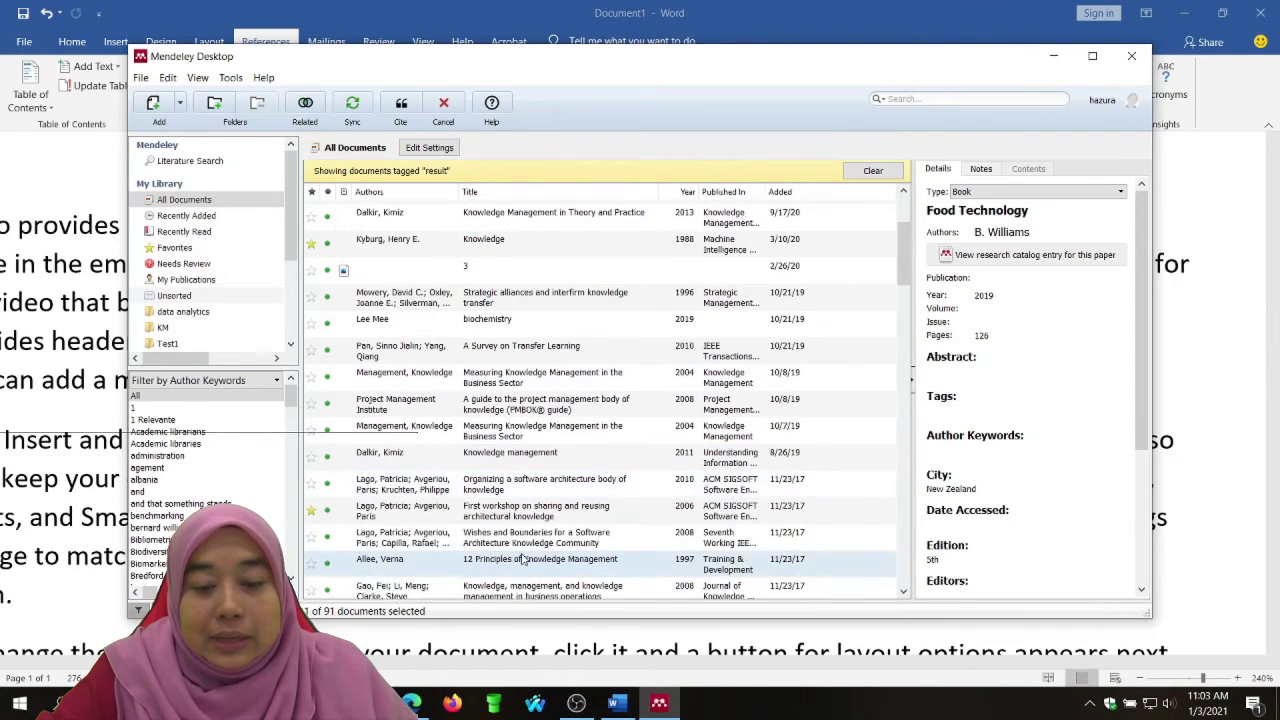
left_click(520, 588)
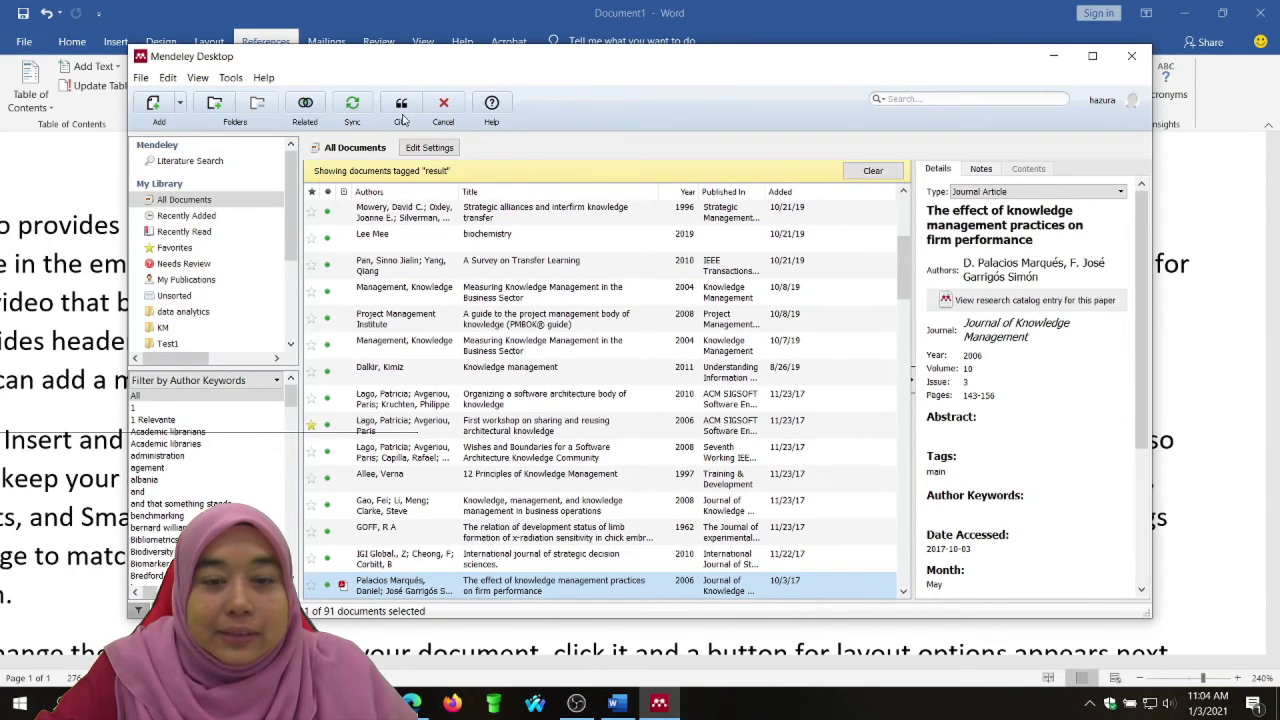
left_click(401, 108)
scroll(340, 486, "down", 2)
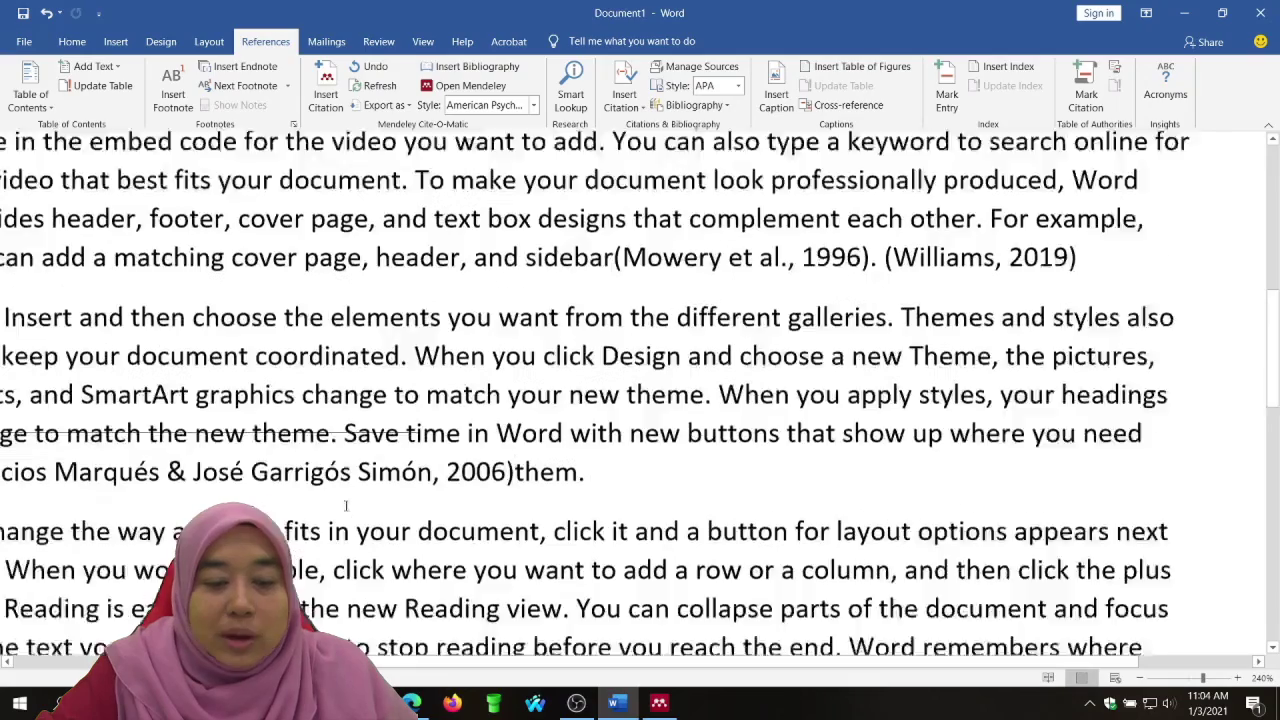
left_click(284, 402)
left_click(486, 499)
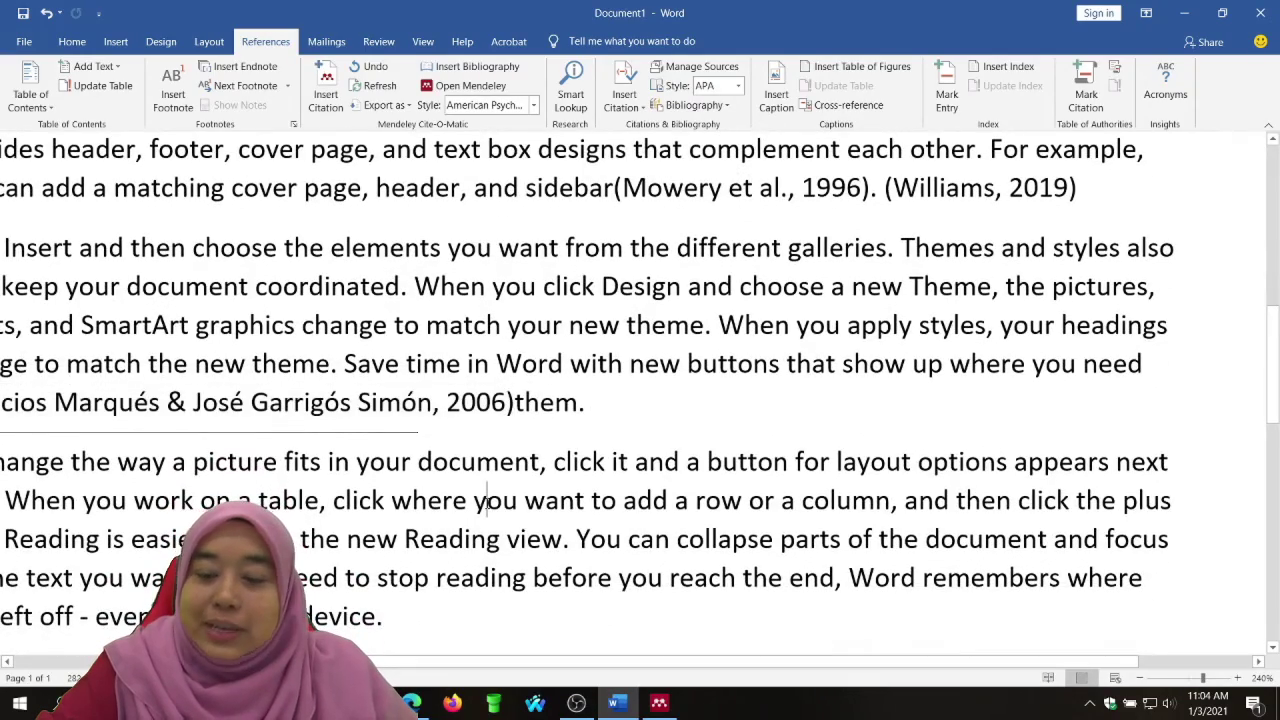
Reduce the page view to 170% and cite "Knowledge management" (2011) from the Mendeley library right after the second sample paragraph's citation.
left_click(1140, 679)
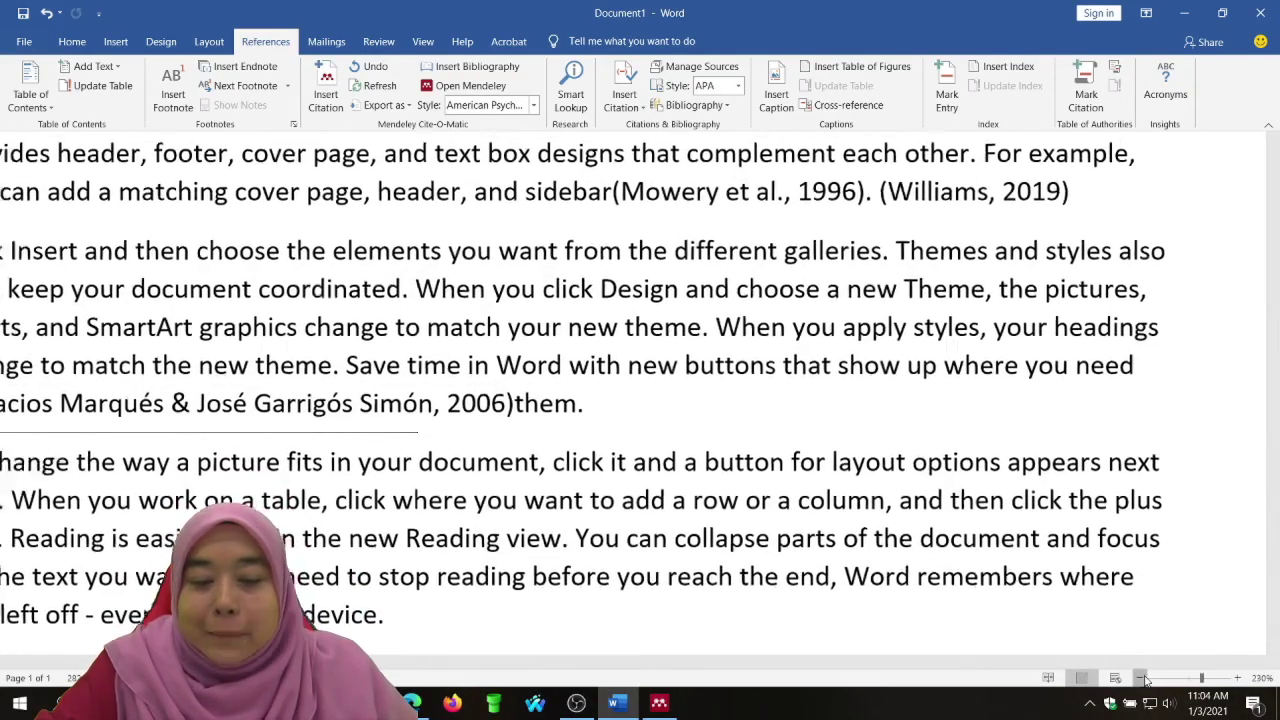
left_click(1140, 679)
left_click(1140, 679)
left_click(1140, 679)
left_click(1140, 679)
left_click(1140, 679)
left_click(1140, 679)
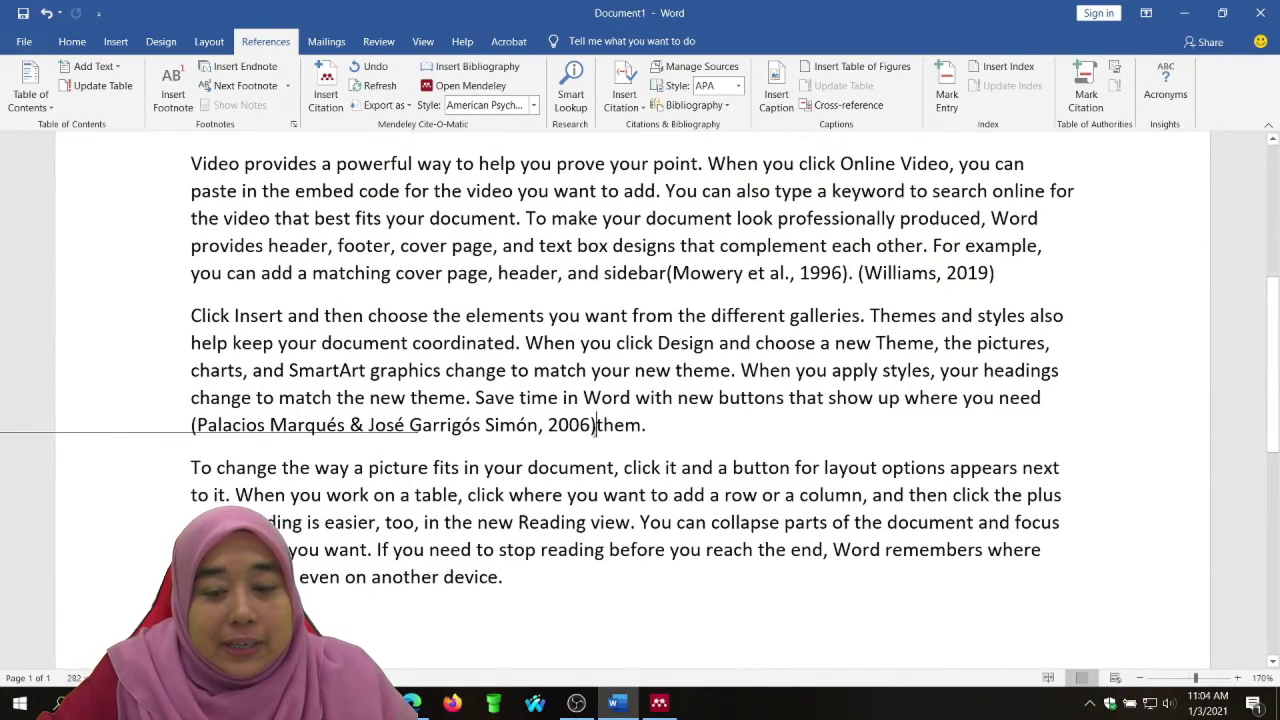
left_click(596, 425)
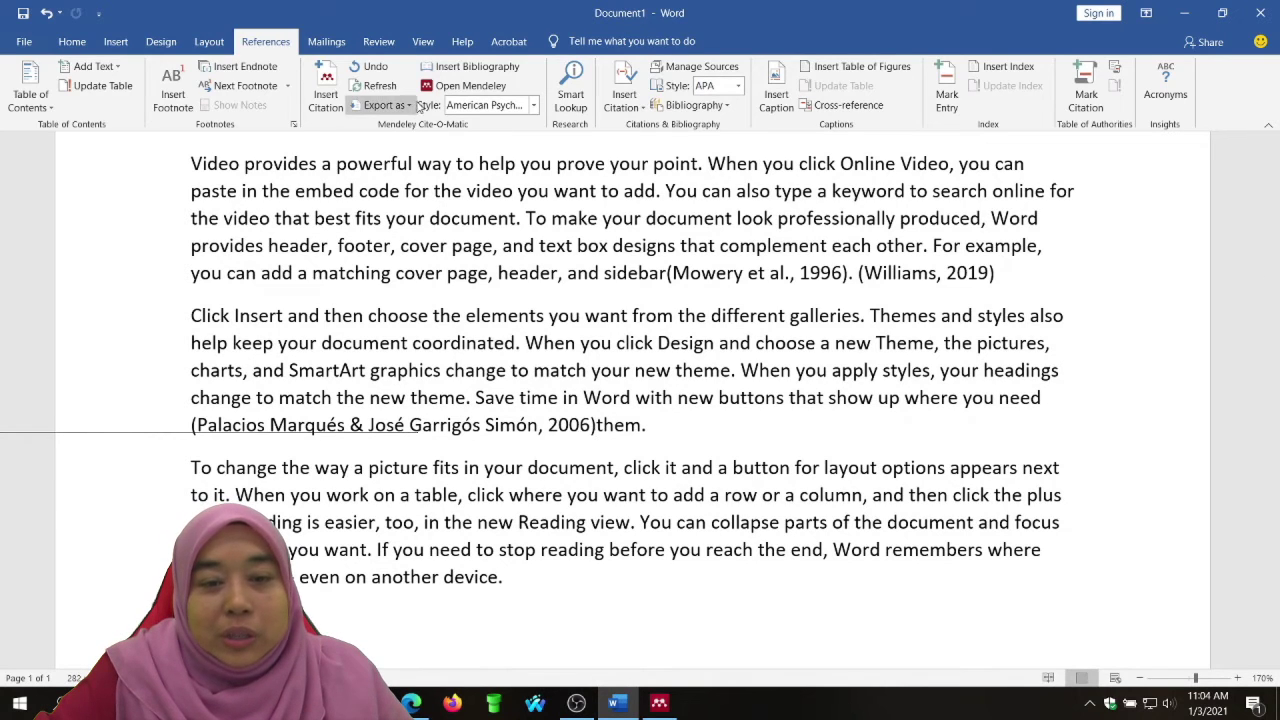
left_click(326, 100)
left_click(680, 476)
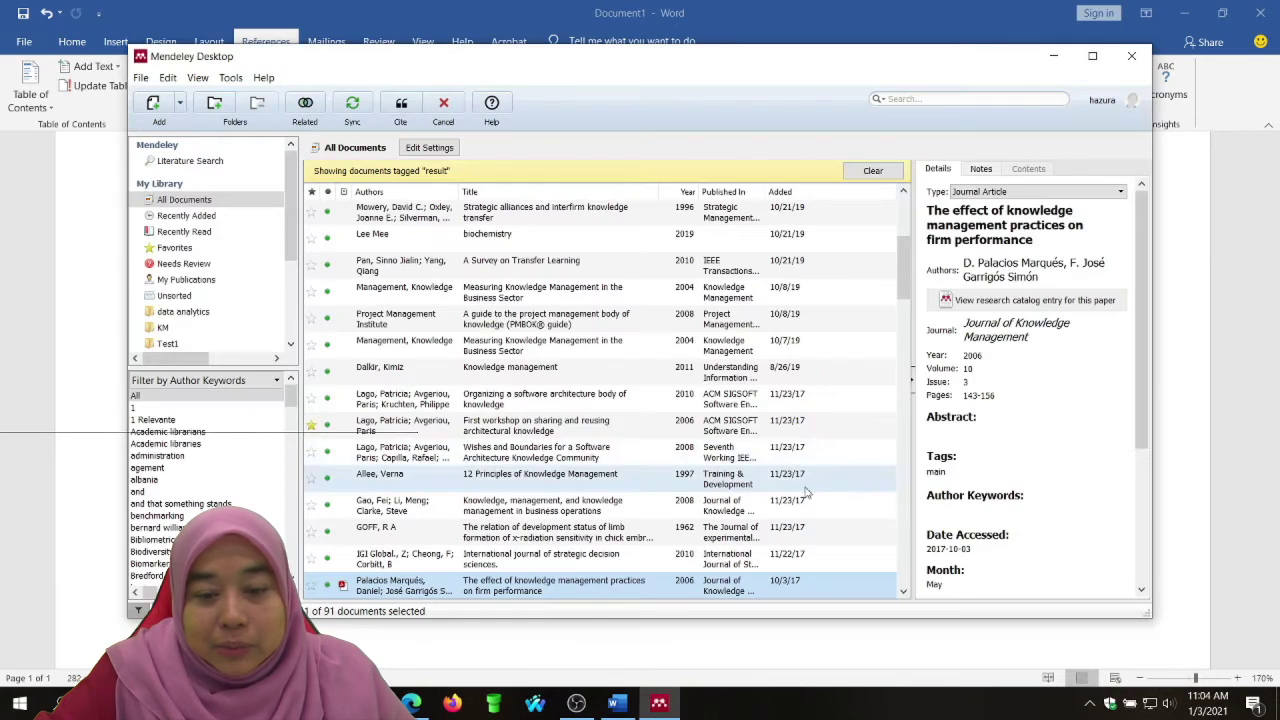
left_click(577, 372)
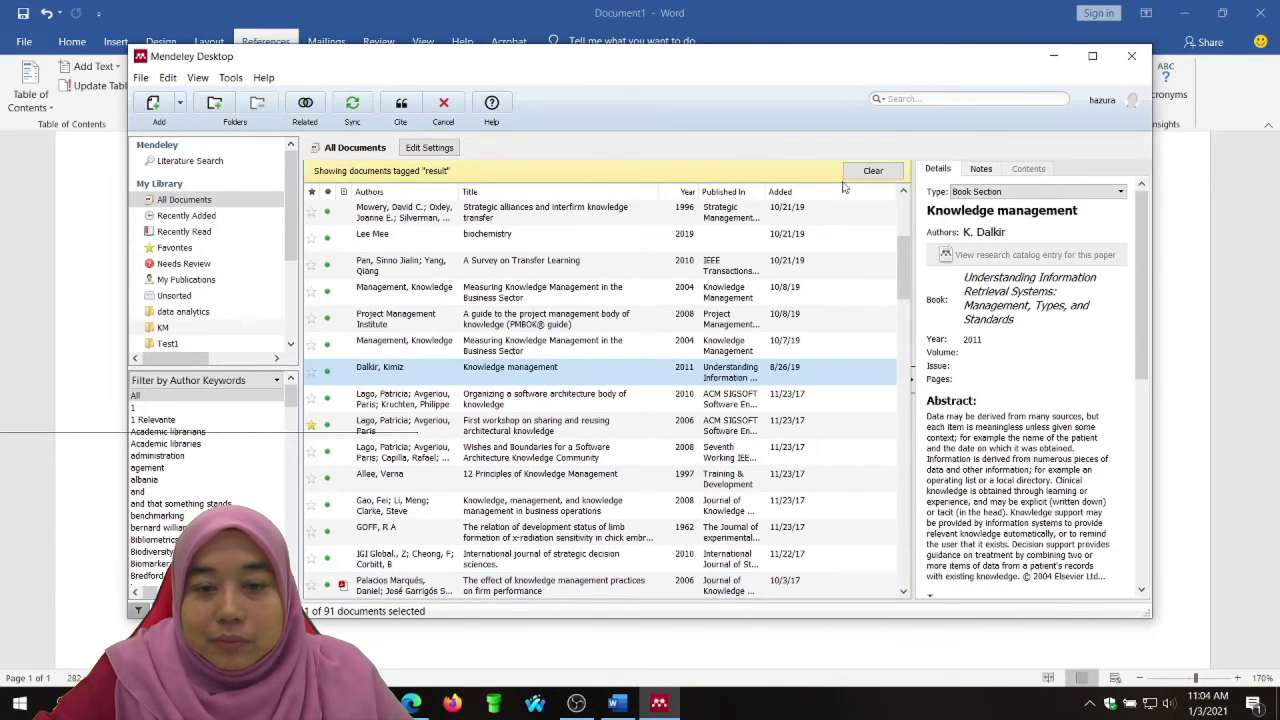
left_click(405, 110)
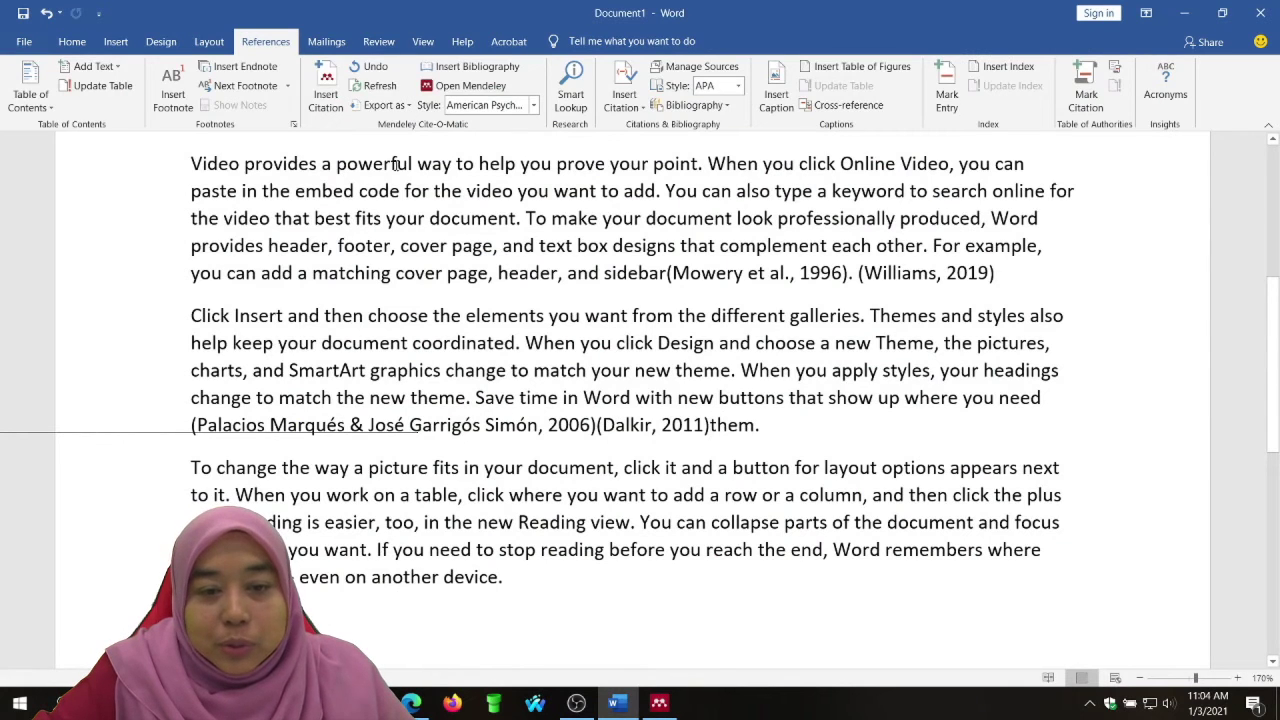
Add a third adjacent citation before "them", choosing "12 Principles of Knowledge Management" (1997) from the Mendeley Desktop library.
left_click(325, 90)
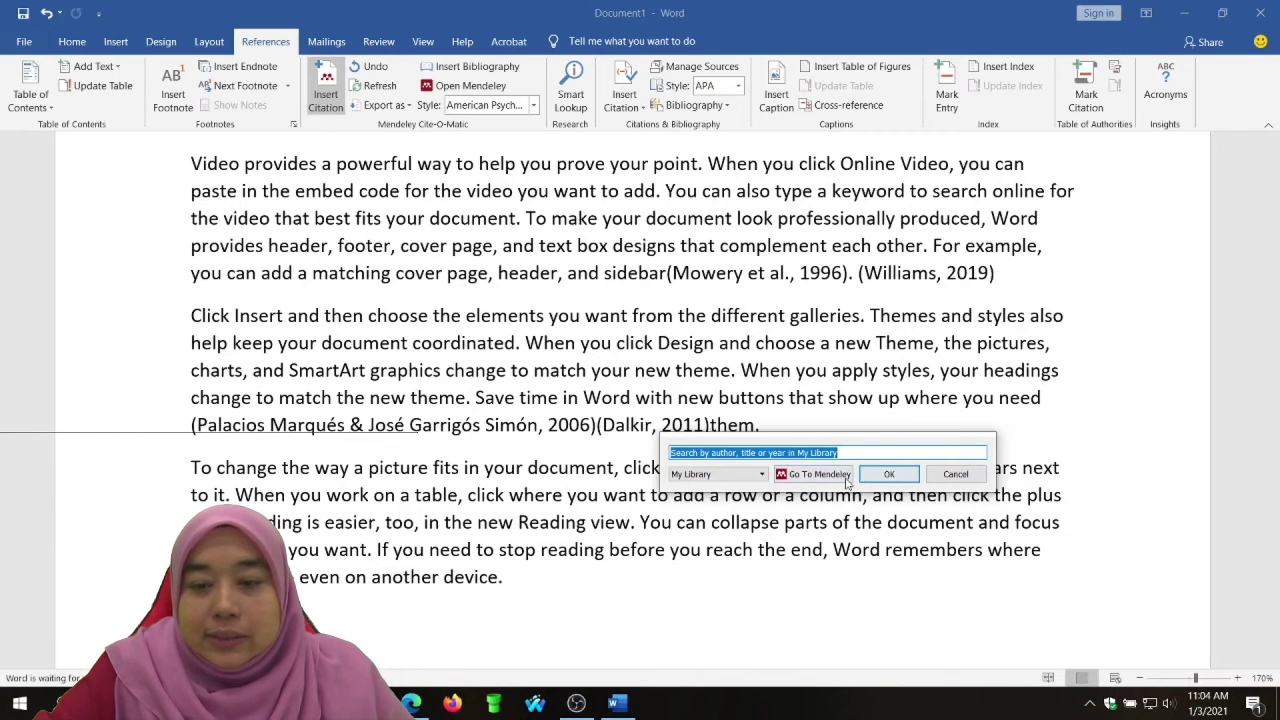
left_click(890, 478)
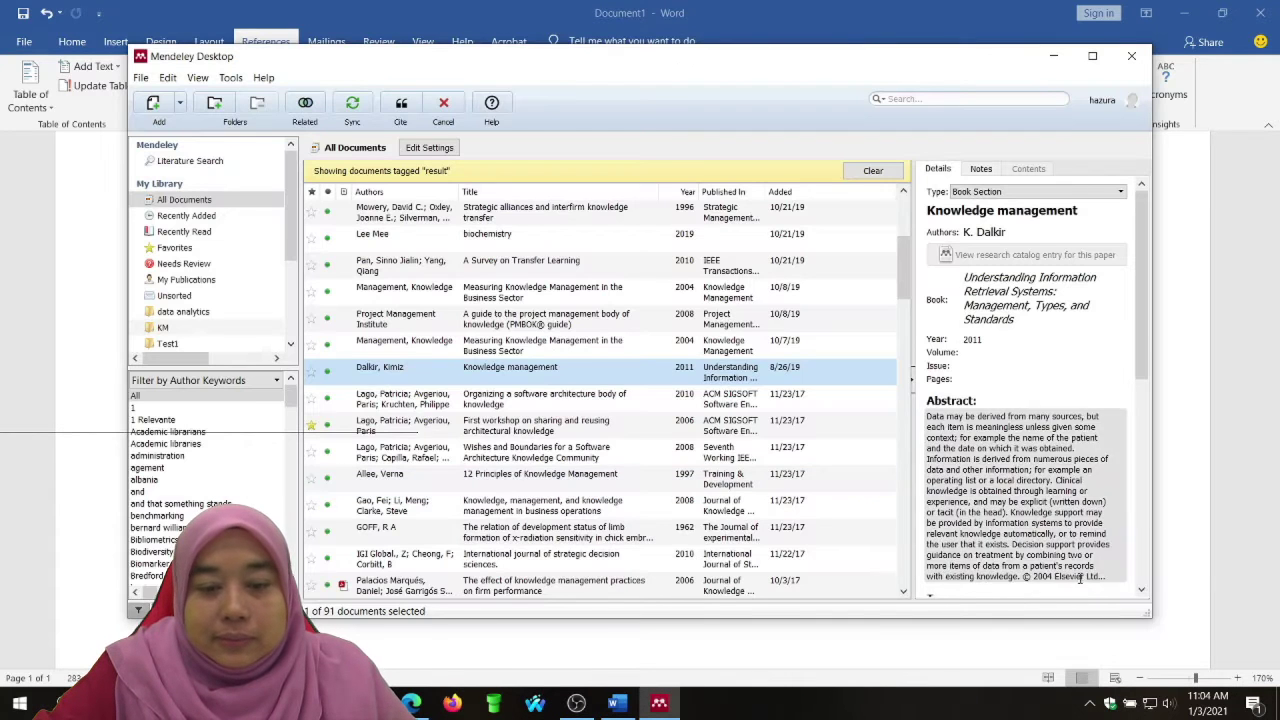
left_click(480, 477)
left_click(401, 108)
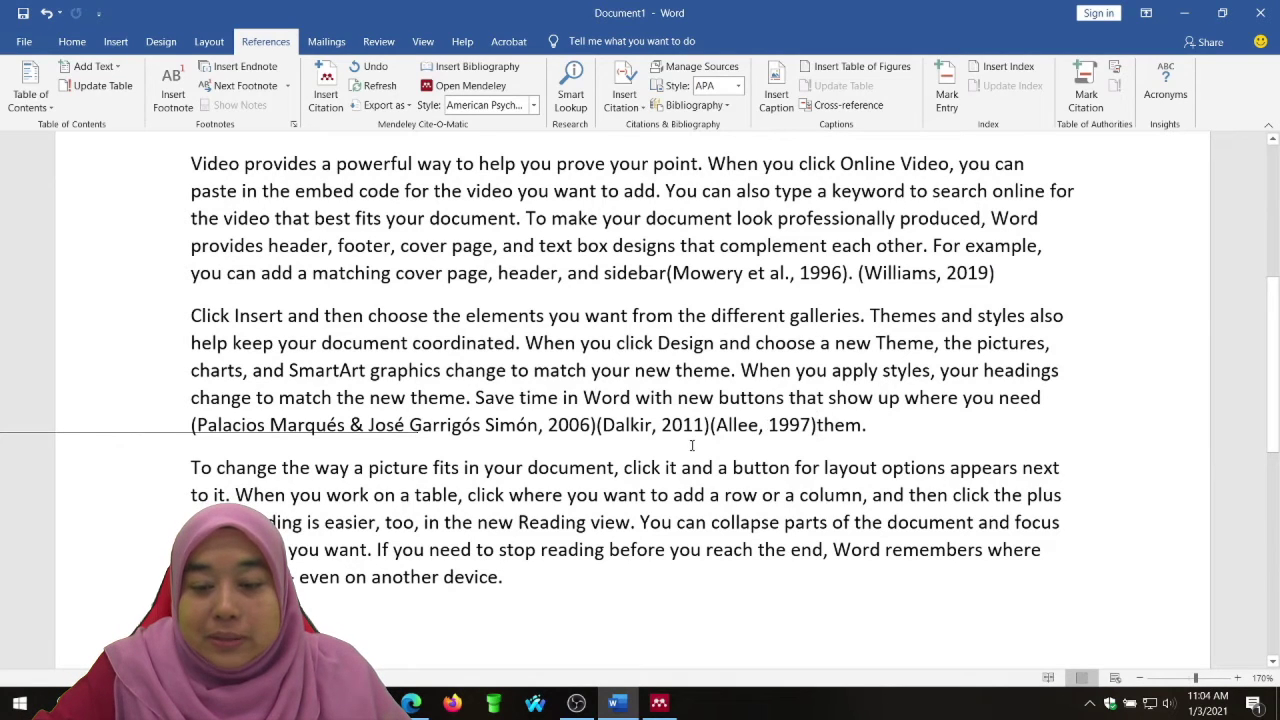
Merge the three adjacent citations before "them" in the second sample paragraph into one combined citation.
left_click(768, 425)
left_click(646, 425)
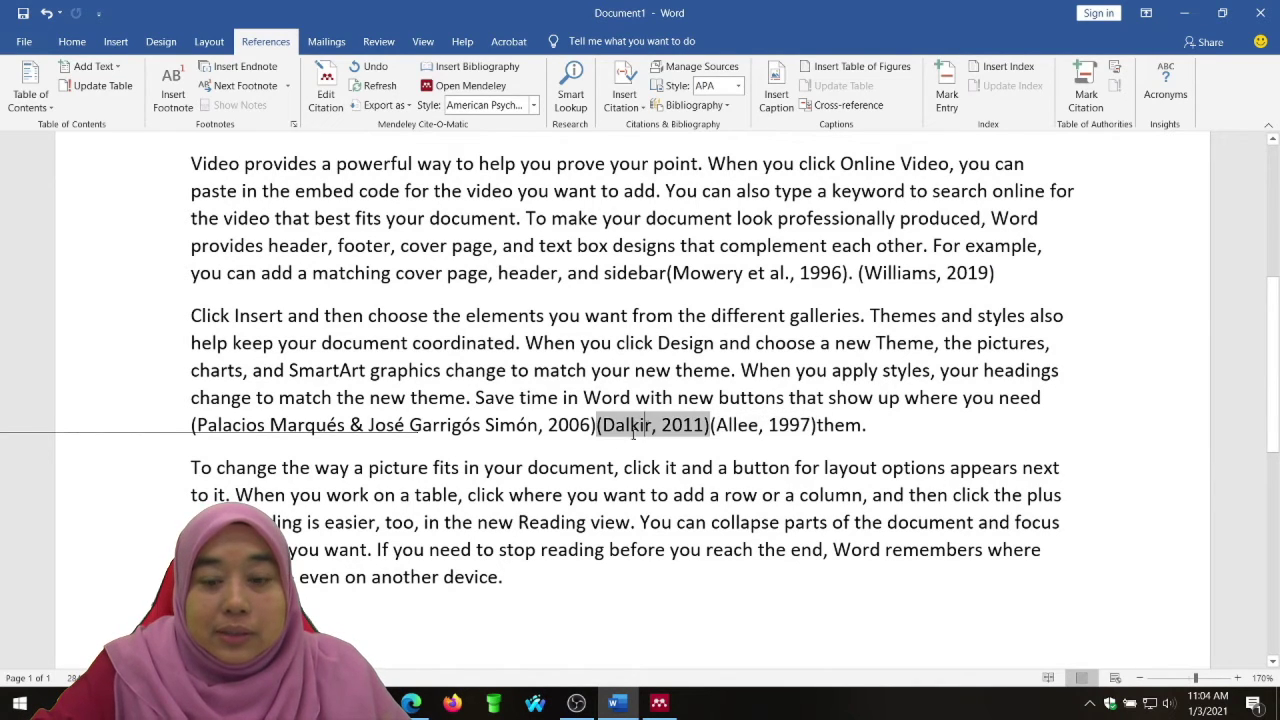
left_click(462, 427)
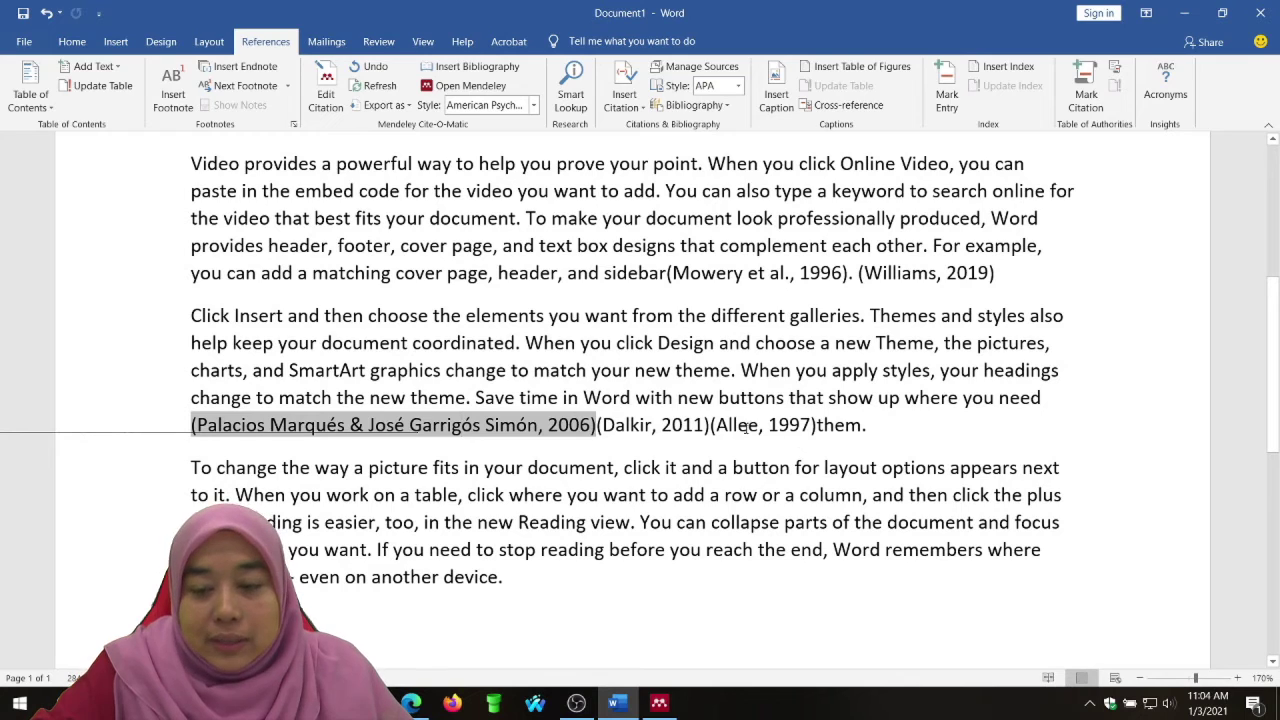
left_click_drag(755, 425, 508, 449)
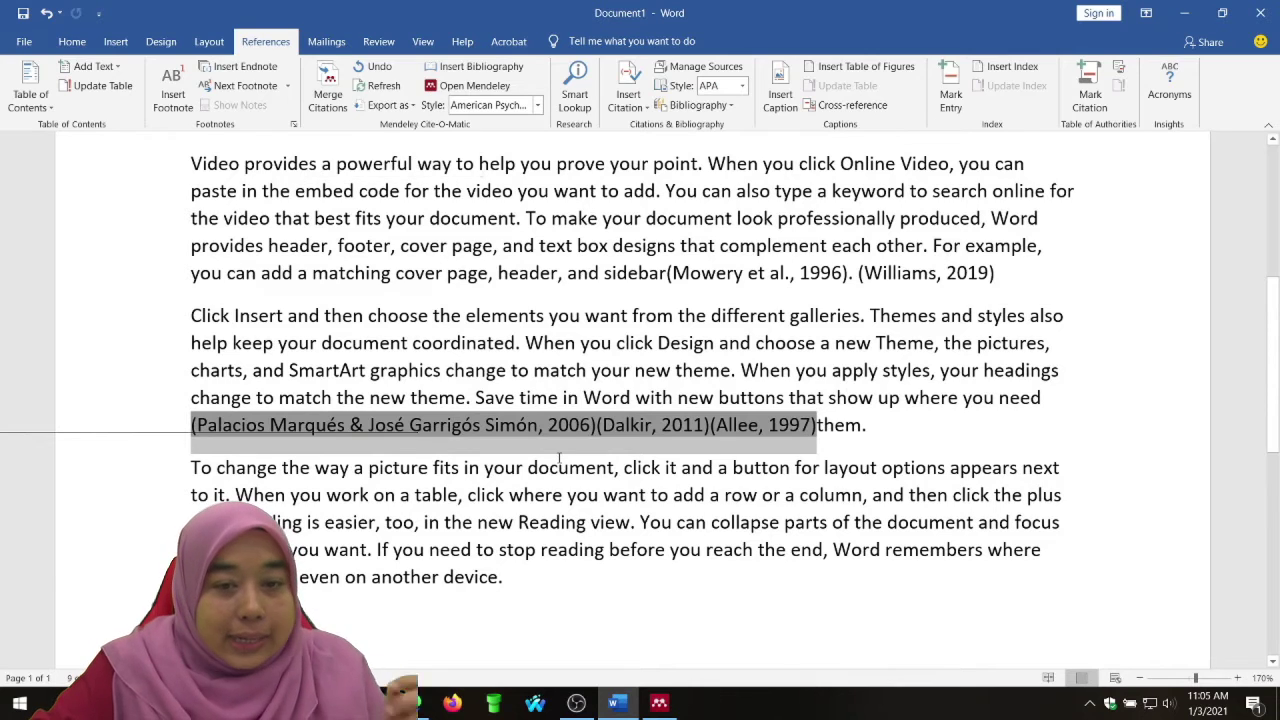
left_click(559, 458)
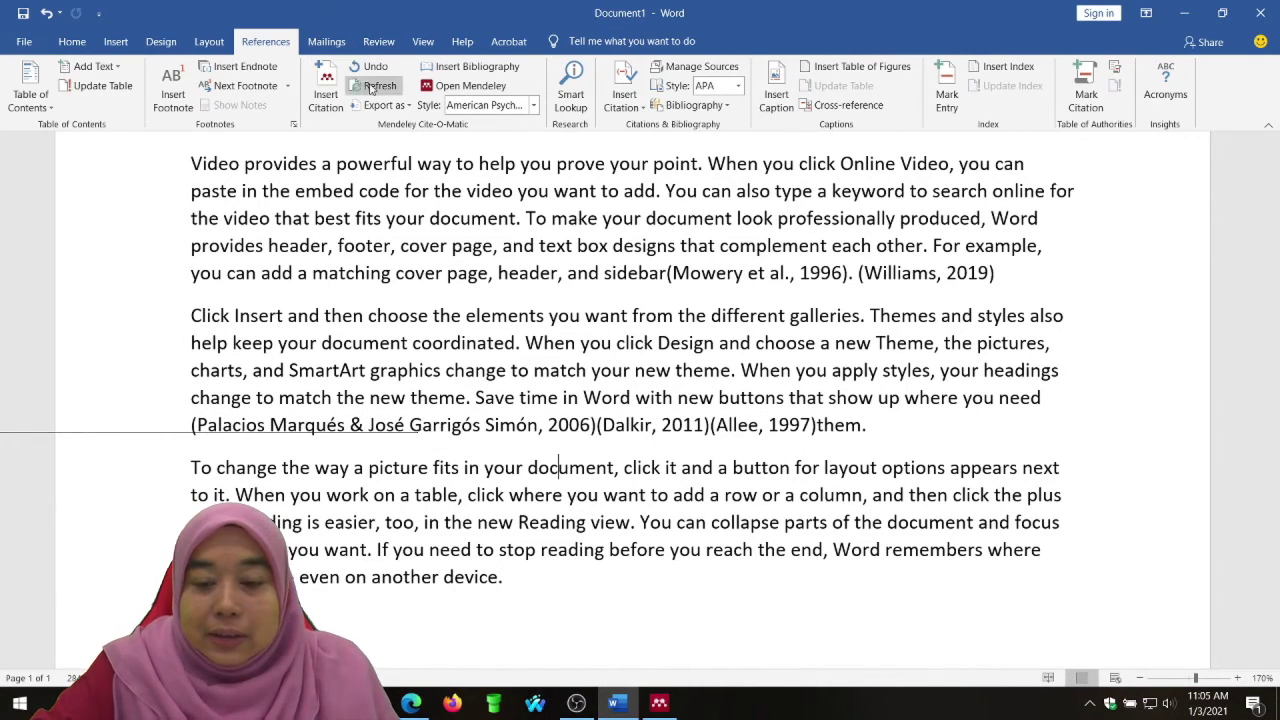
left_click_drag(816, 425, 192, 425)
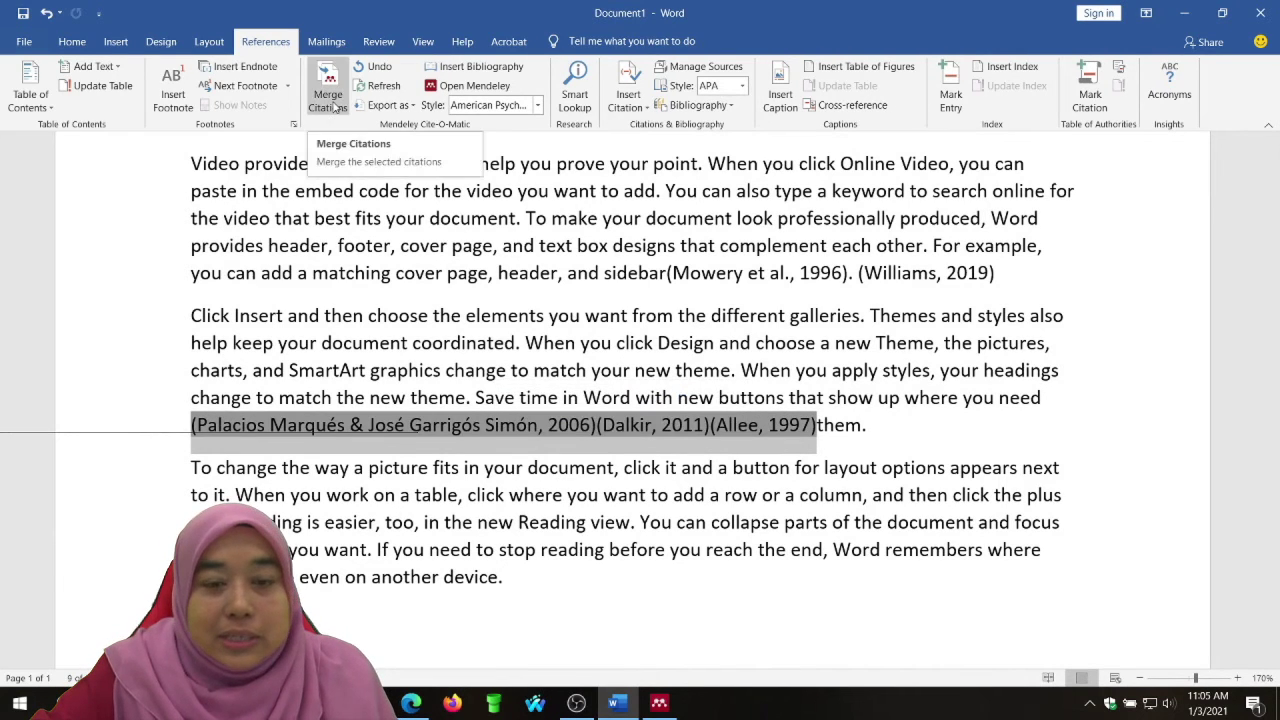
left_click(333, 105)
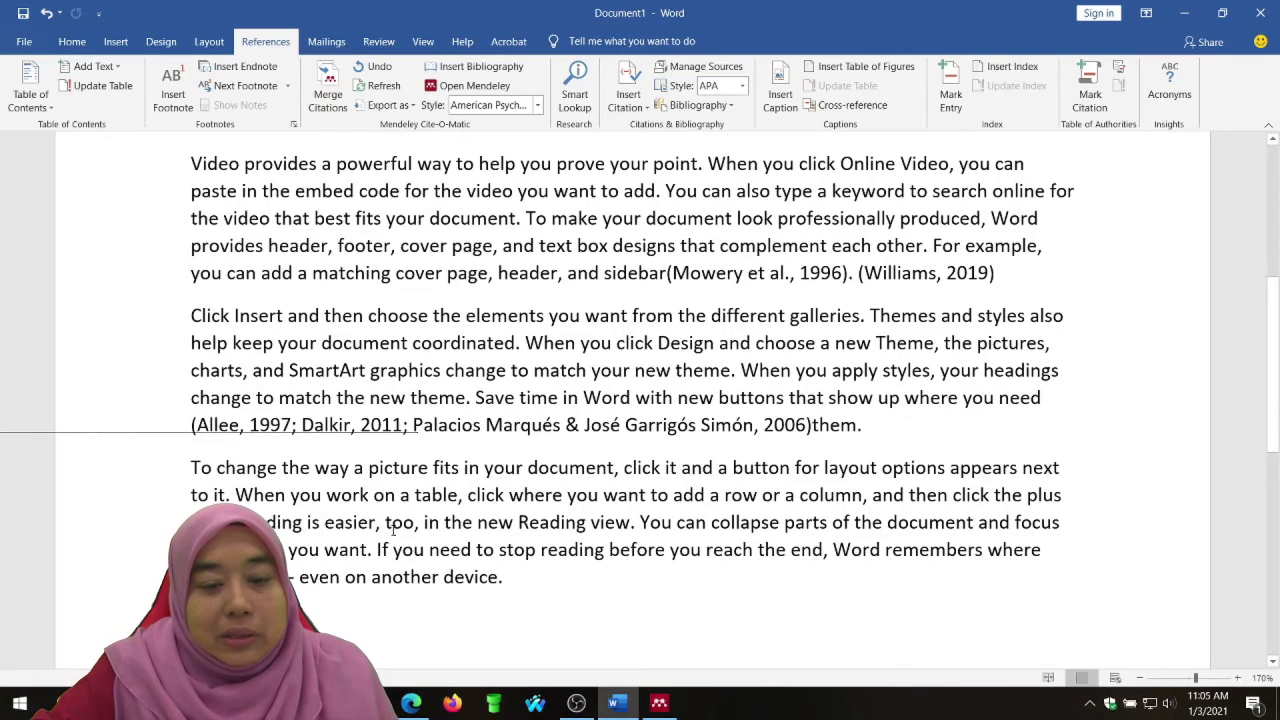
left_click(296, 437)
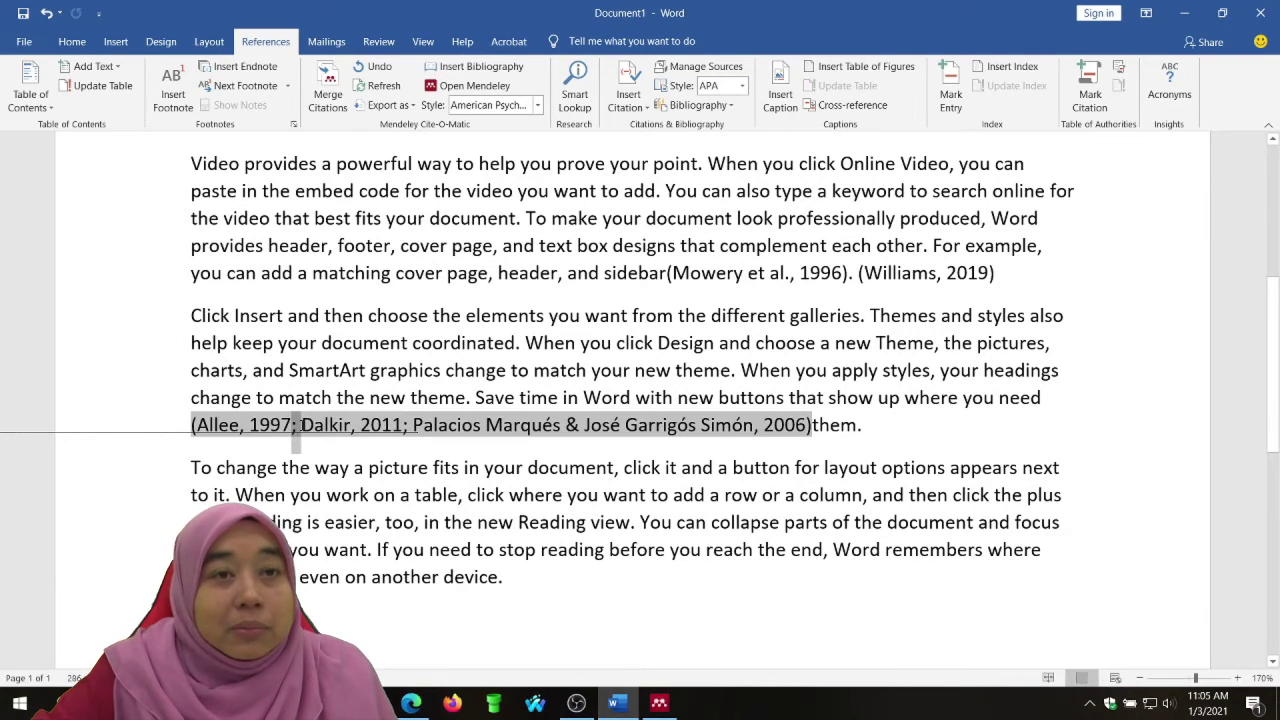
left_click(430, 516)
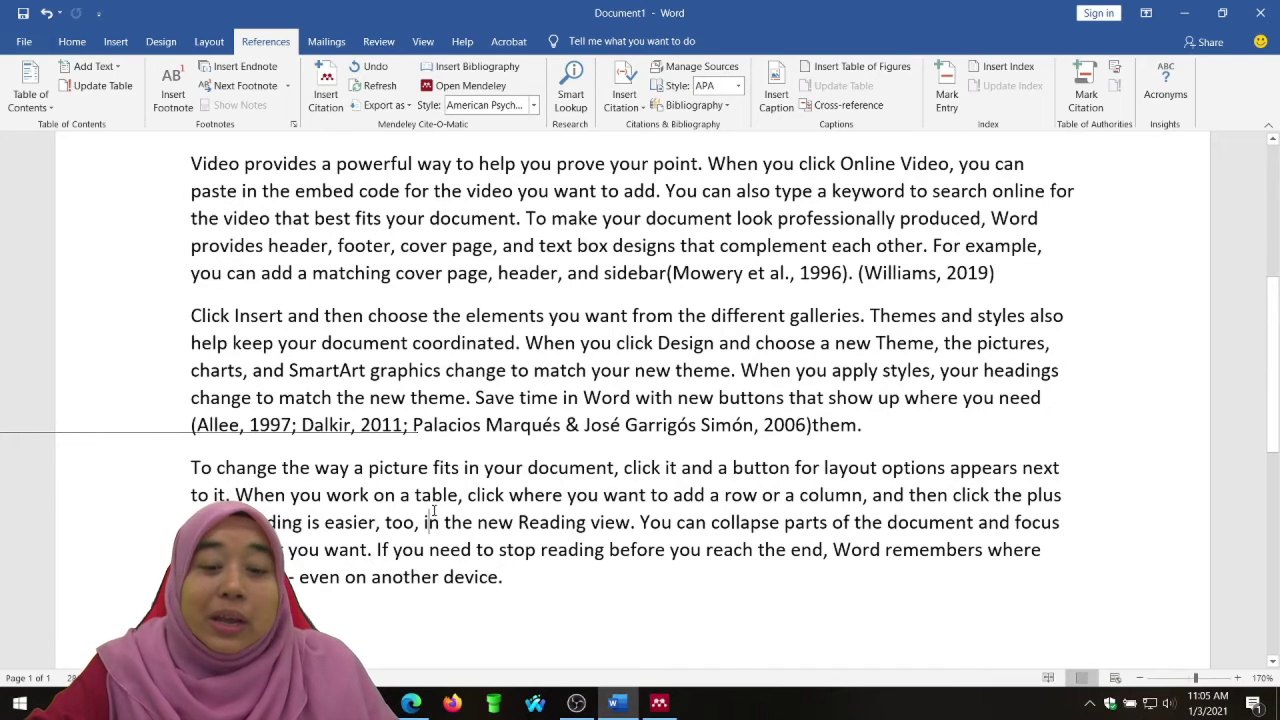
left_click(341, 422)
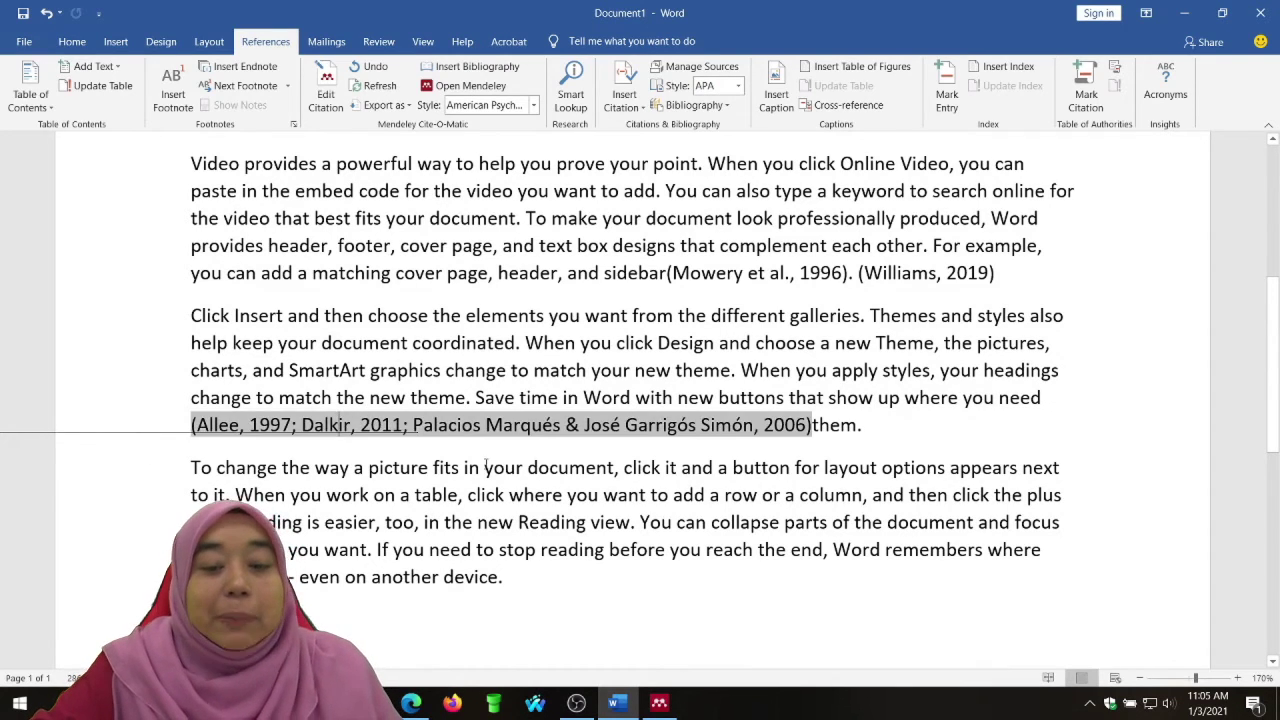
left_click(470, 469)
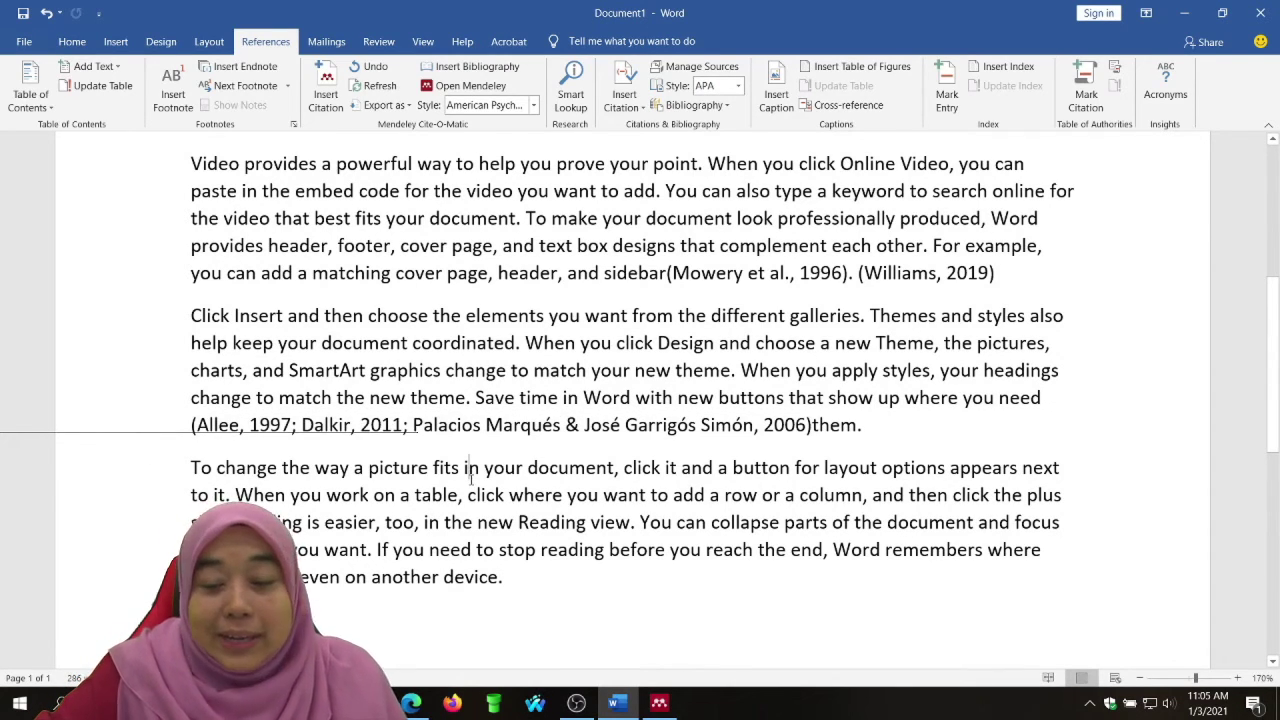
left_click(289, 425)
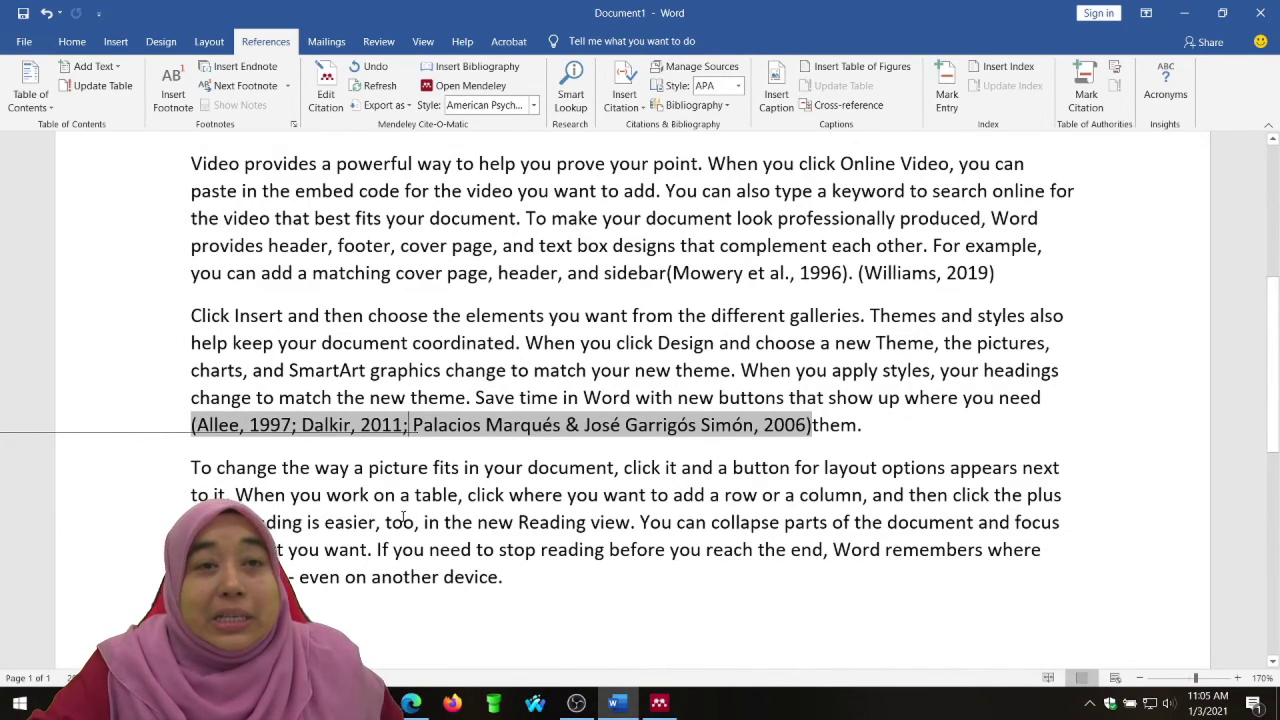
left_click(875, 397)
Add a page break after the third sample paragraph and insert the Mendeley bibliography on the new page.
scroll(754, 480, "down", 3)
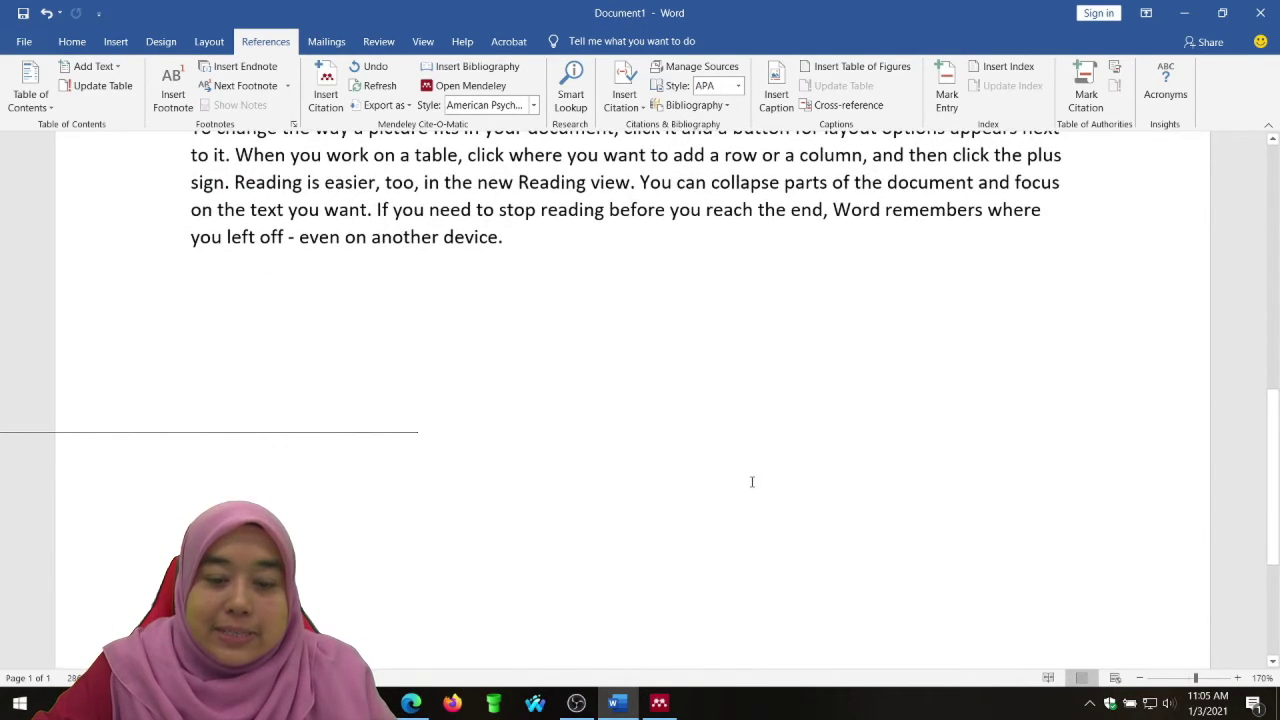
scroll(746, 506, "down", 3)
scroll(604, 376, "up", 3)
left_click(604, 370)
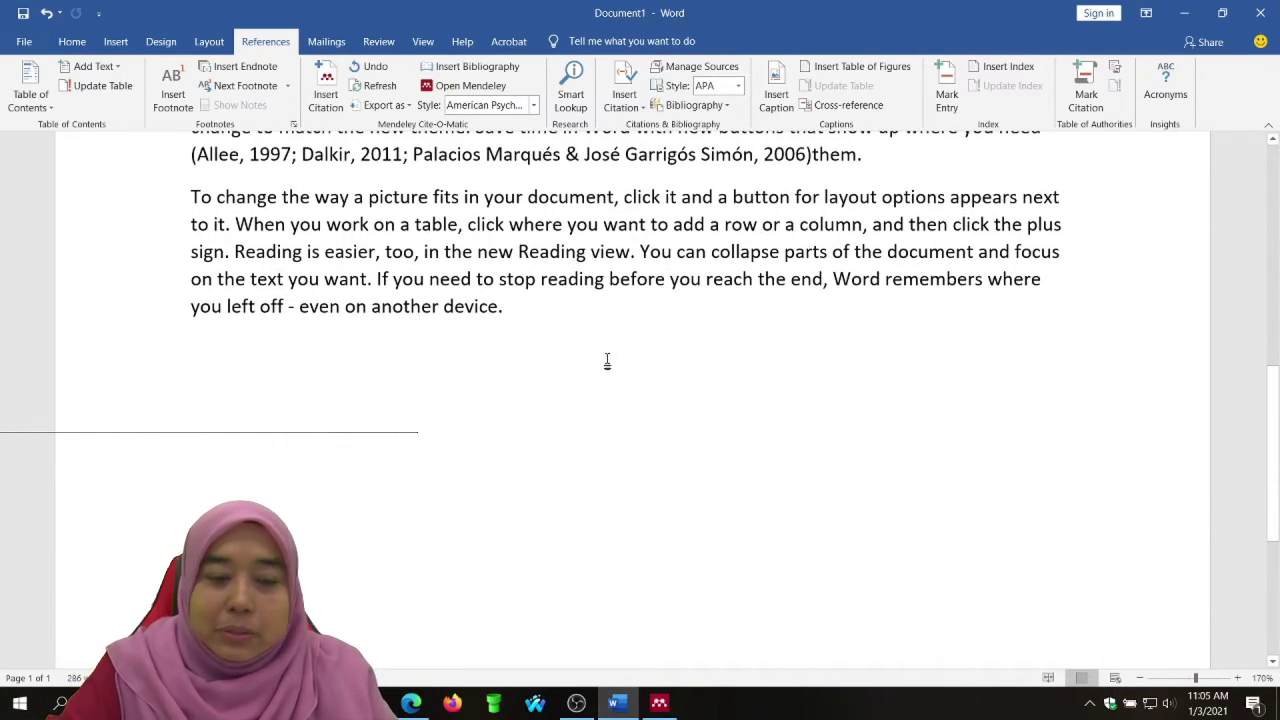
key("Return")
key("Return")
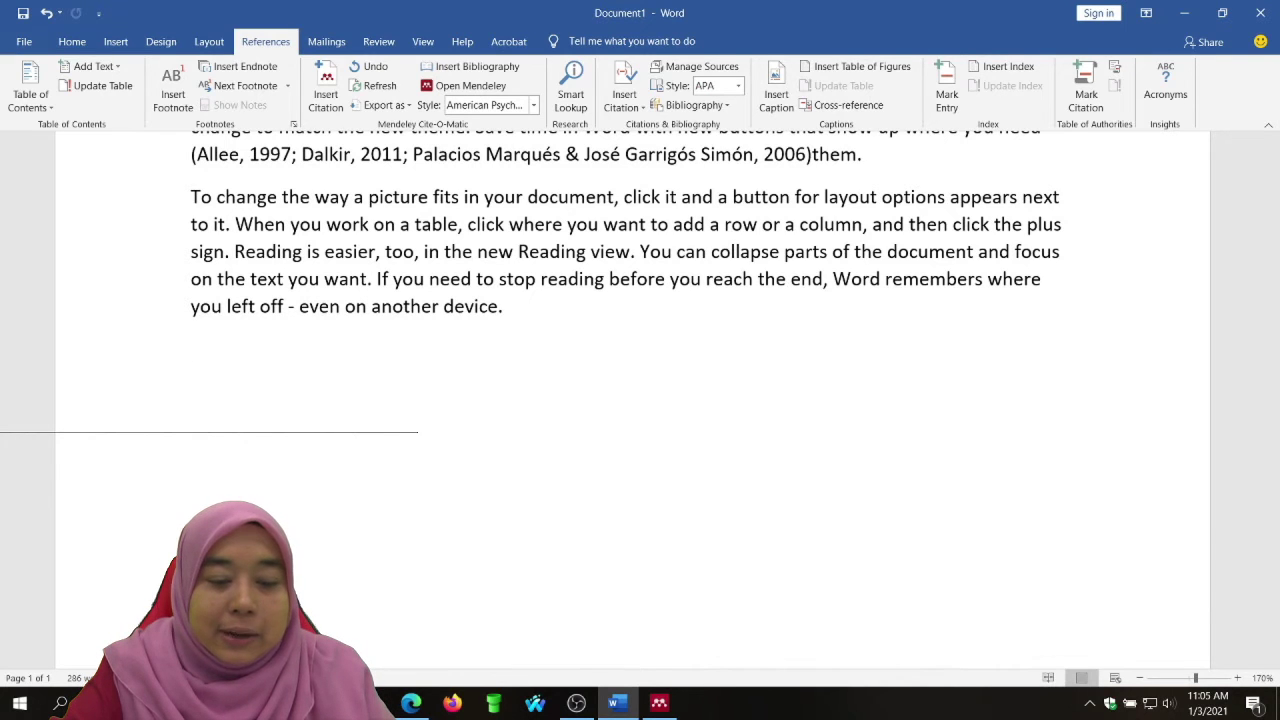
key("ctrl+Return")
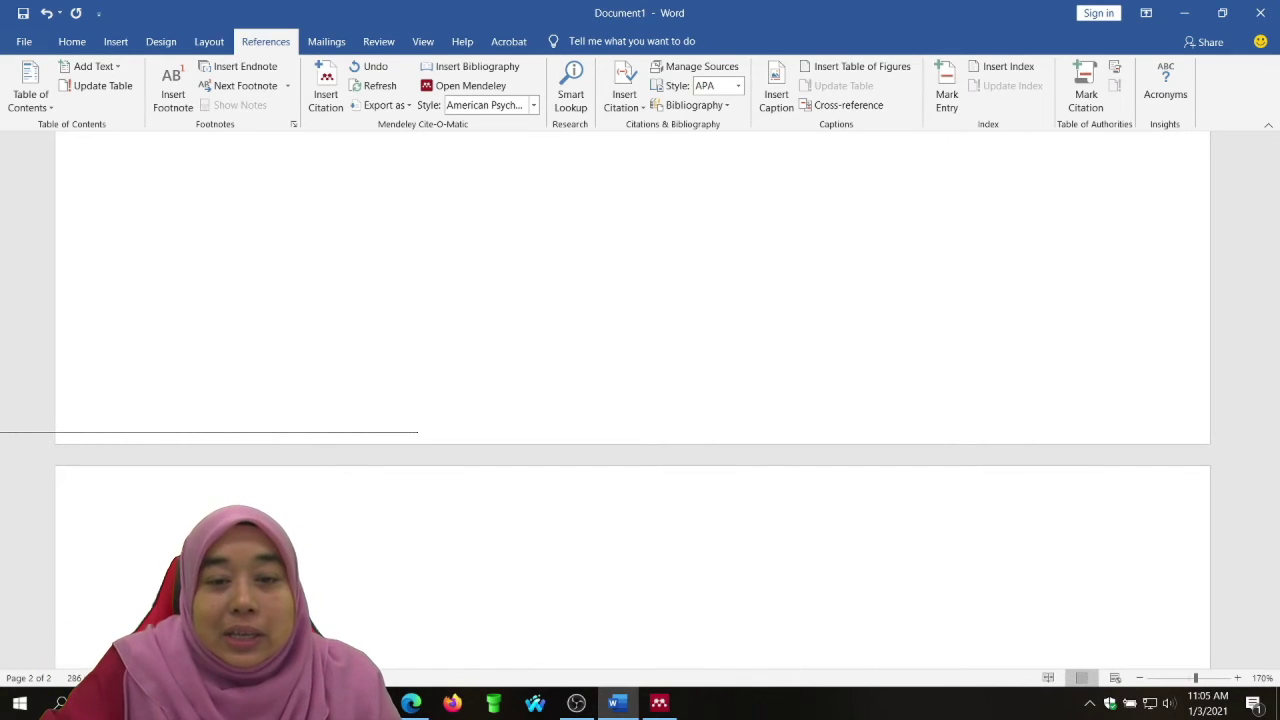
left_click(471, 66)
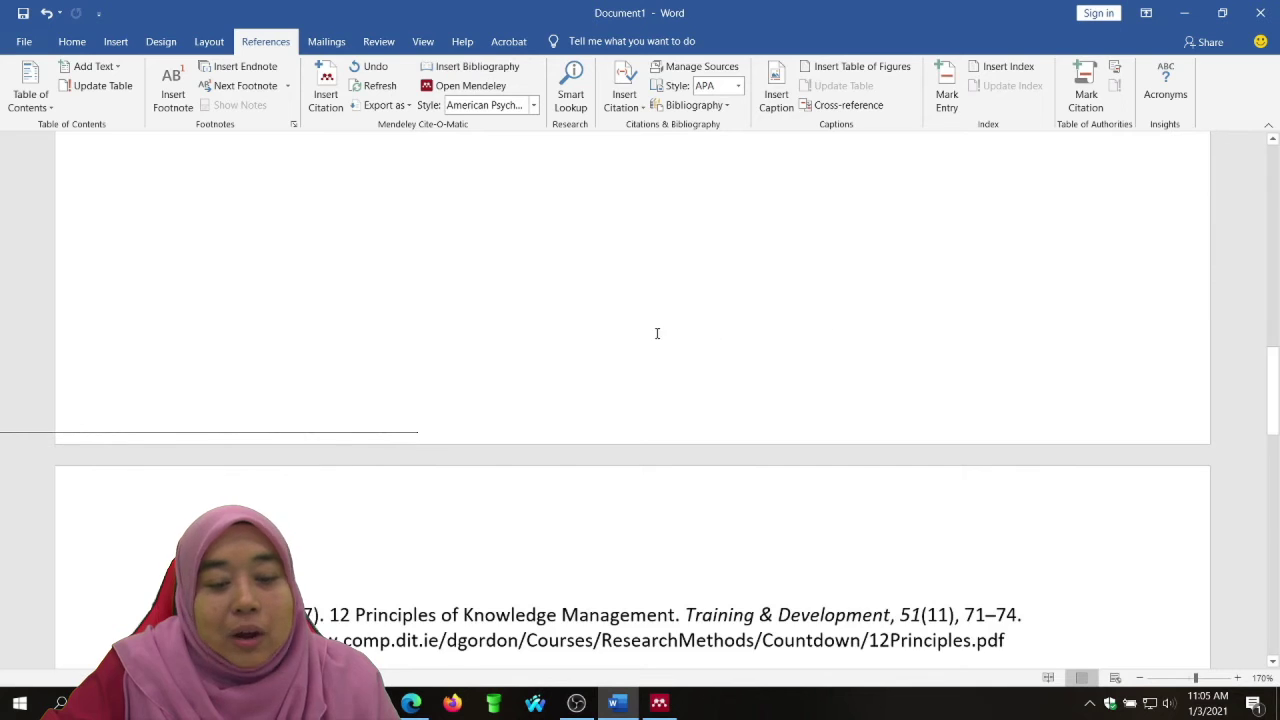
Review the inserted reference list and compare its entries with the in-text citations in the sample paragraphs.
scroll(555, 520, "down", 2)
scroll(555, 520, "down", 3)
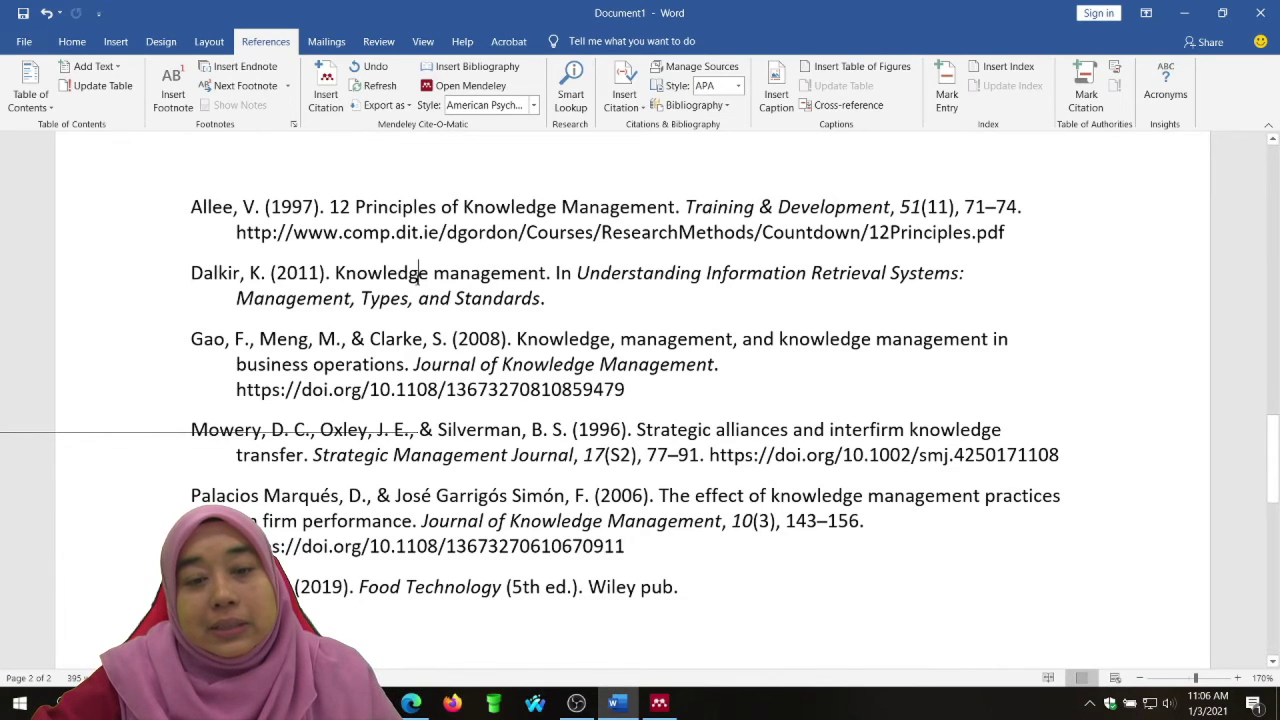
left_click(404, 243, "shift")
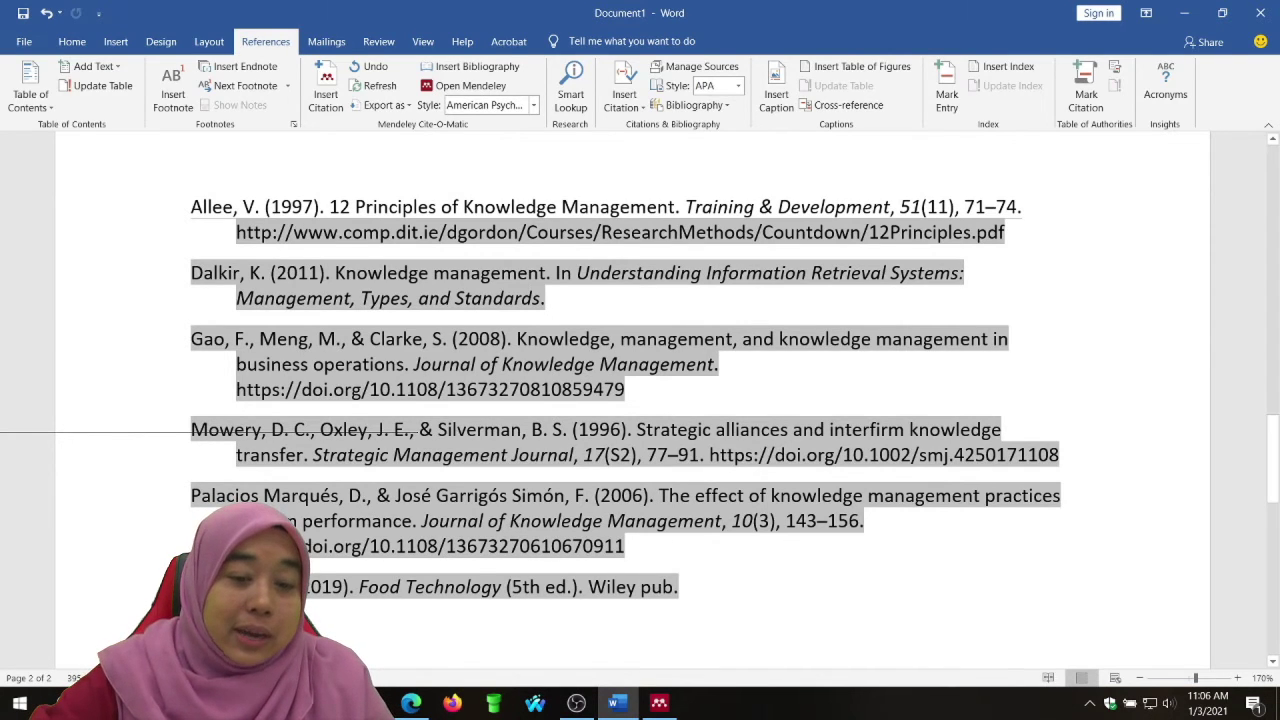
left_click(188, 207, "shift")
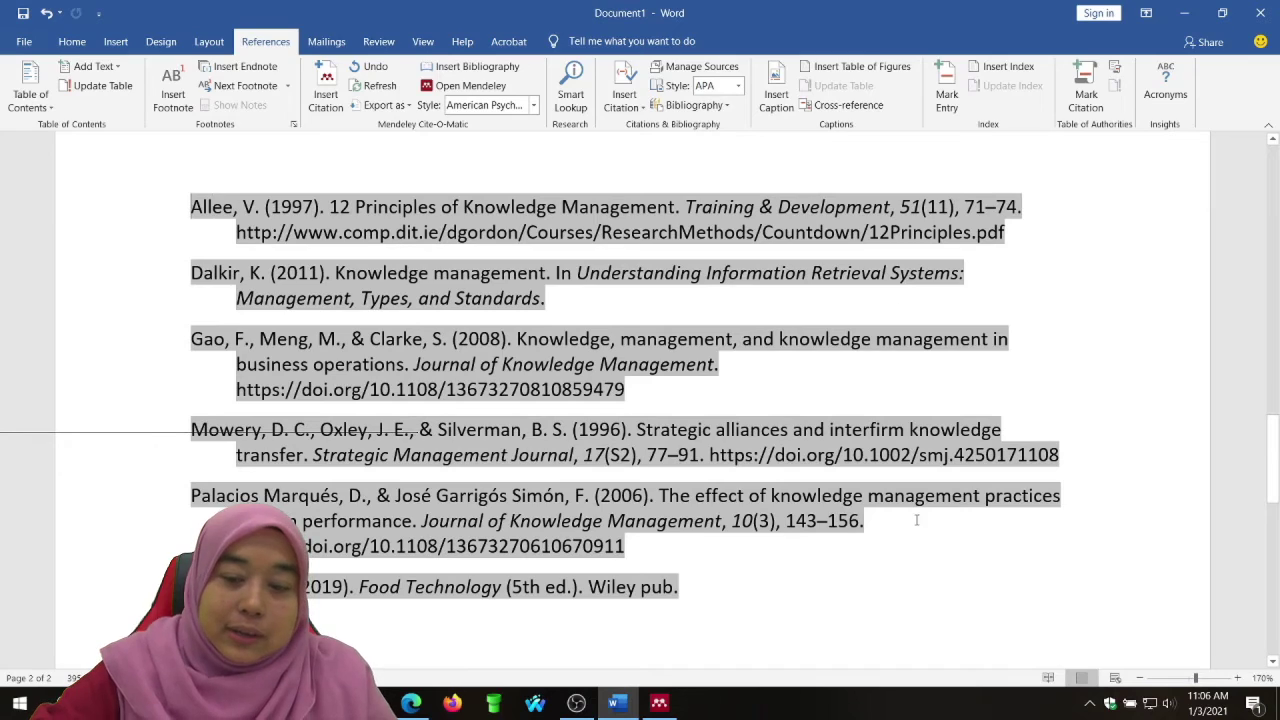
scroll(894, 574, "up", 6)
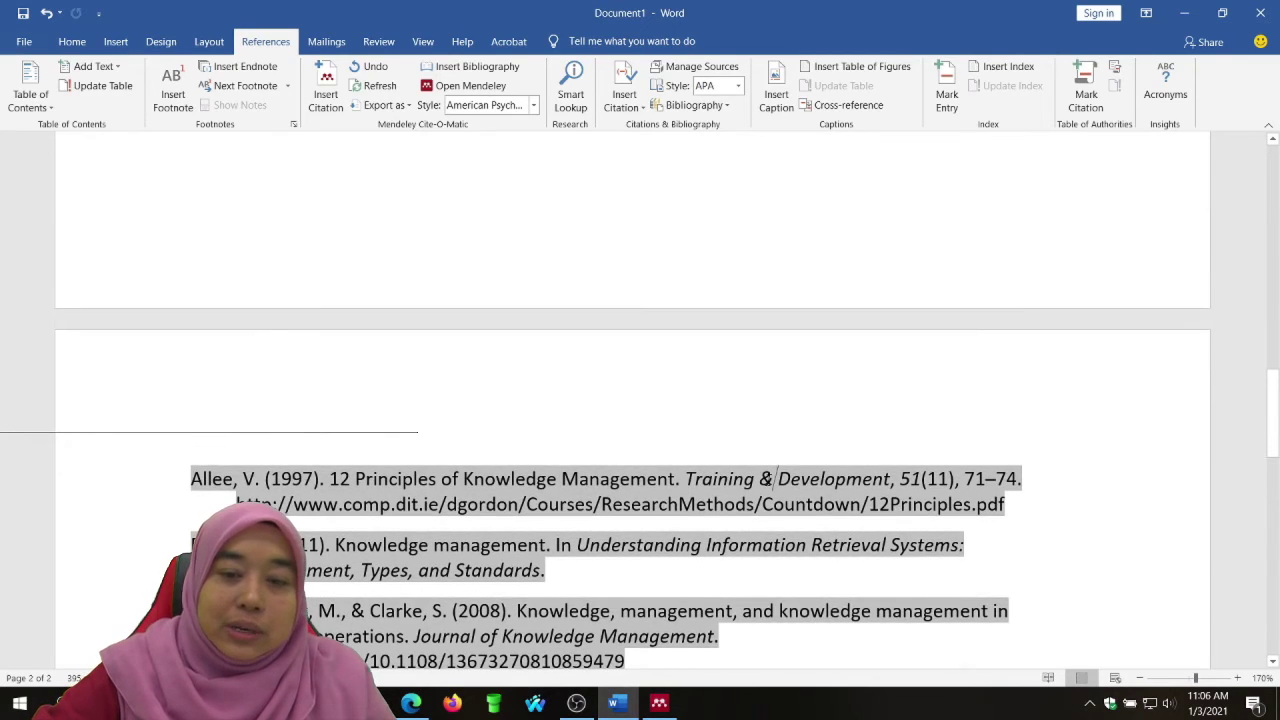
scroll(742, 400, "up", 5)
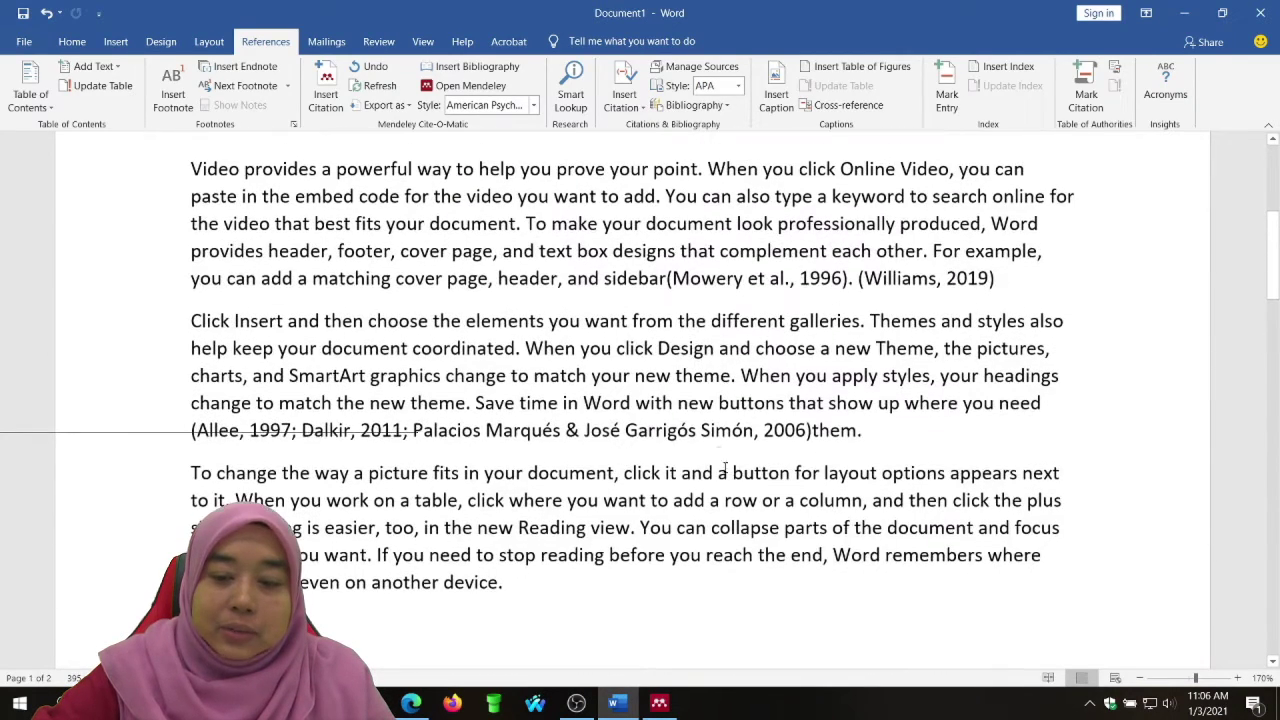
left_click(716, 430)
scroll(716, 430, "down", 15)
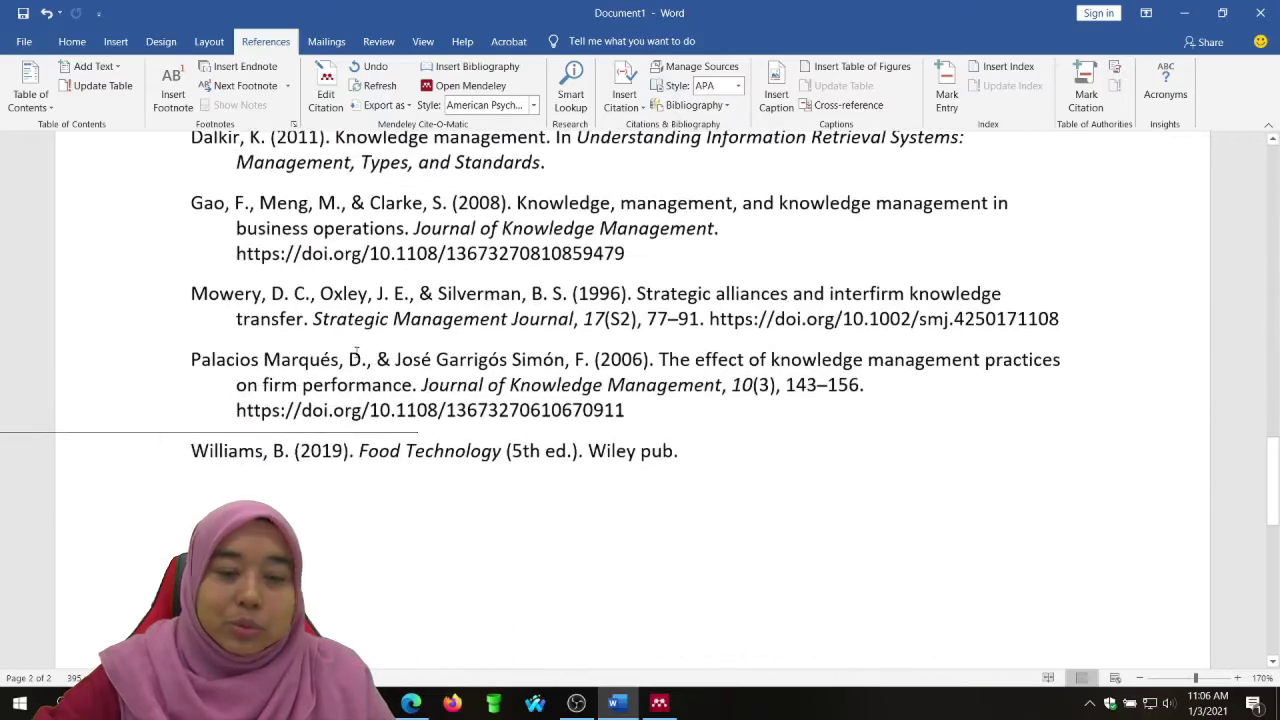
scroll(547, 368, "up", 15)
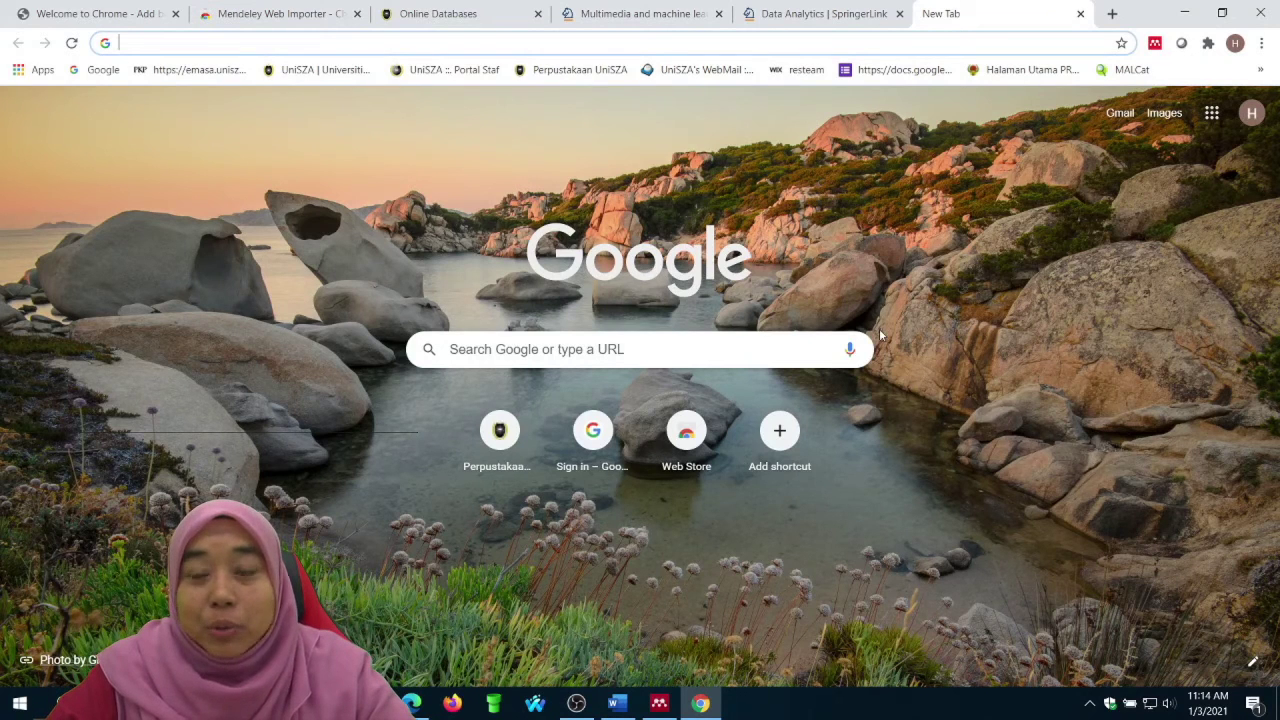
In Chrome, search Google for "mendeley web" and open the "Web | Mendeley" guide page.
left_click(572, 355)
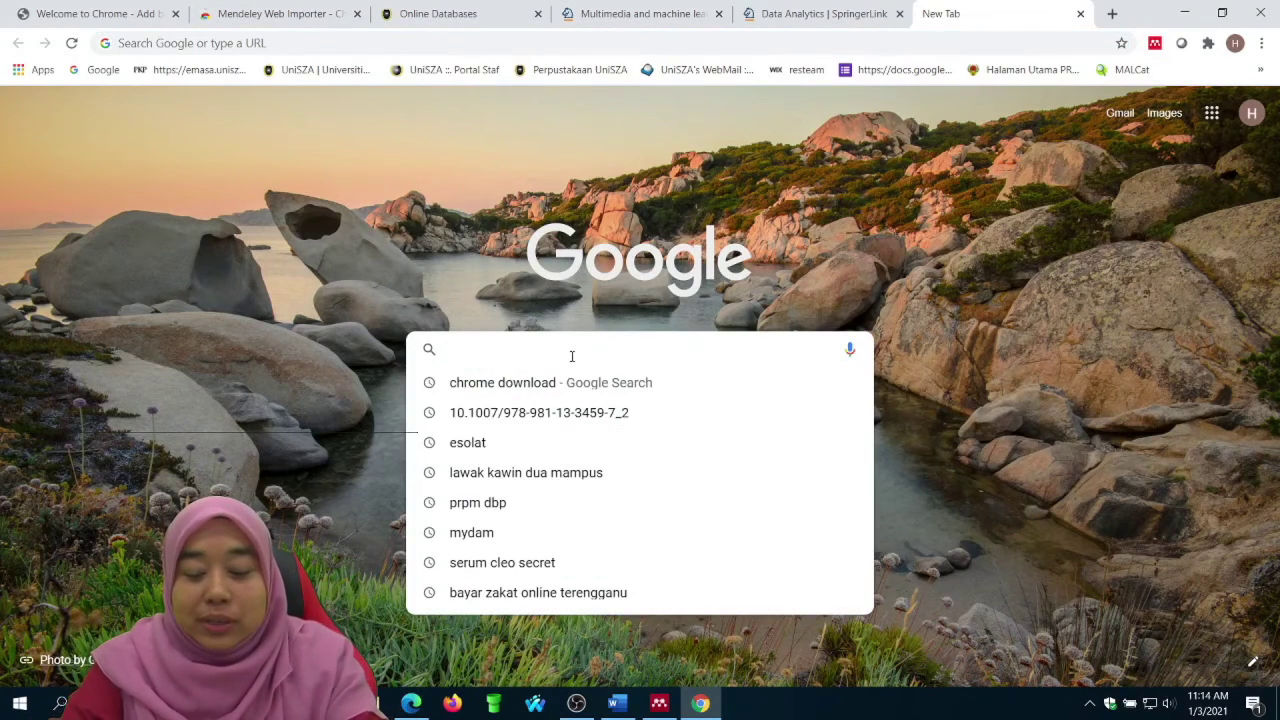
type("men")
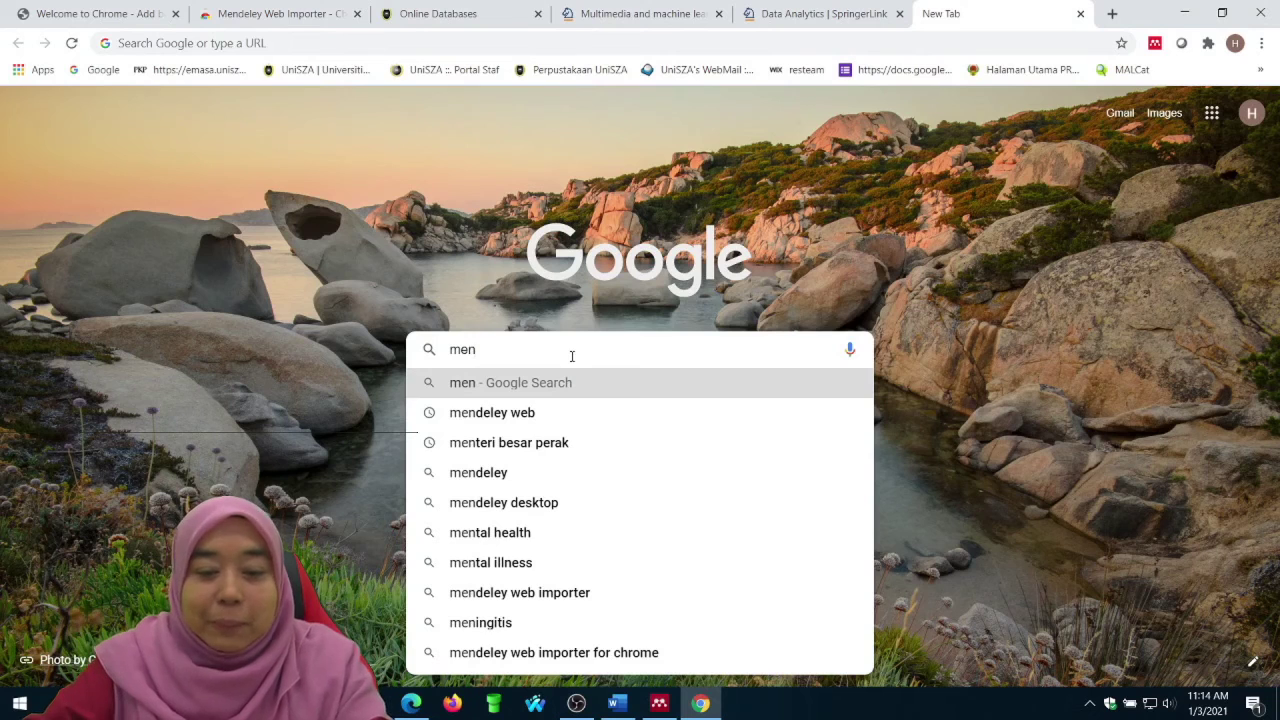
left_click(516, 420)
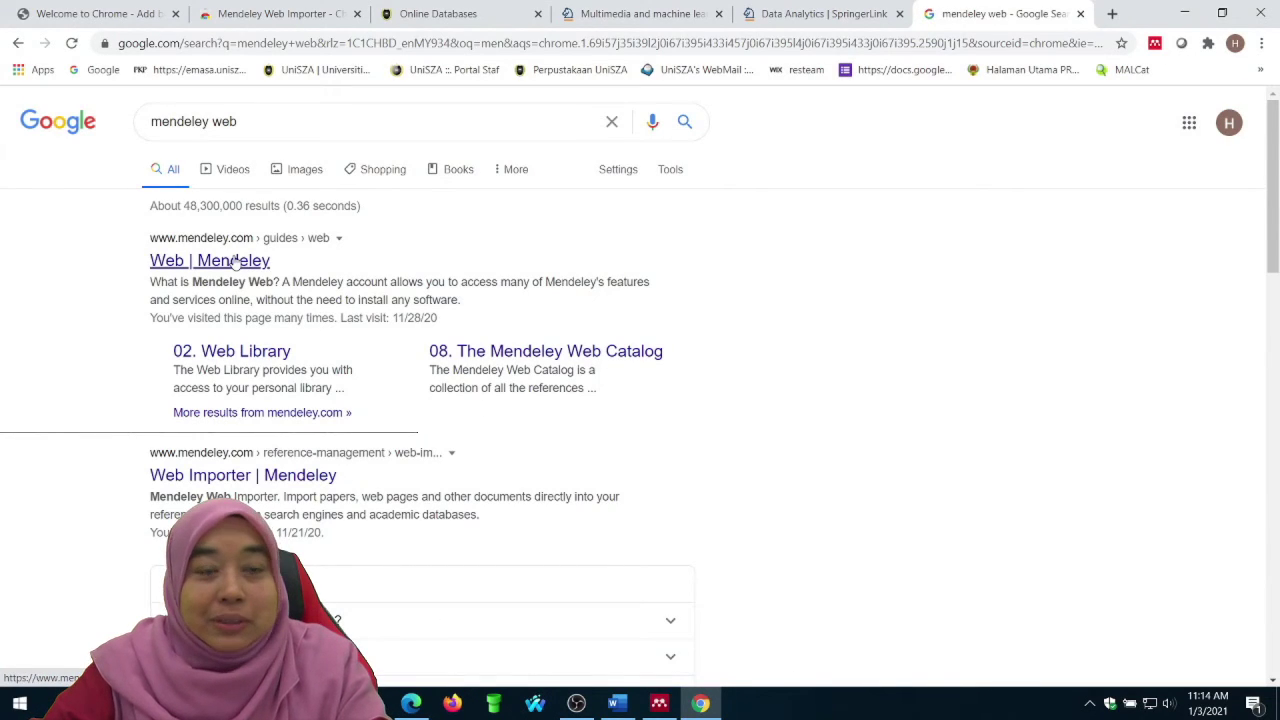
left_click(236, 262)
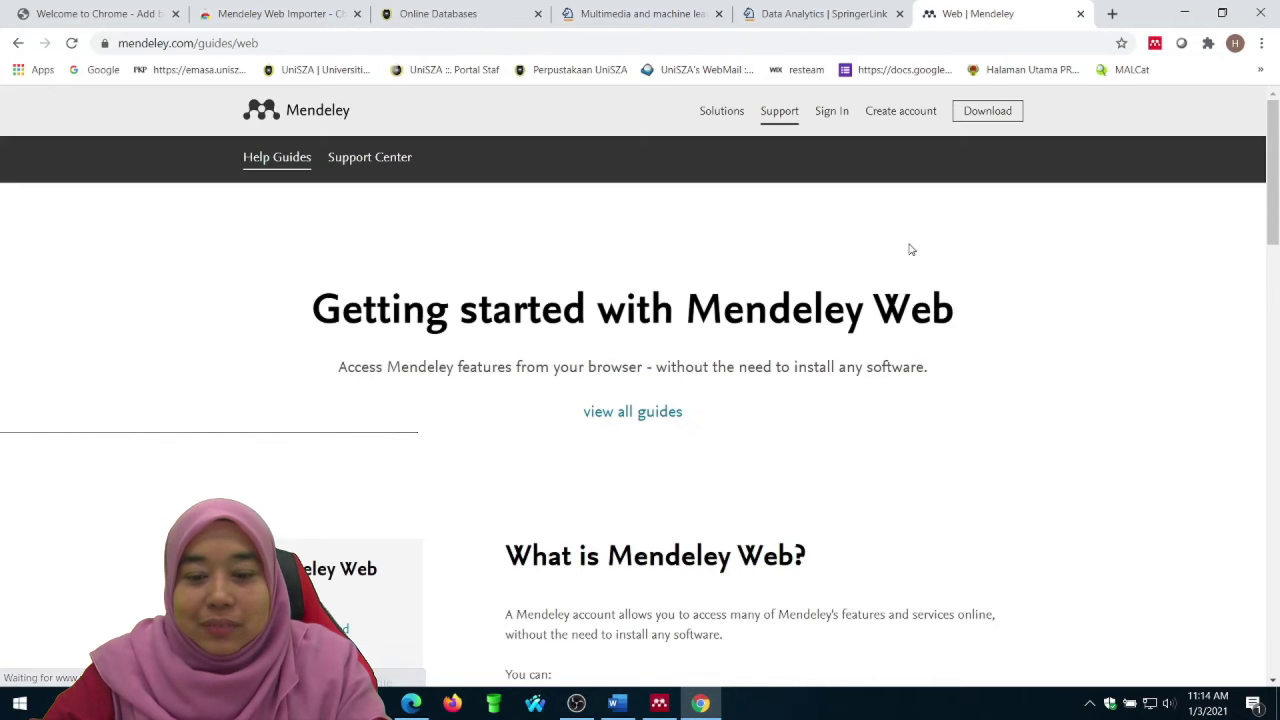
Look through the Mendeley Web getting-started guide, including its feature list and the "Logging in" section.
scroll(910, 249, "down", 2)
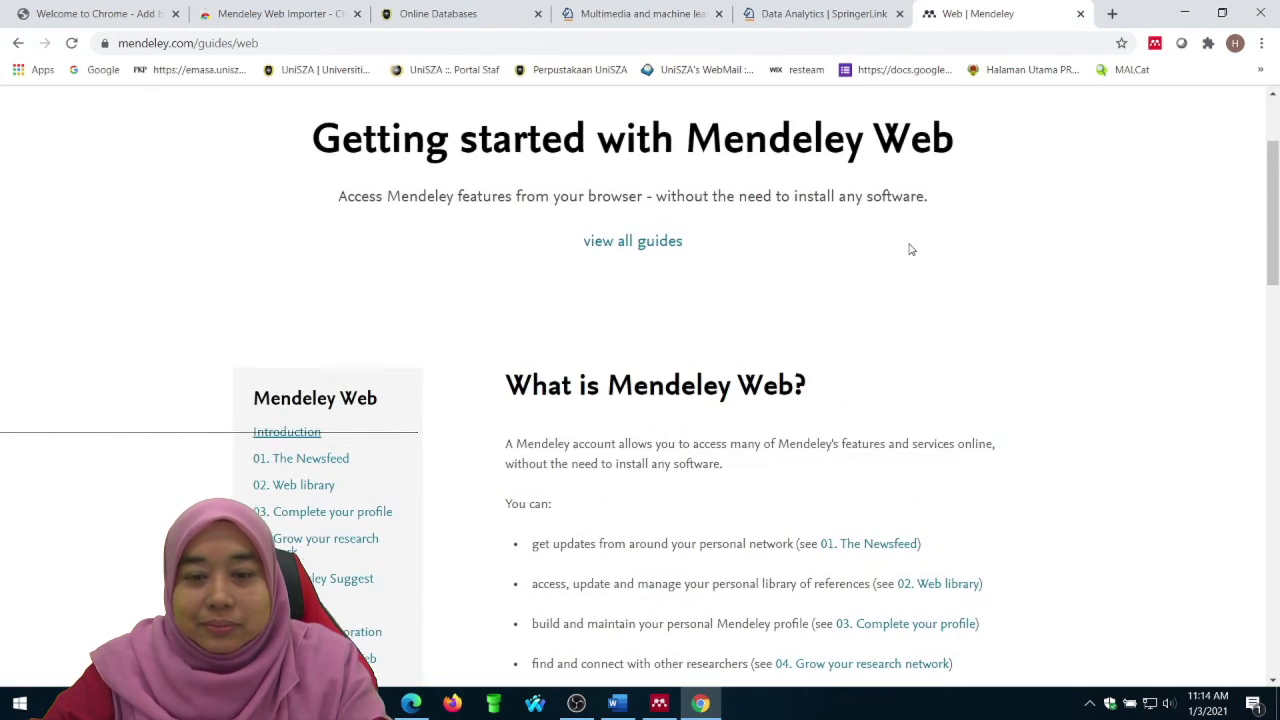
scroll(911, 280, "down", 8)
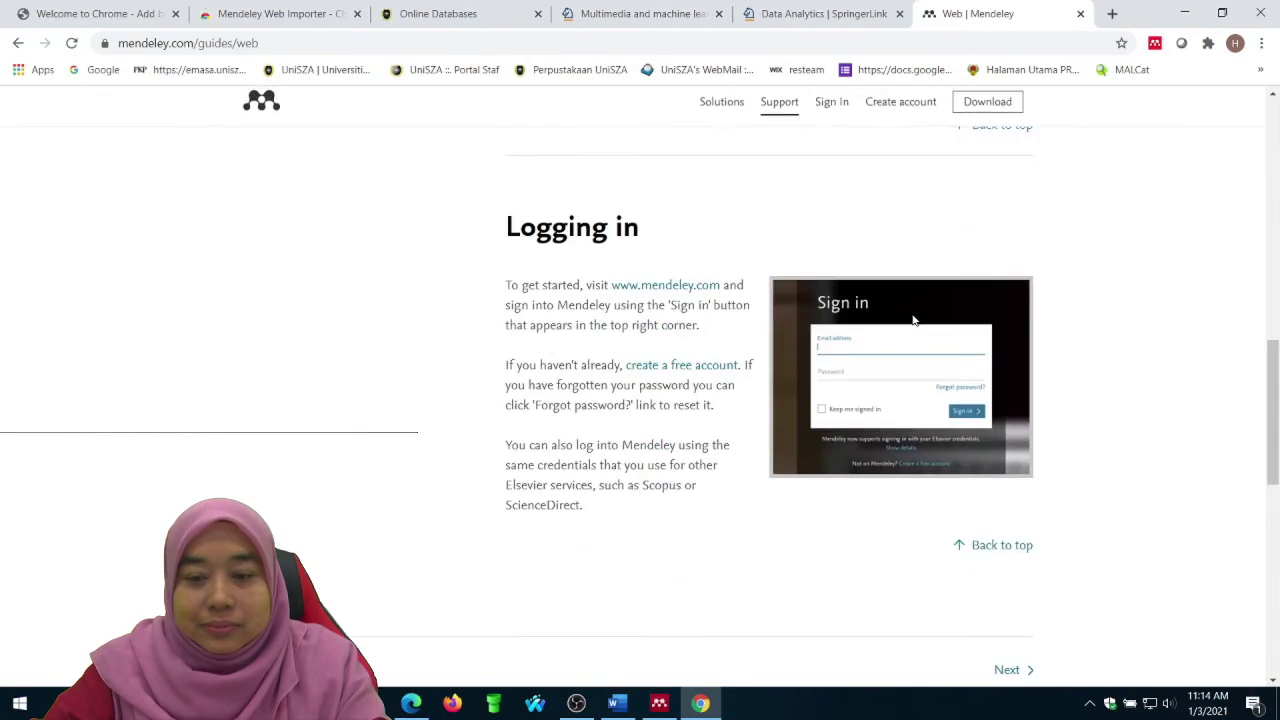
scroll(912, 321, "down", 4)
scroll(899, 524, "down", 2)
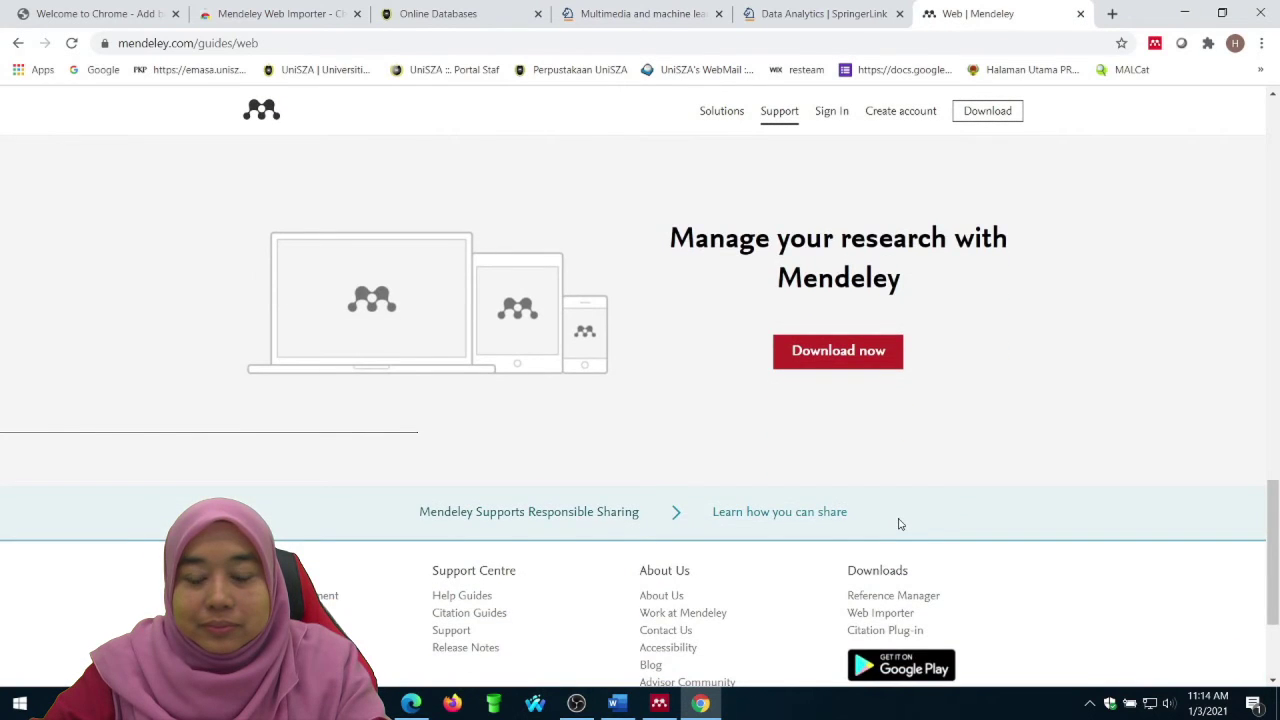
scroll(898, 523, "down", 2)
scroll(897, 523, "up", 8)
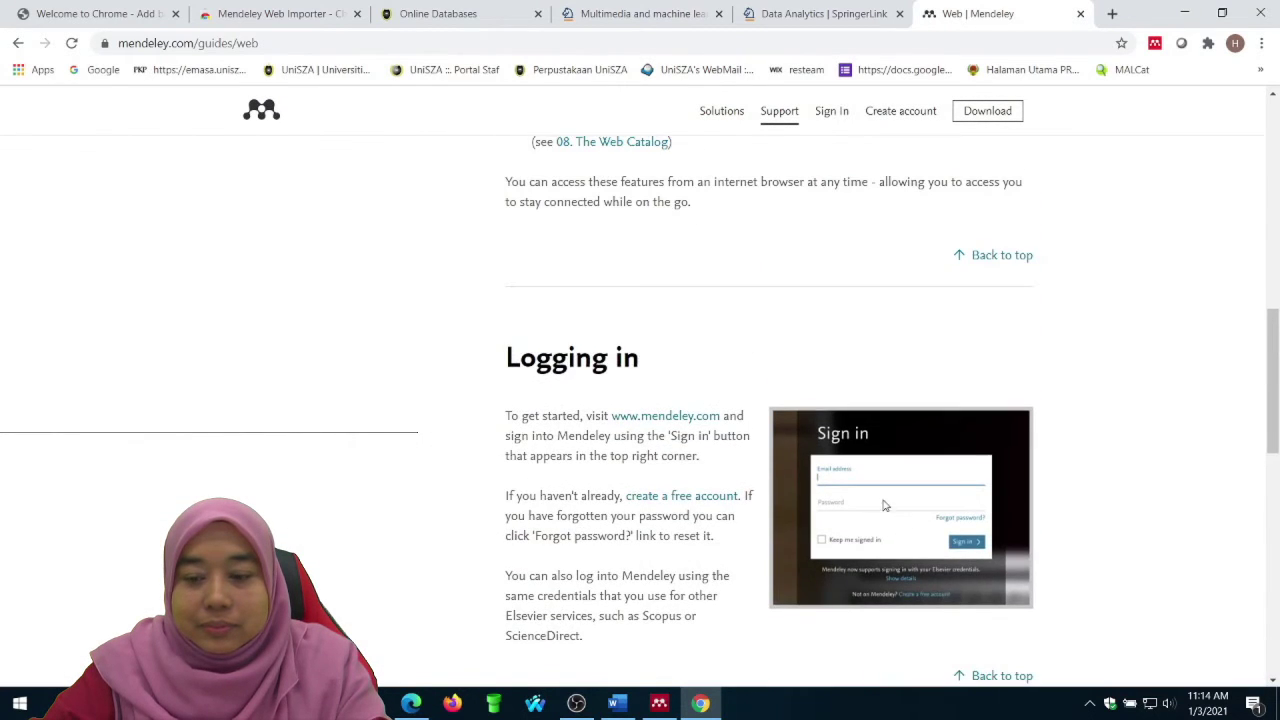
scroll(884, 505, "down", 2)
scroll(677, 437, "up", 8)
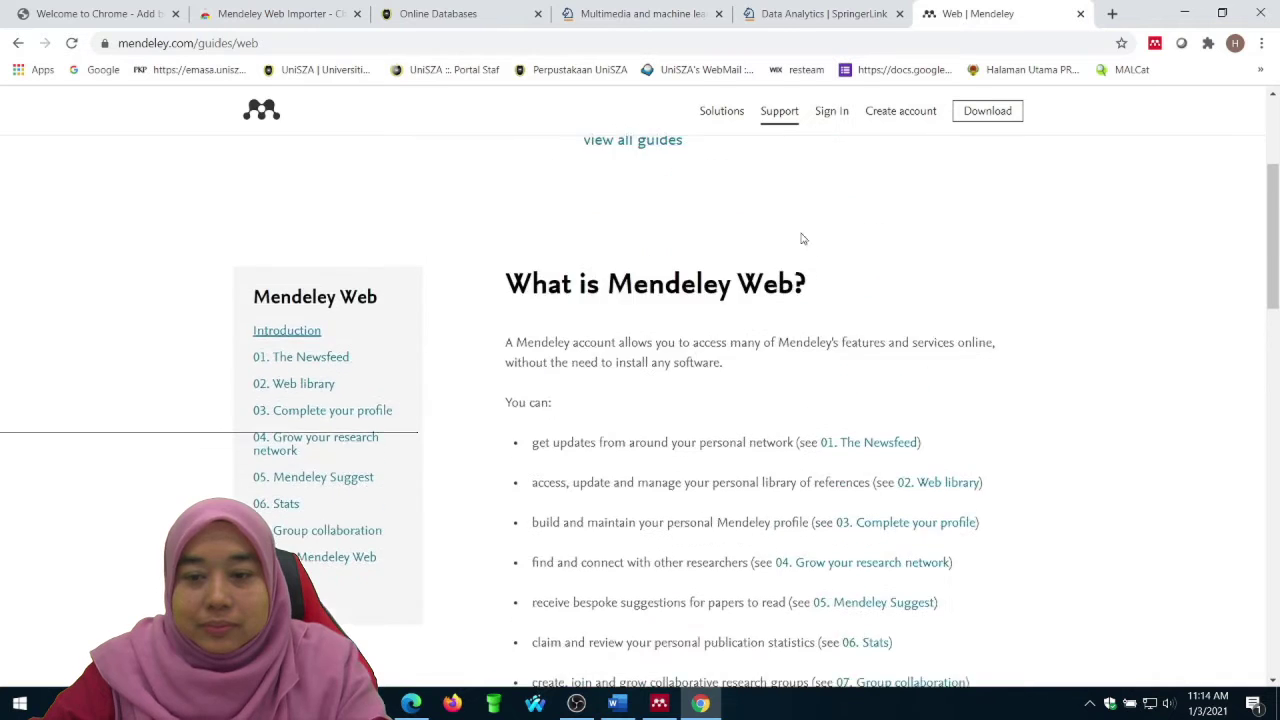
scroll(894, 249, "down", 4)
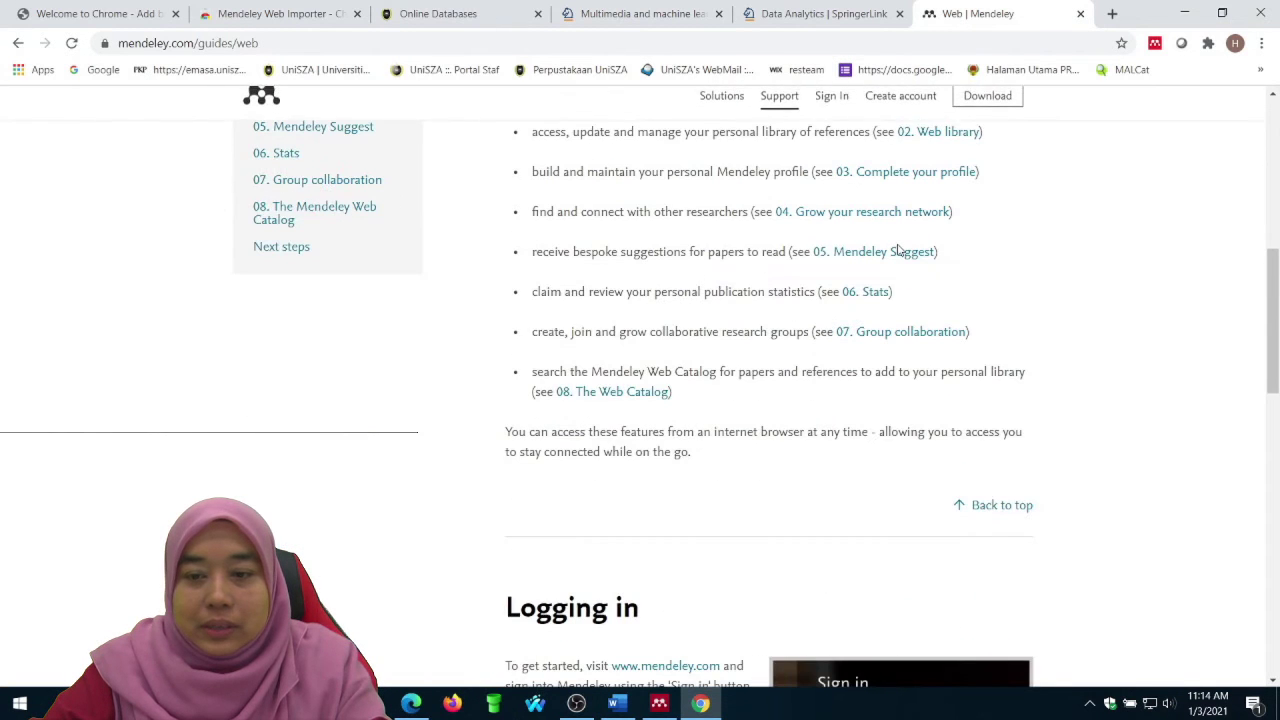
Sign in to the Mendeley website and open the account's online reference library.
left_click(831, 113)
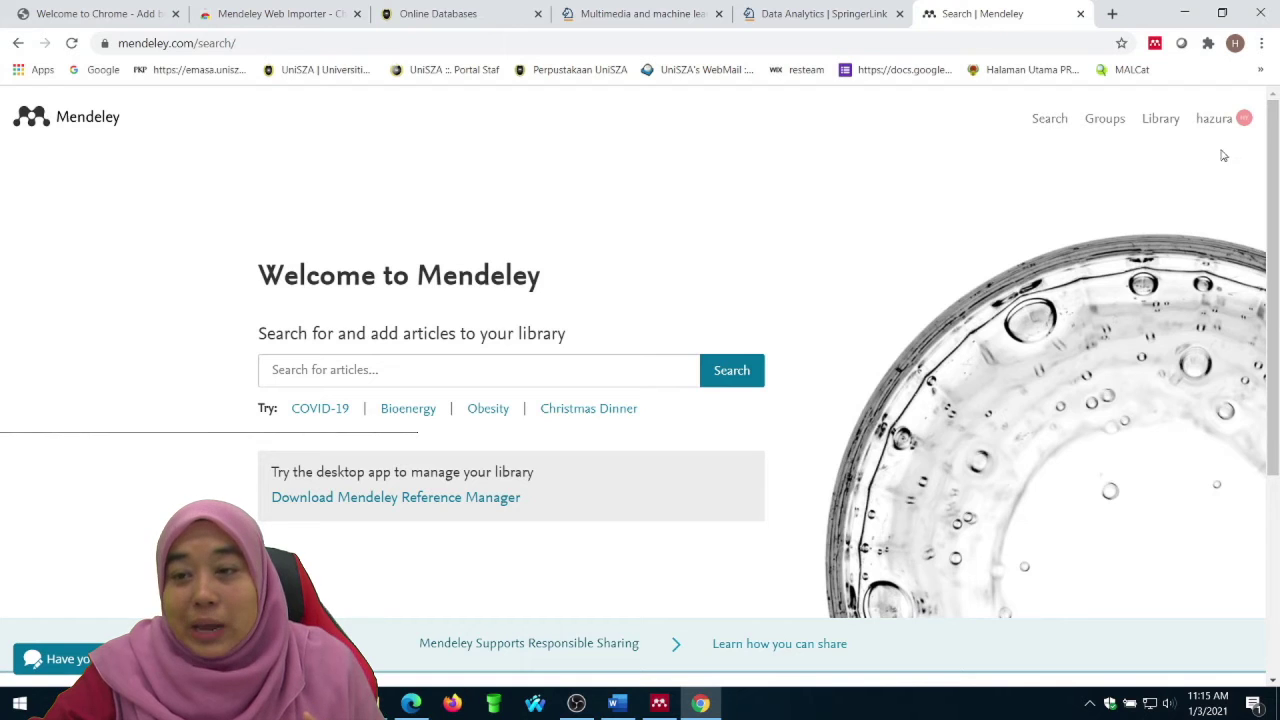
left_click(1160, 120)
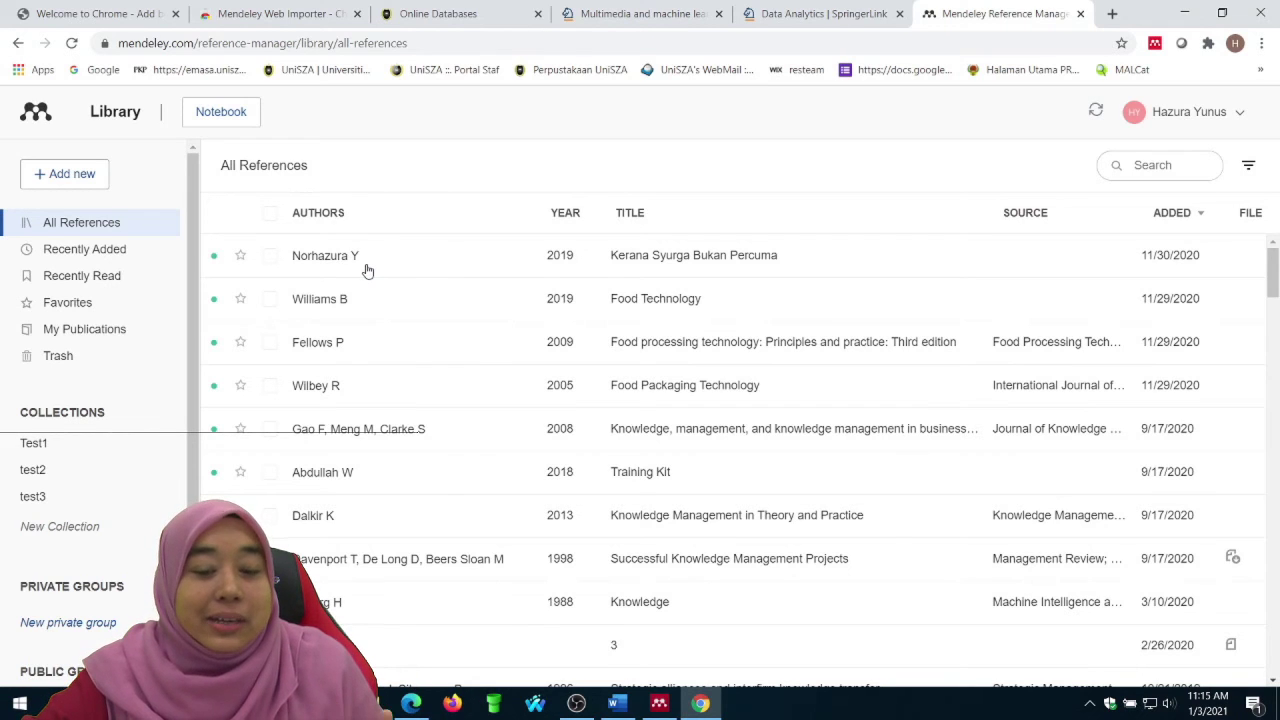
Switch to Mendeley Desktop, compare the newest entries in All Documents with the web library, and return to Chrome.
left_click(659, 704)
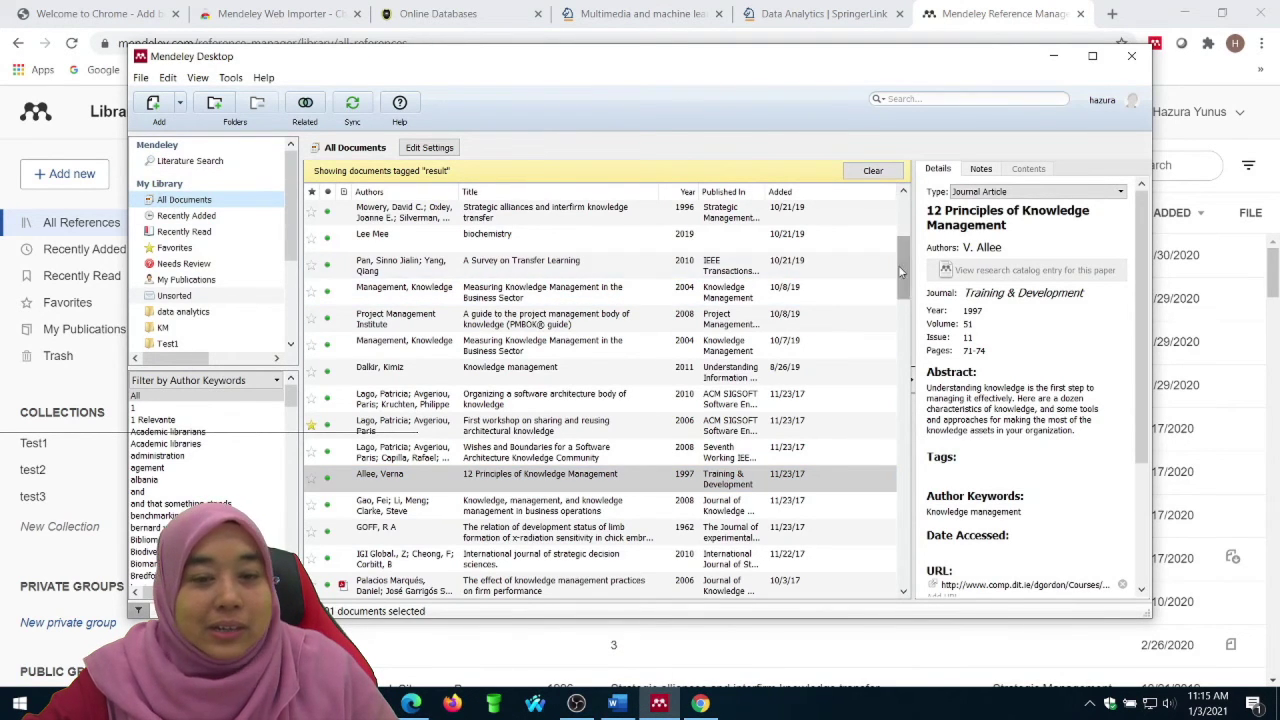
left_click_drag(903, 275, 903, 160)
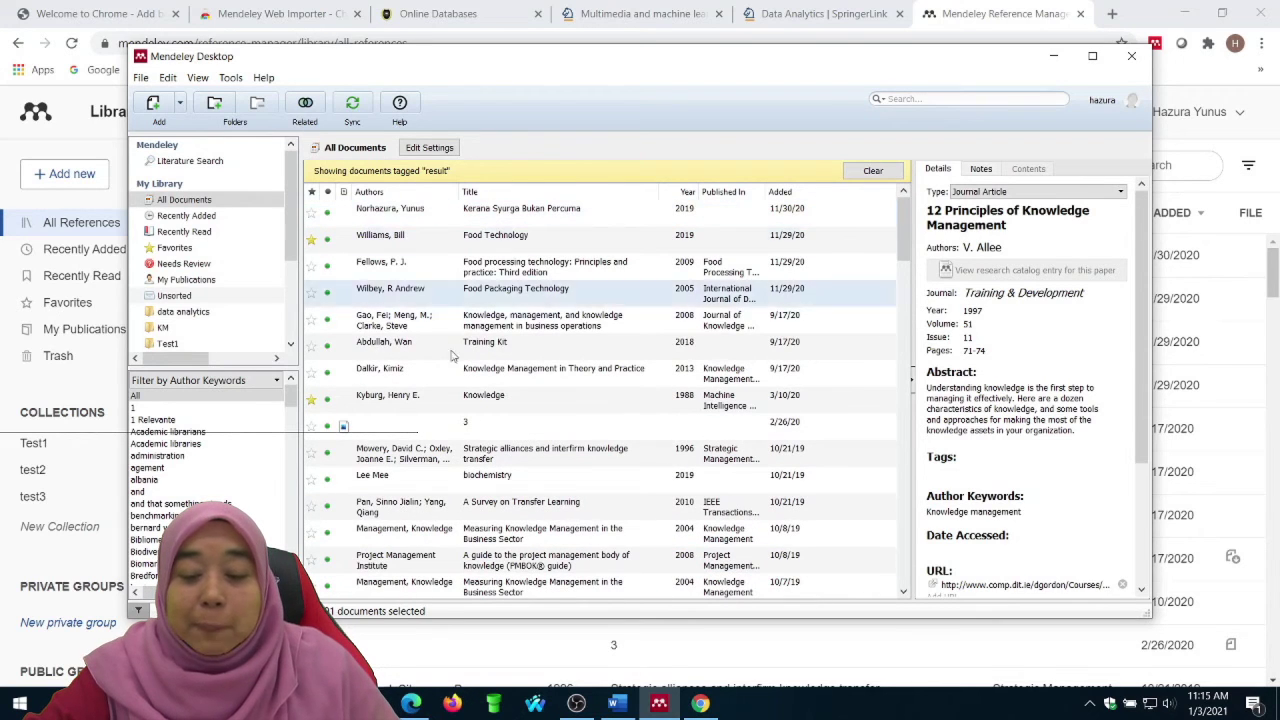
left_click(703, 705)
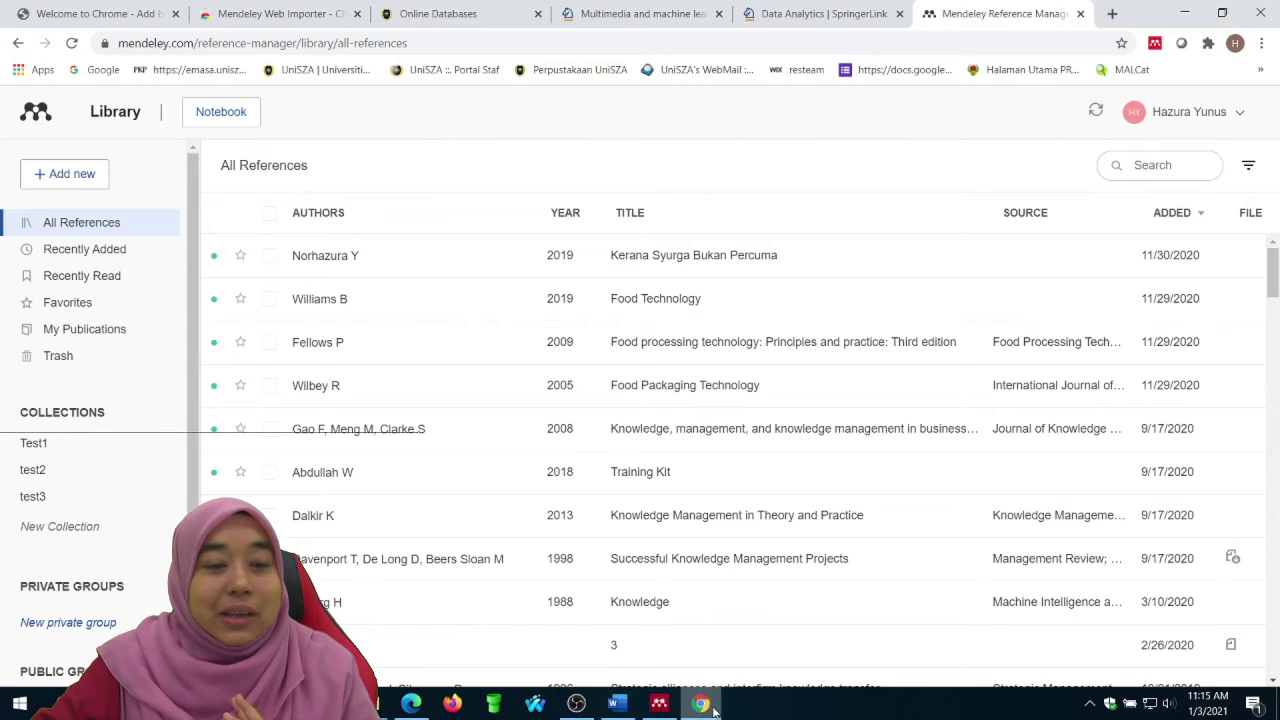
Check the options for adding new references in the web library and sync the library.
left_click(68, 182)
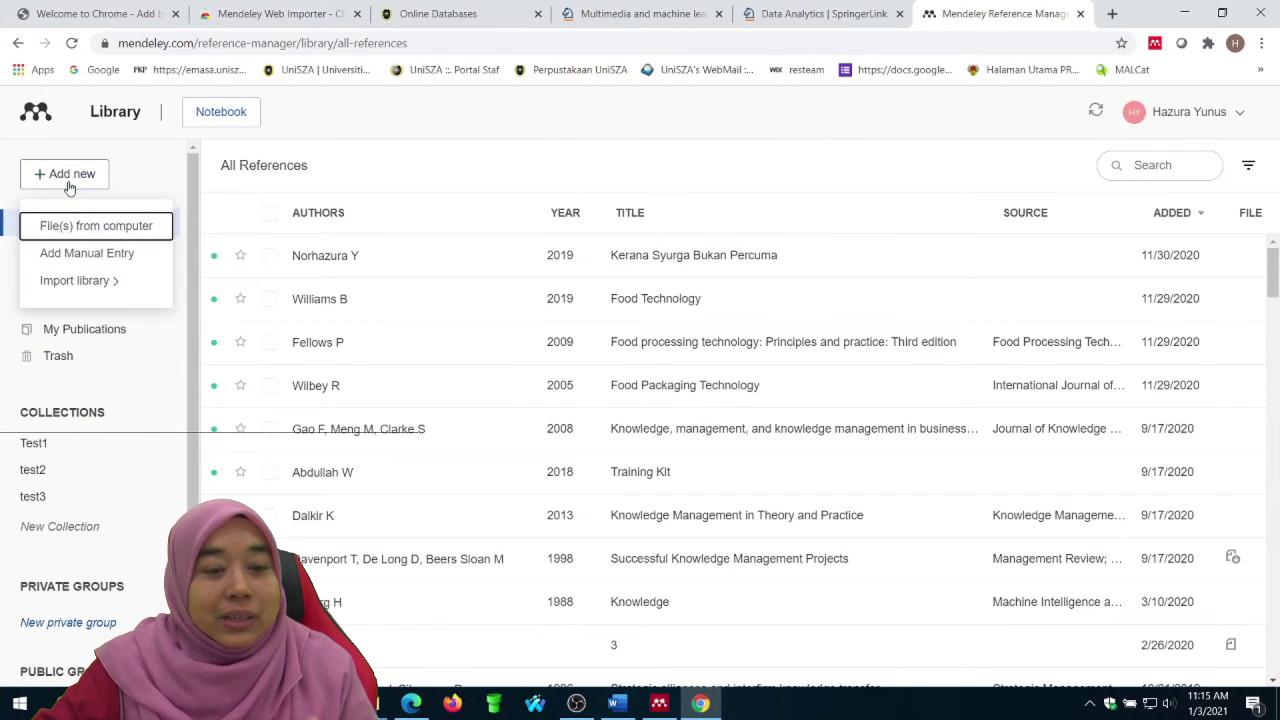
left_click(115, 284)
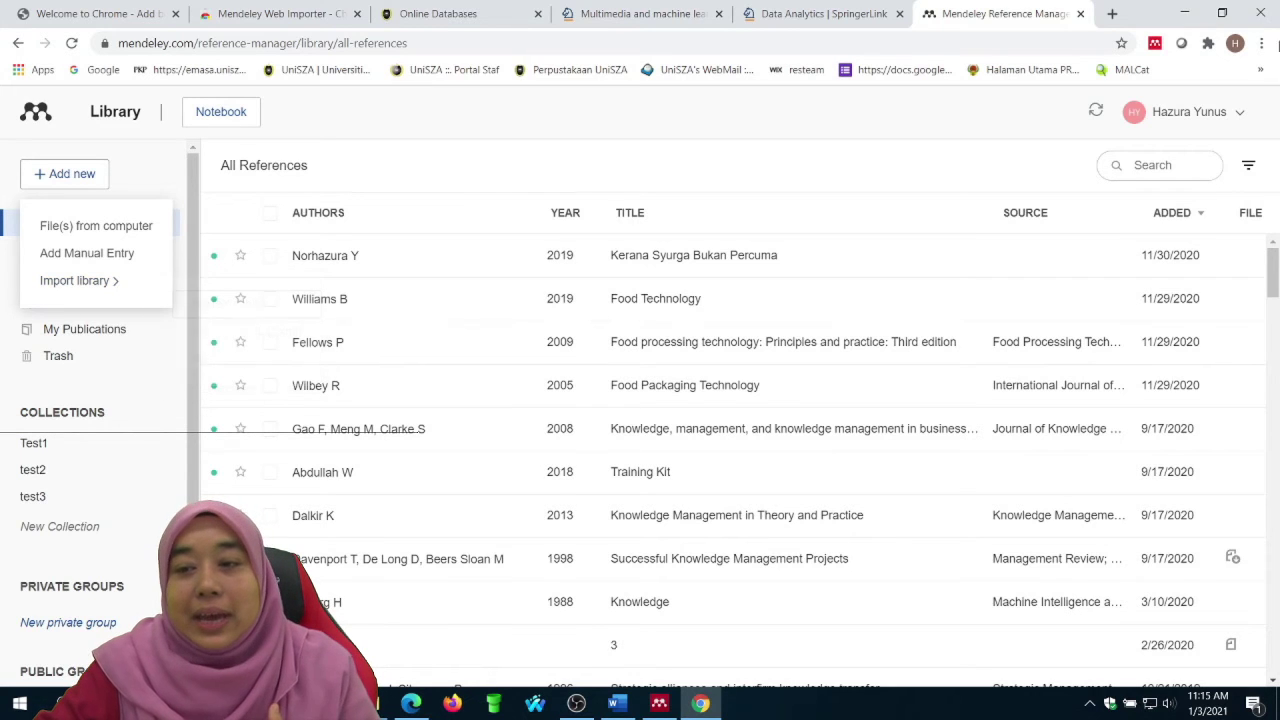
left_click(1095, 113)
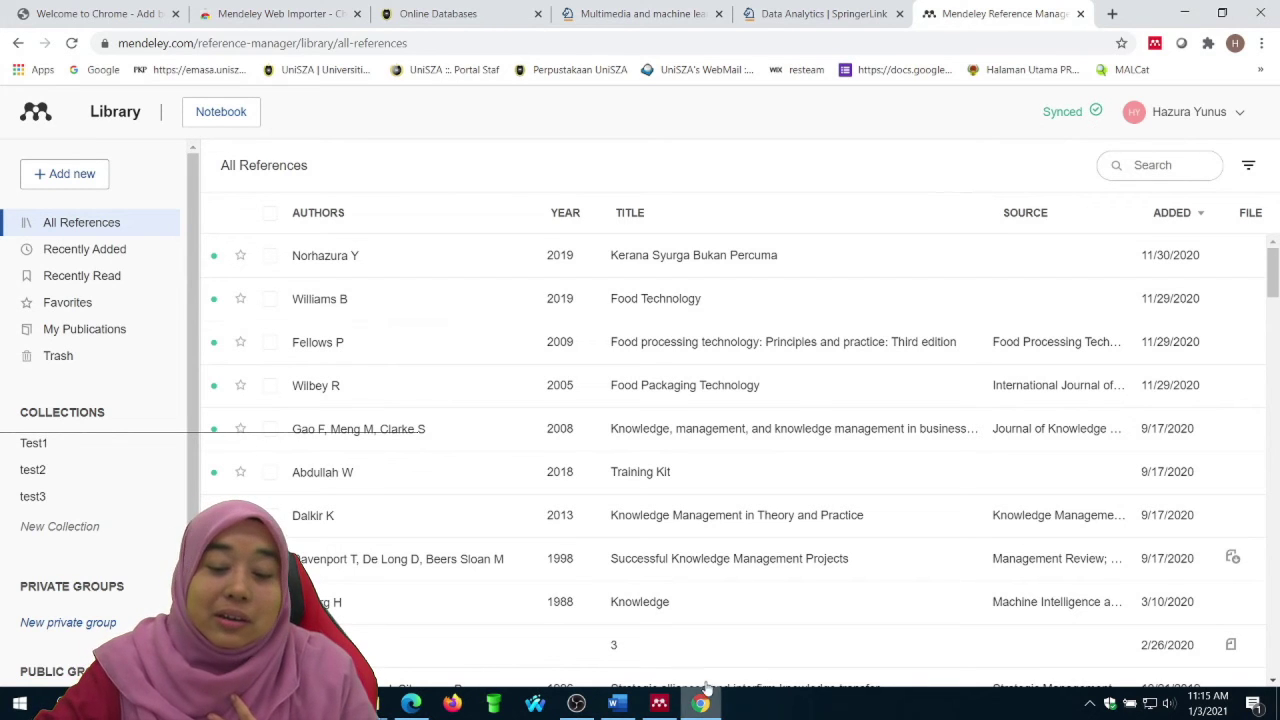
Show Mendeley Desktop's synced document list again, and examine the collections and groups in the web library.
left_click(659, 703)
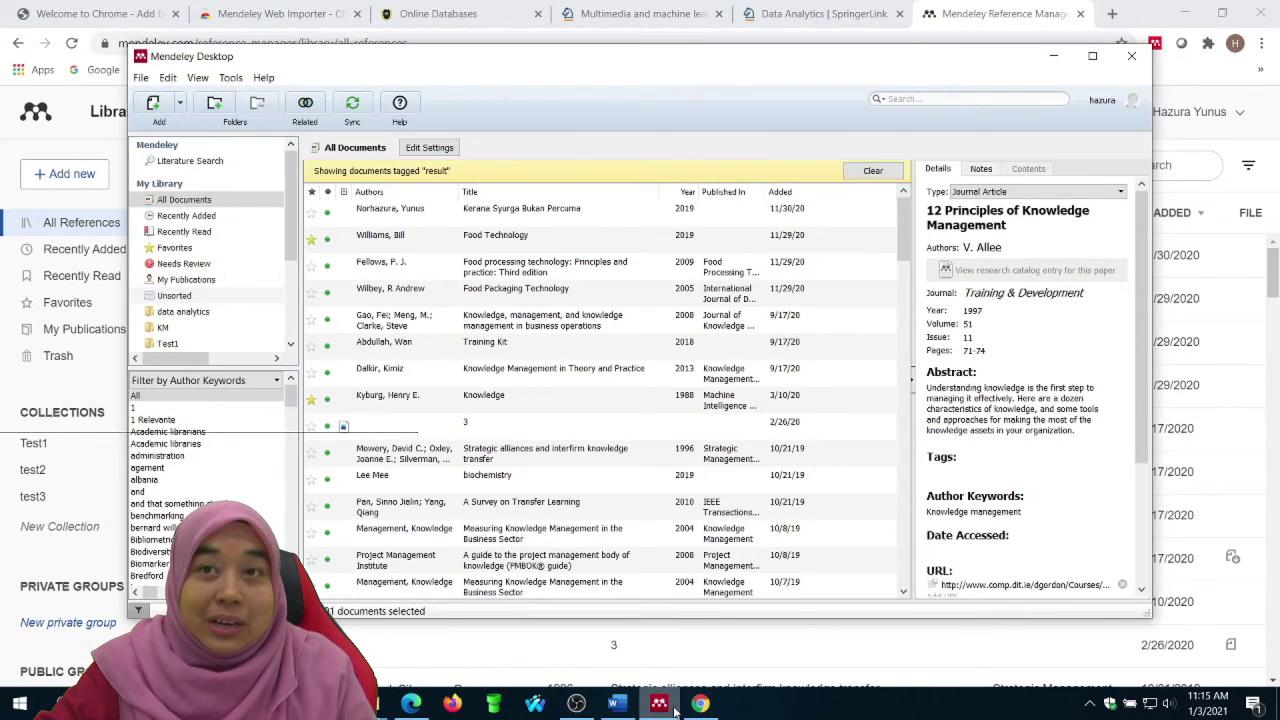
left_click(673, 708)
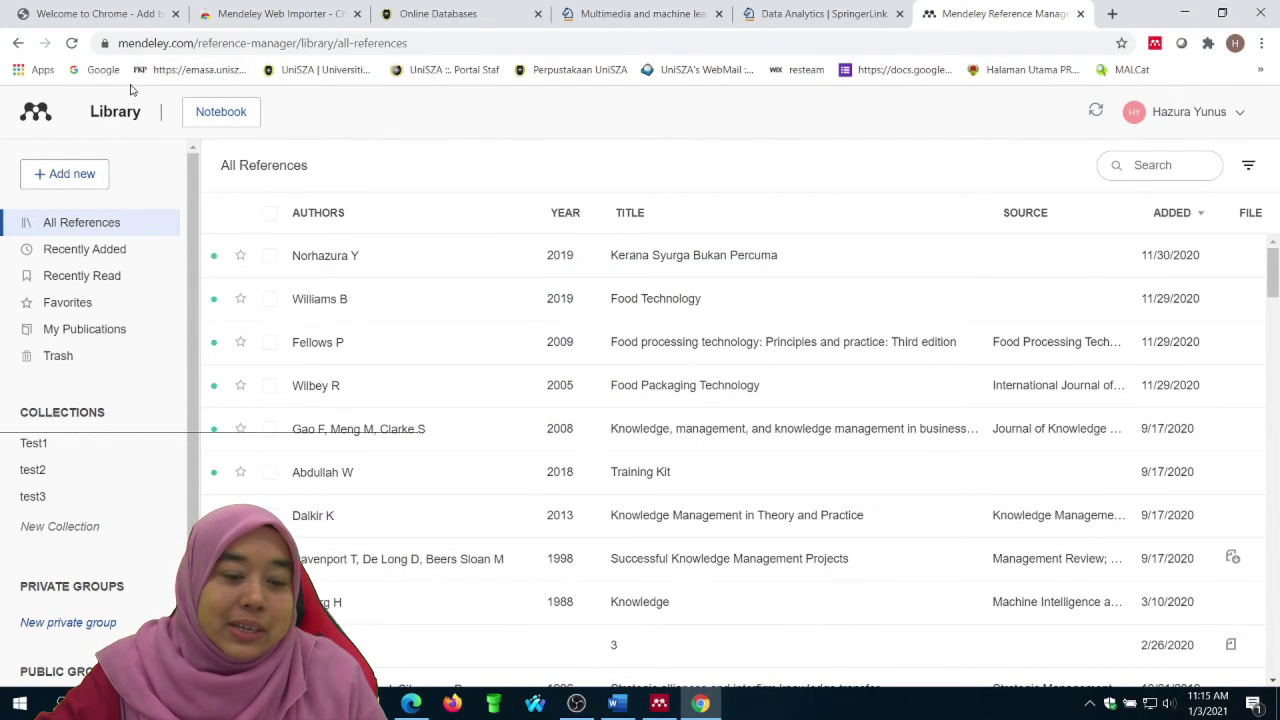
scroll(93, 589, "down", 1)
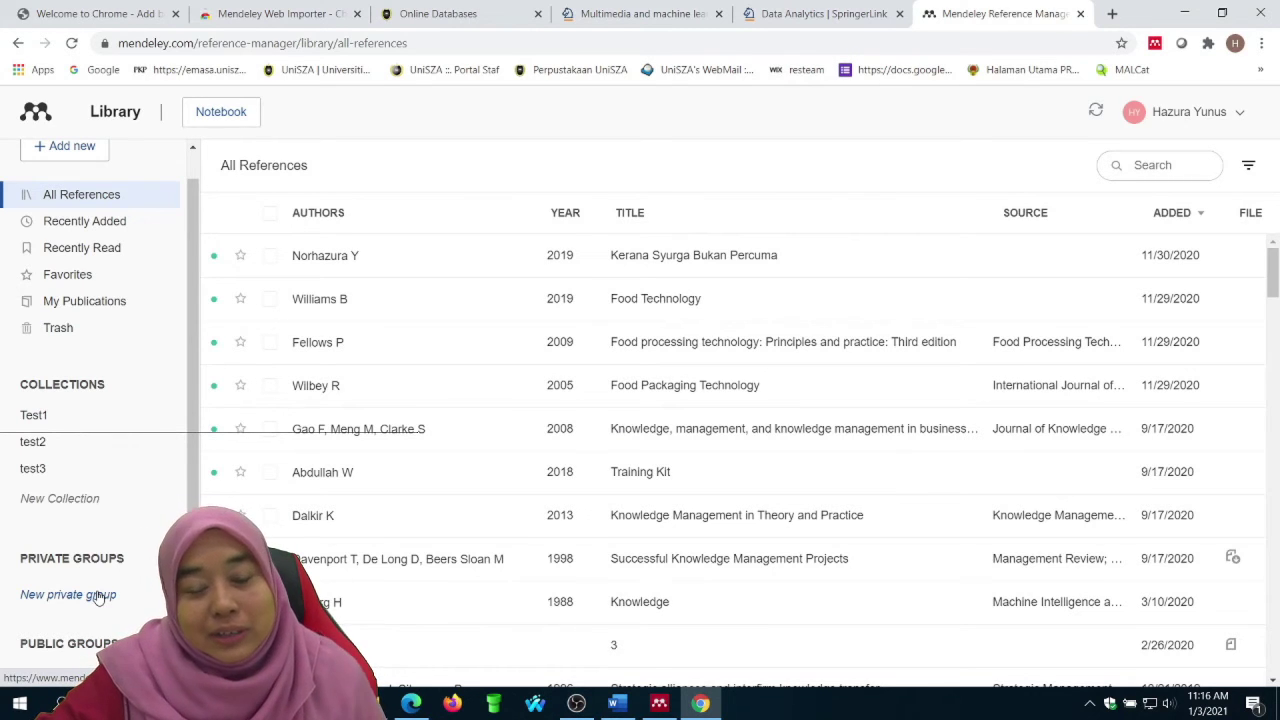
scroll(108, 612, "up", 1)
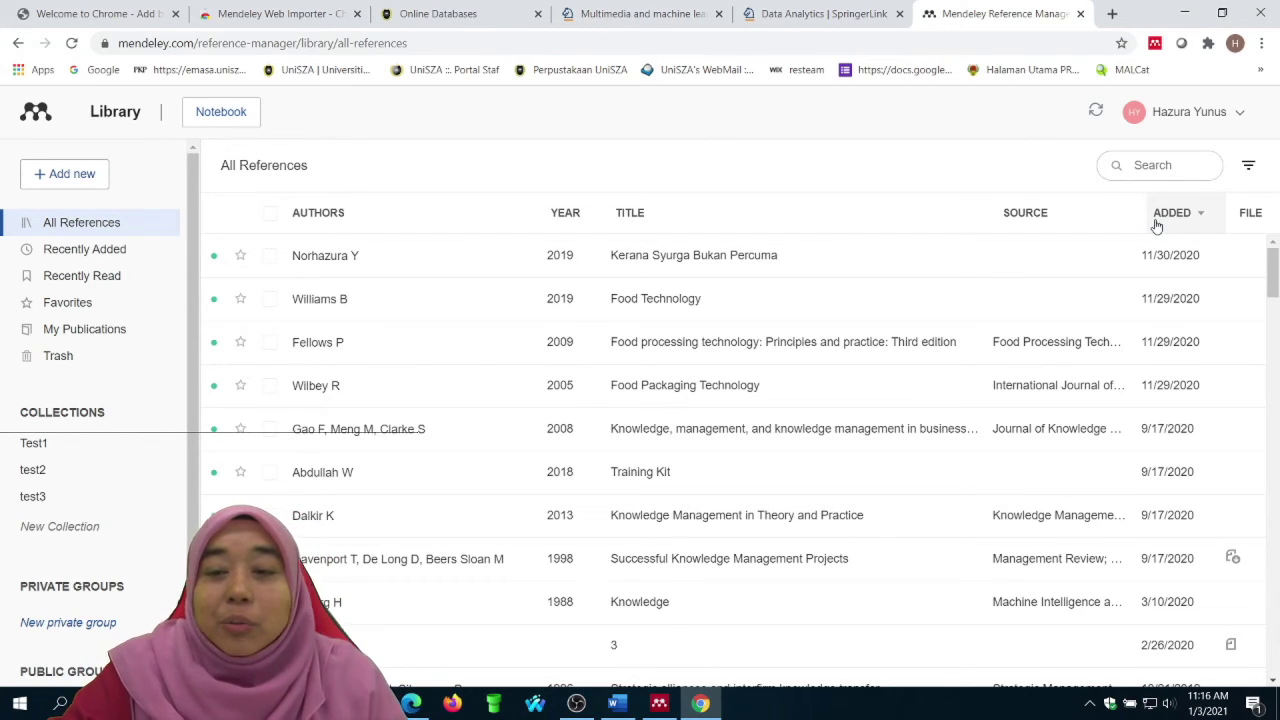
Search Google for "mendeley web importer" in a new browser tab.
left_click(1111, 14)
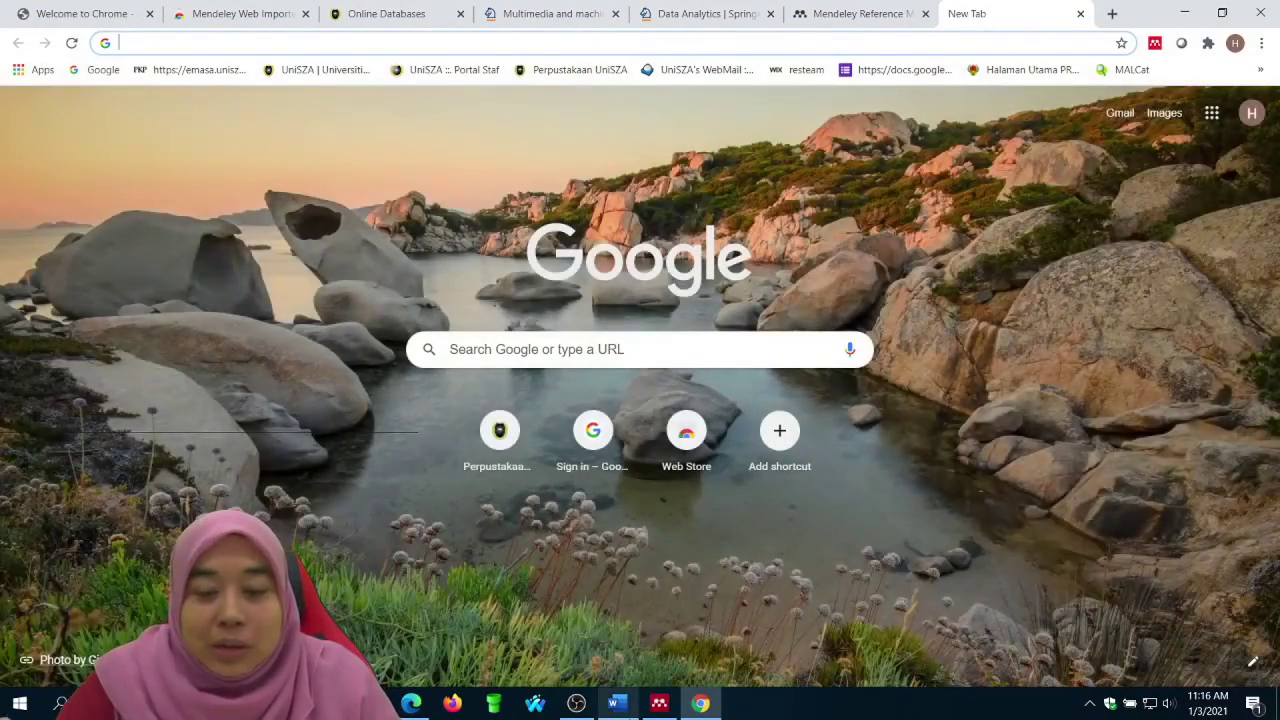
mouse_move(616, 703)
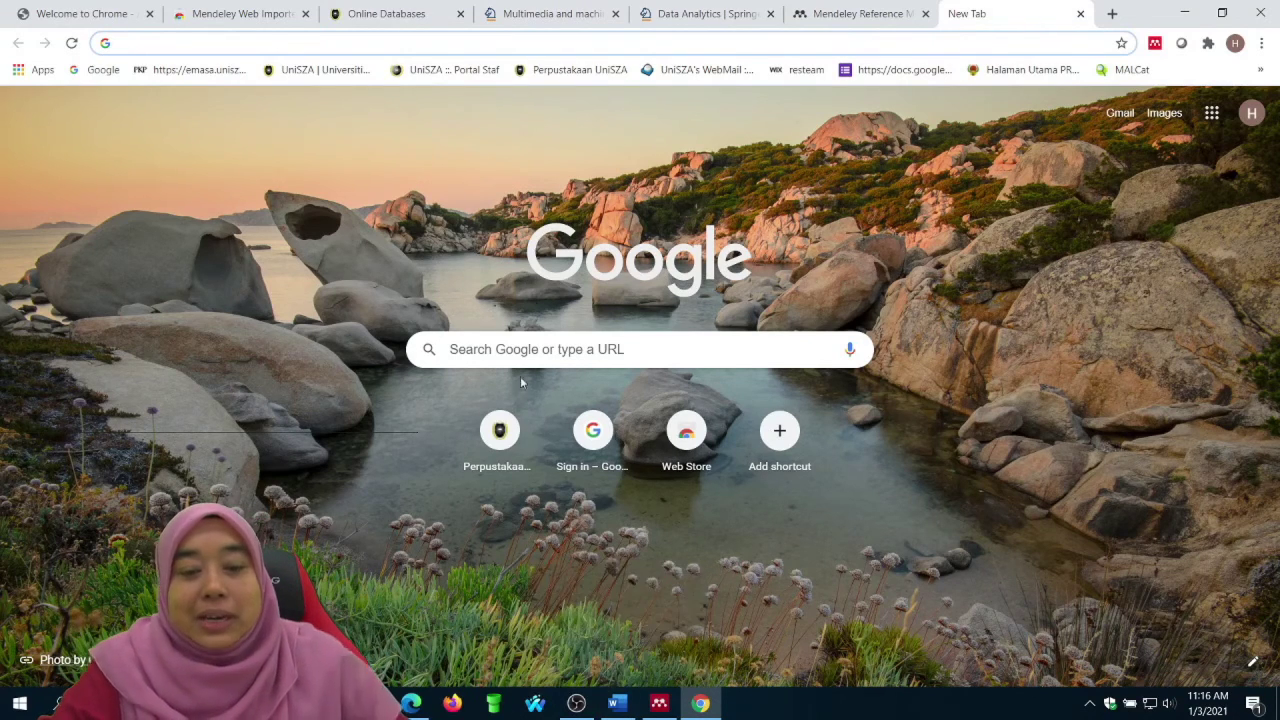
left_click(544, 348)
type("me")
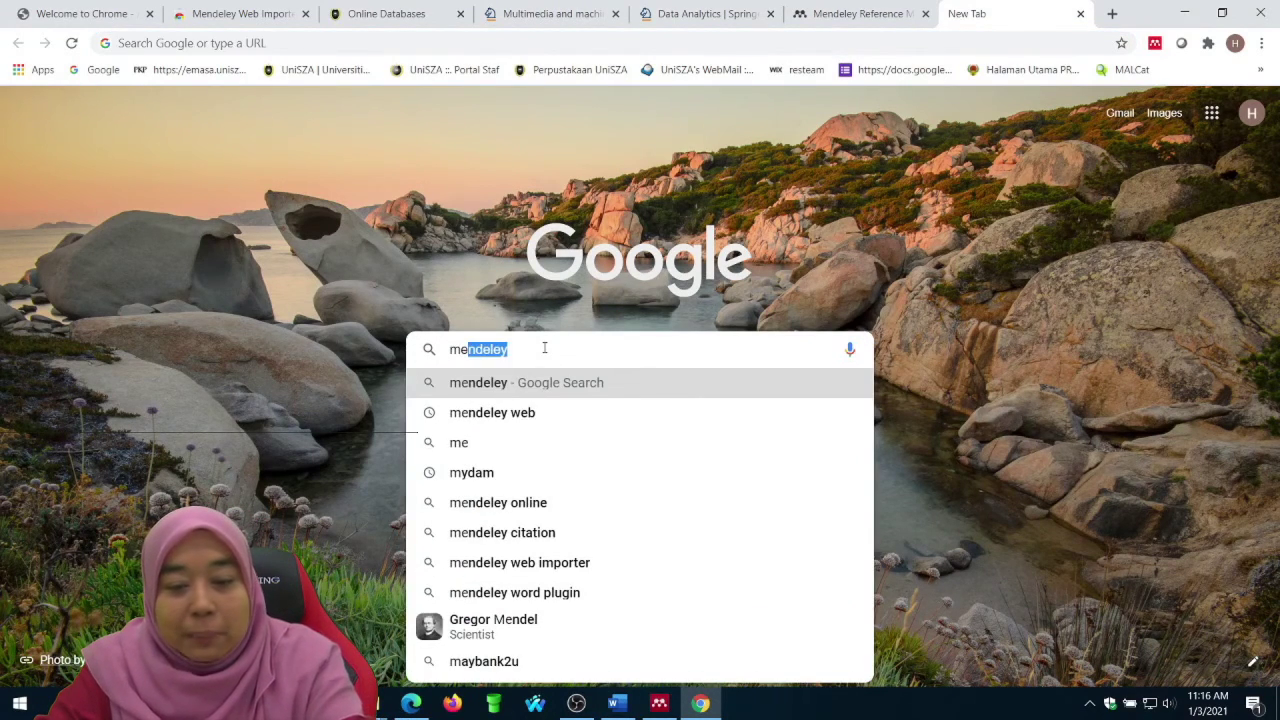
type("n")
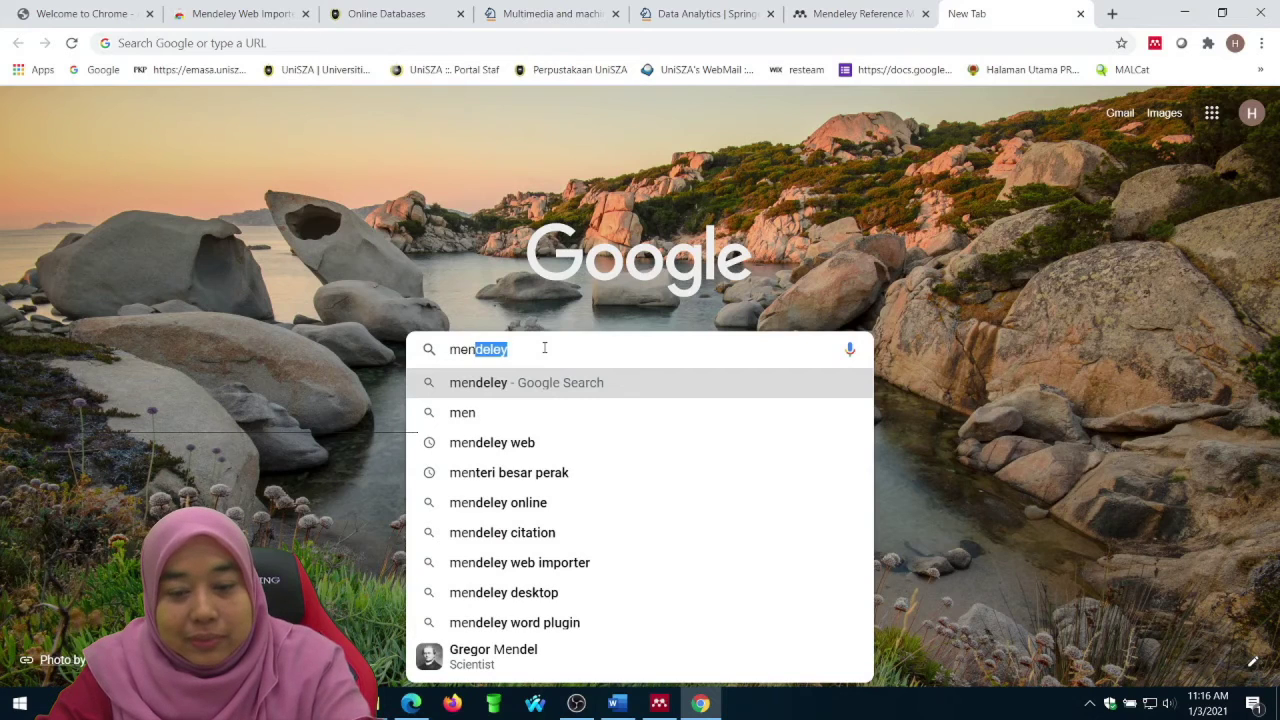
type("de")
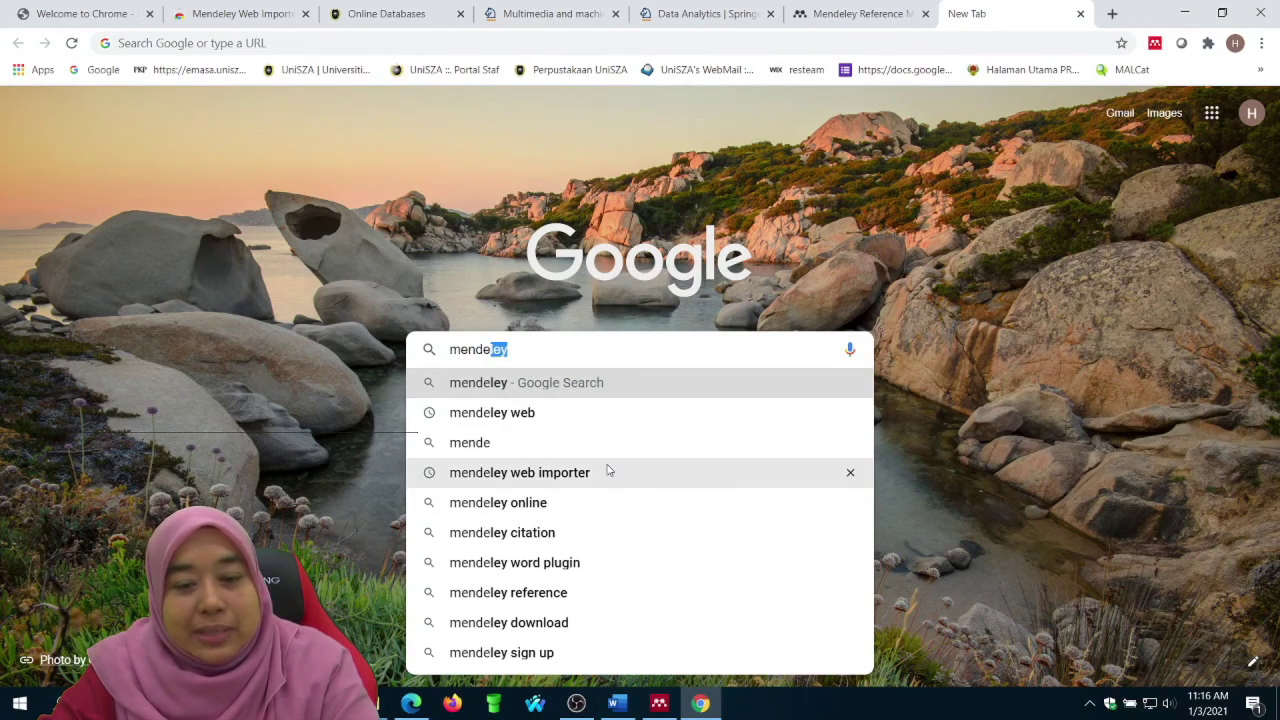
left_click(607, 471)
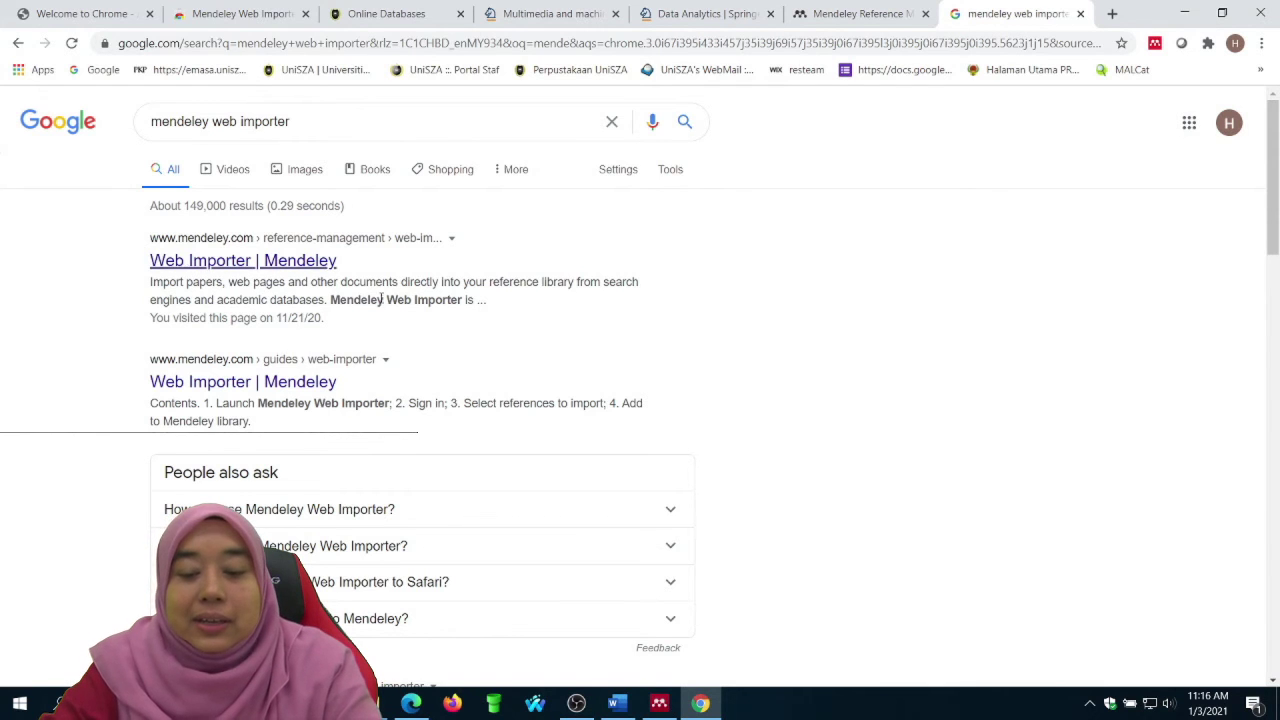
Locate the Install Web Importer command in Mendeley Desktop and return to the Google results in Chrome.
left_click(659, 705)
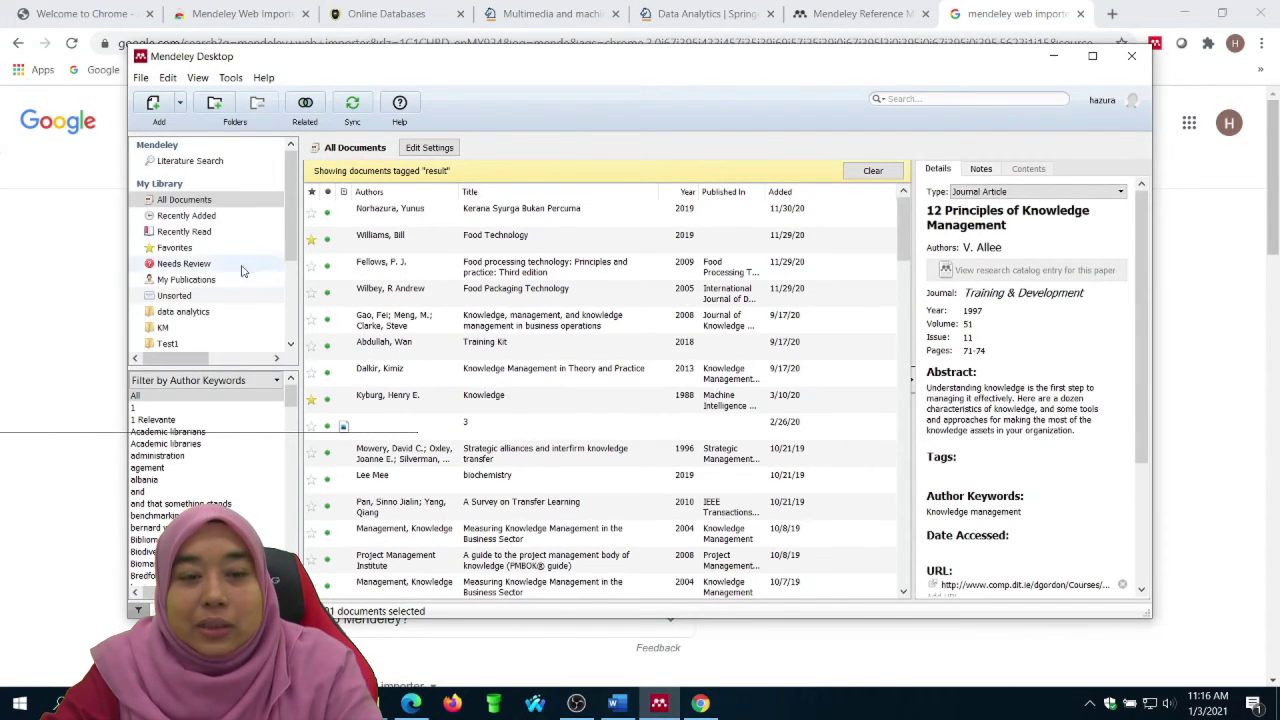
left_click(231, 78)
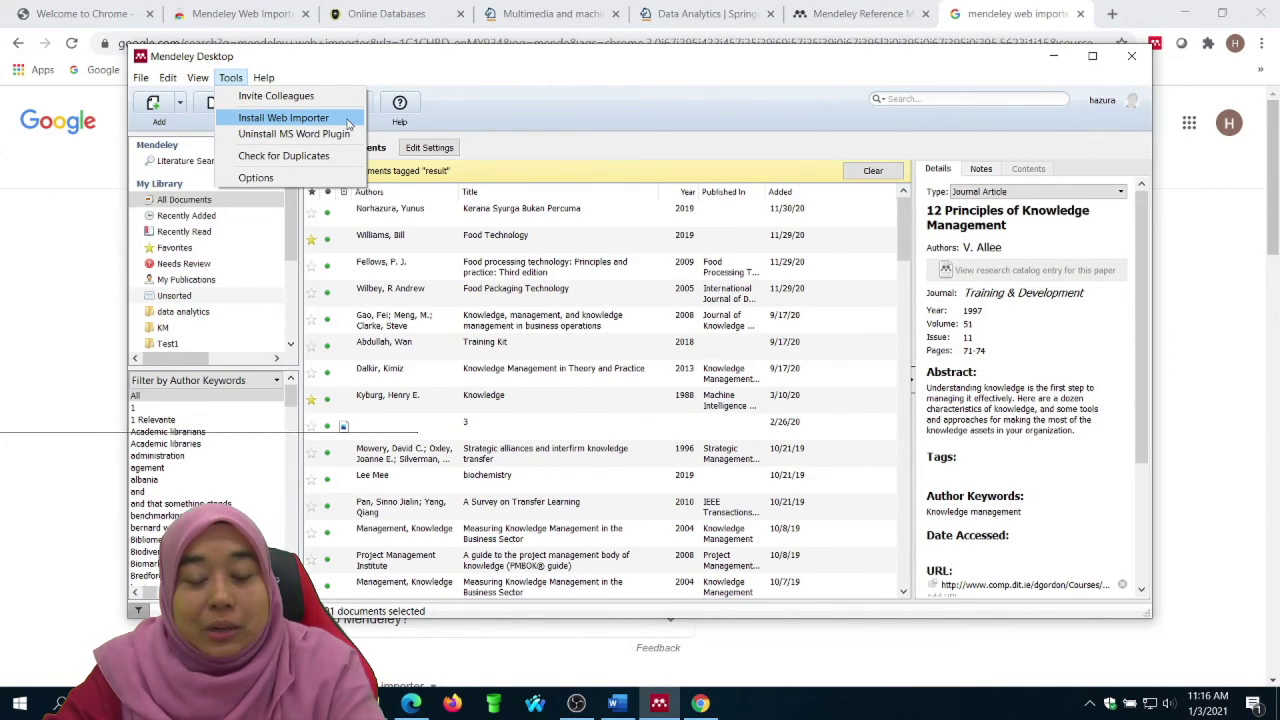
left_click(700, 704)
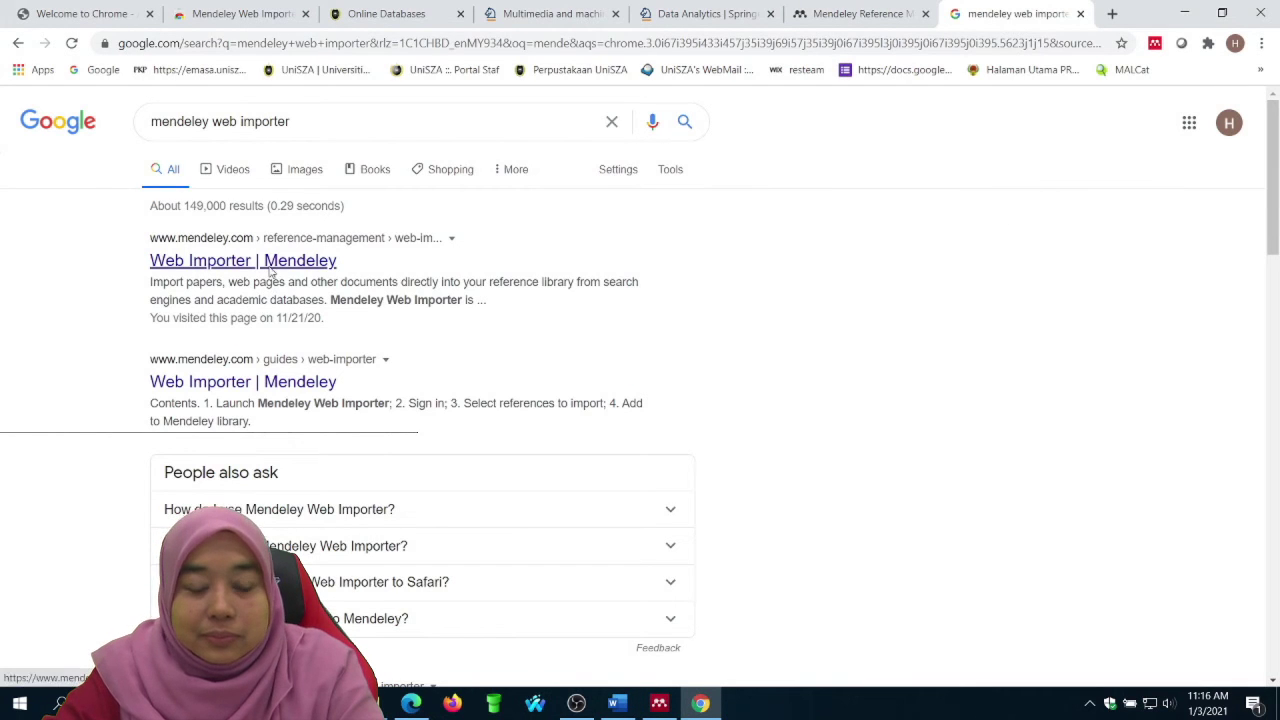
Open Mendeley's Web Importer page from the search results and go to the extension's Chrome Web Store listing.
left_click(334, 262)
scroll(368, 424, "down", 1)
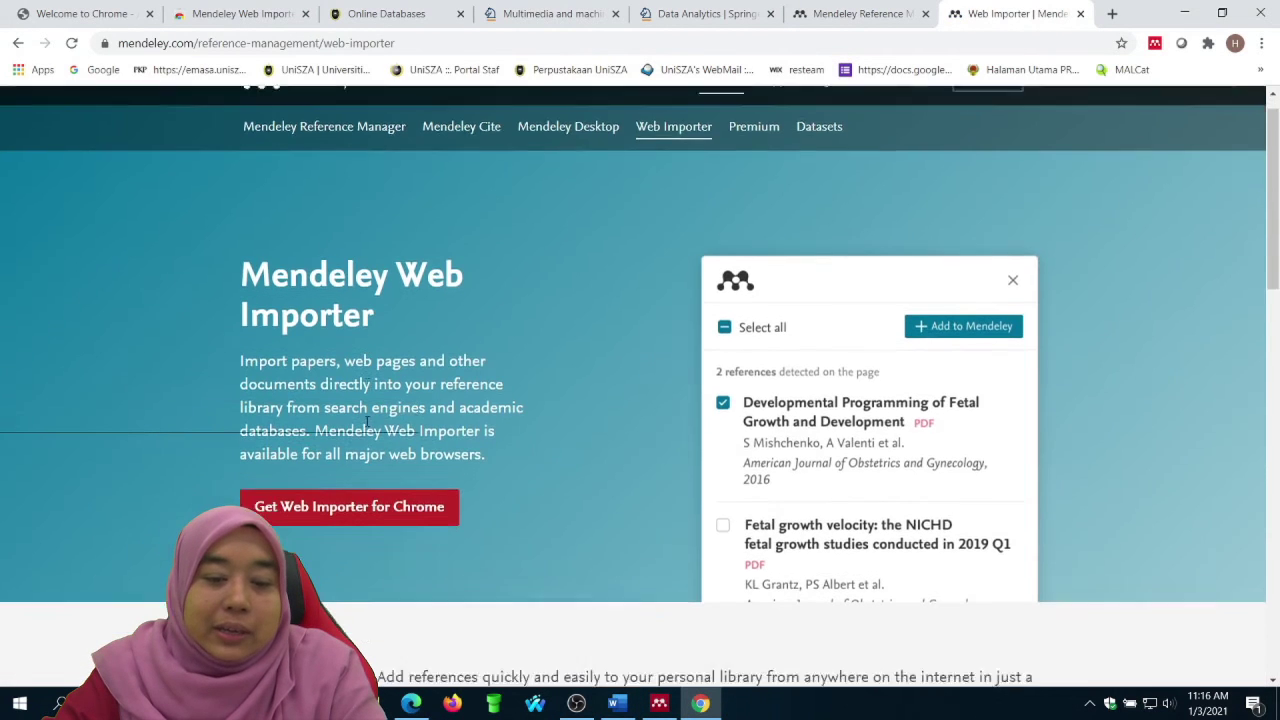
left_click(391, 463)
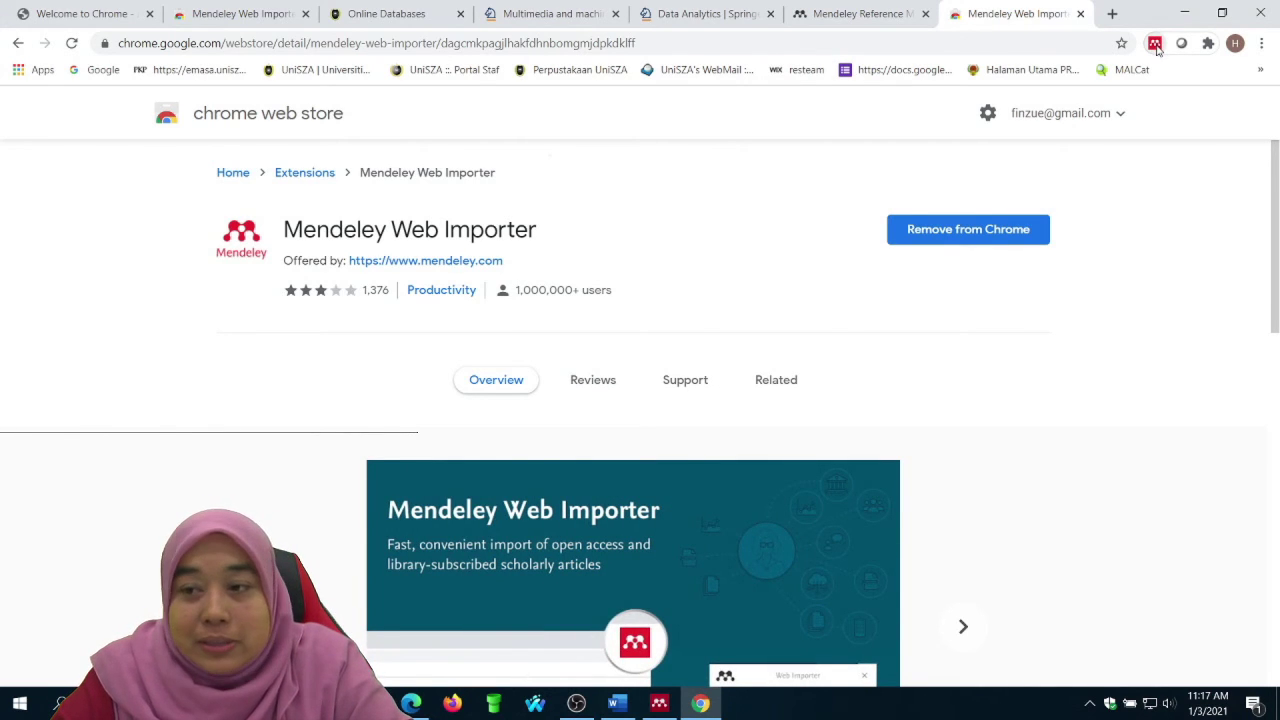
Close the Web Importer on the SpringerLink article and look through the university library's Online Databases page and its E-Resources options.
left_click(552, 14)
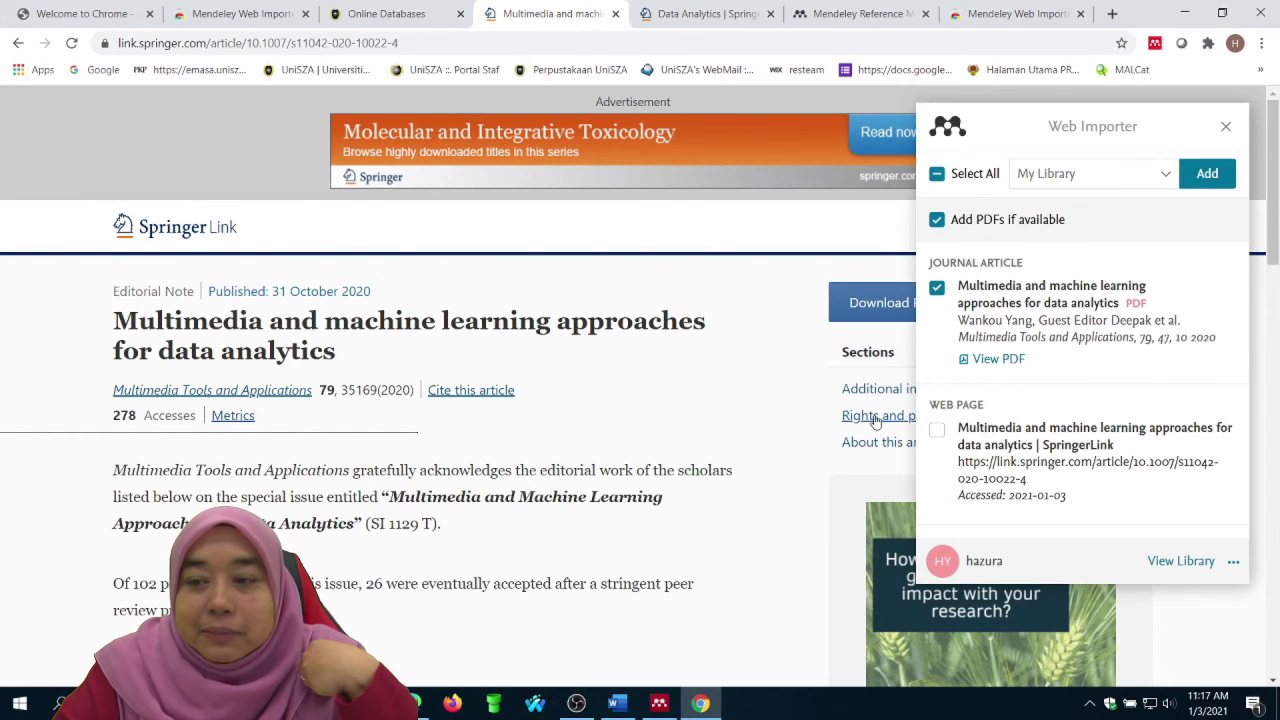
left_click(1226, 127)
left_click(396, 8)
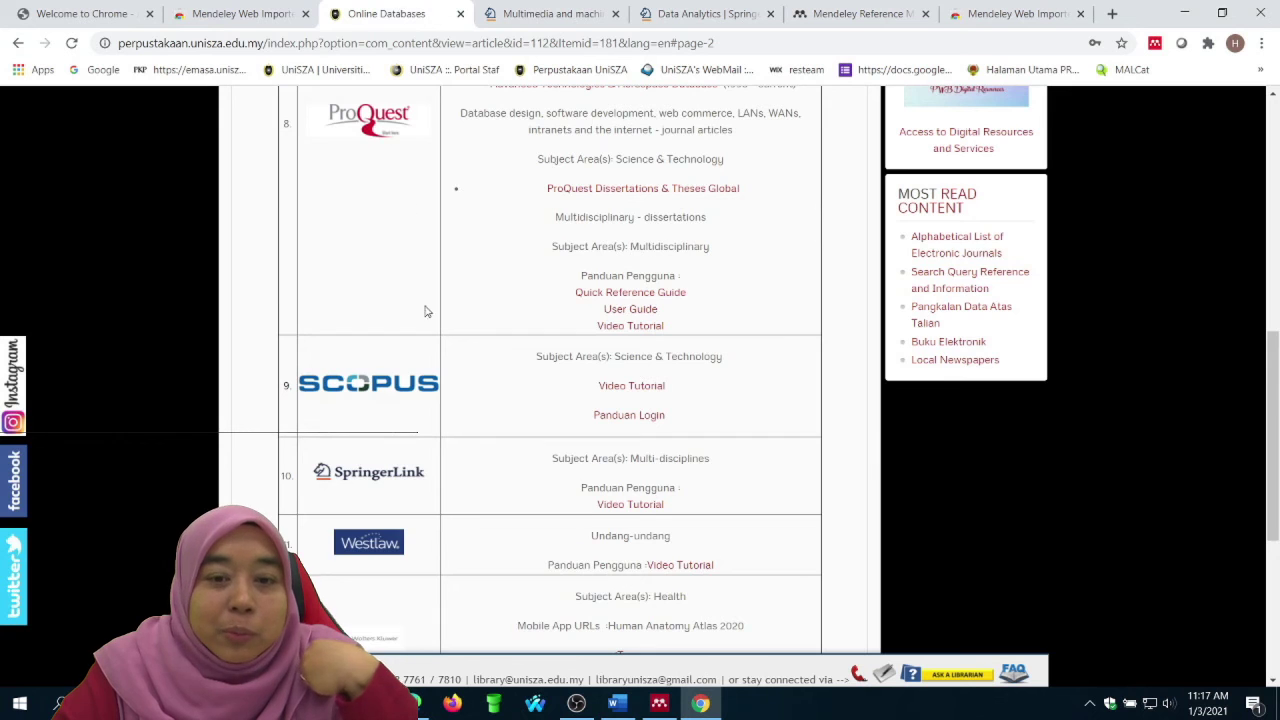
scroll(424, 311, "up", 10)
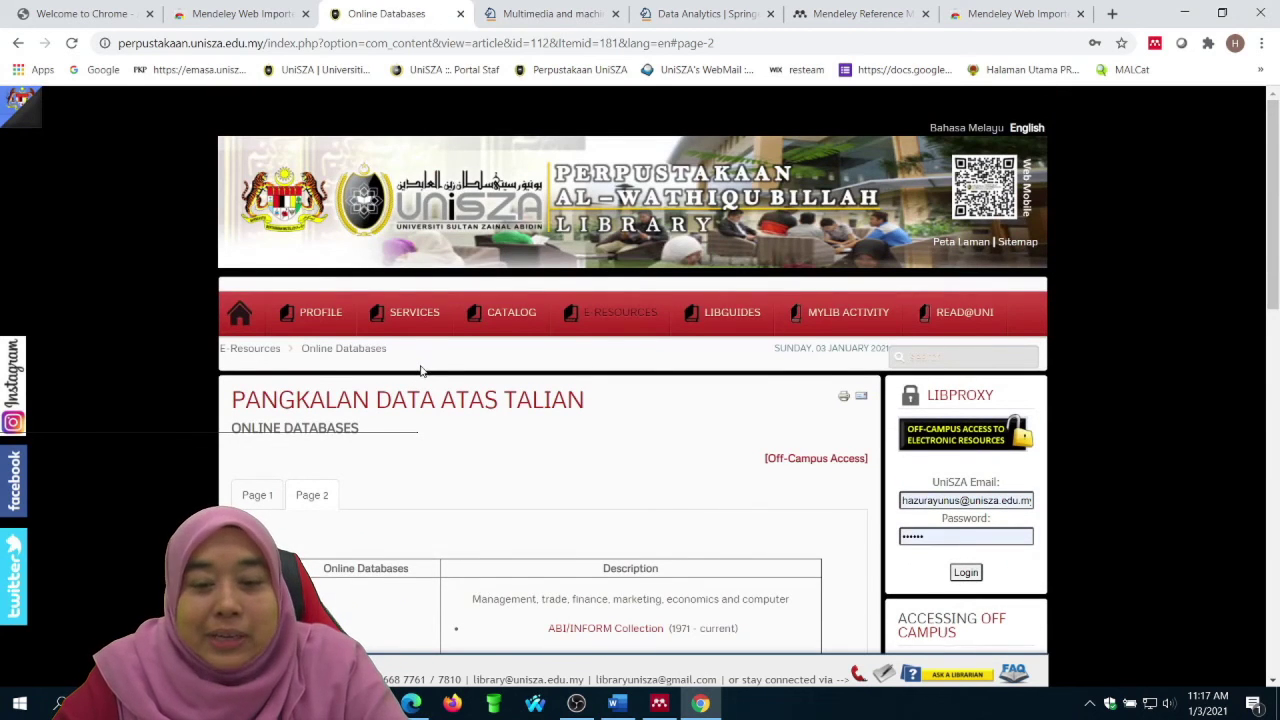
mouse_move(620, 312)
scroll(615, 340, "down", 3)
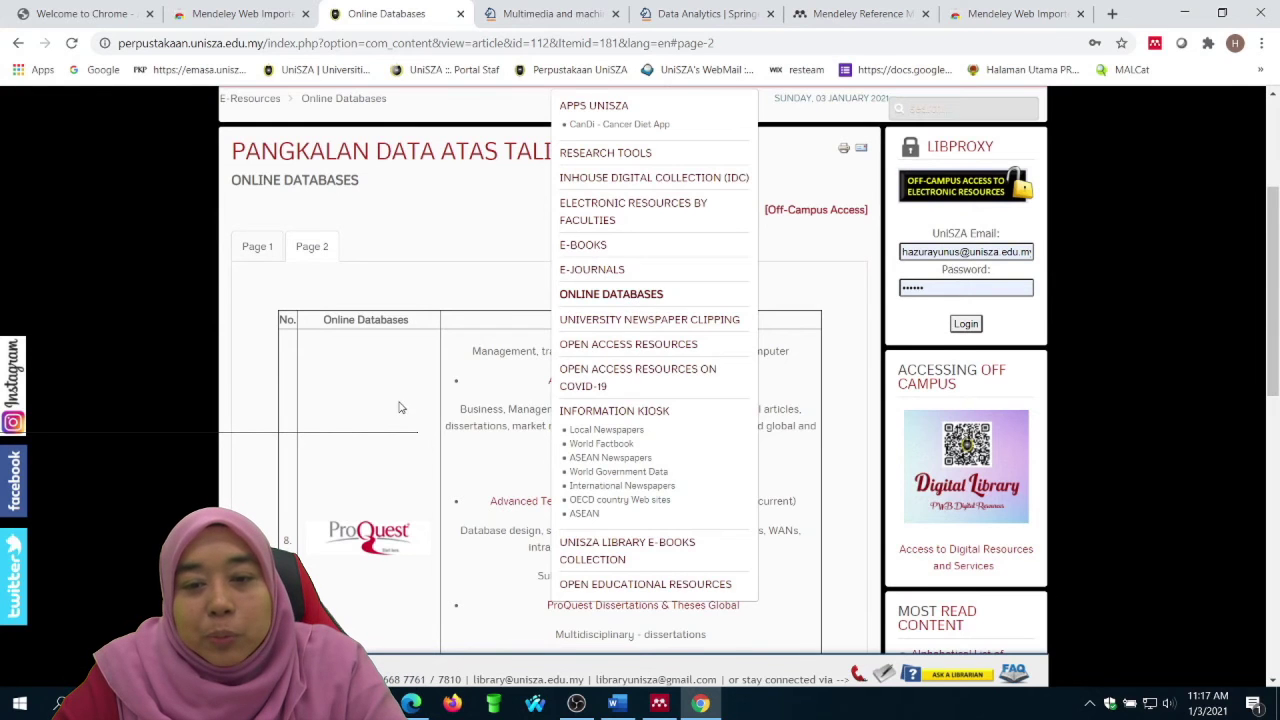
scroll(677, 202, "up", 3)
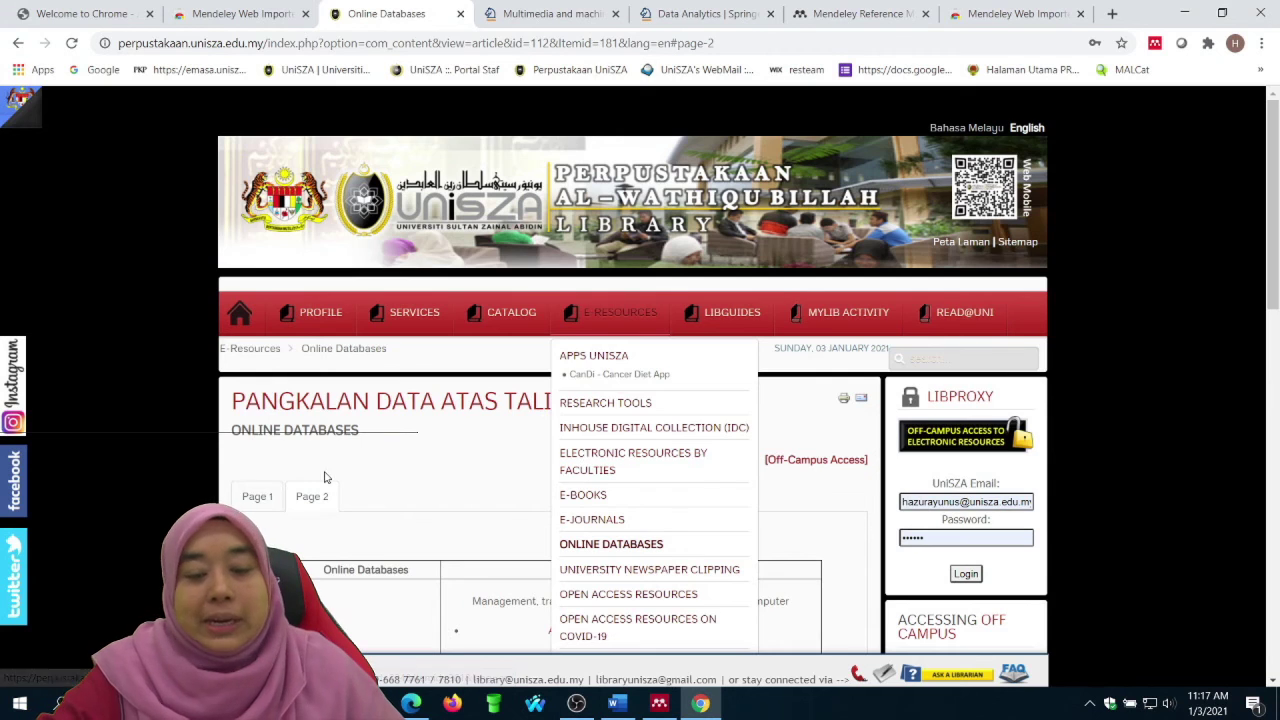
scroll(437, 454, "down", 10)
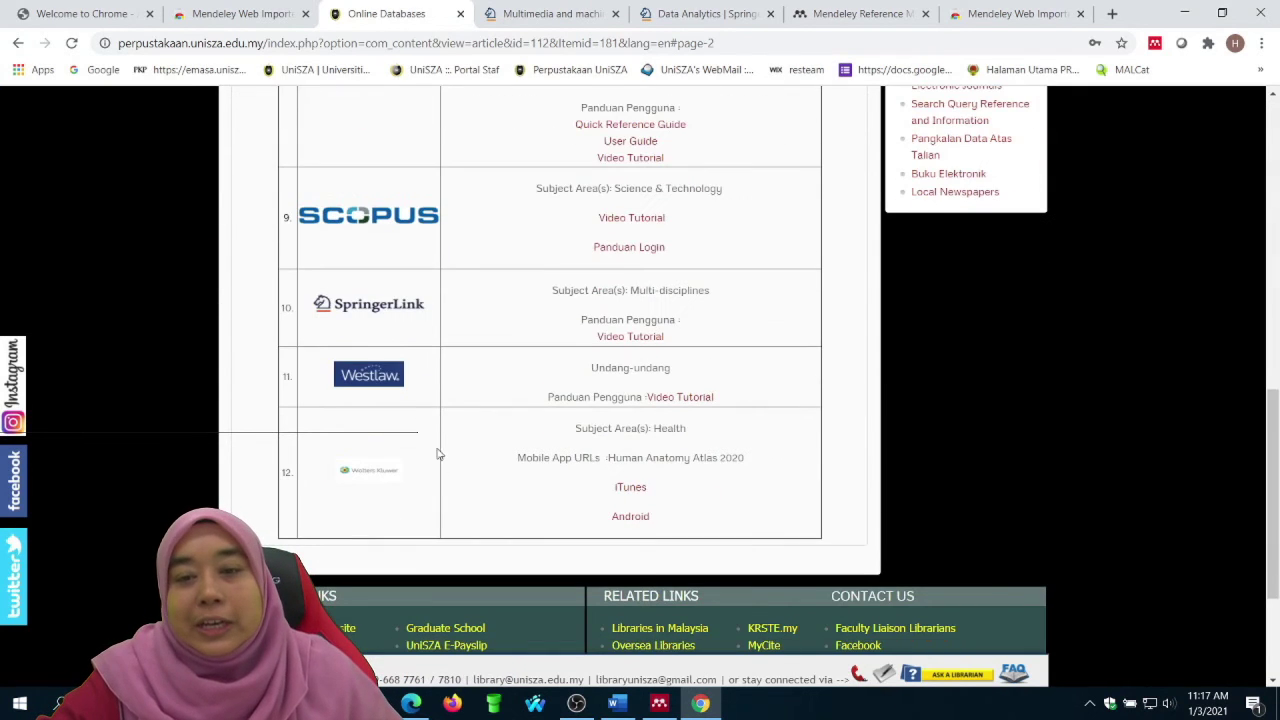
Use the Web Importer to add the SpringerLink article "Multimedia and machine learning approaches for data analytics" with its PDF to My Library.
left_click(532, 18)
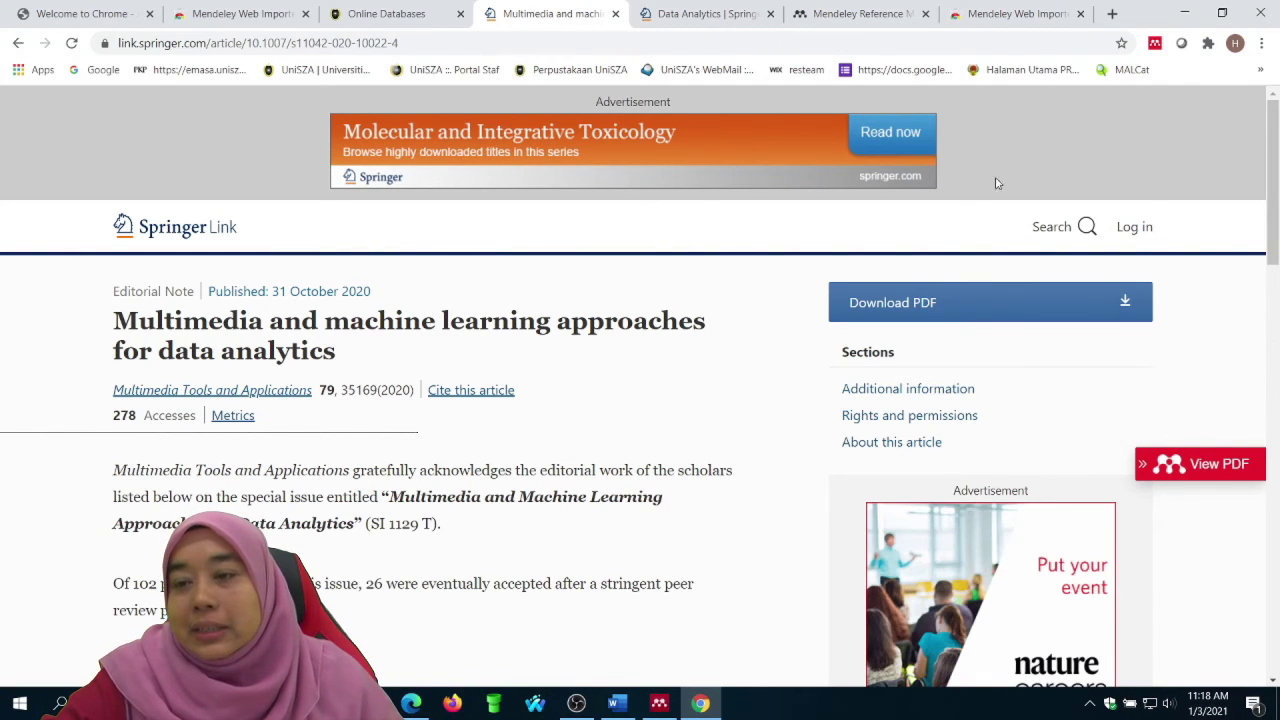
left_click(1155, 44)
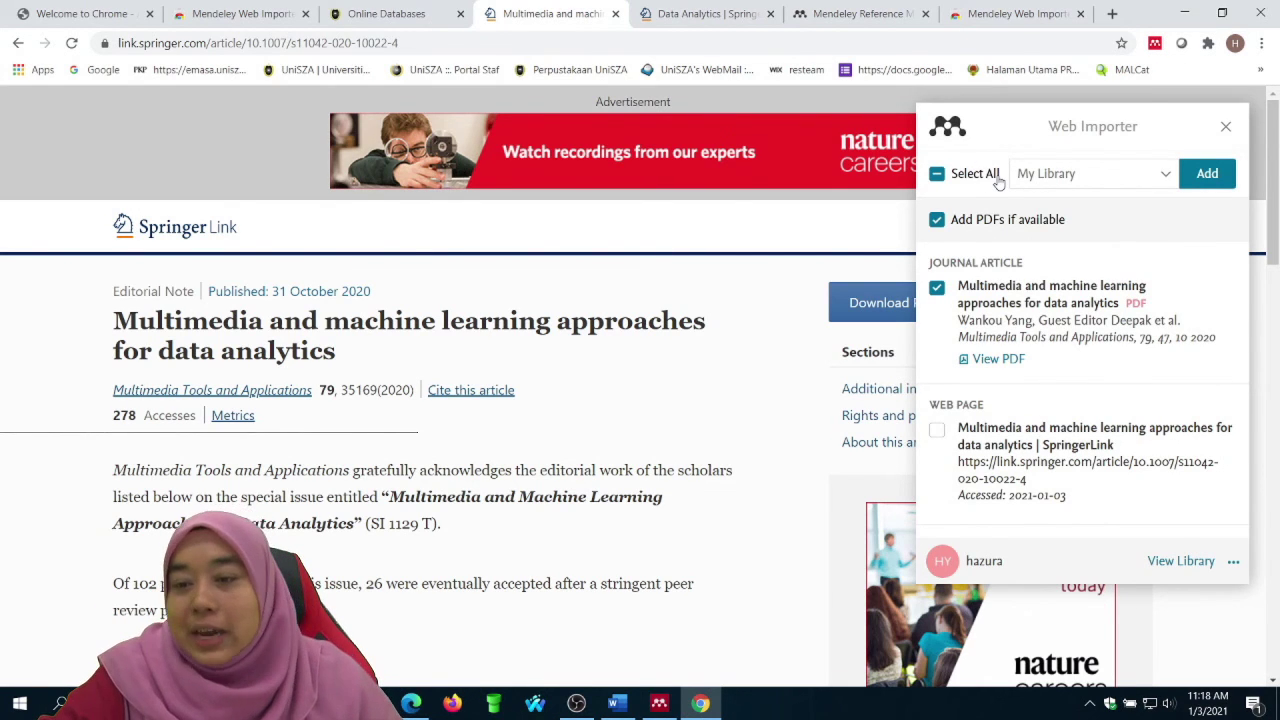
left_click(1052, 173)
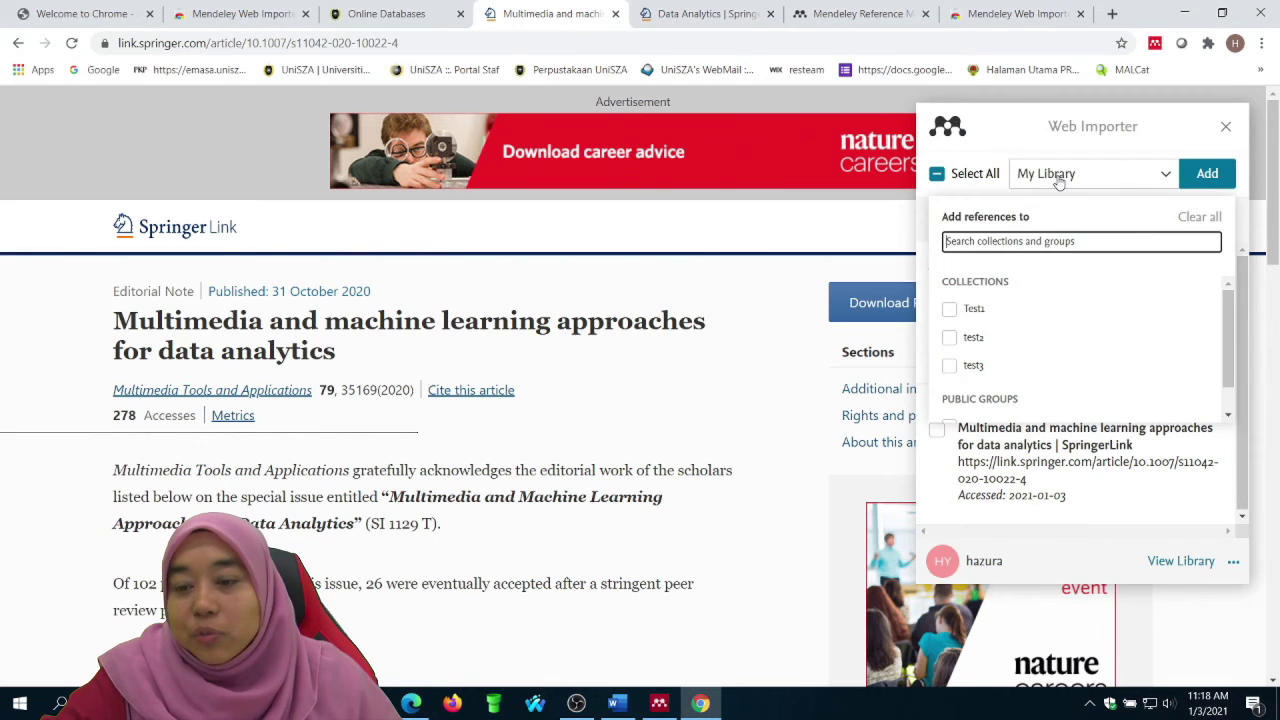
scroll(991, 330, "down", 3)
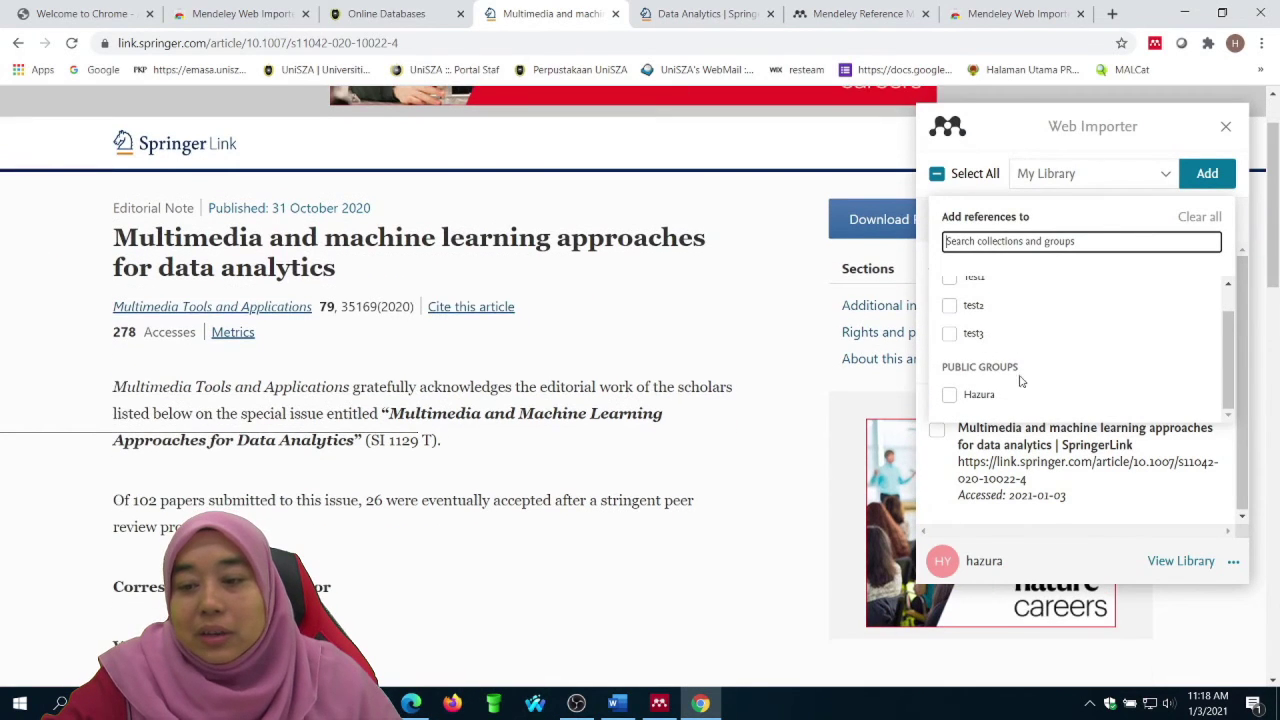
scroll(985, 345, "up", 2)
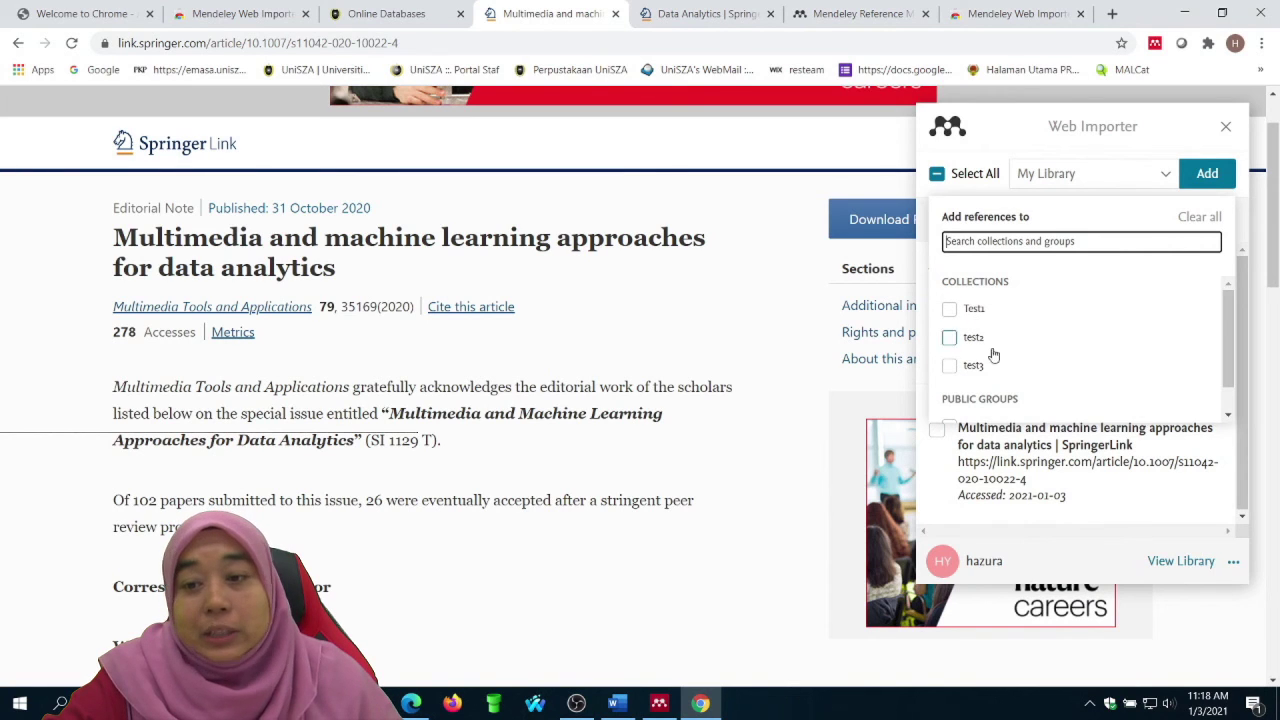
left_click(1108, 176)
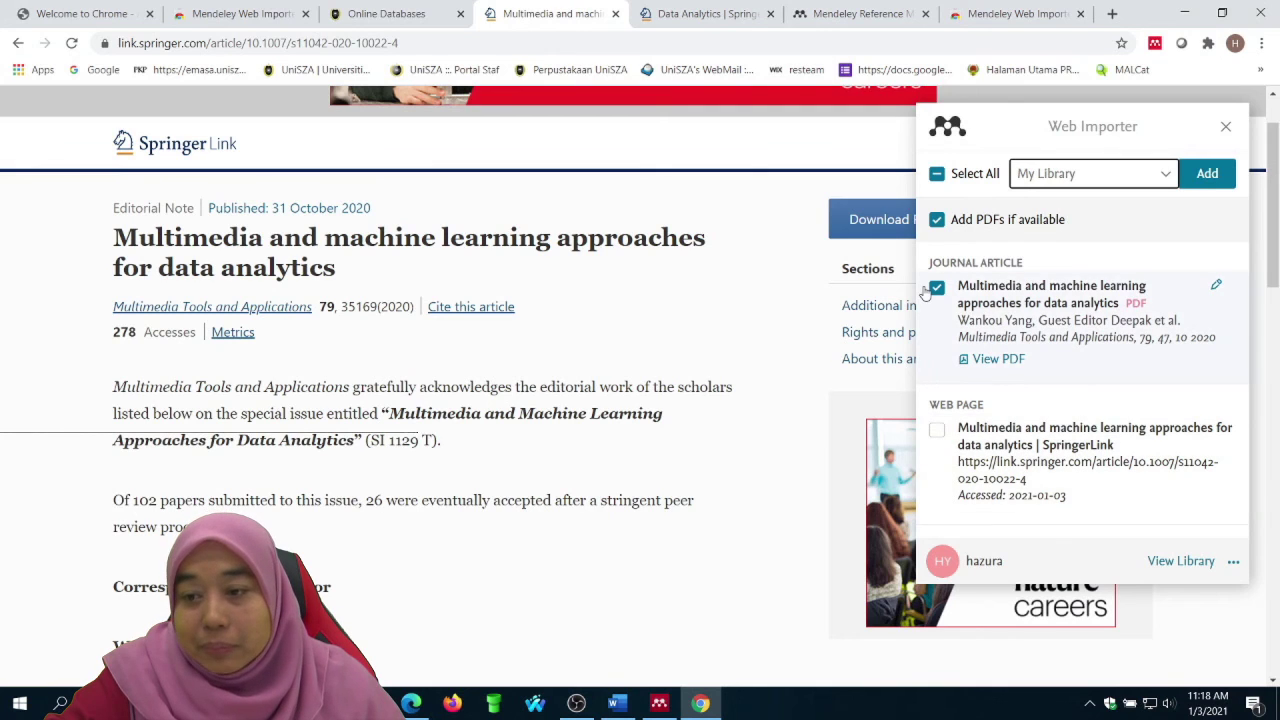
left_click(1220, 178)
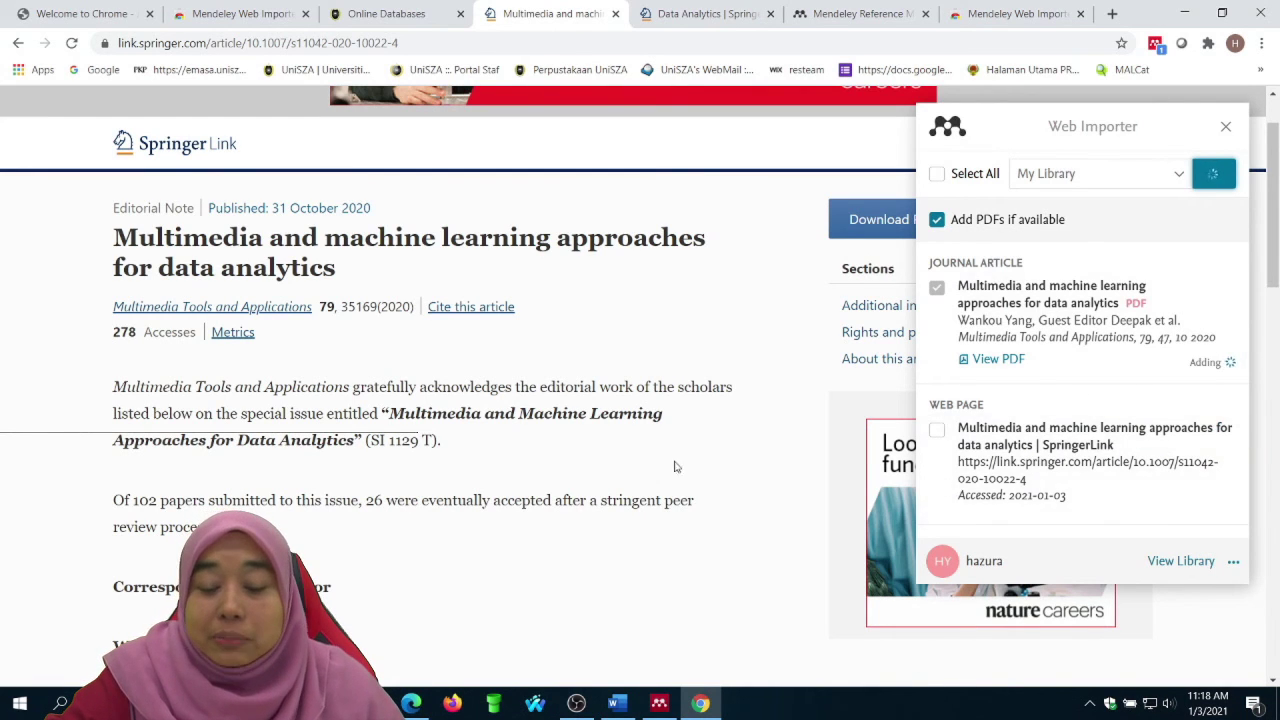
Return from the SpringerLink "Data Analytics" book to the Google Scholar results and open the "Big data analytics" PDF.
mouse_move(702, 705)
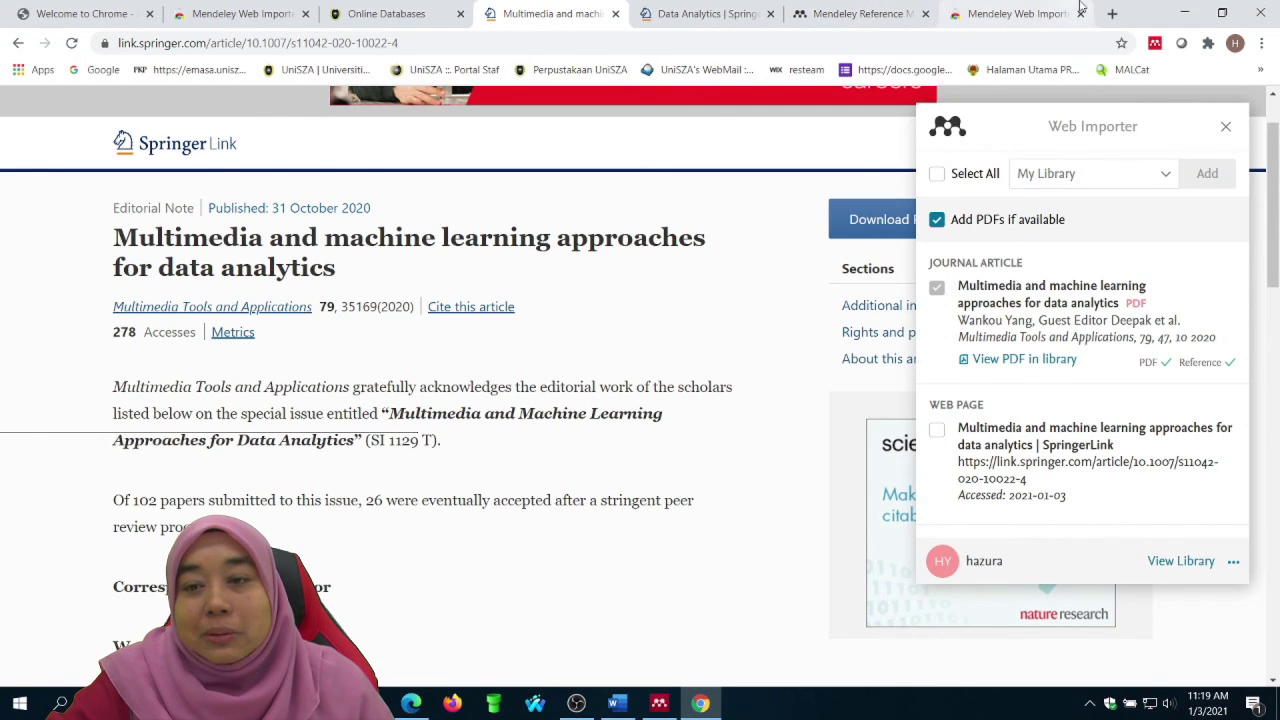
left_click(1010, 12)
left_click(860, 12)
left_click(688, 10)
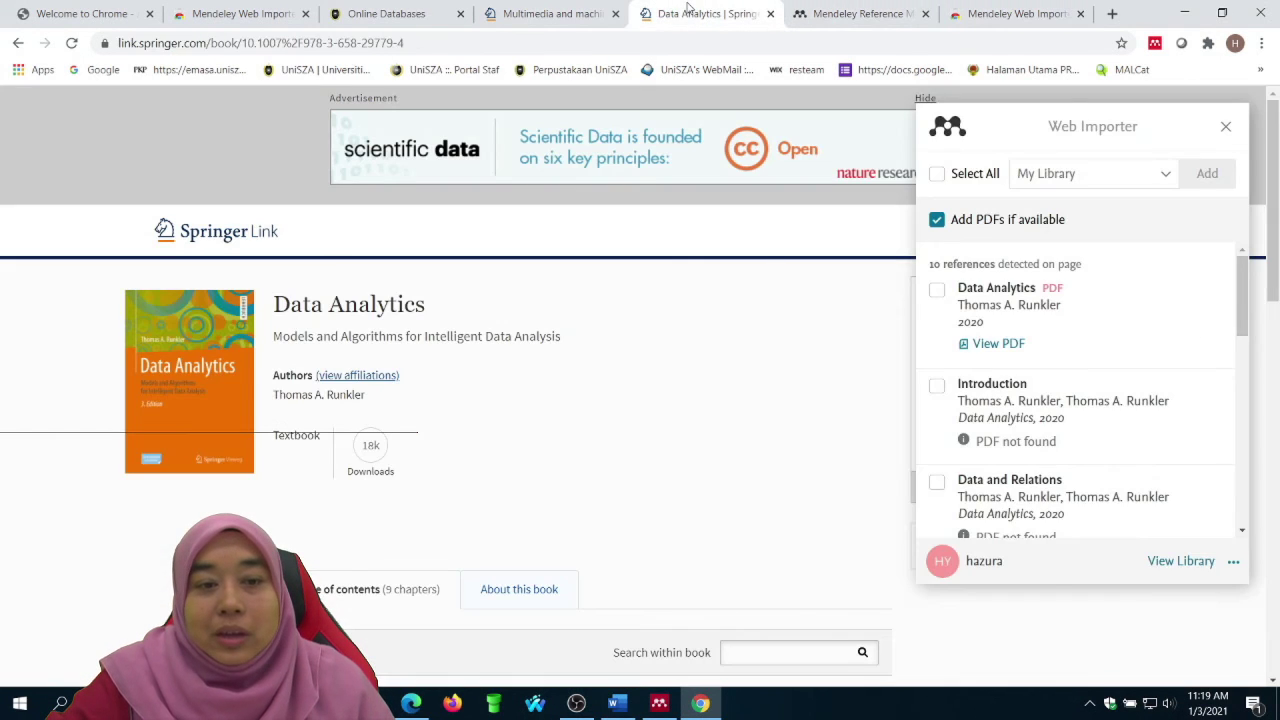
left_click(18, 43)
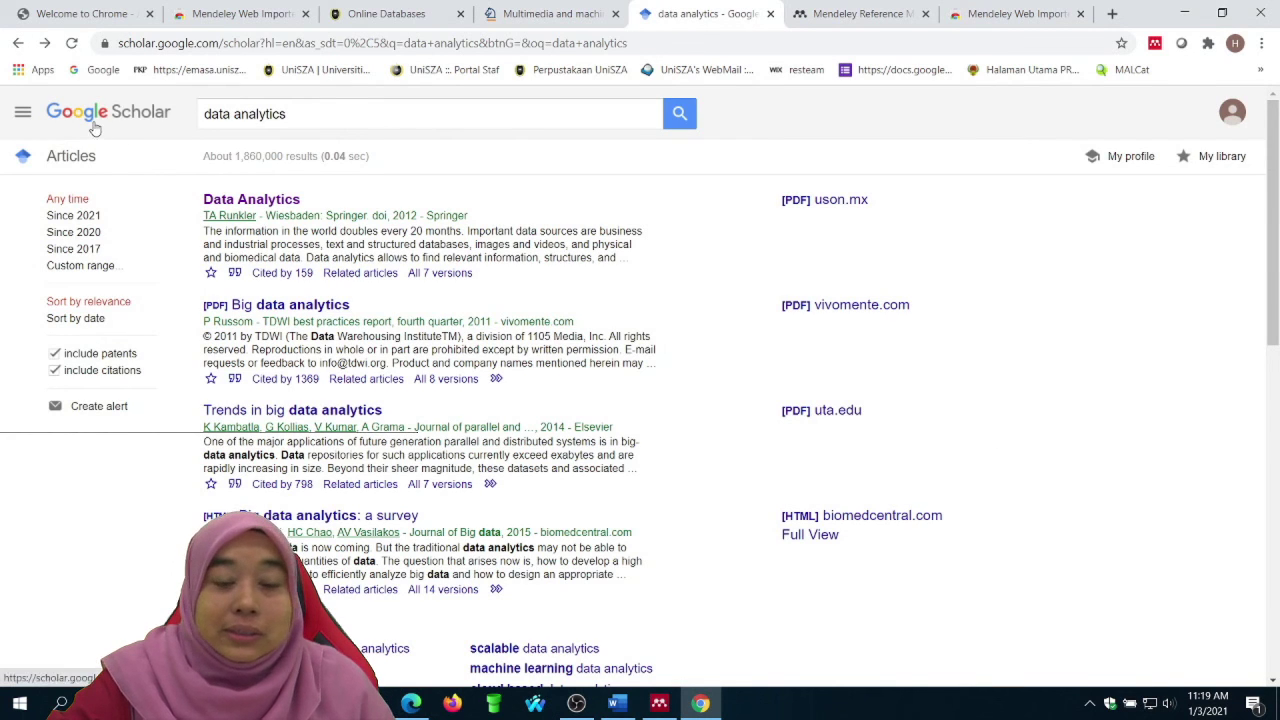
left_click(275, 308)
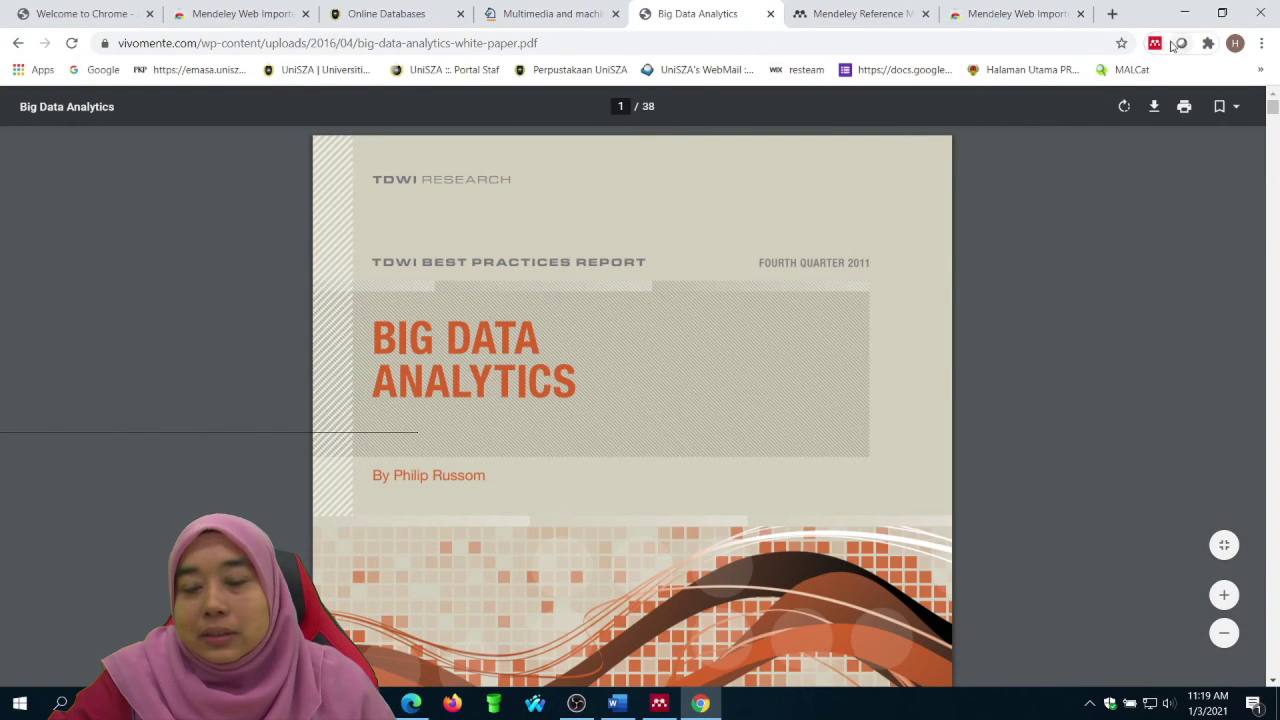
Open the Web Importer on the "Big Data Analytics" PDF and review the references it detects.
left_click(1155, 43)
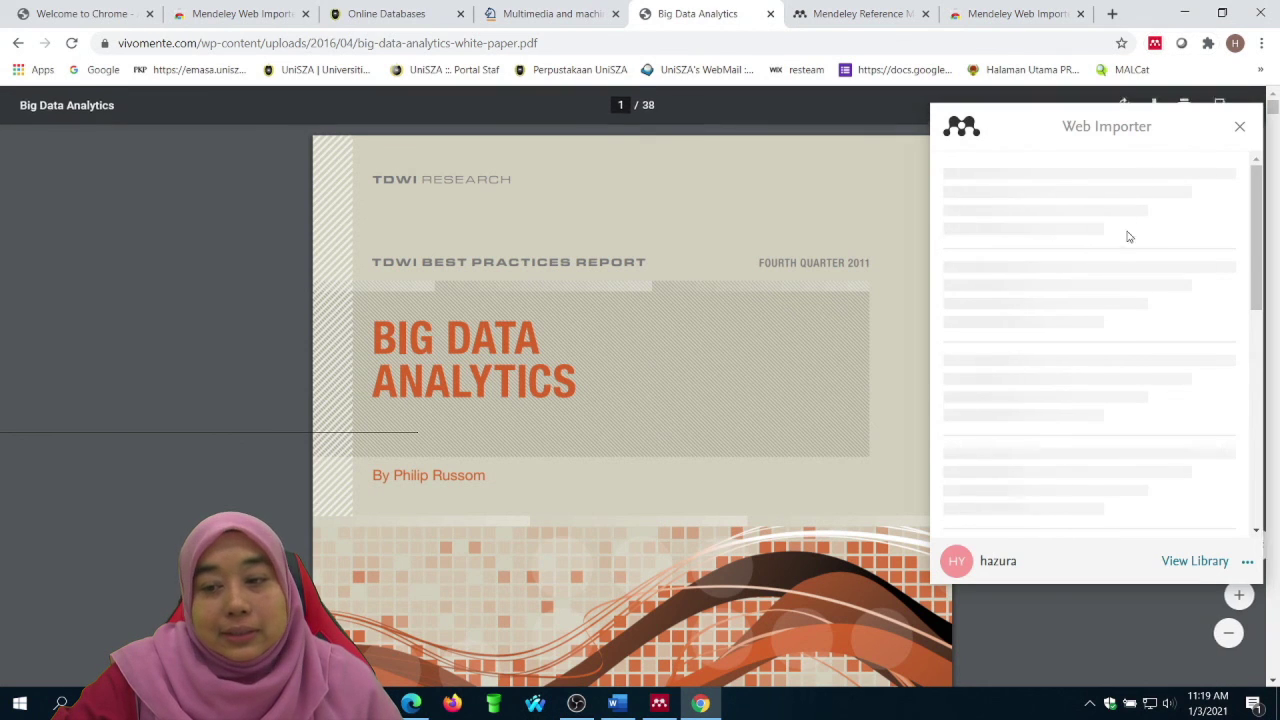
scroll(1254, 414, "down", 1)
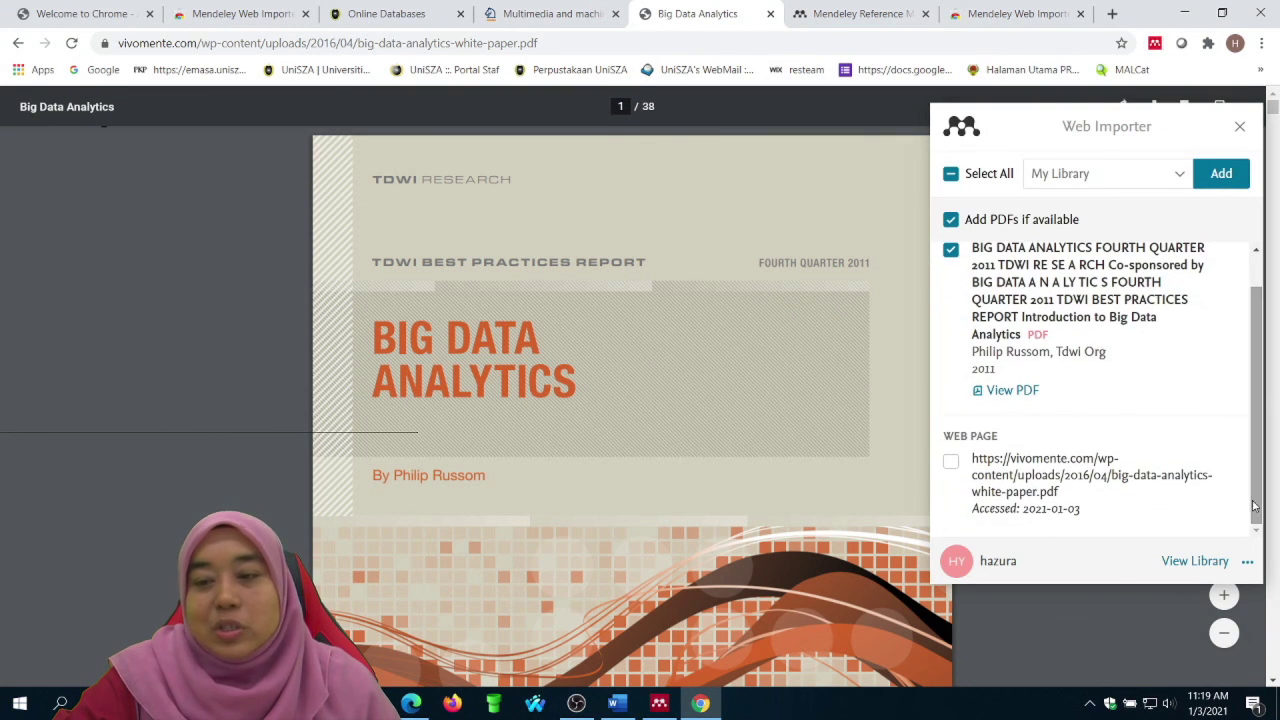